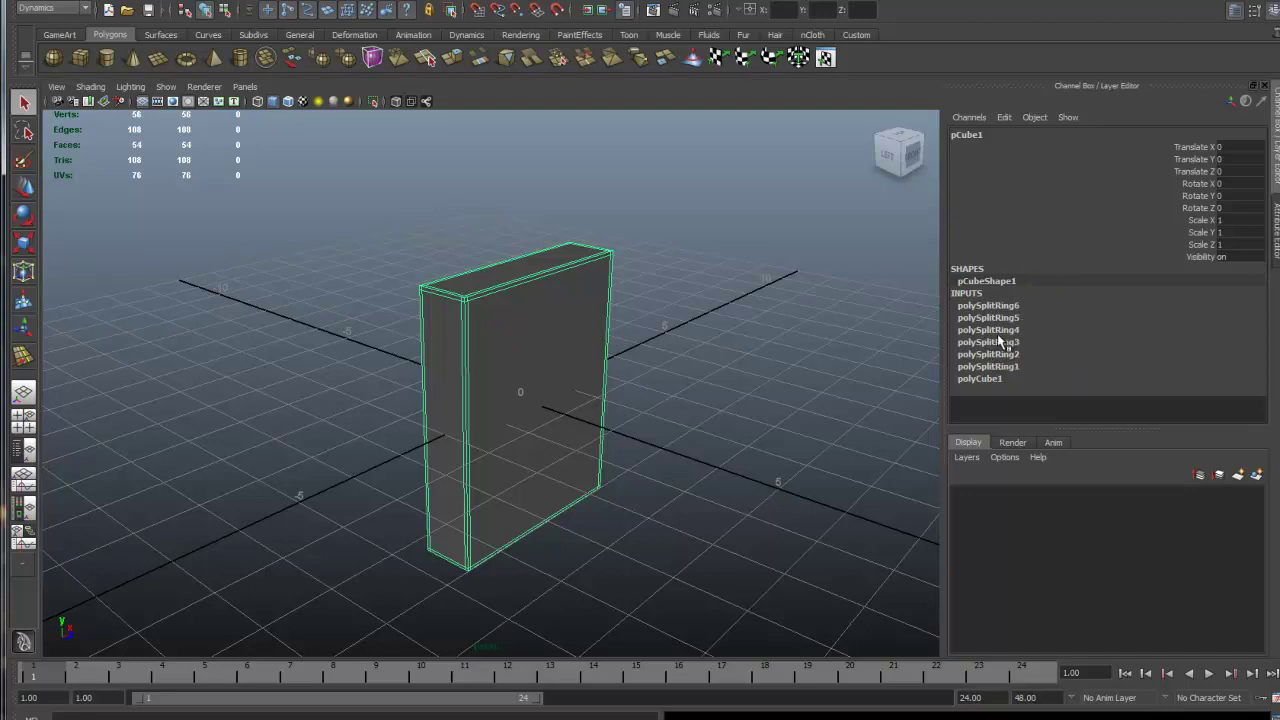
Delete the construction history of the selected thin box
mouse_move(570, 362)
alt+mouse_down()
mouse_move(571, 331)
mouse_move(626, 274)
mouse_move(786, 363)
mouse_move(552, 388)
mouse_move(563, 369)
mouse_move(395, 372)
mouse_move(616, 383)
mouse_move(592, 361)
alt+mouse_up()
alt+drag(779, 525, 772, 524)
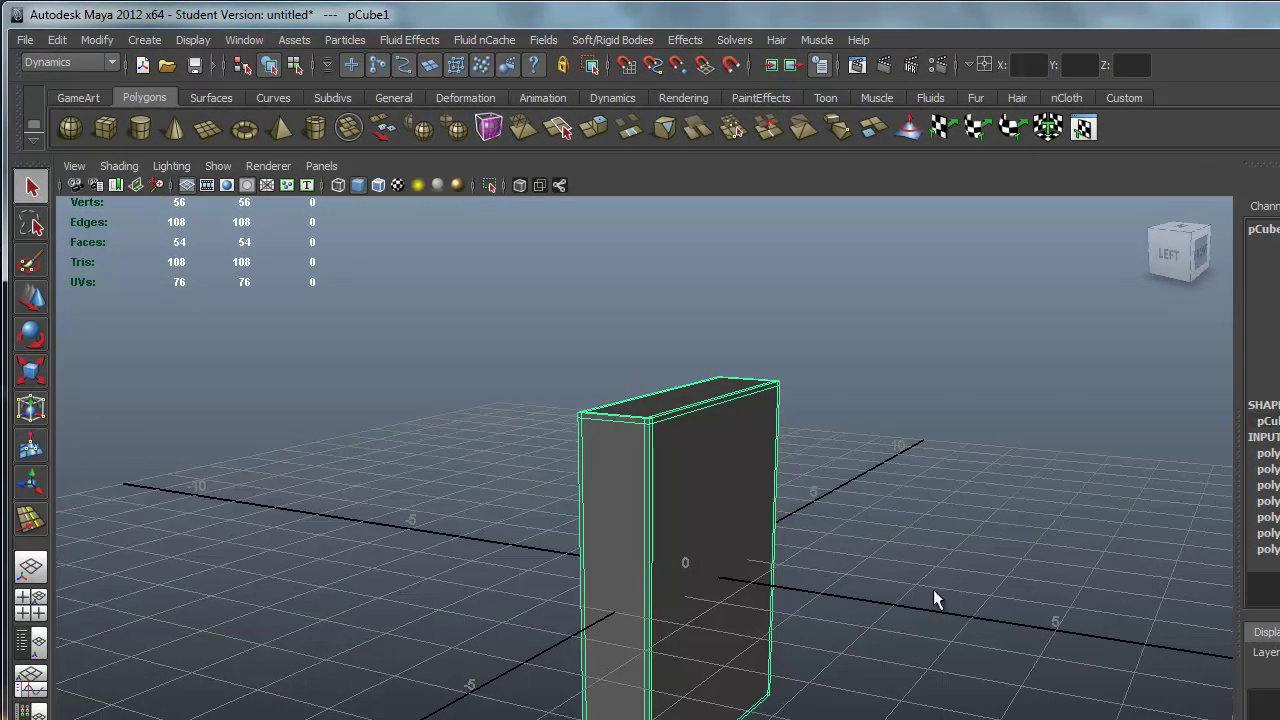
alt+drag(847, 566, 844, 576)
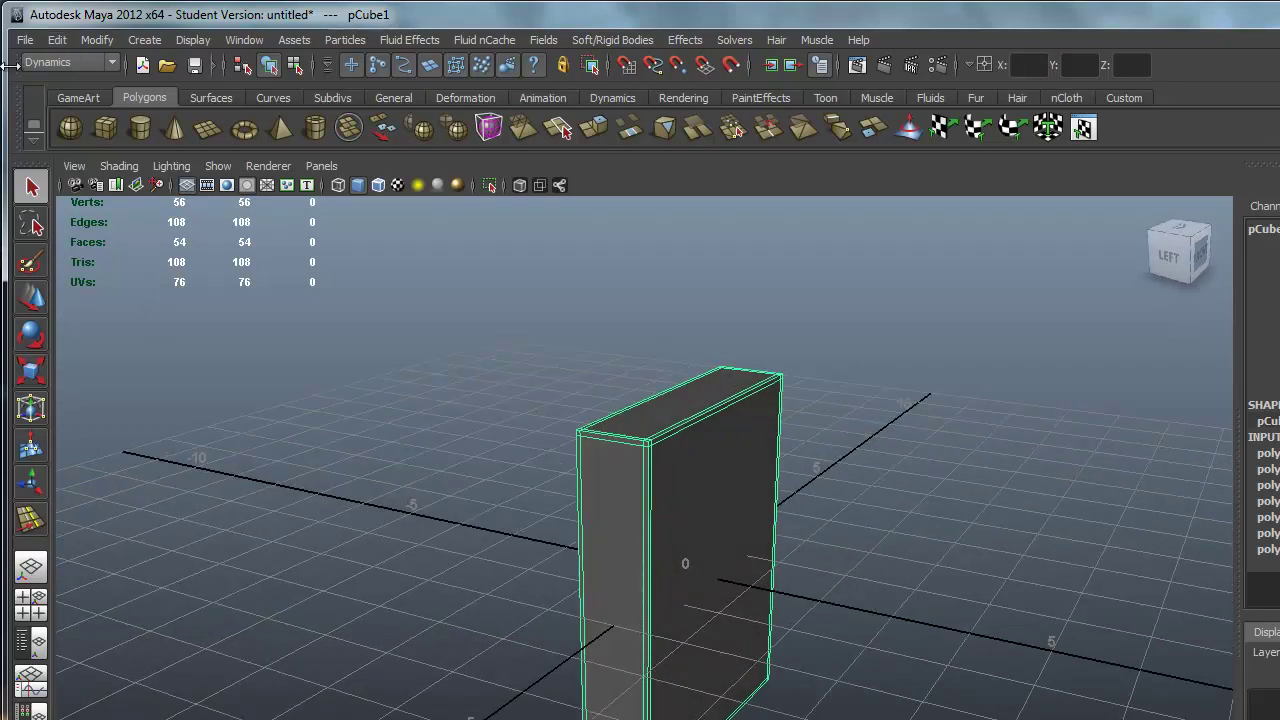
click(51, 39)
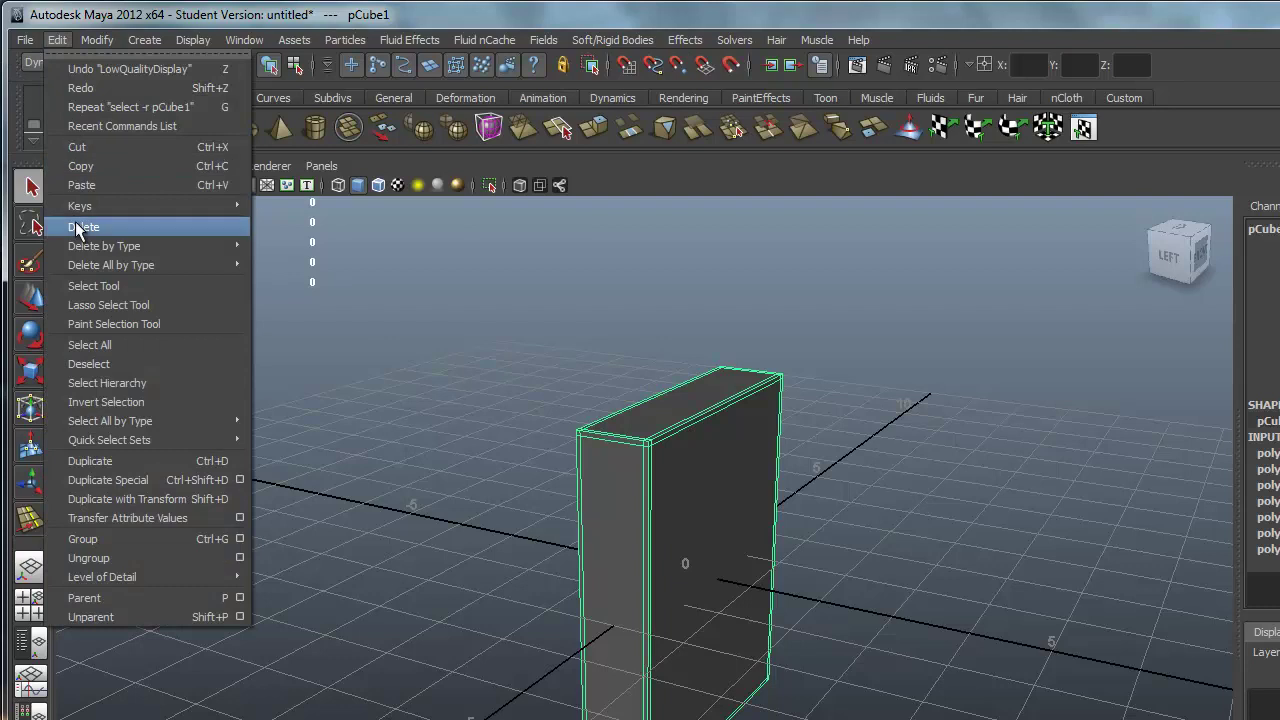
mouse_move(78, 246)
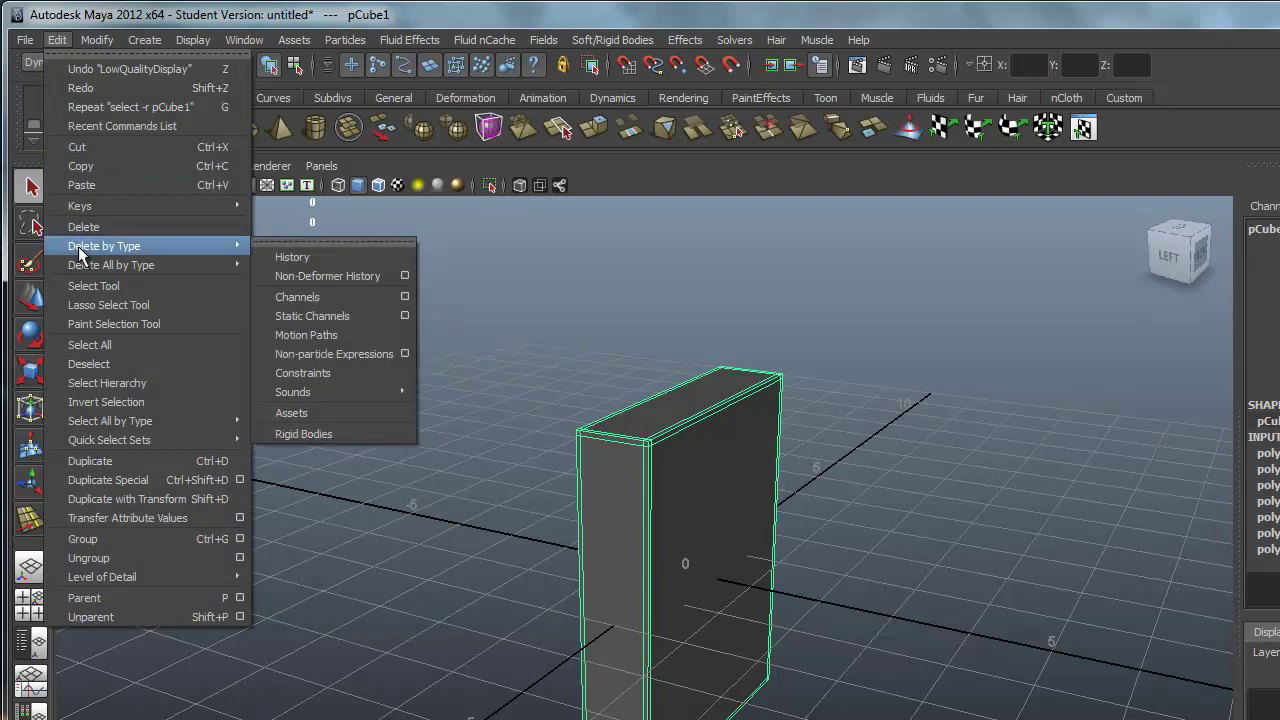
click(290, 257)
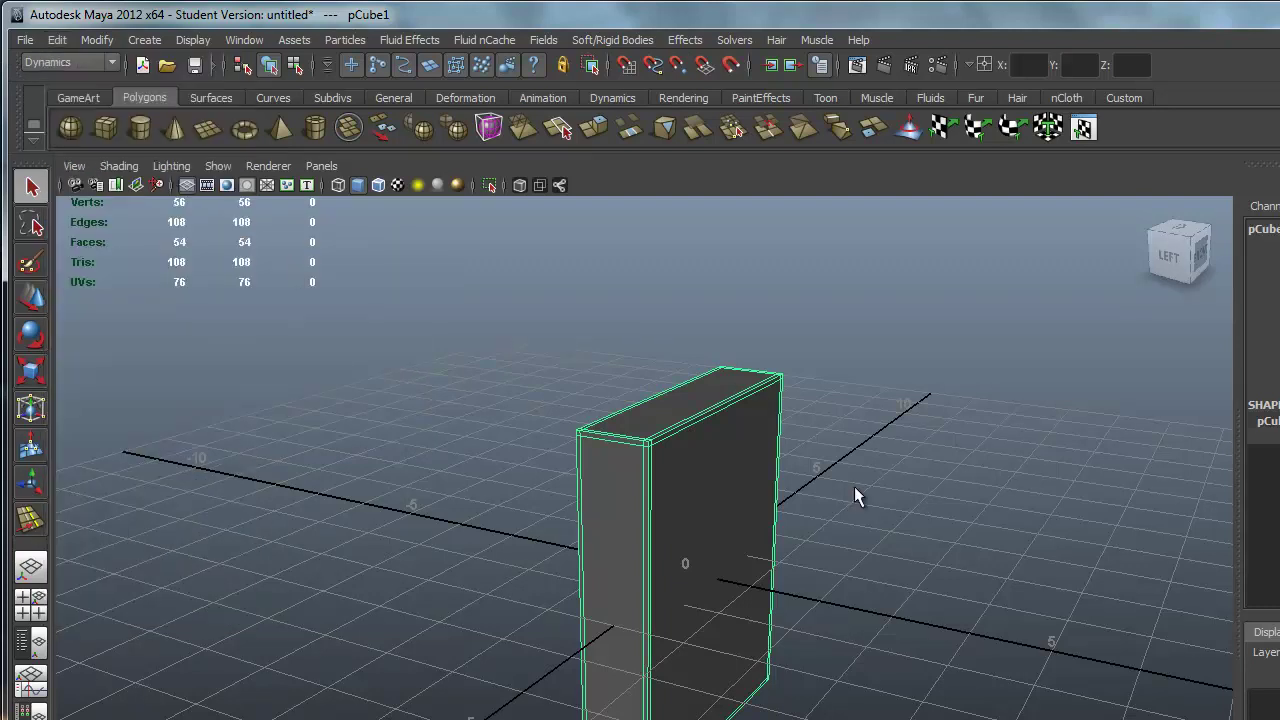
alt+drag(896, 588, 862, 598)
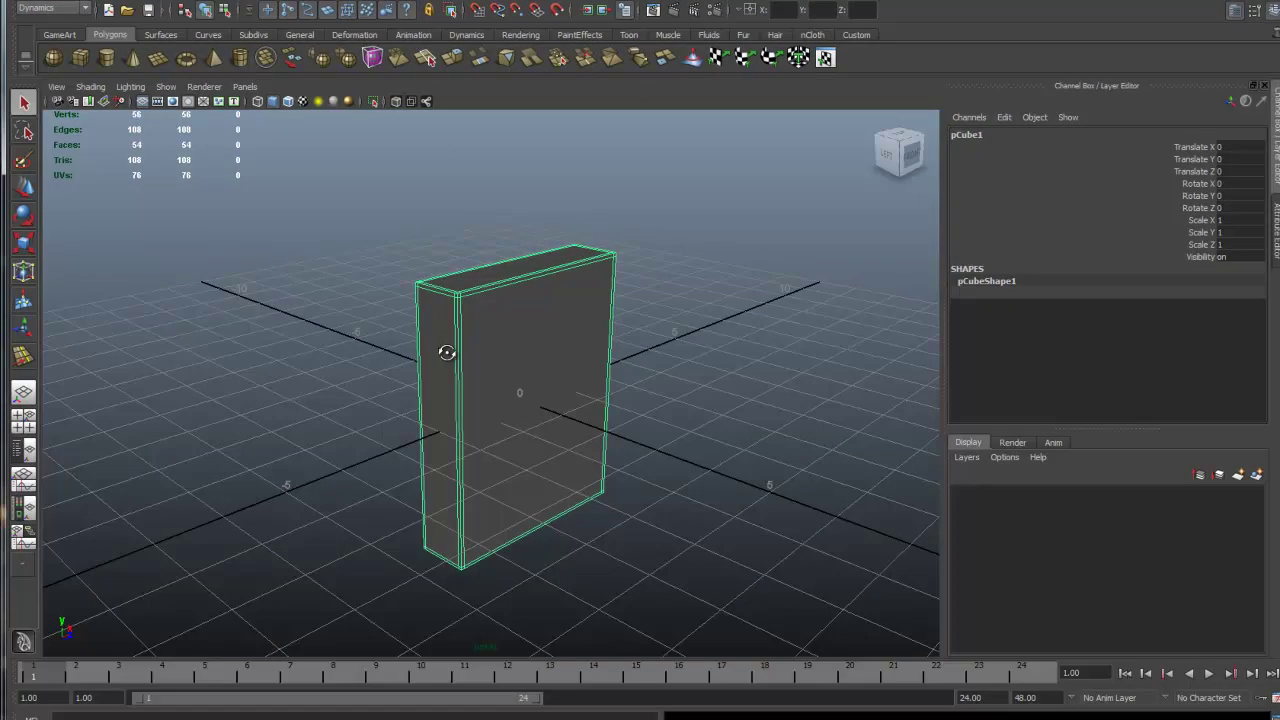
Freeze the transformations of the selected box
alt+drag(446, 352, 540, 328)
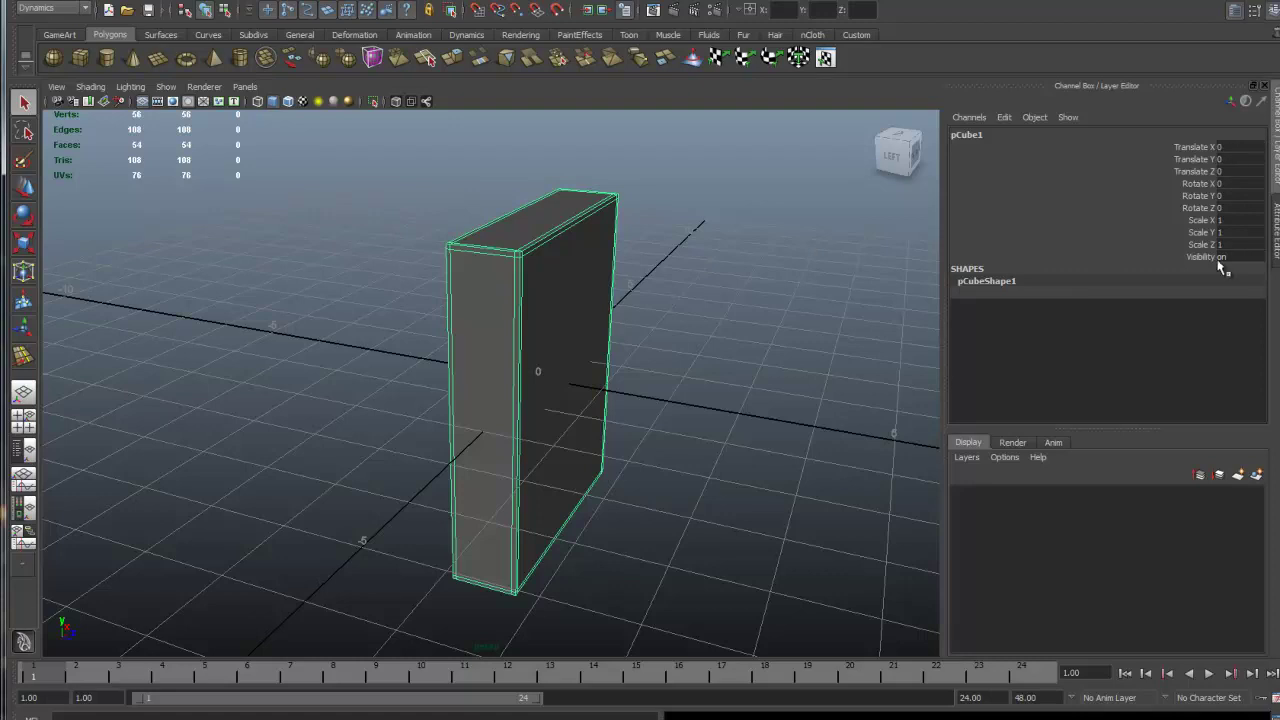
alt+drag(589, 432, 557, 404)
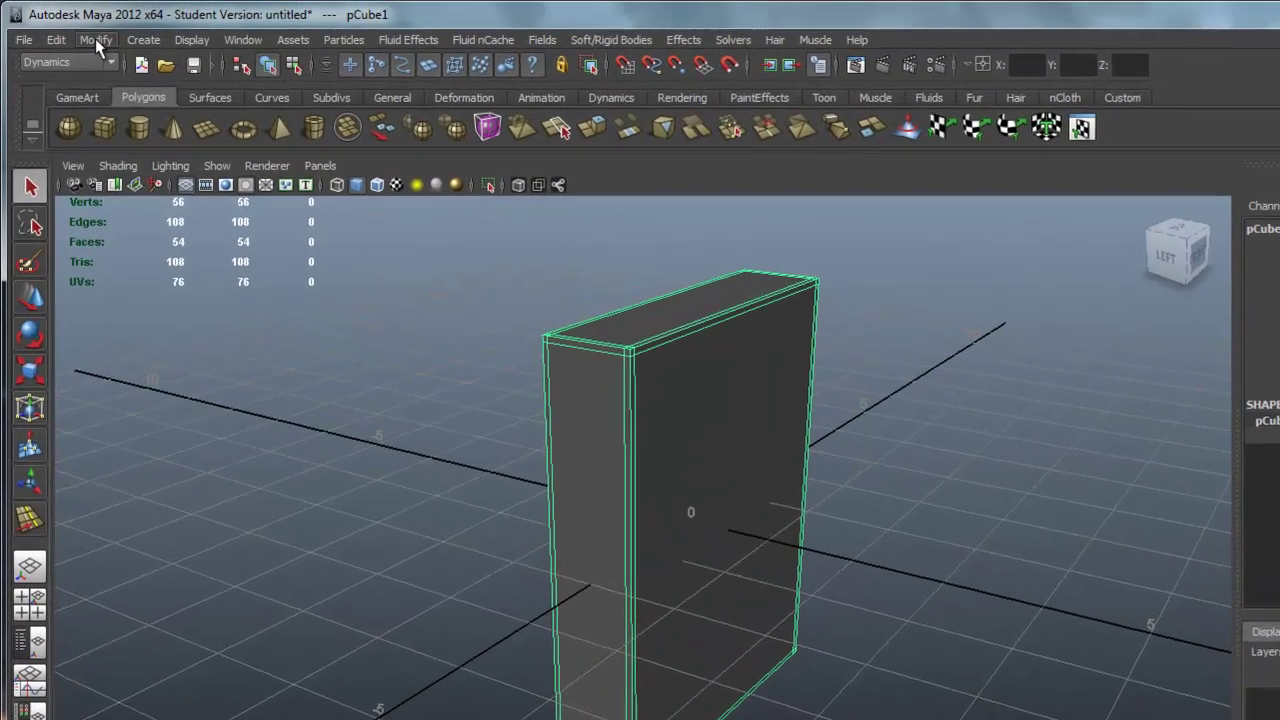
click(95, 38)
click(117, 107)
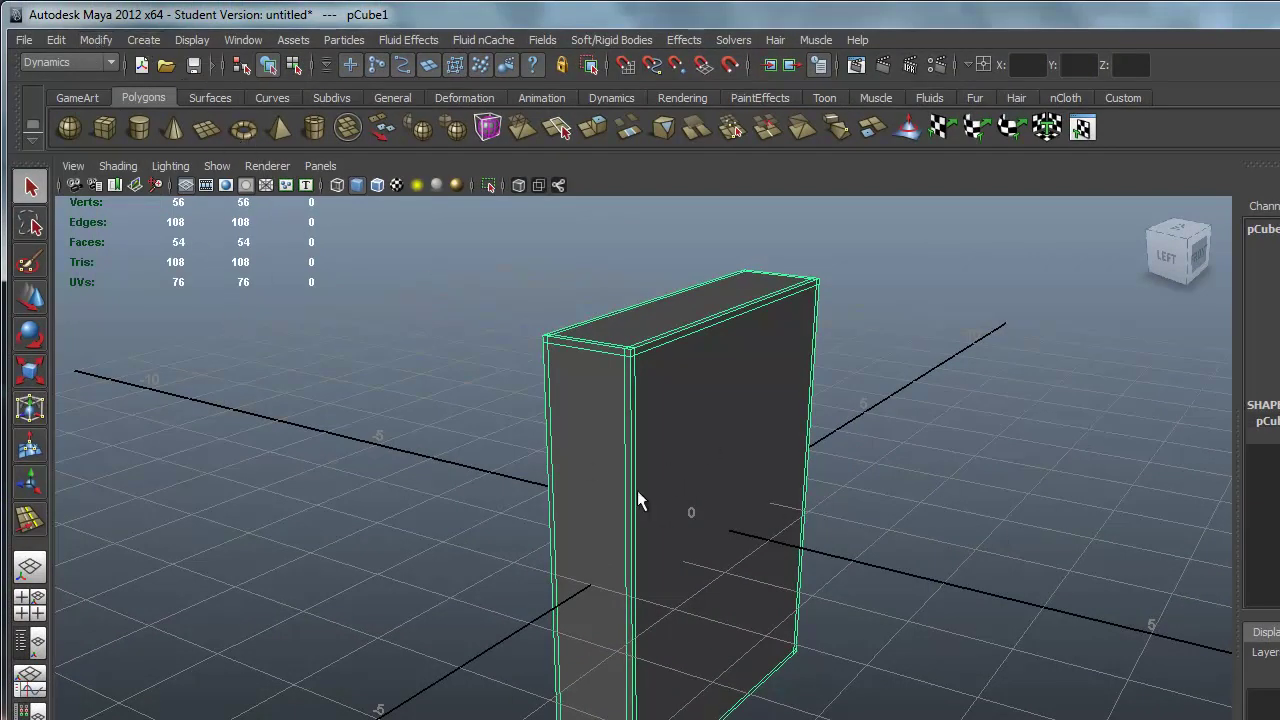
Display the box's pivot with the Move tool and center the pivot on the object
key(w)
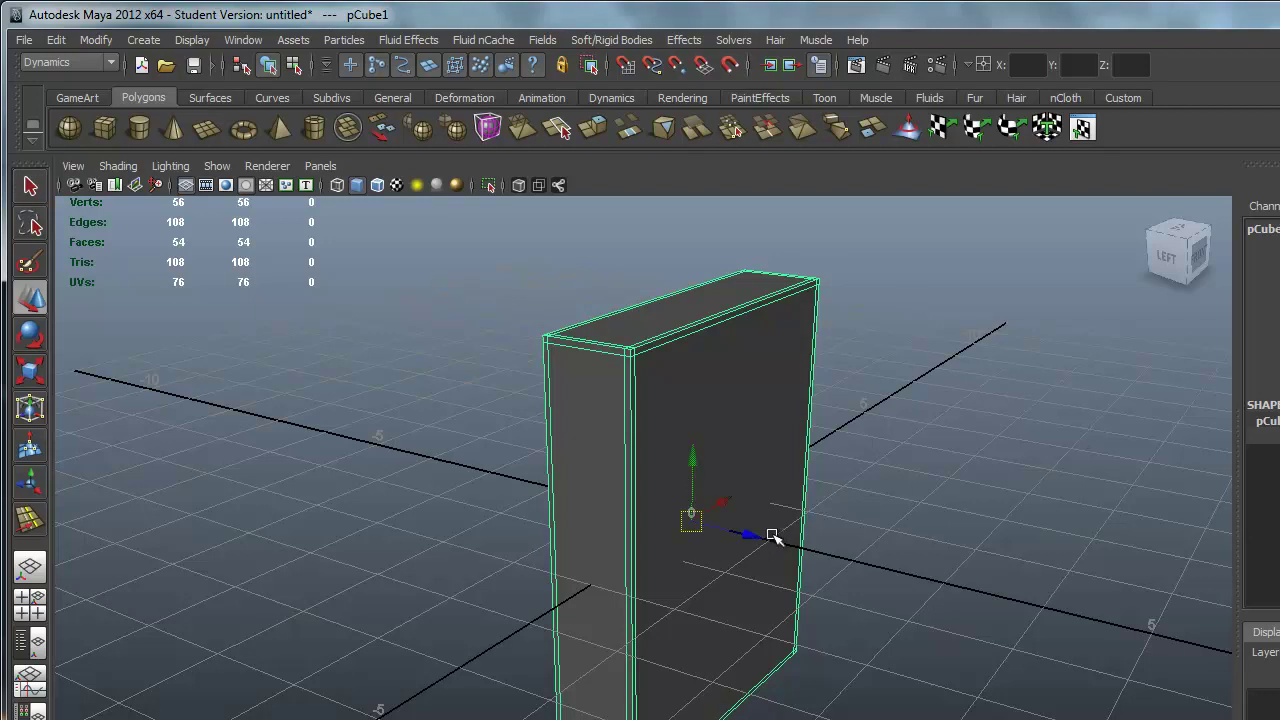
alt+drag(834, 568, 791, 563)
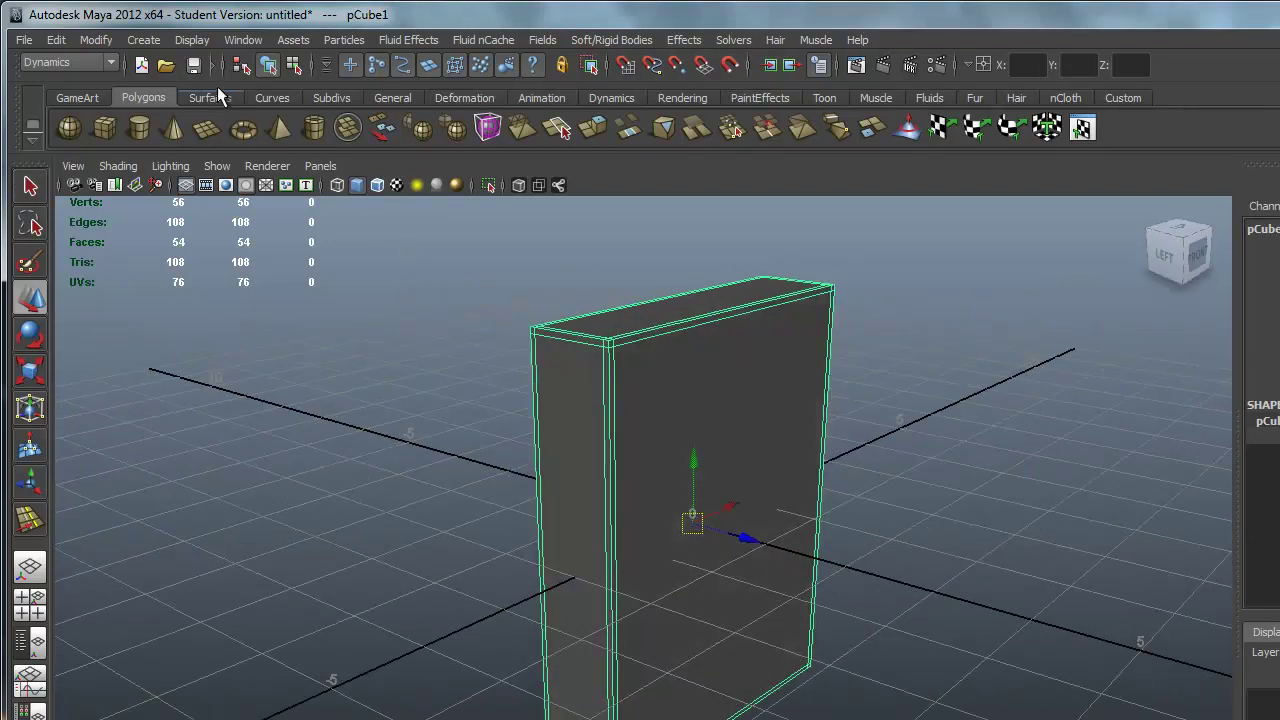
click(95, 40)
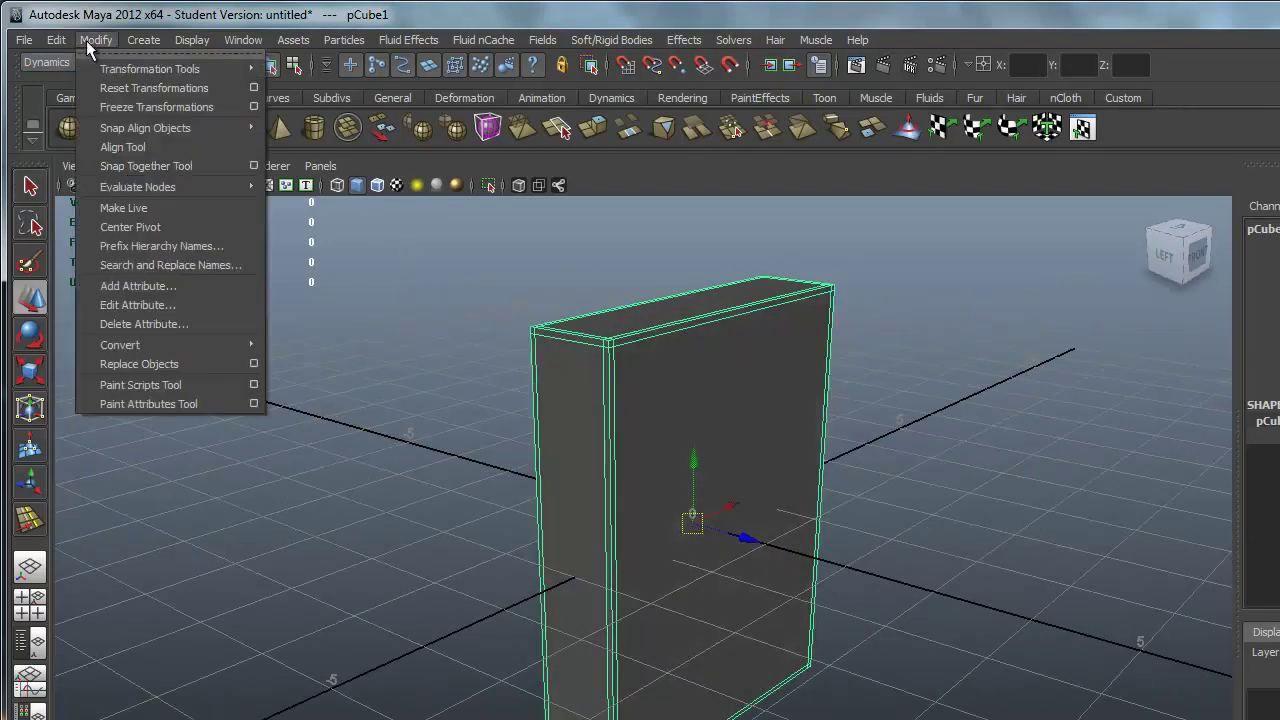
click(148, 226)
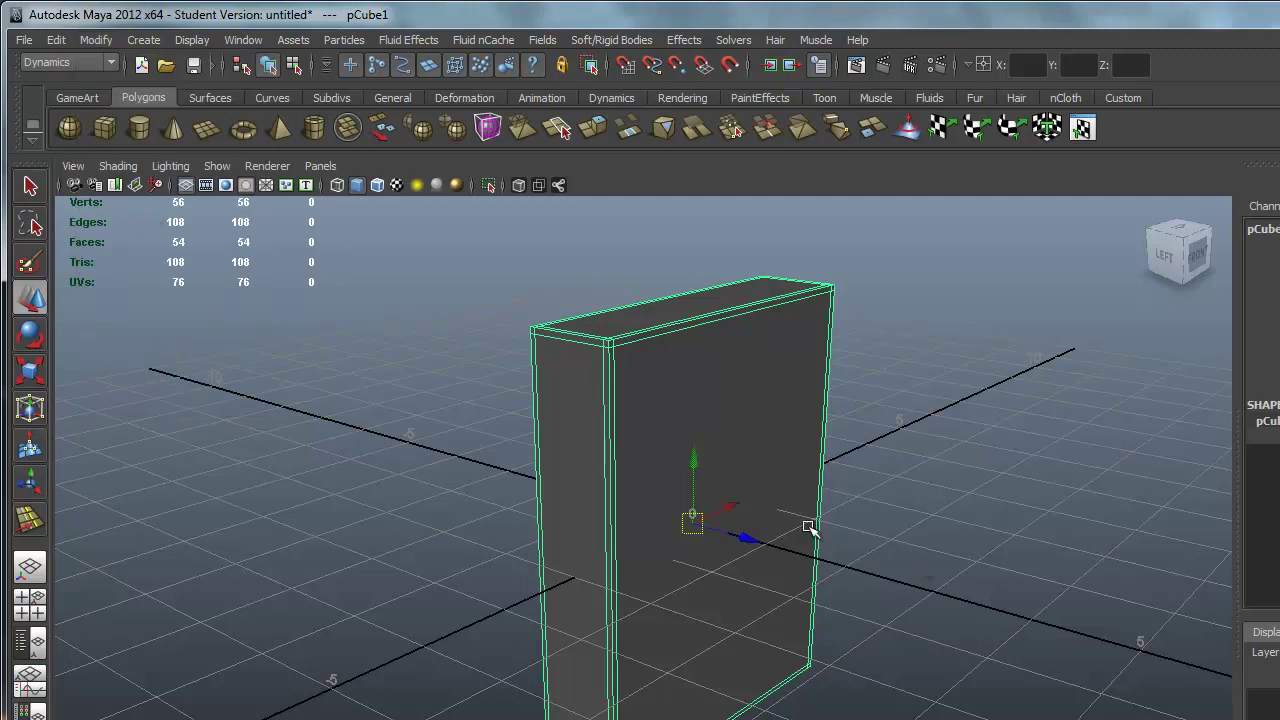
Examine the pivot position and the box's placement on the grid from several angles in the perspective view
alt+drag(817, 531, 625, 555)
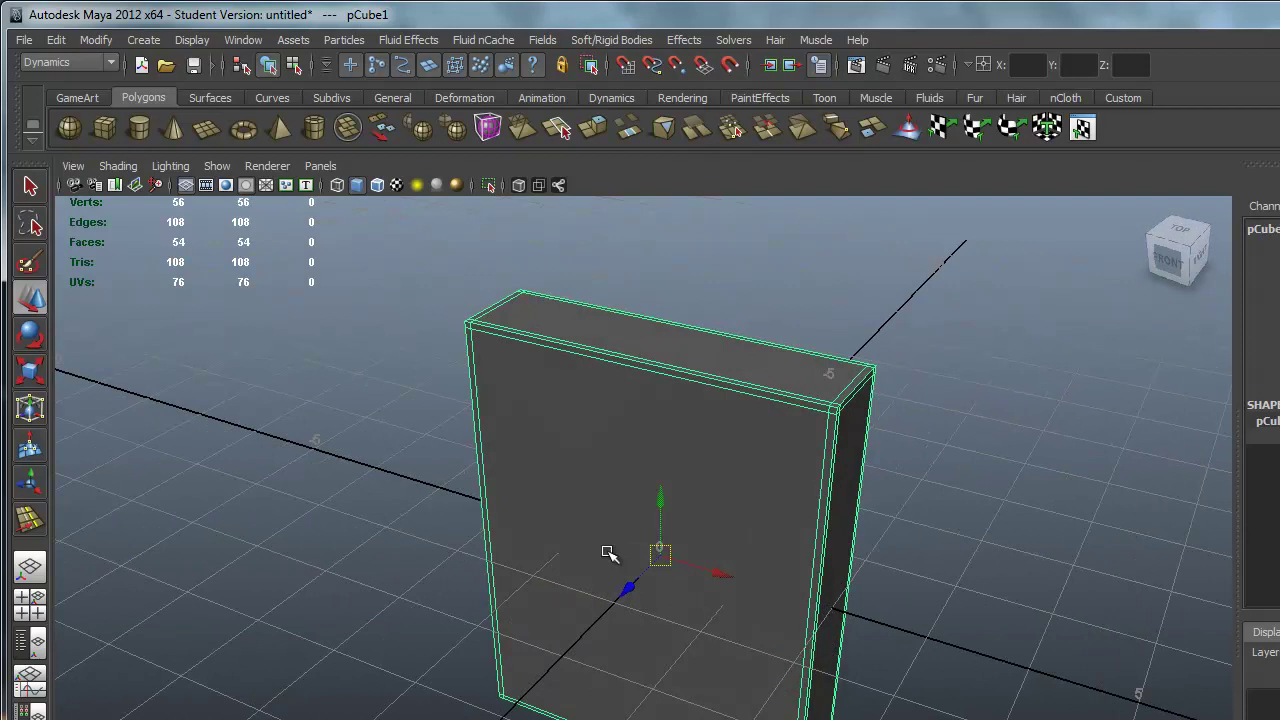
alt+middle_drag(654, 549, 731, 462)
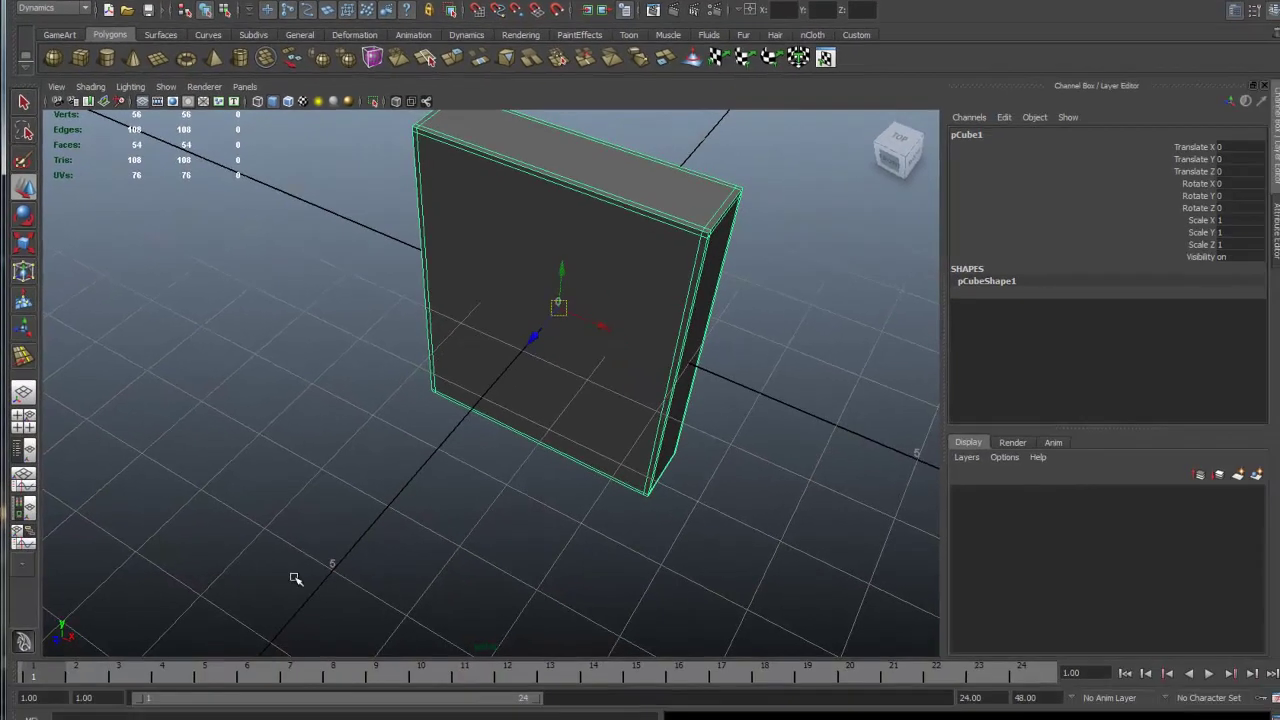
mouse_move(539, 468)
alt+mouse_down()
mouse_move(577, 456)
mouse_move(537, 463)
alt+mouse_up()
scroll(569, 449, down, 2)
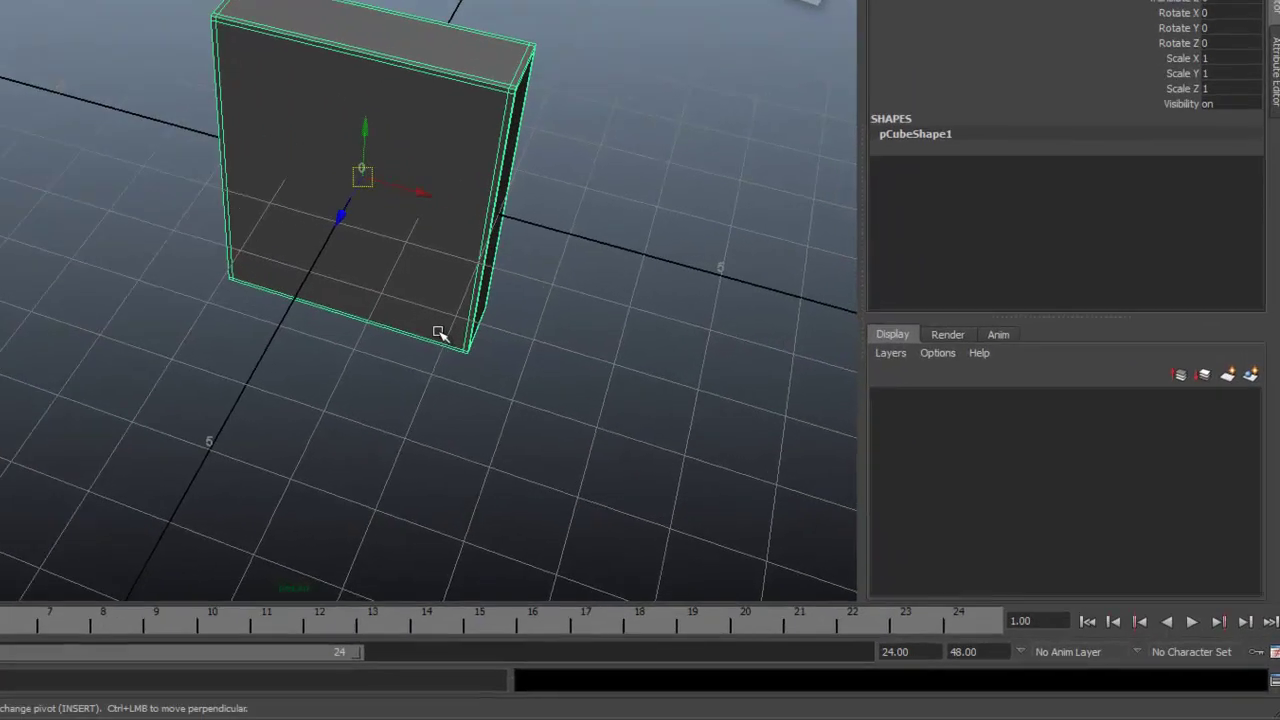
alt+drag(605, 440, 538, 431)
alt+drag(307, 289, 262, 301)
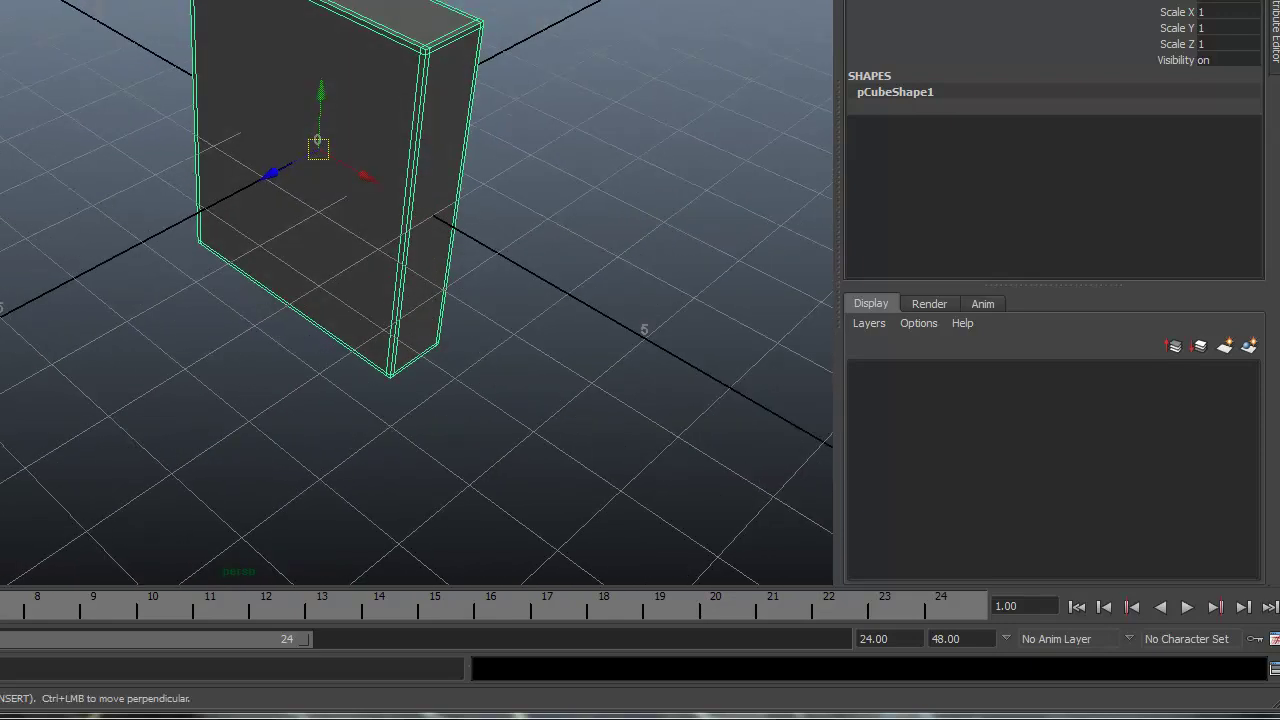
mouse_move(423, 170)
alt+mouse_down()
mouse_move(506, 149)
mouse_move(731, 143)
mouse_move(471, 196)
mouse_move(480, 186)
mouse_move(457, 163)
mouse_move(414, 200)
mouse_move(407, 185)
alt+mouse_up()
alt+middle_drag(390, 186, 386, 236)
scroll(404, 246, up, 2)
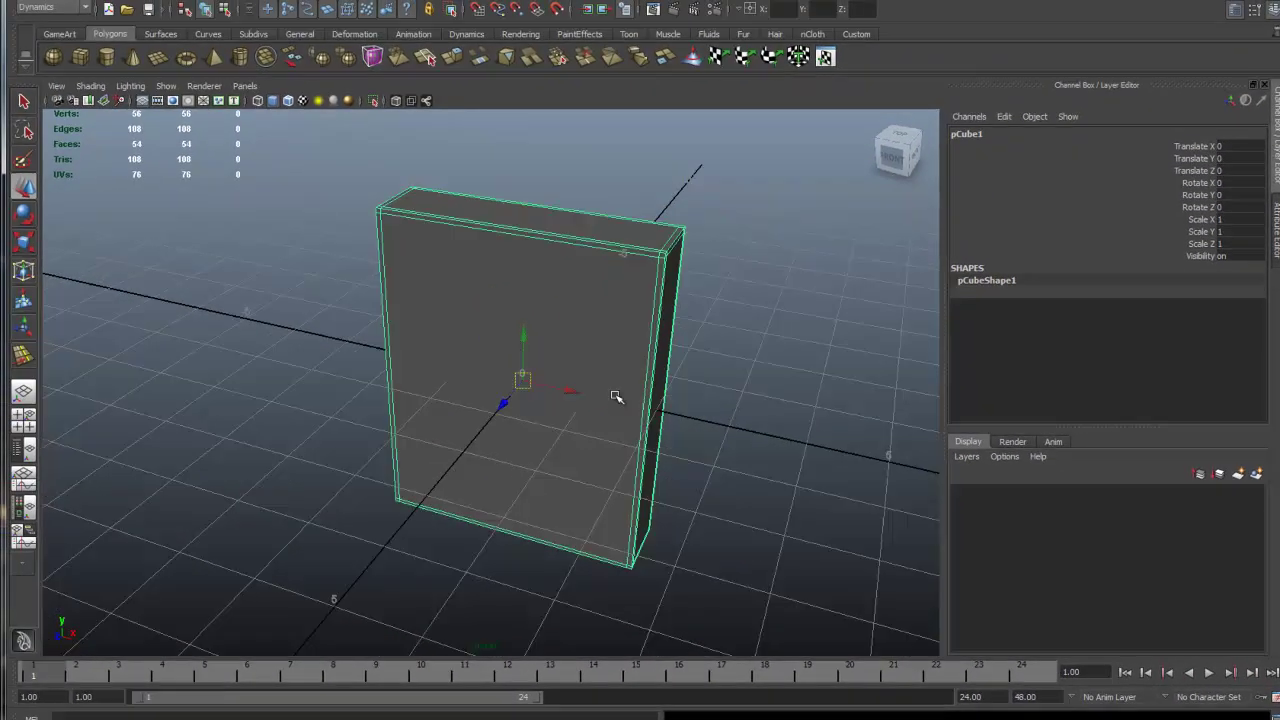
mouse_move(622, 397)
alt+mouse_down()
mouse_move(623, 371)
mouse_move(626, 385)
alt+mouse_up()
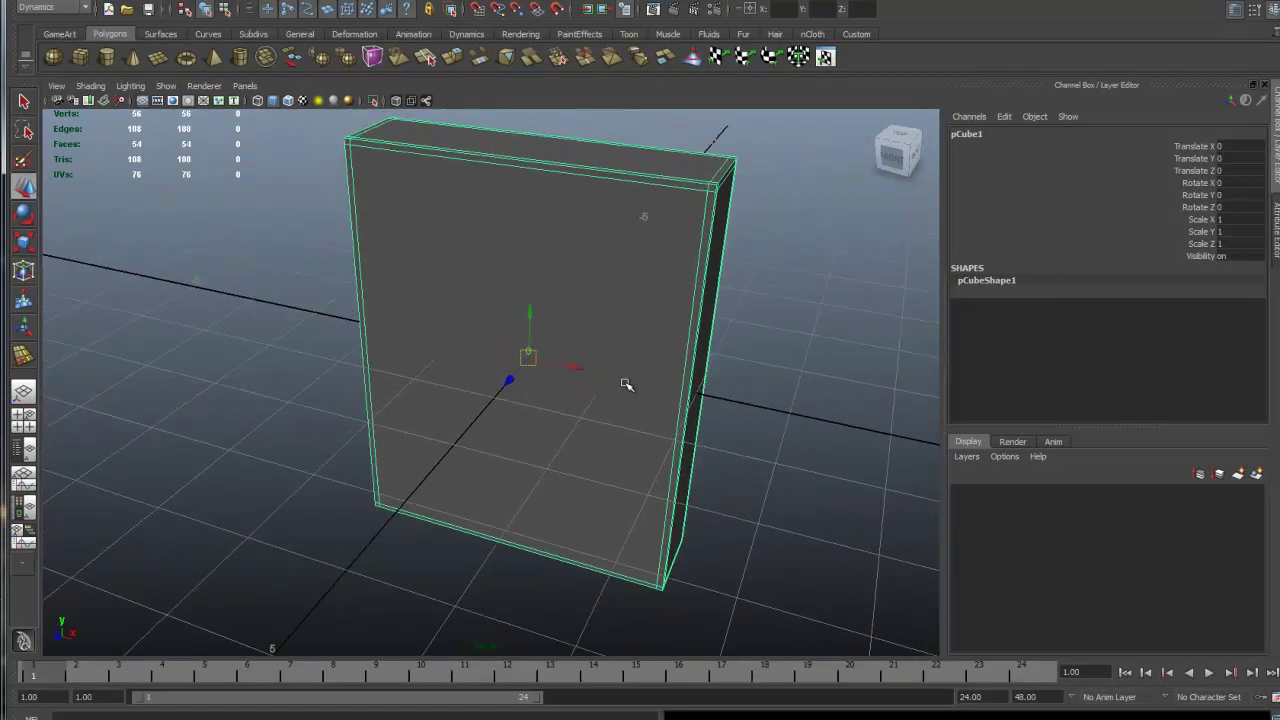
Check the box's alignment to the world origin in the front and right views and return to the perspective view
key(space)
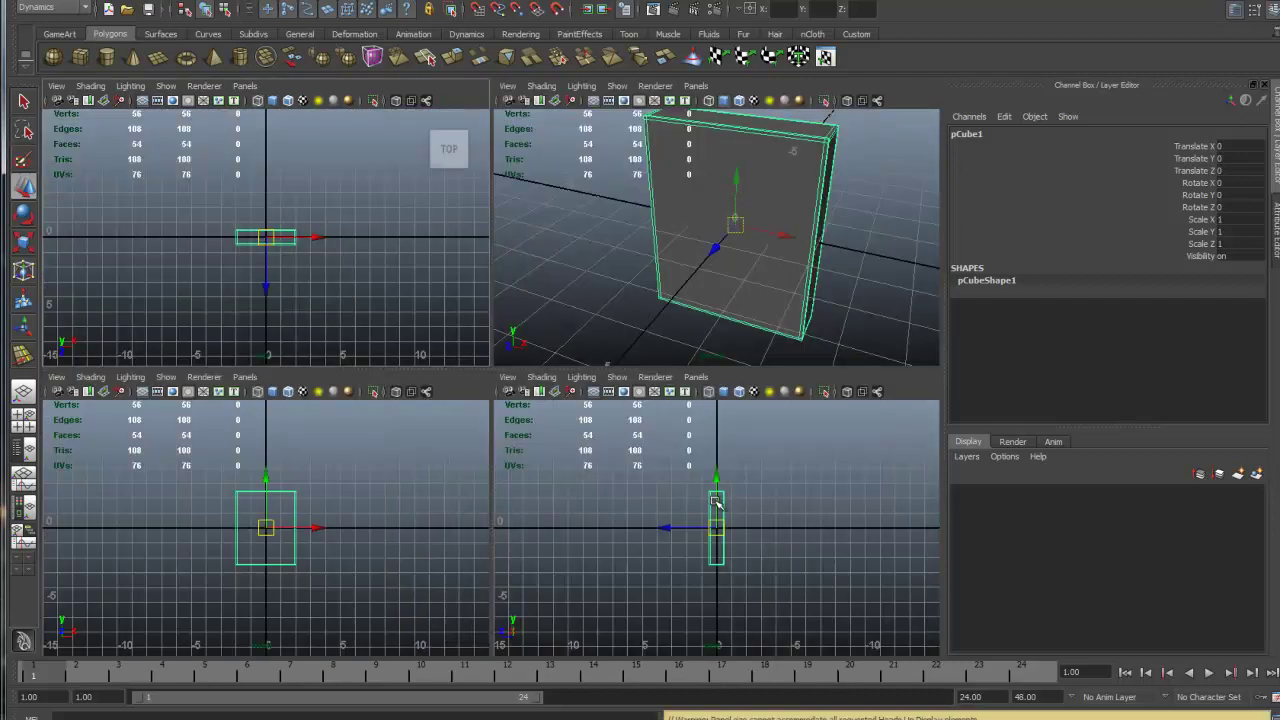
key(space)
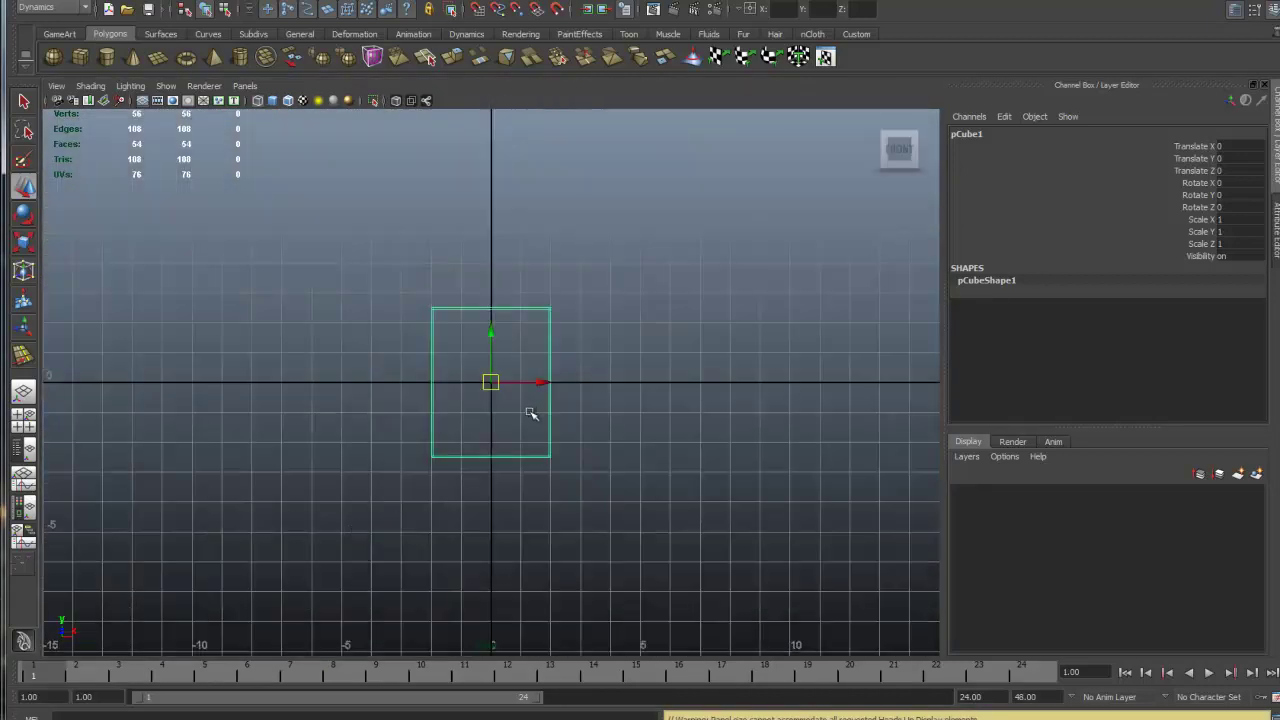
scroll(597, 537, down, 2)
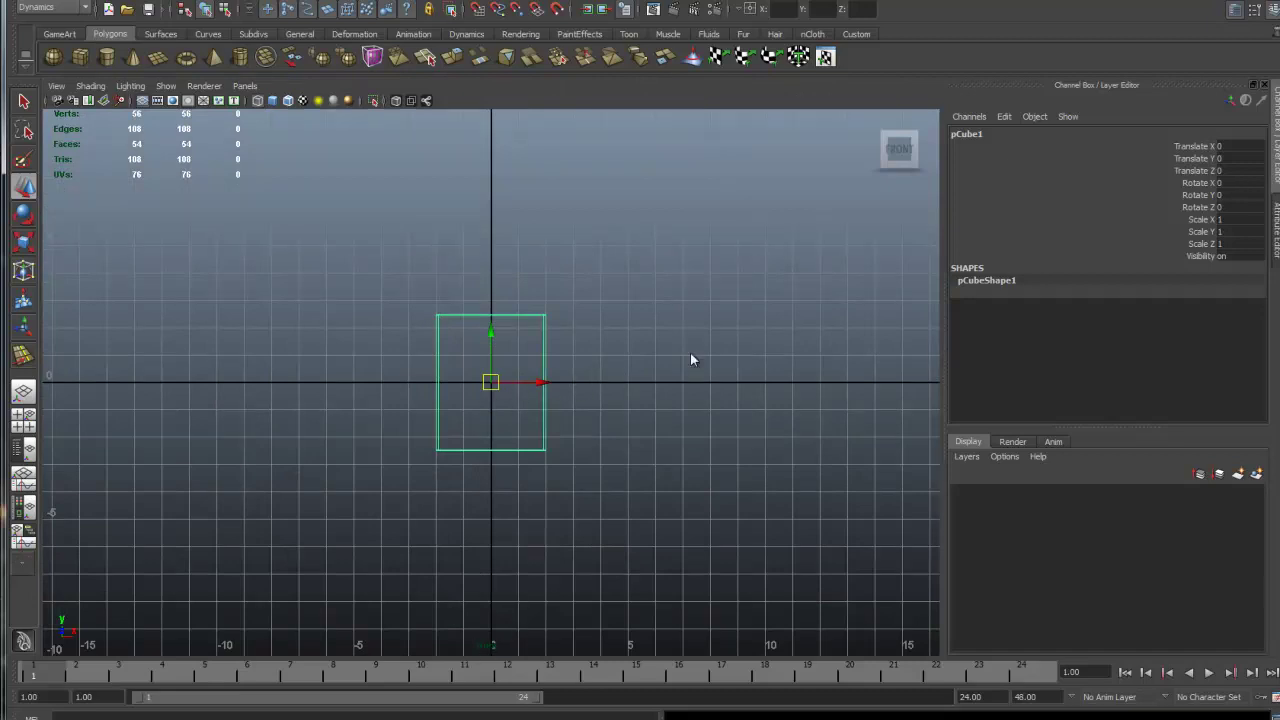
key(space)
key(space)
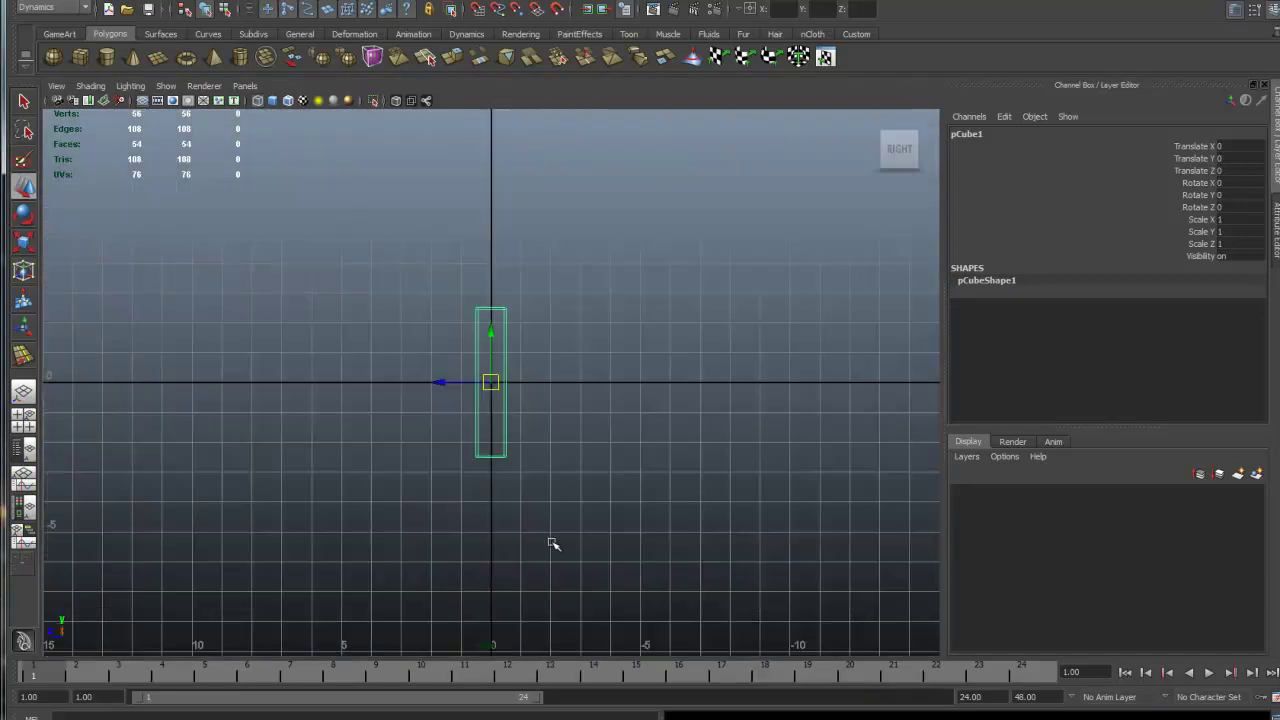
key(space)
key(space)
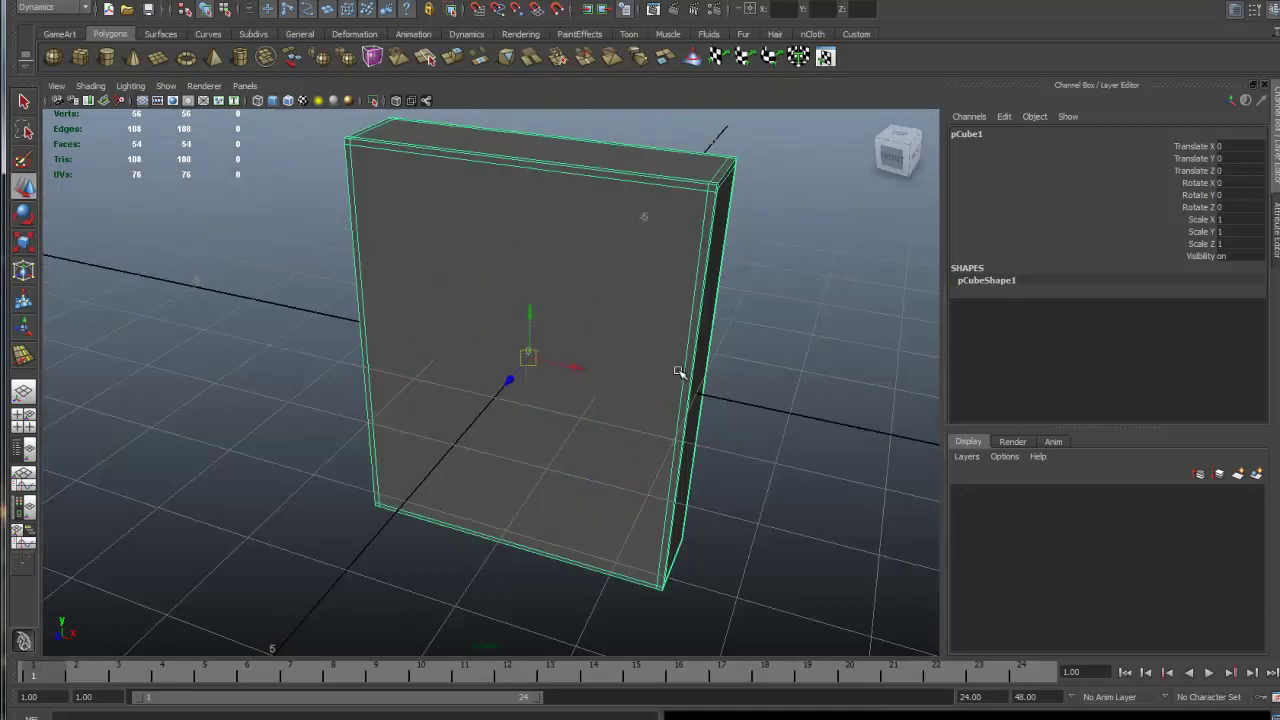
alt+drag(679, 372, 655, 398)
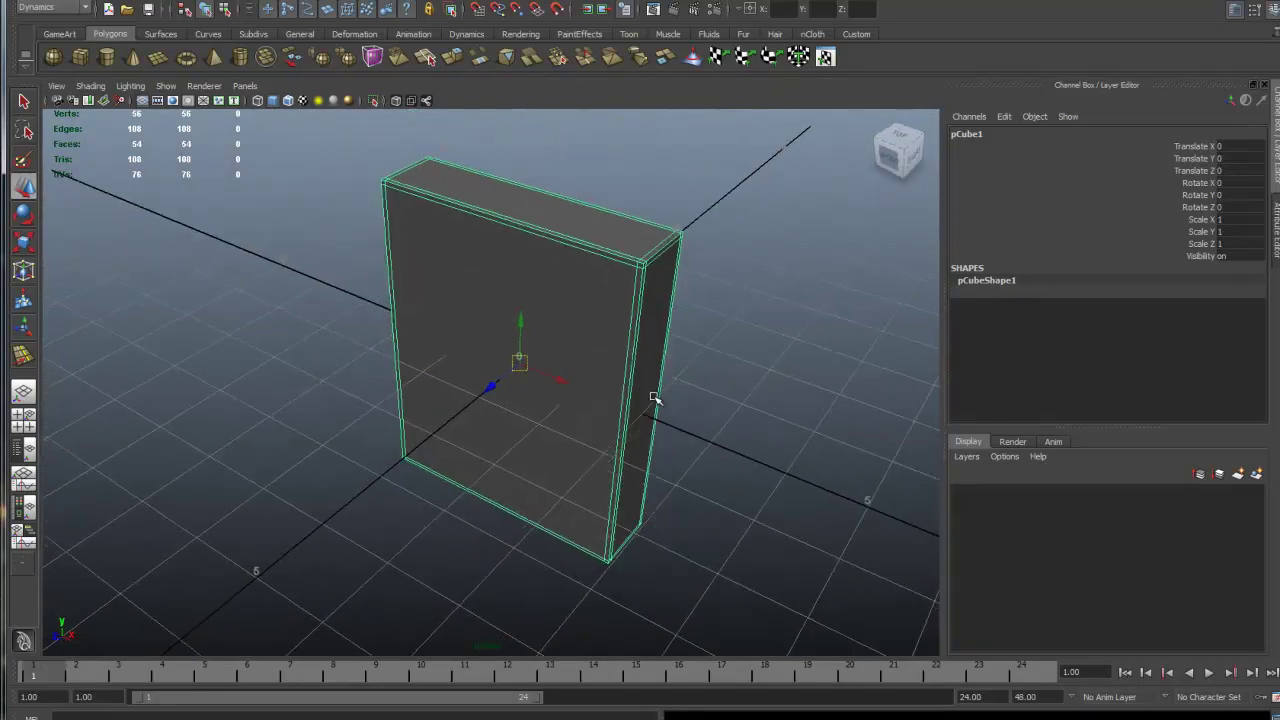
alt+right_drag(655, 398, 591, 406)
alt+drag(576, 419, 644, 391)
scroll(583, 420, up, 2)
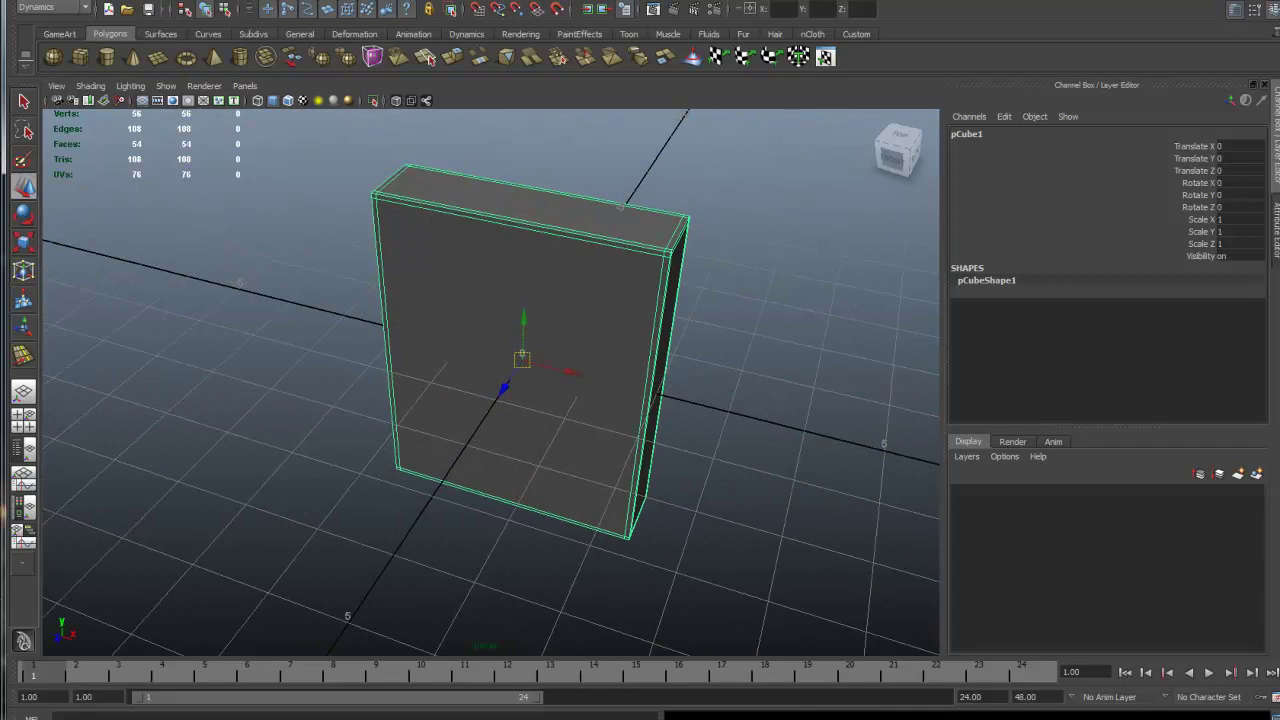
Examine the box's current UV layout in the UV Texture Editor and minimize the editor window
click(24, 103)
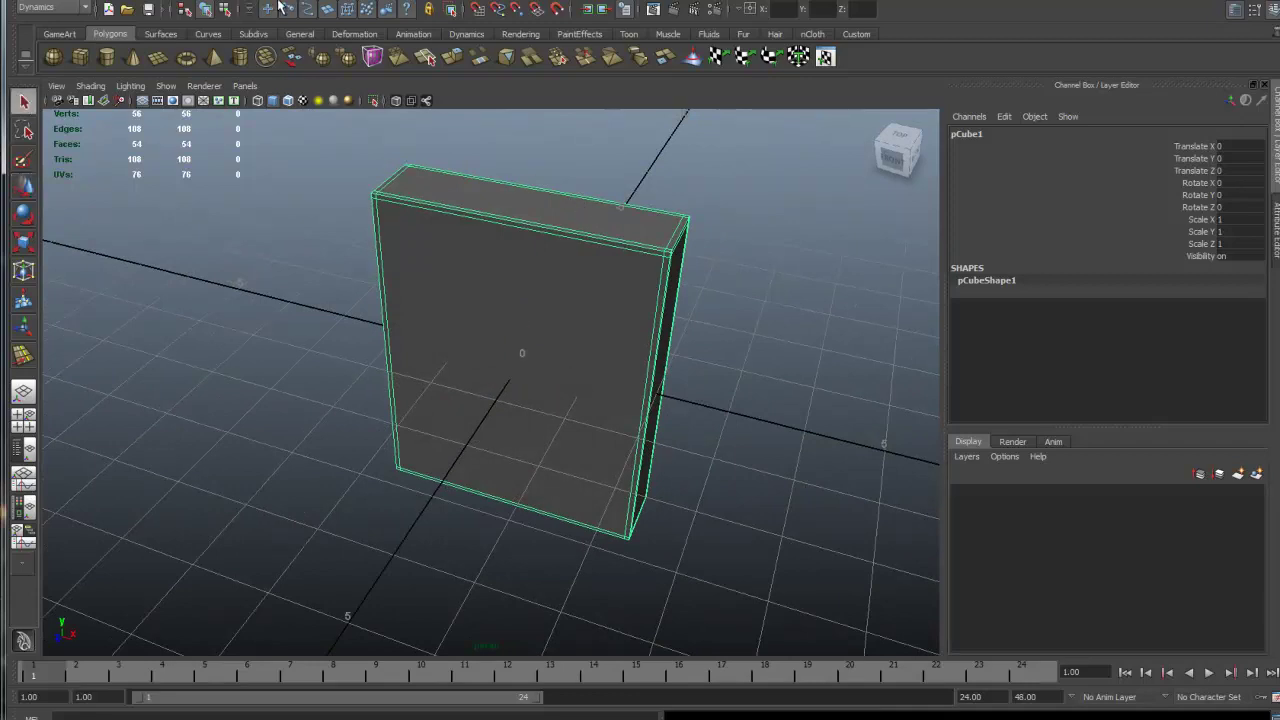
click(203, 3)
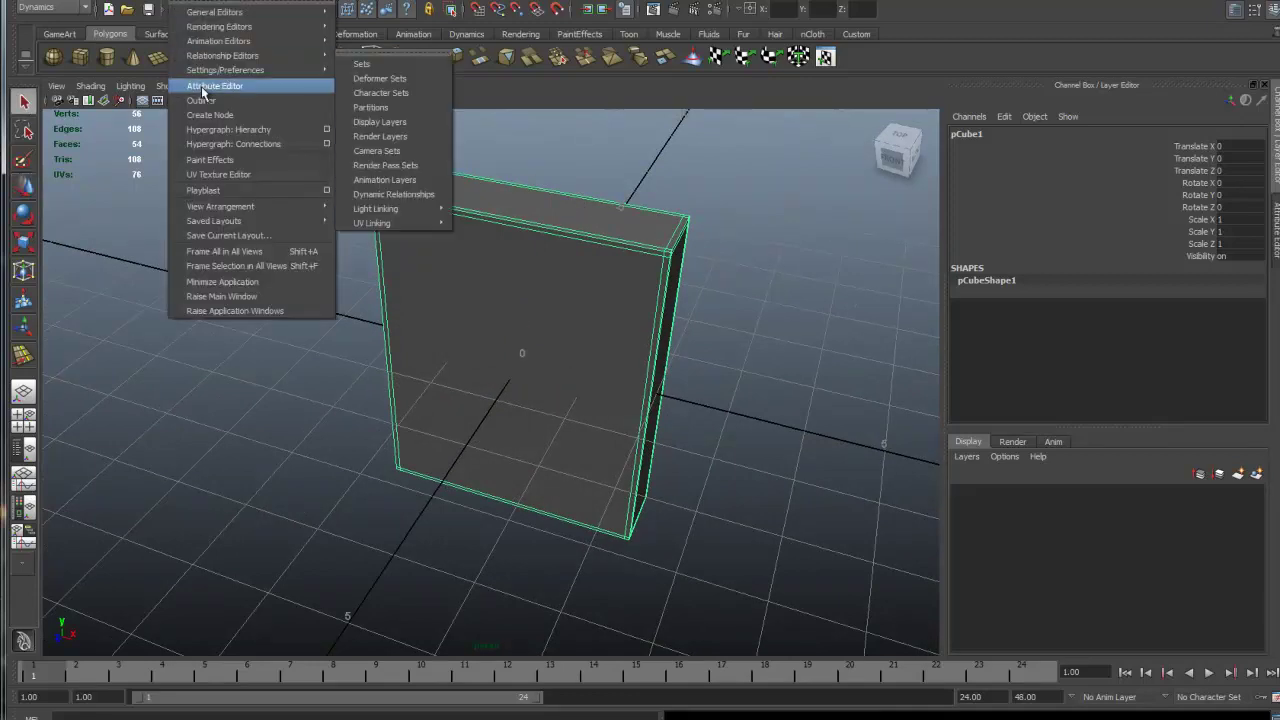
click(222, 176)
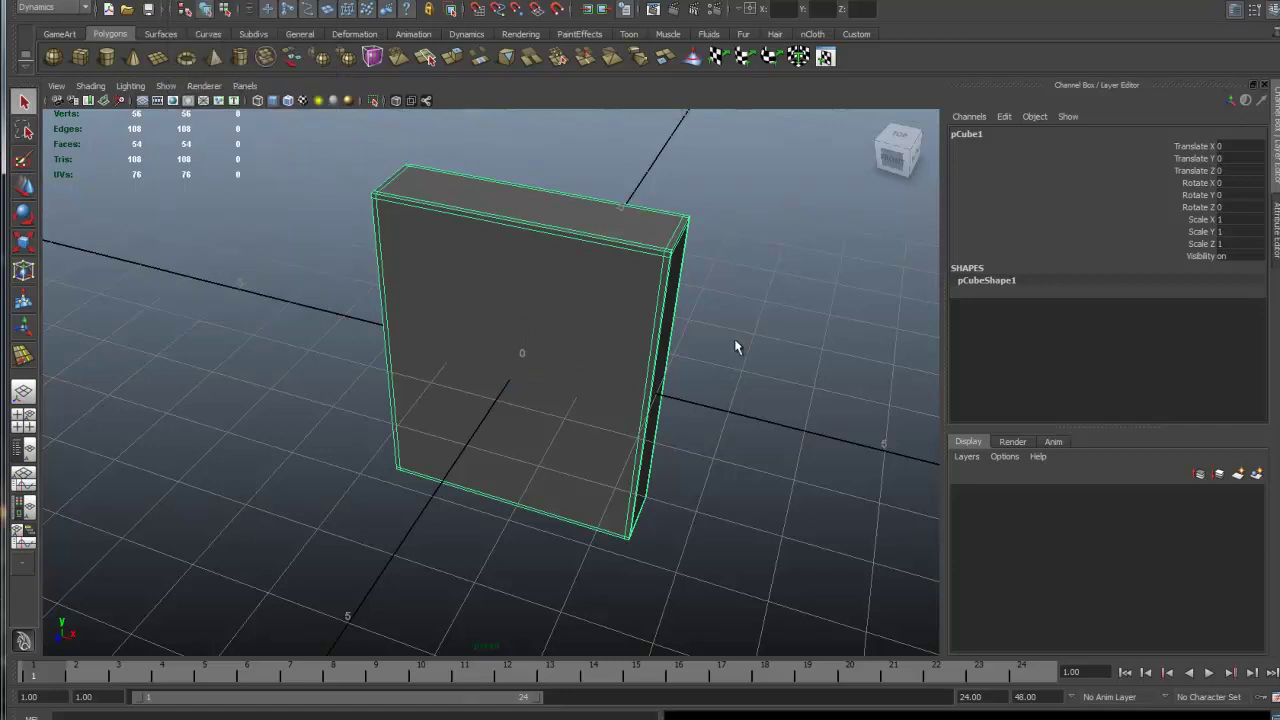
scroll(862, 407, down, 5)
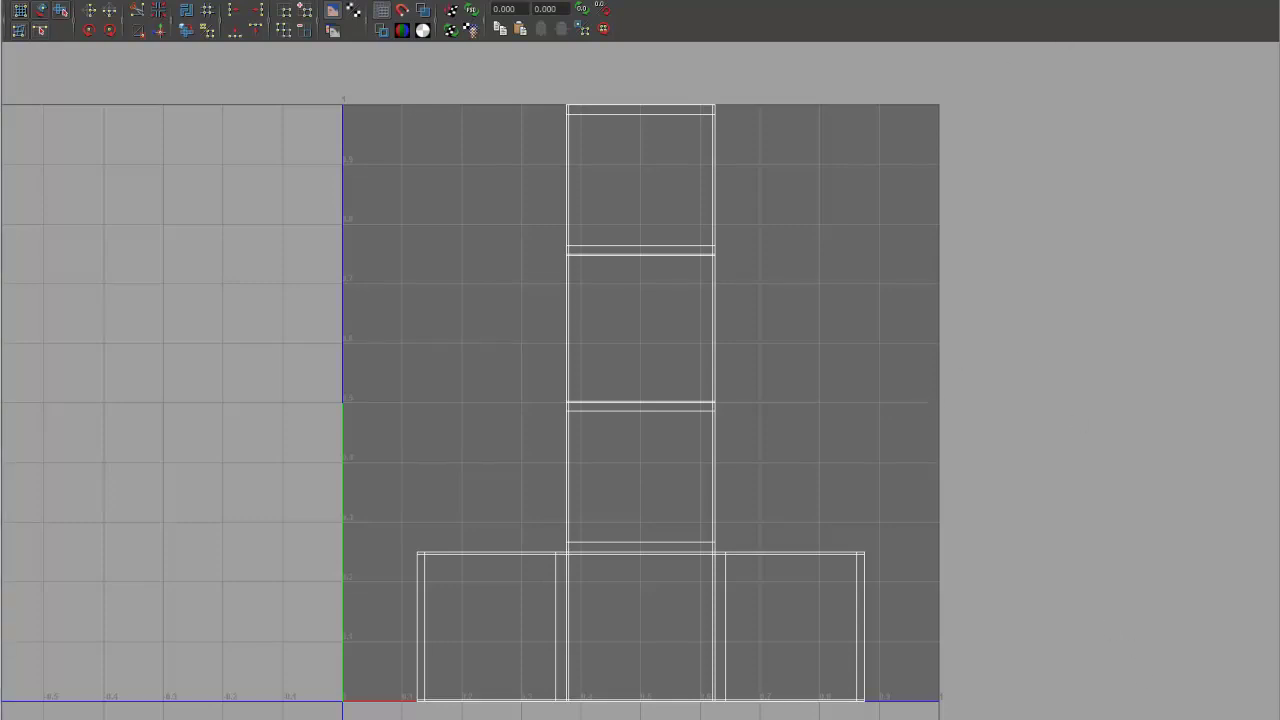
drag(1142, 96, 1103, 209)
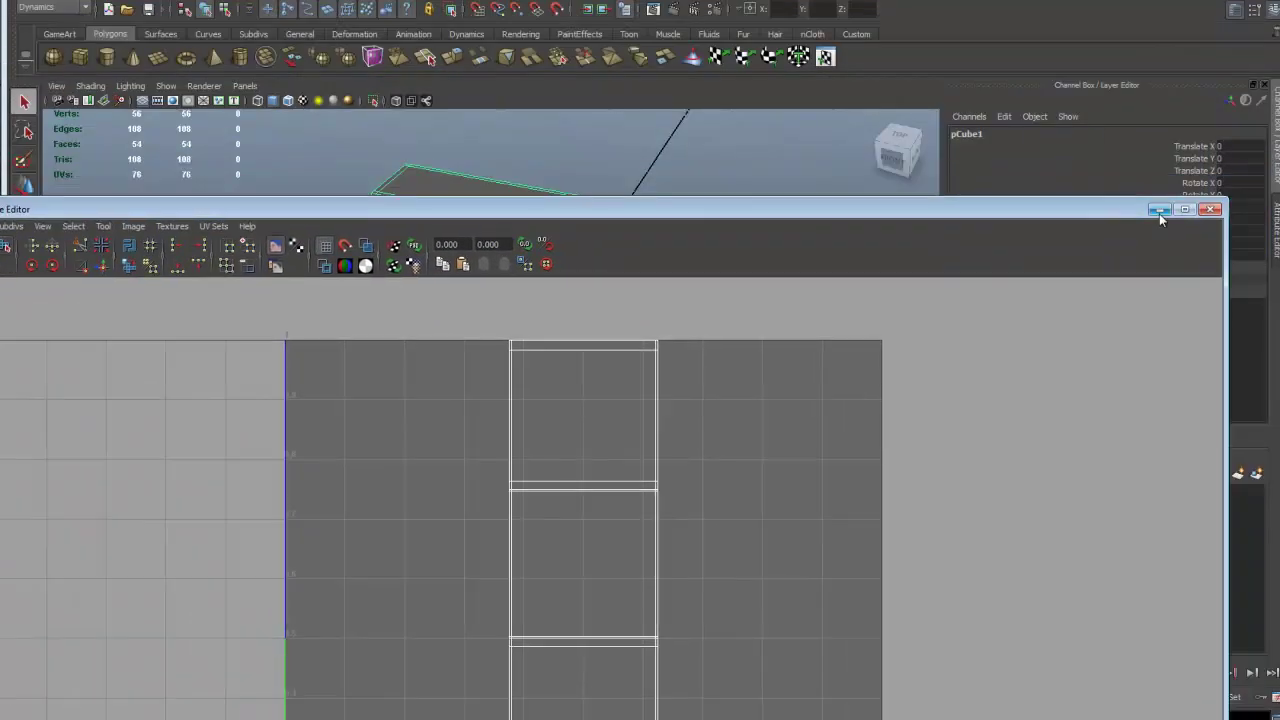
click(1159, 210)
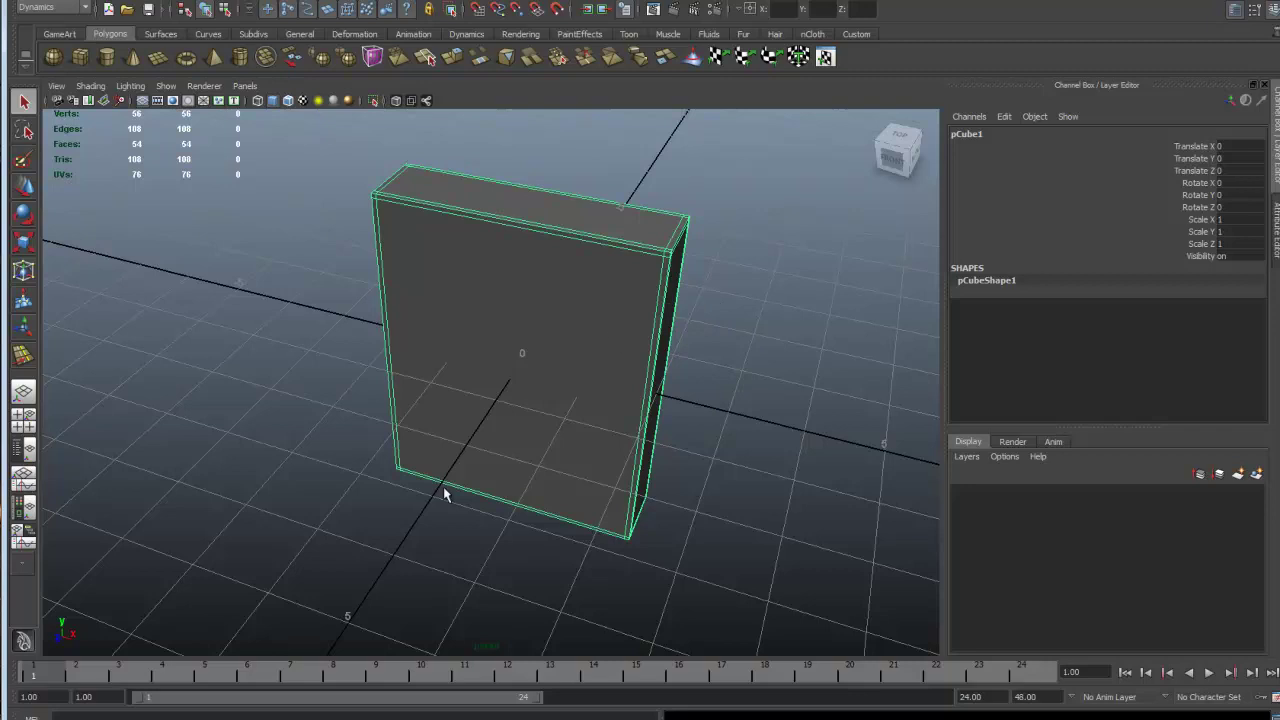
Apply Automatic Mapping to the box with its options reset to defaults: 6 planes, optimized for fewer pieces
alt+drag(626, 322, 529, 296)
scroll(514, 297, down, 2)
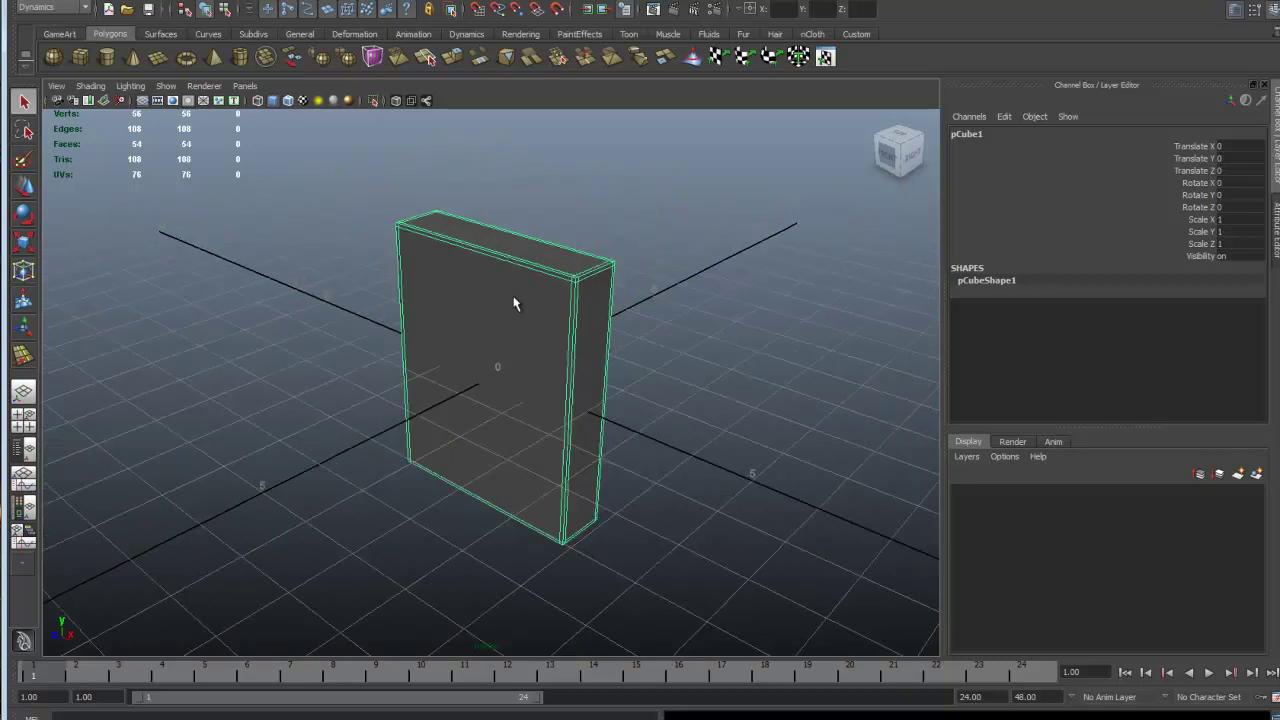
alt+middle_drag(507, 306, 502, 311)
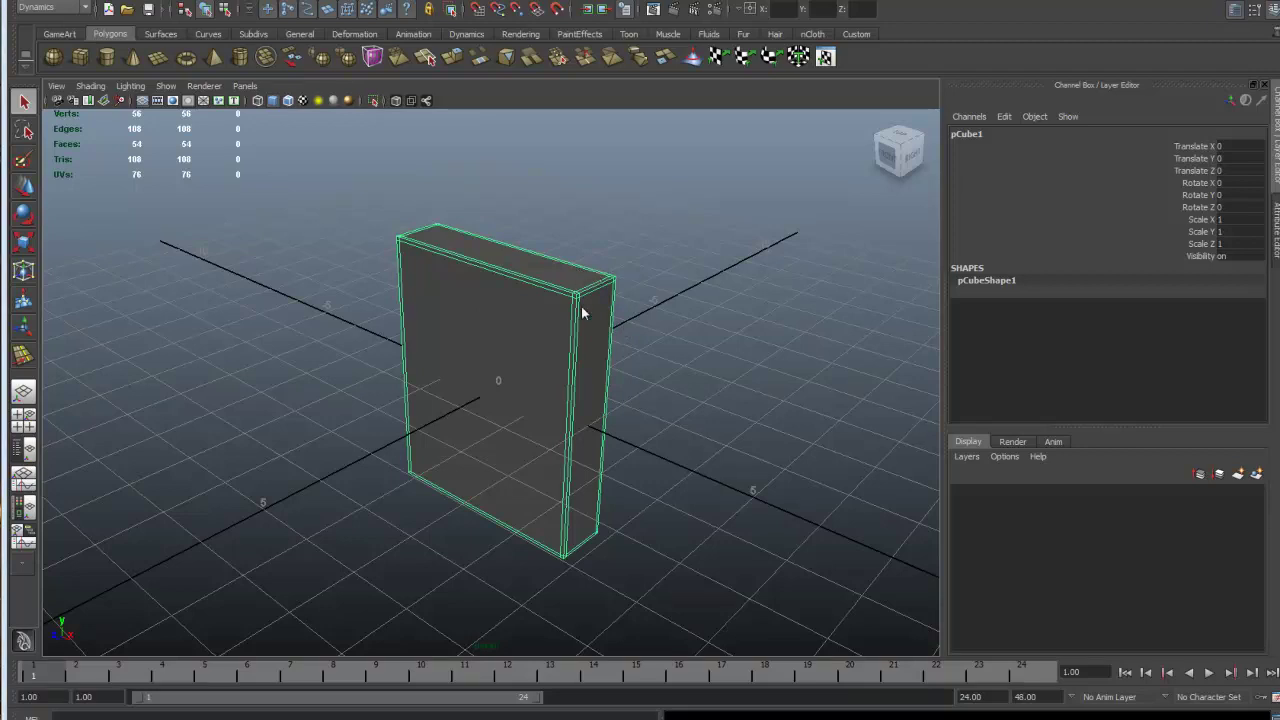
right_click(694, 340)
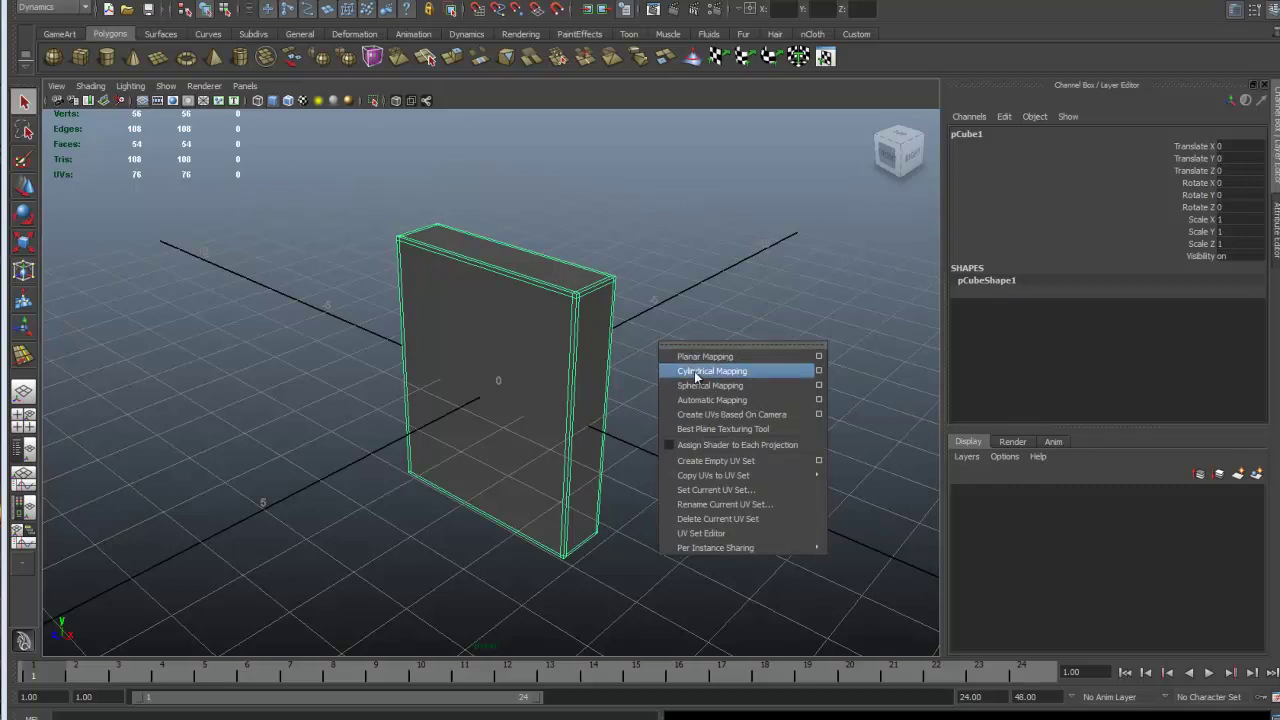
click(818, 400)
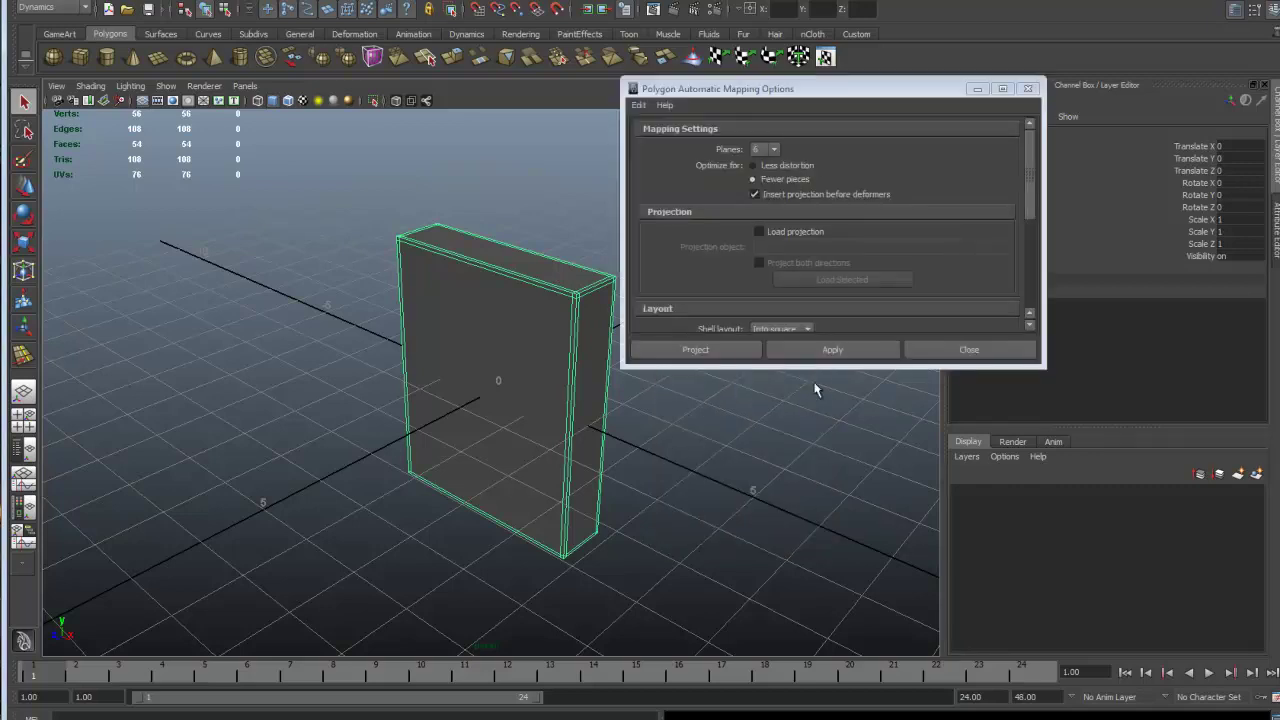
click(640, 106)
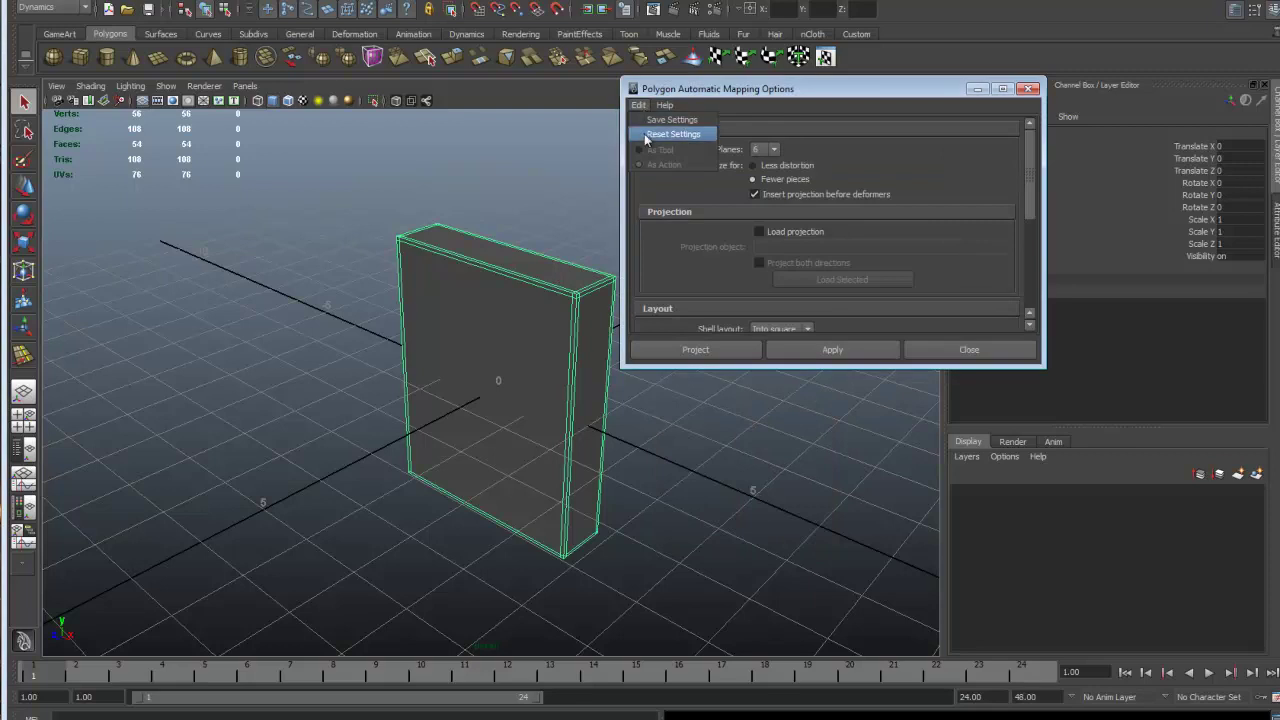
click(650, 133)
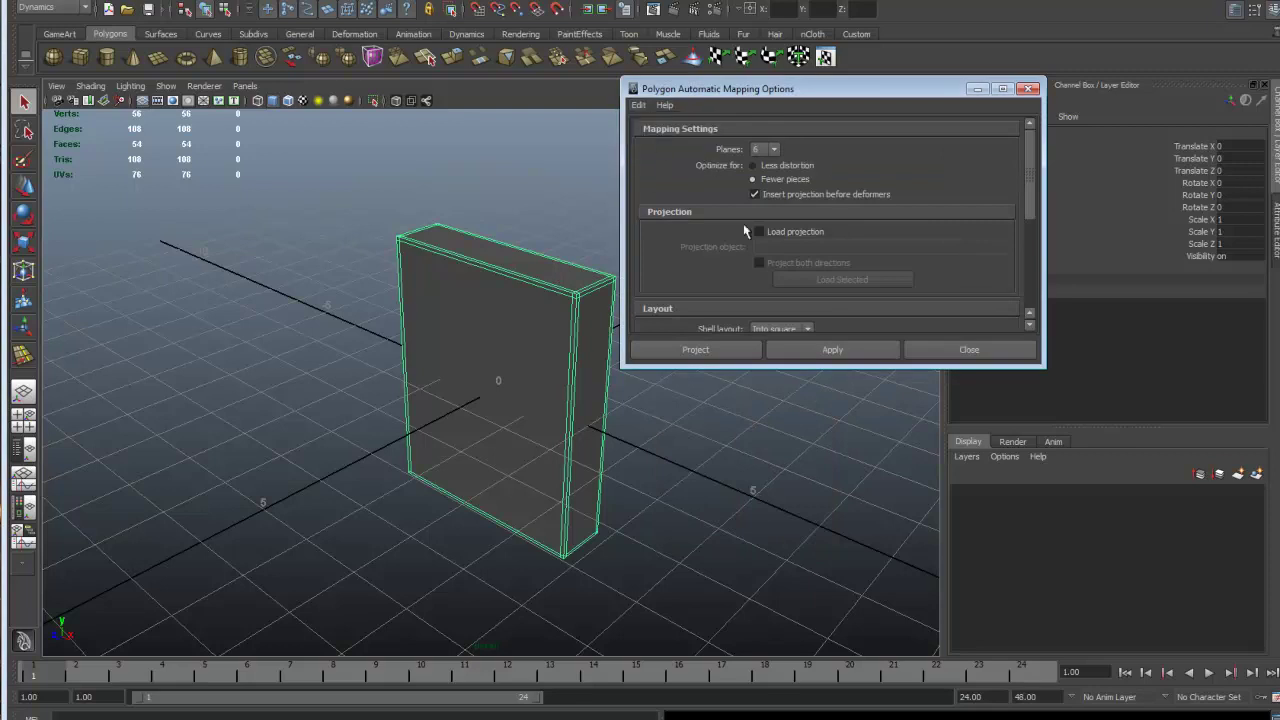
click(741, 349)
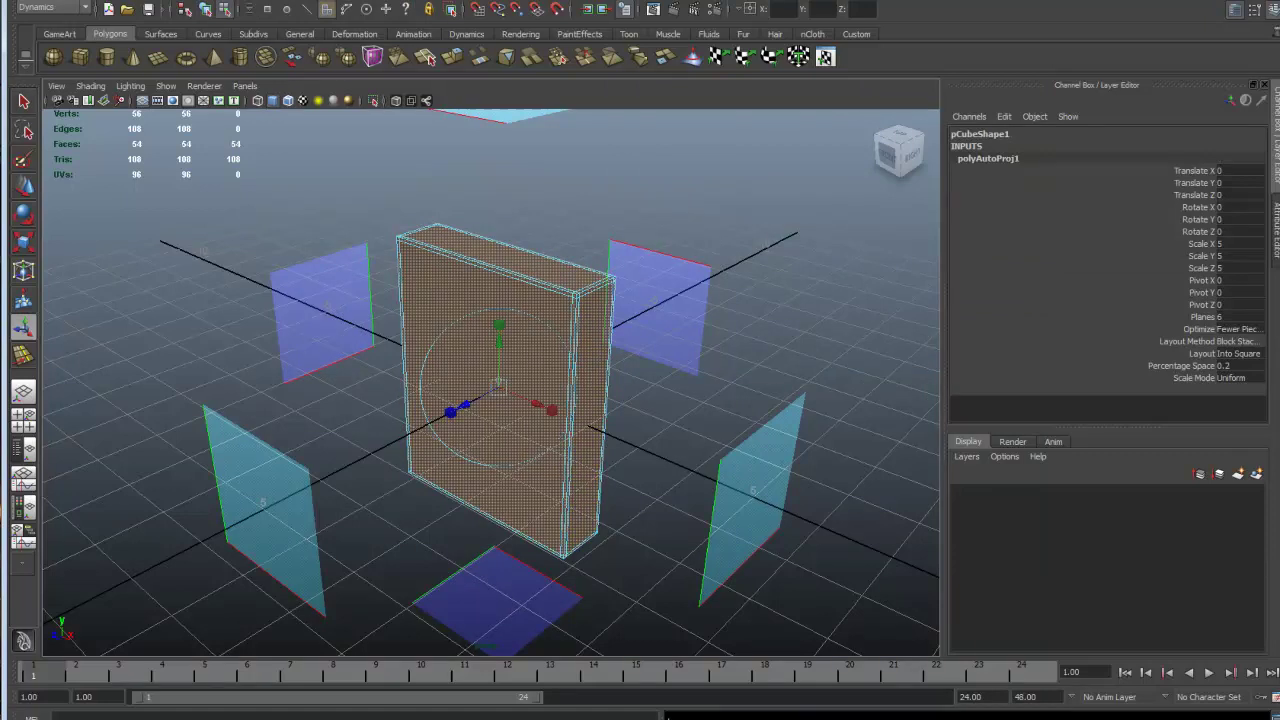
Restore the UV Texture Editor and resize it to sit beside the perspective view with the box's new layout in sight
click(237, 708)
drag(628, 215, 775, 10)
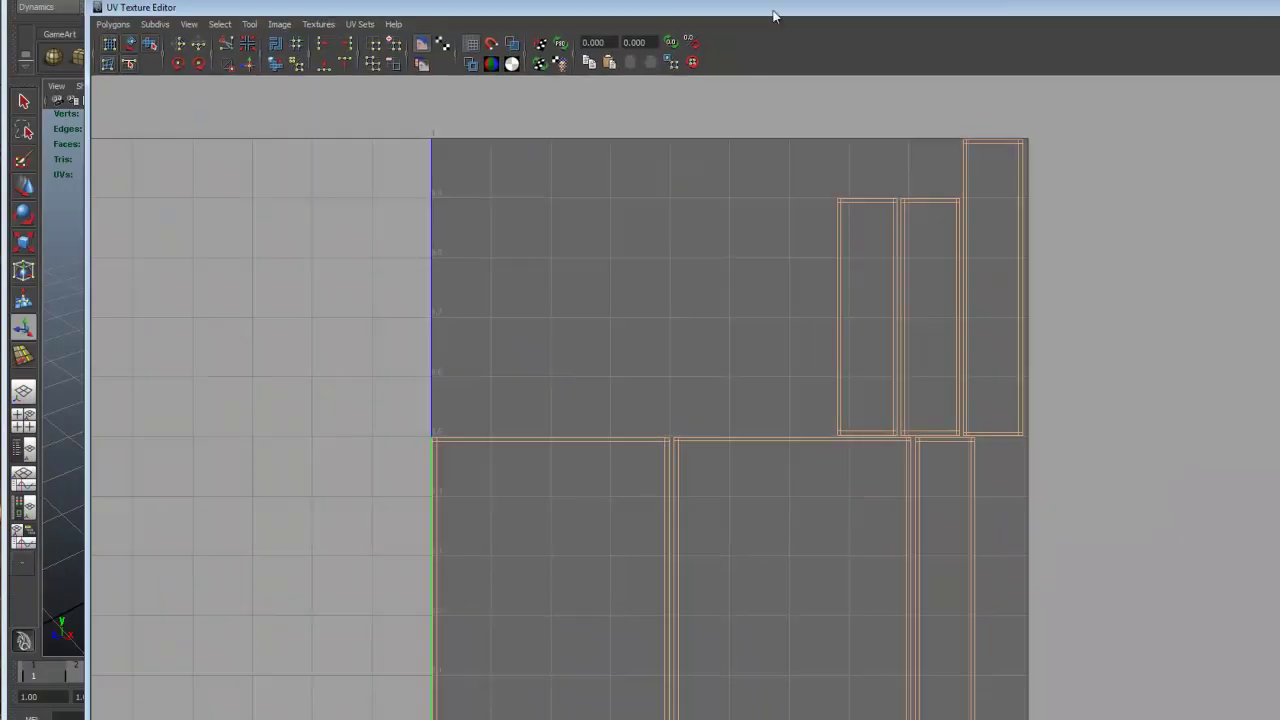
scroll(702, 483, down, 3)
scroll(702, 480, up, 2)
scroll(702, 484, down, 1)
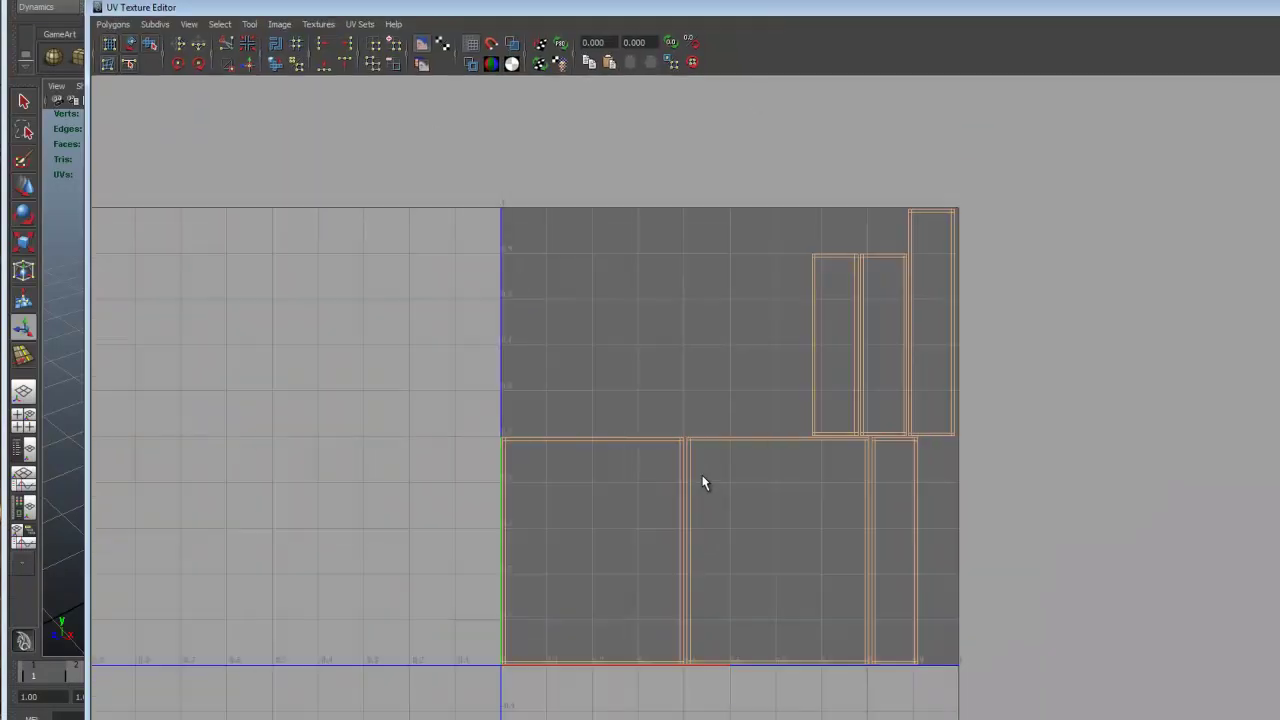
drag(305, 8, 376, 7)
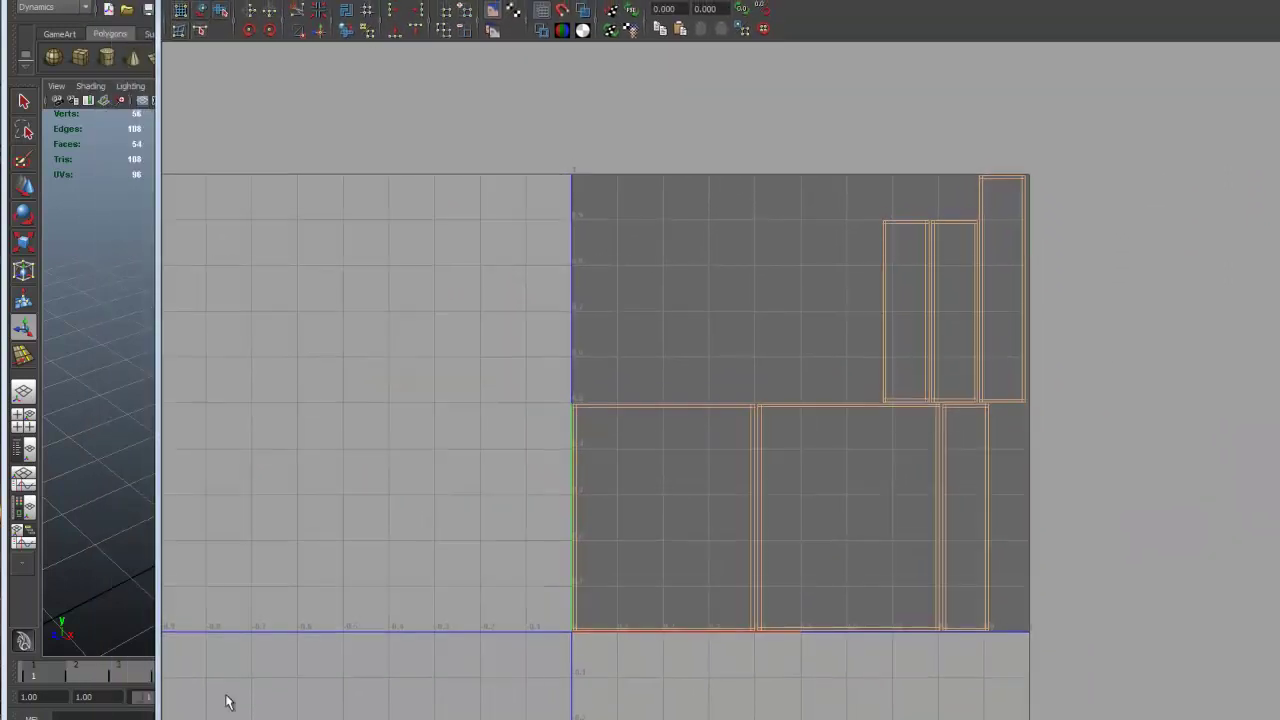
drag(158, 681, 711, 681)
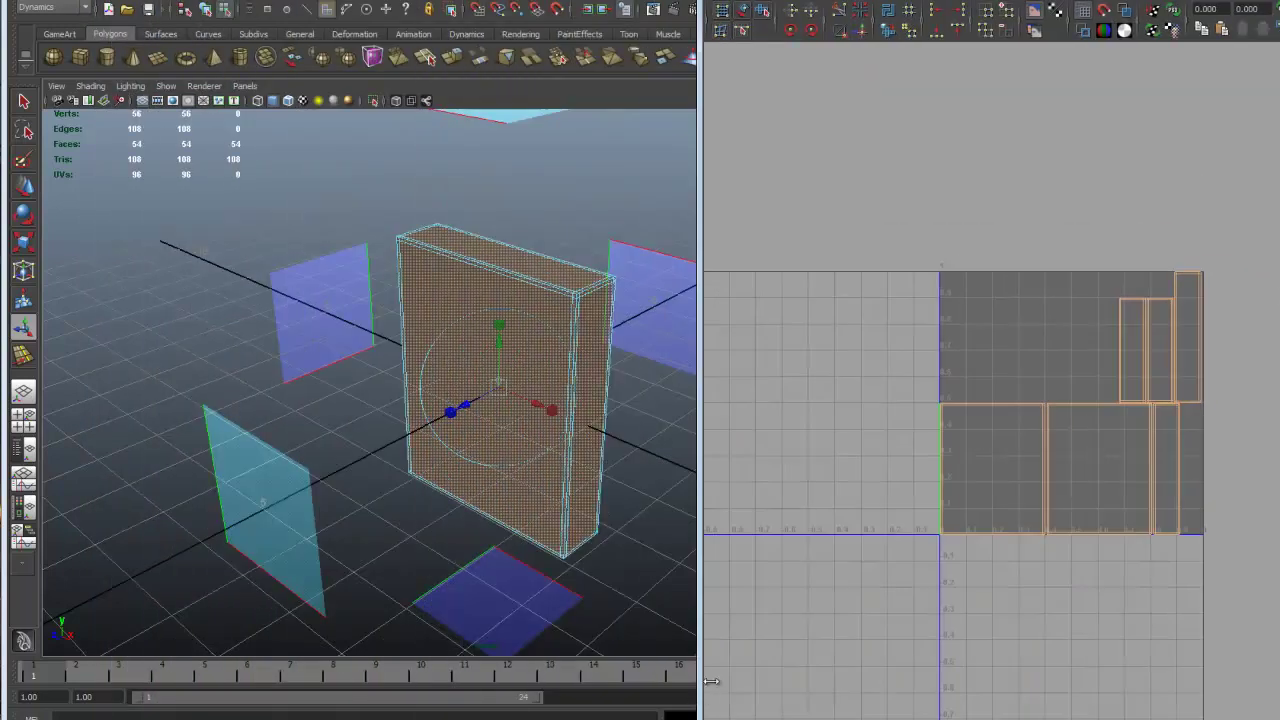
drag(776, 0, 723, 4)
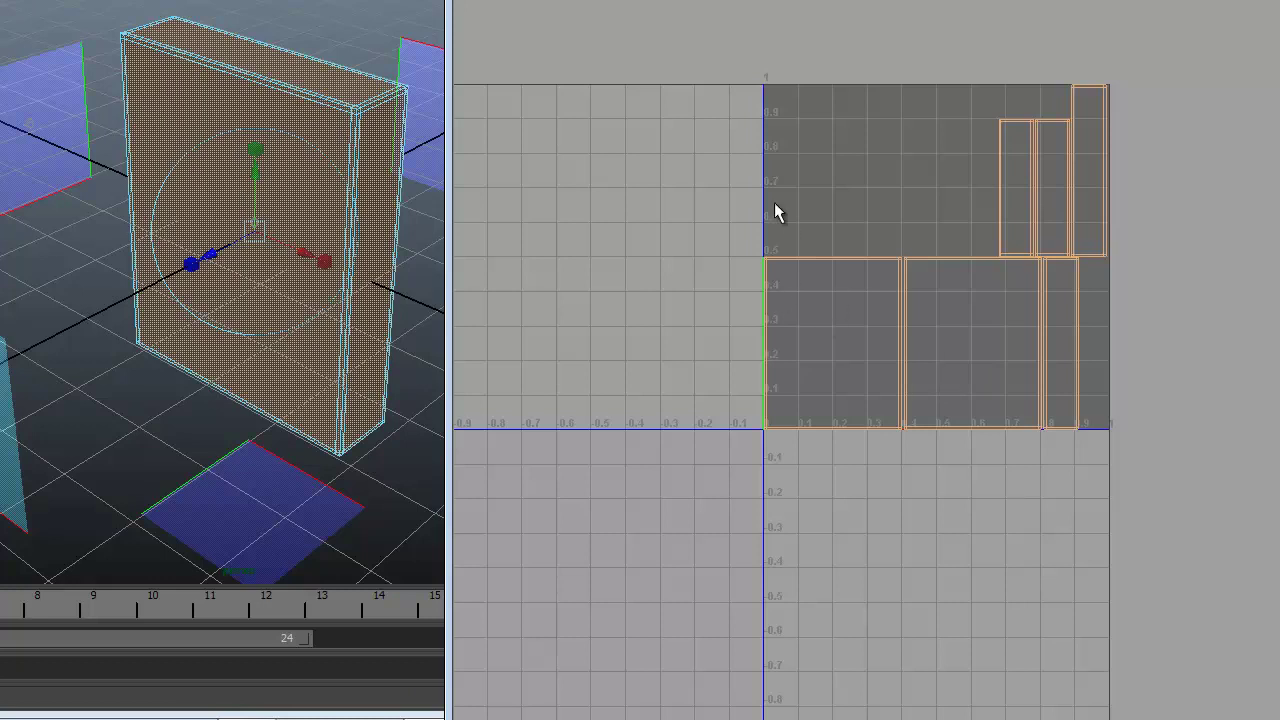
Select the large UV shell nearest the UV origin to identify its side of the box, and clear the selection
drag(767, 344, 860, 495)
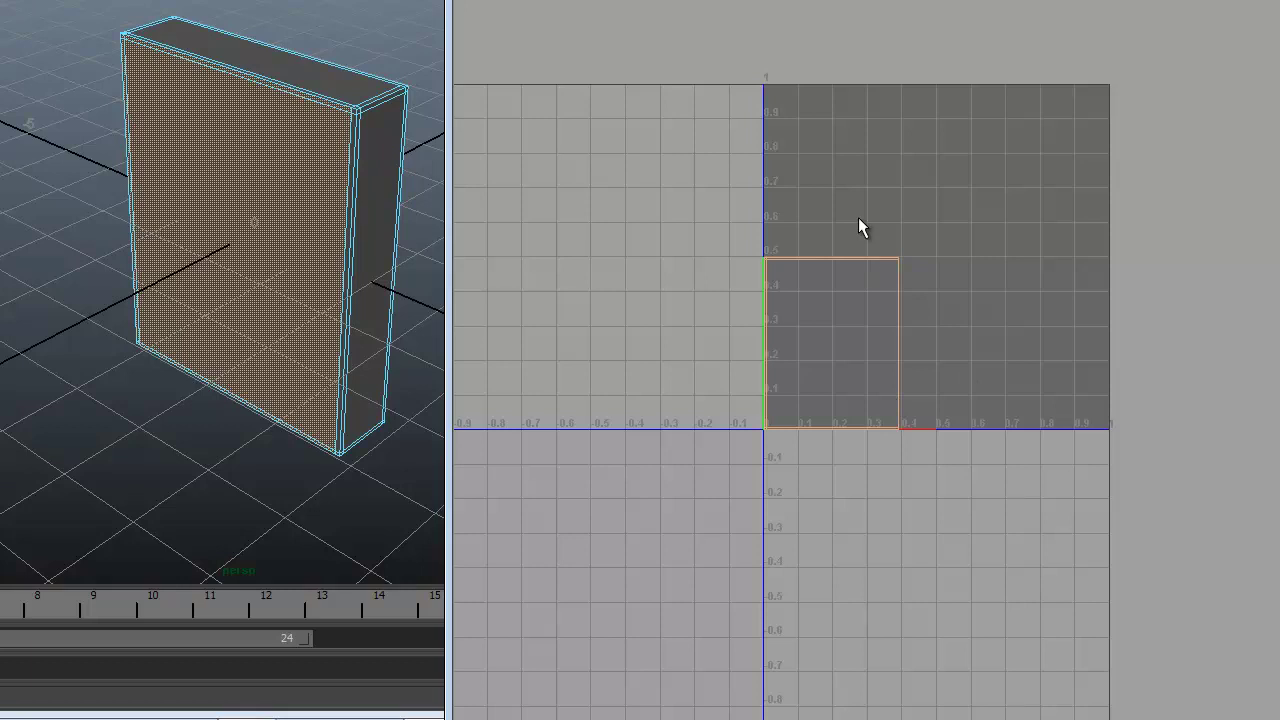
click(709, 221)
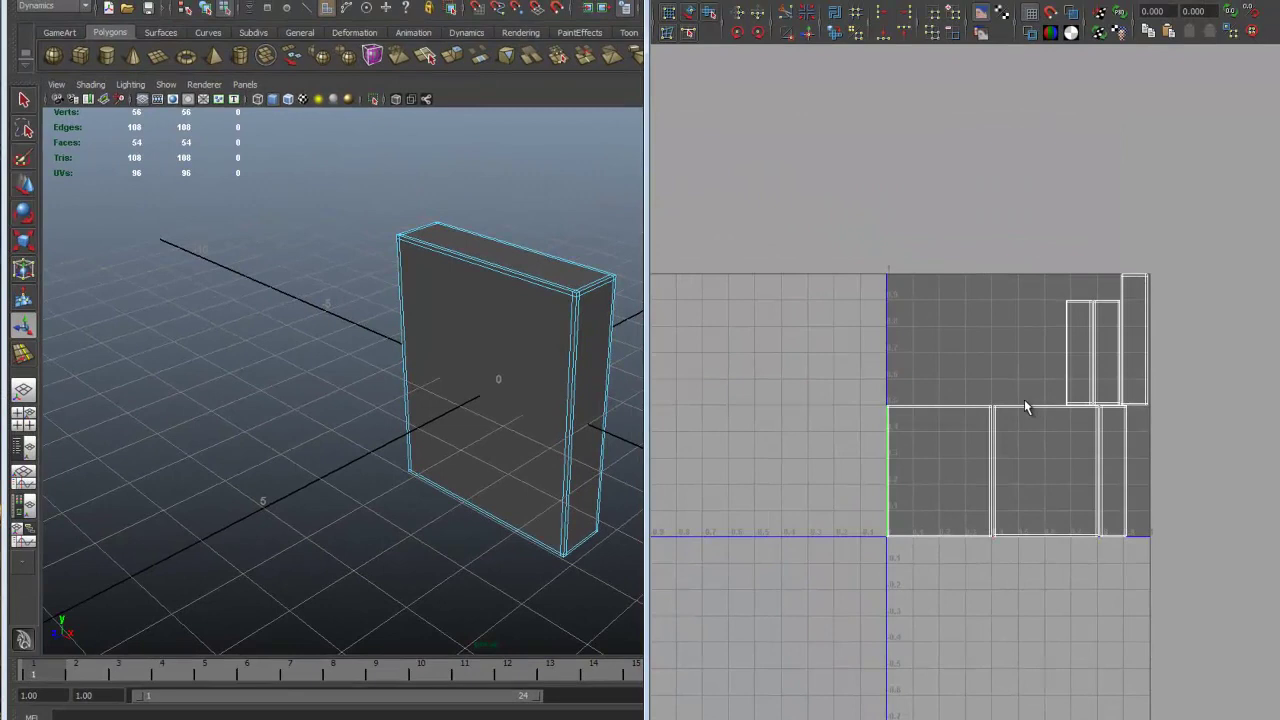
Select all of the box's UVs and move the whole layout horizontally out of the 0-1 texture square into the empty area beside it
right_drag(1024, 399, 1077, 398)
drag(954, 340, 1182, 608)
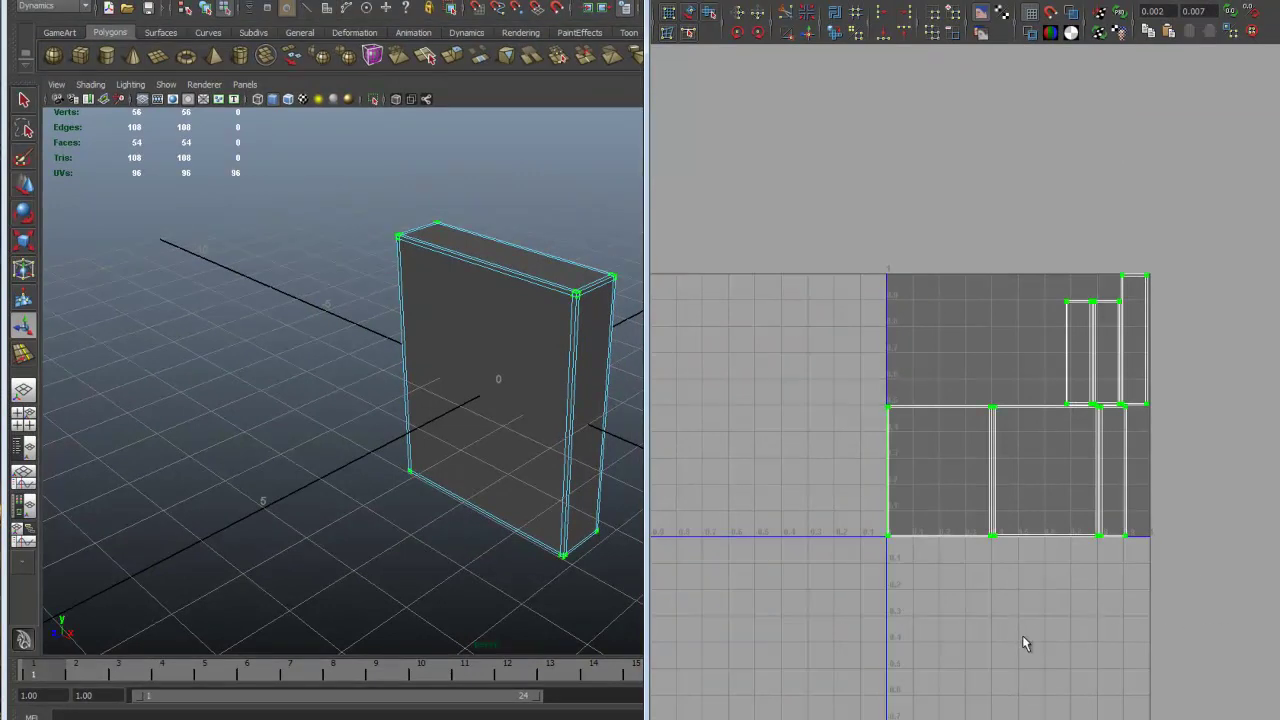
alt+middle_drag(1022, 635, 877, 629)
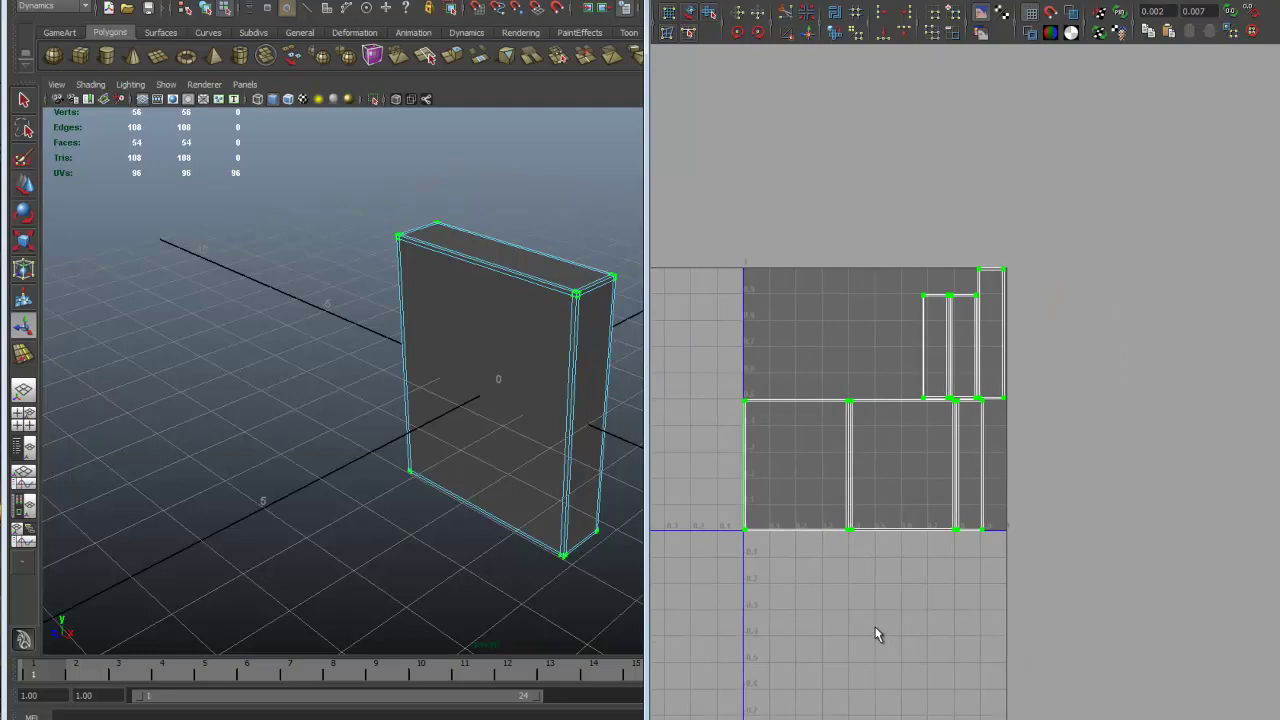
key(w)
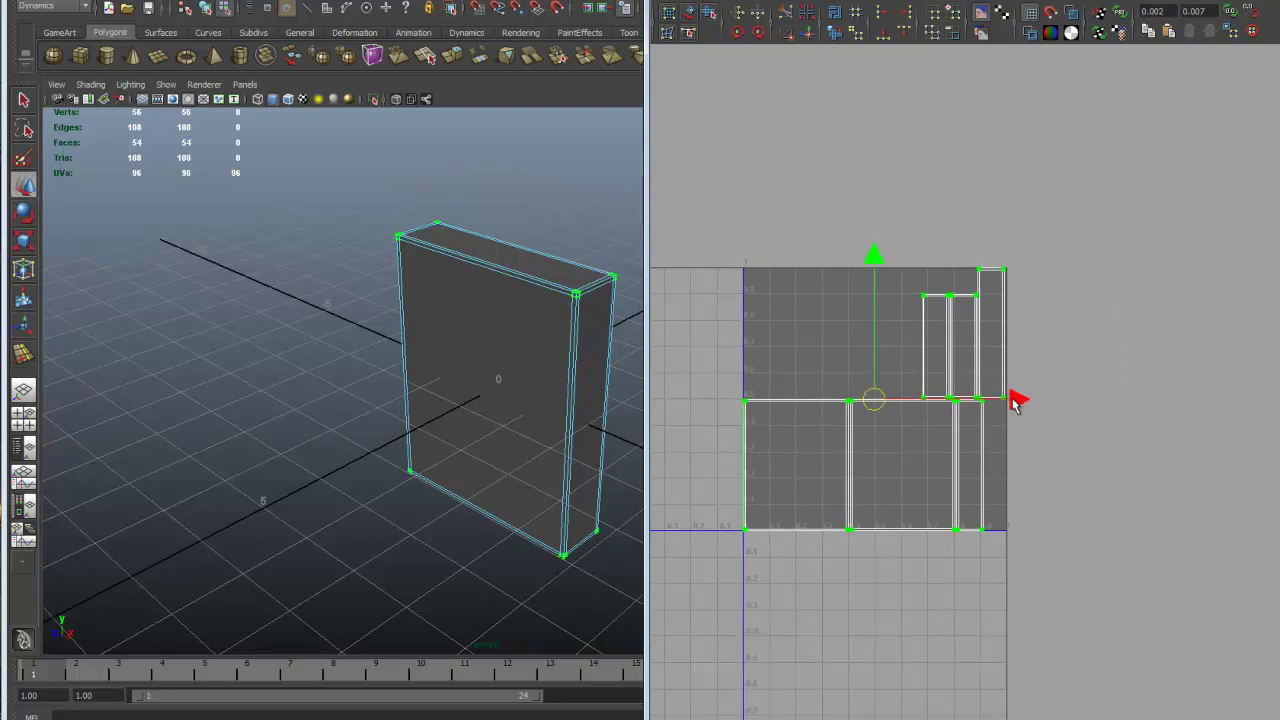
drag(1017, 400, 1277, 400)
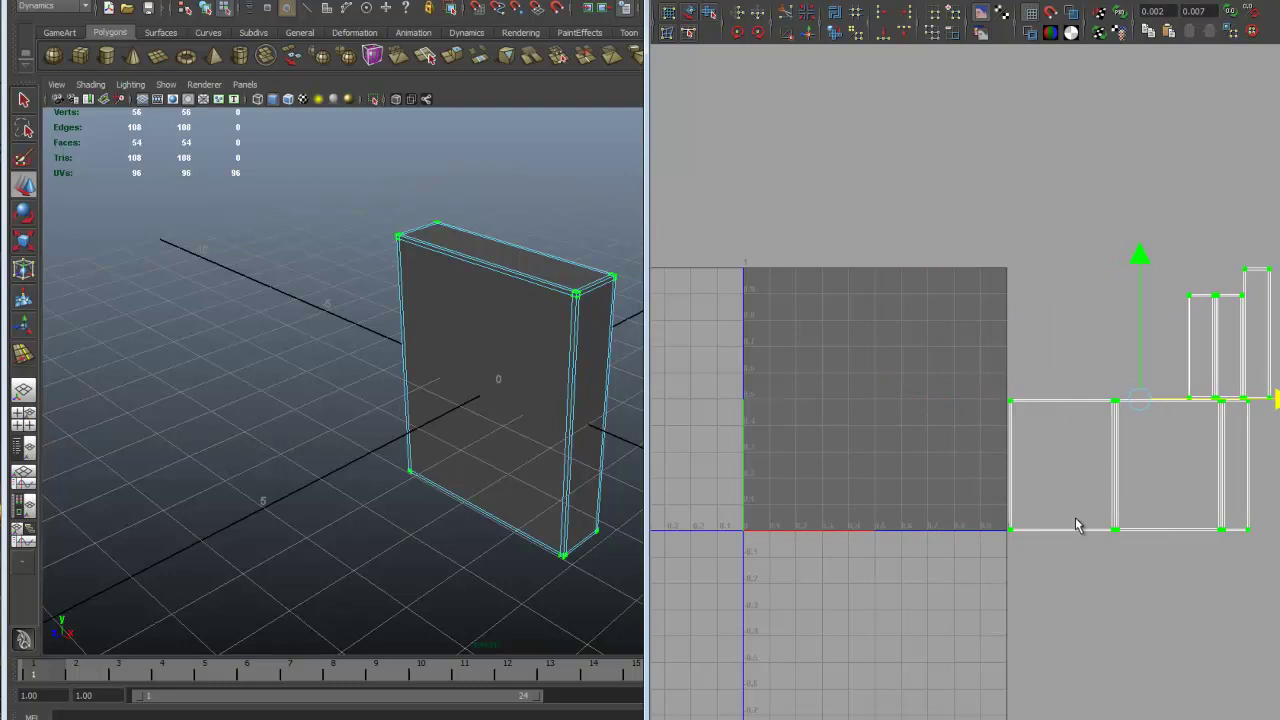
alt+right_drag(1077, 527, 1050, 550)
alt+middle_drag(1089, 610, 966, 583)
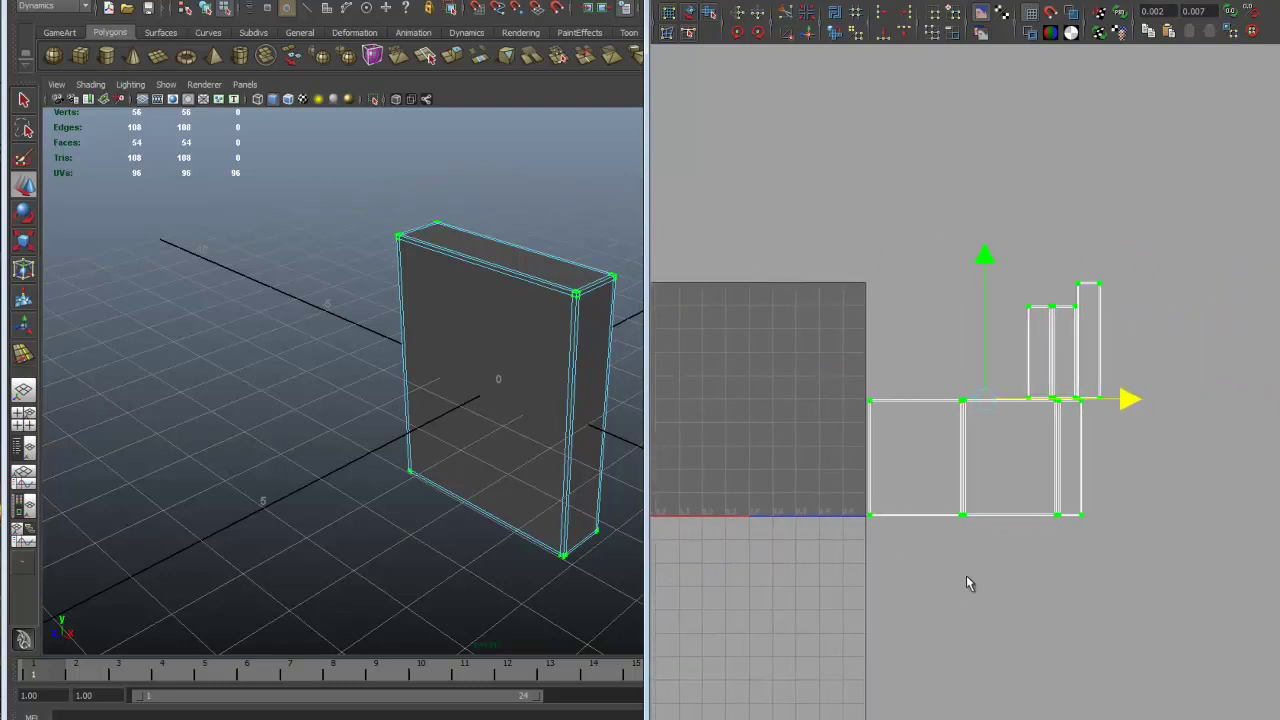
drag(1123, 400, 1145, 400)
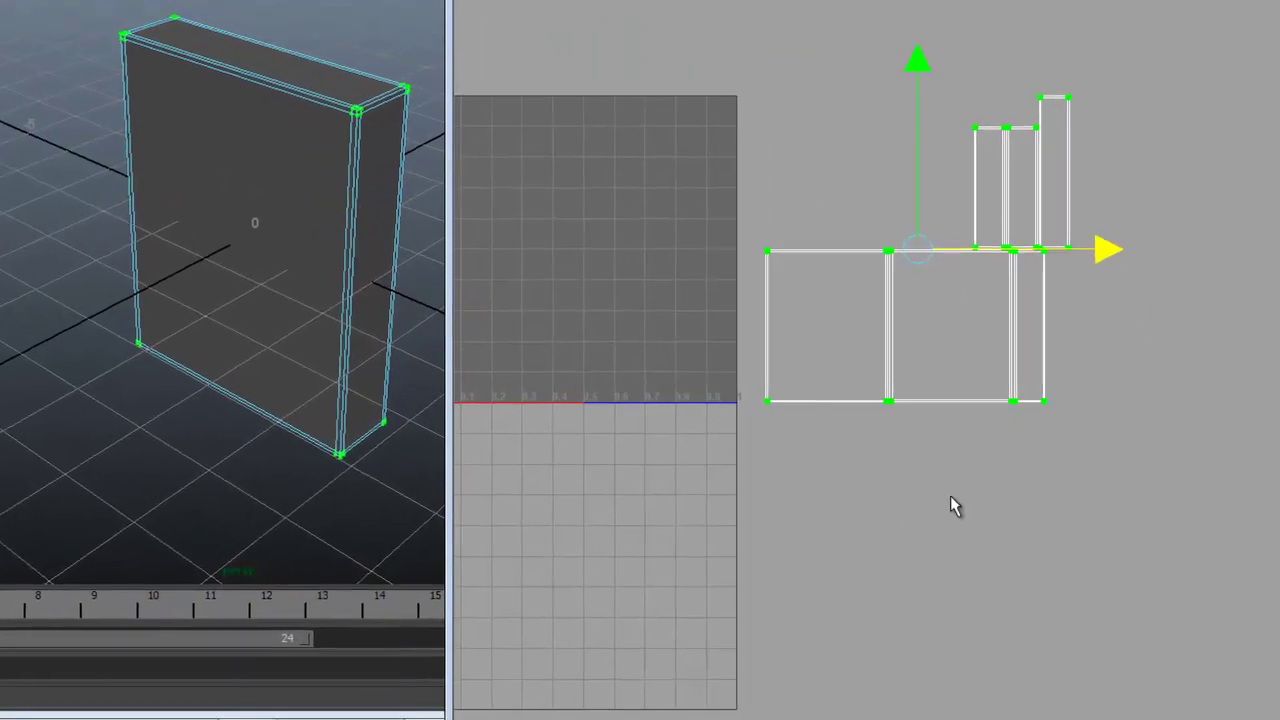
alt+middle_drag(1010, 559, 994, 569)
alt+middle_drag(946, 515, 1003, 535)
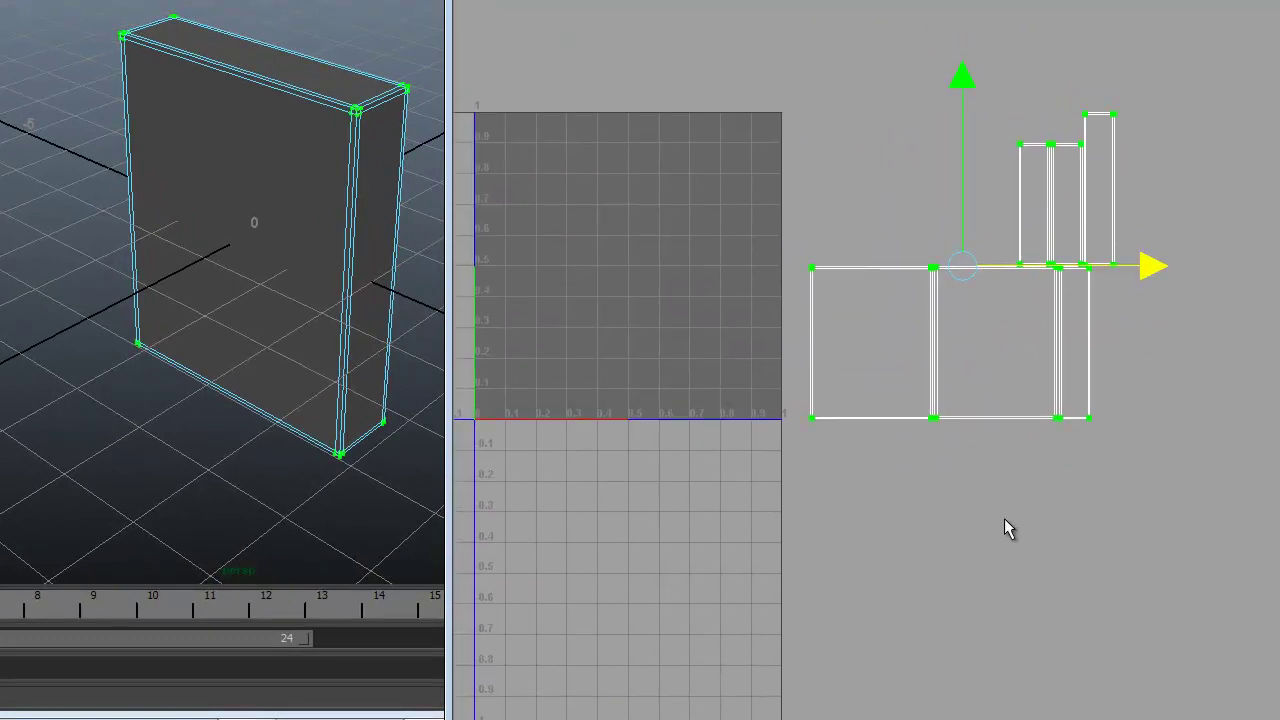
alt+right_drag(994, 517, 981, 574)
alt+middle_drag(981, 574, 912, 532)
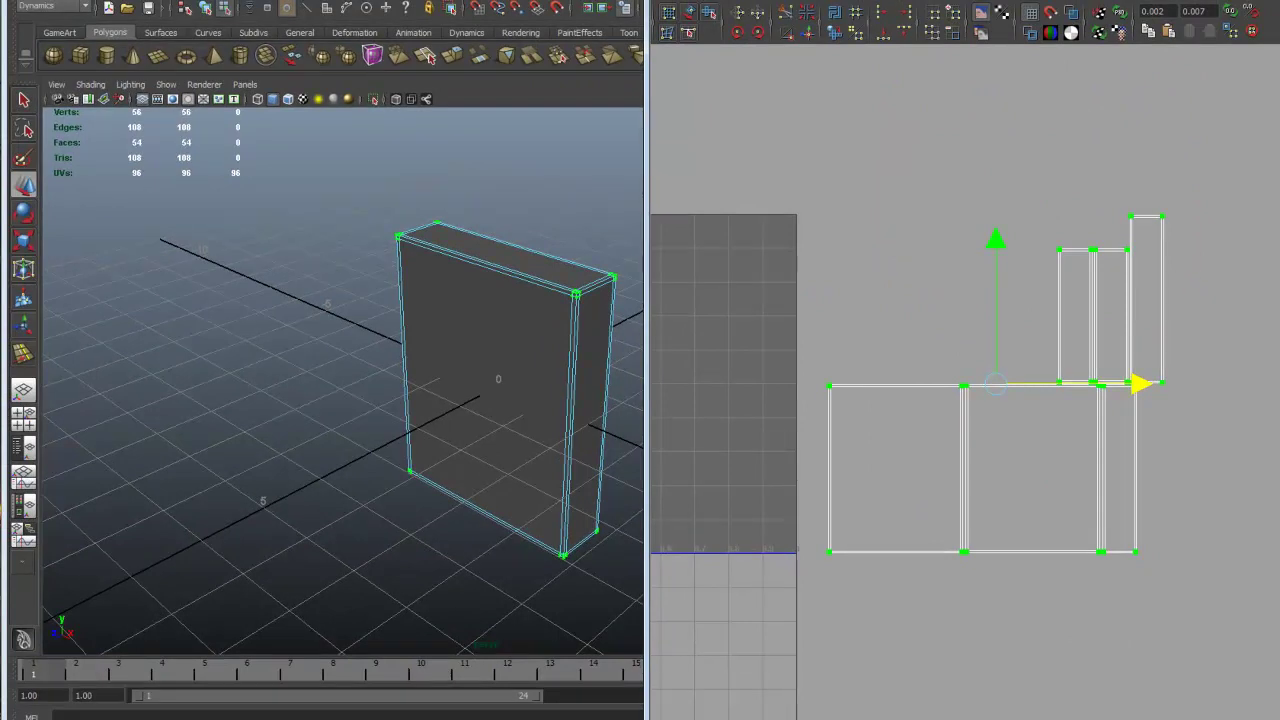
Try to move the selected UV layout horizontally with grid snapping, and undo the move
drag(763, 0, 776, 25)
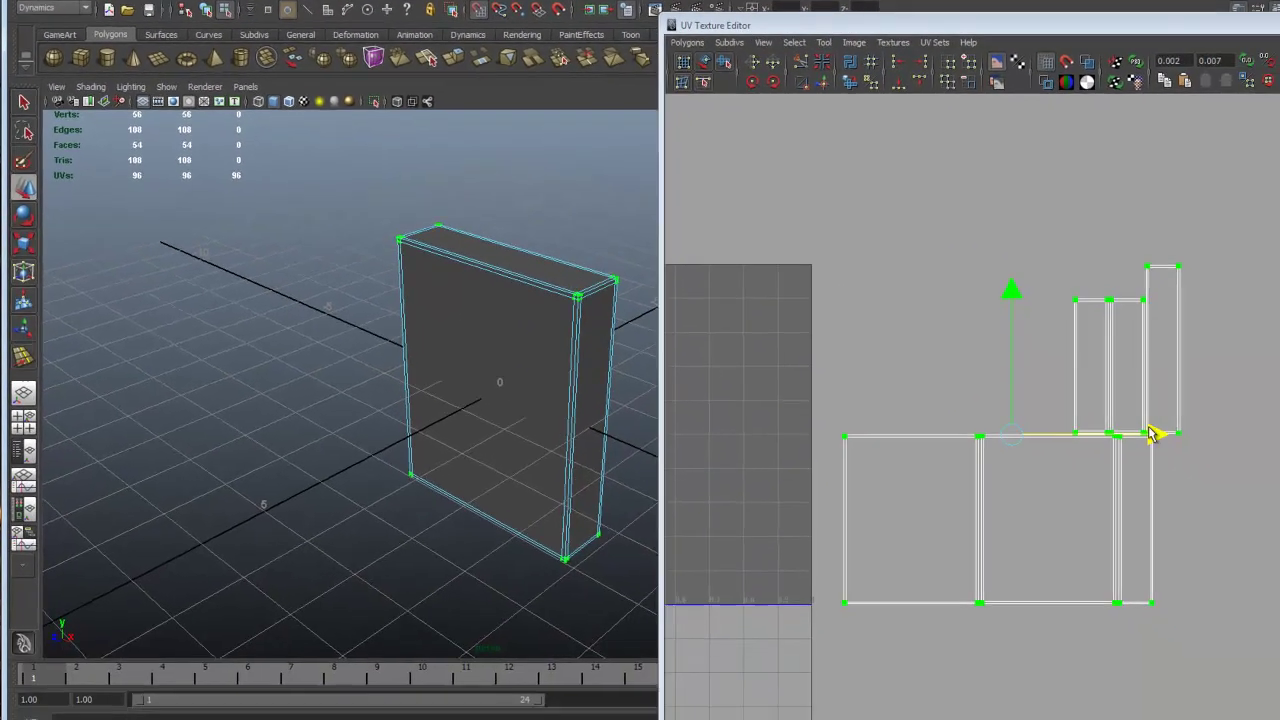
drag(1157, 436, 1053, 437)
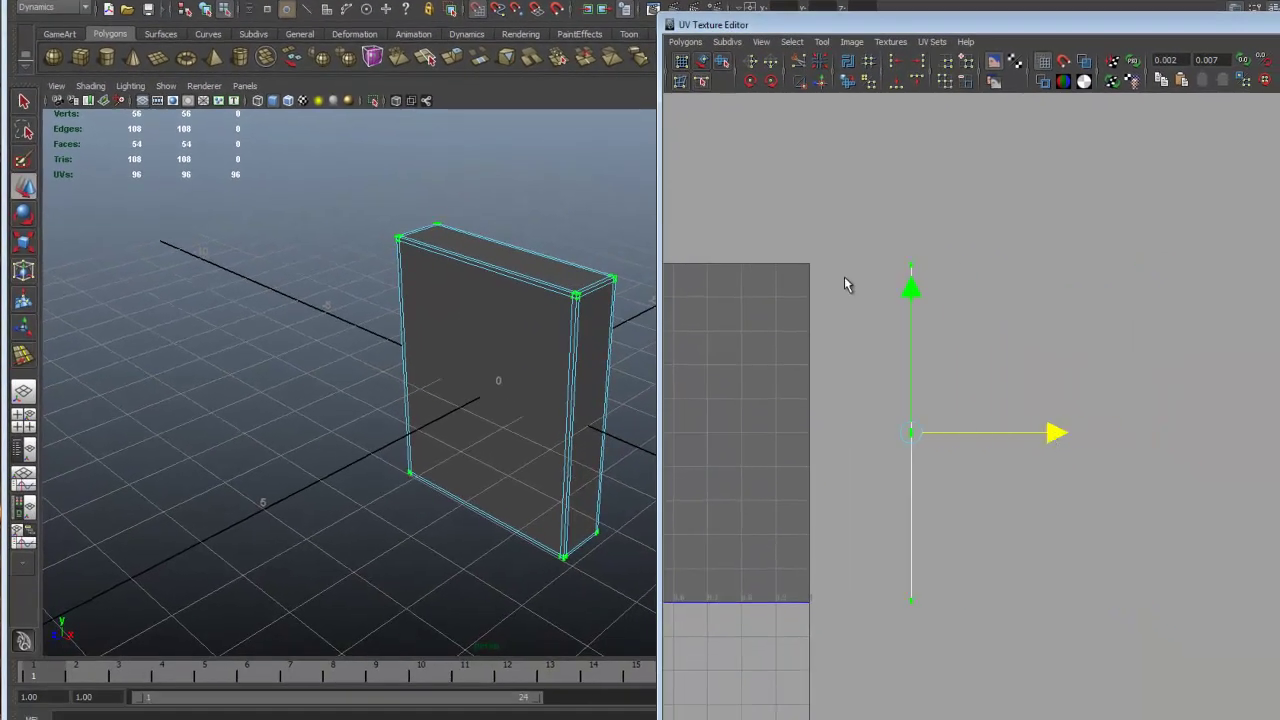
key(ctrl+z)
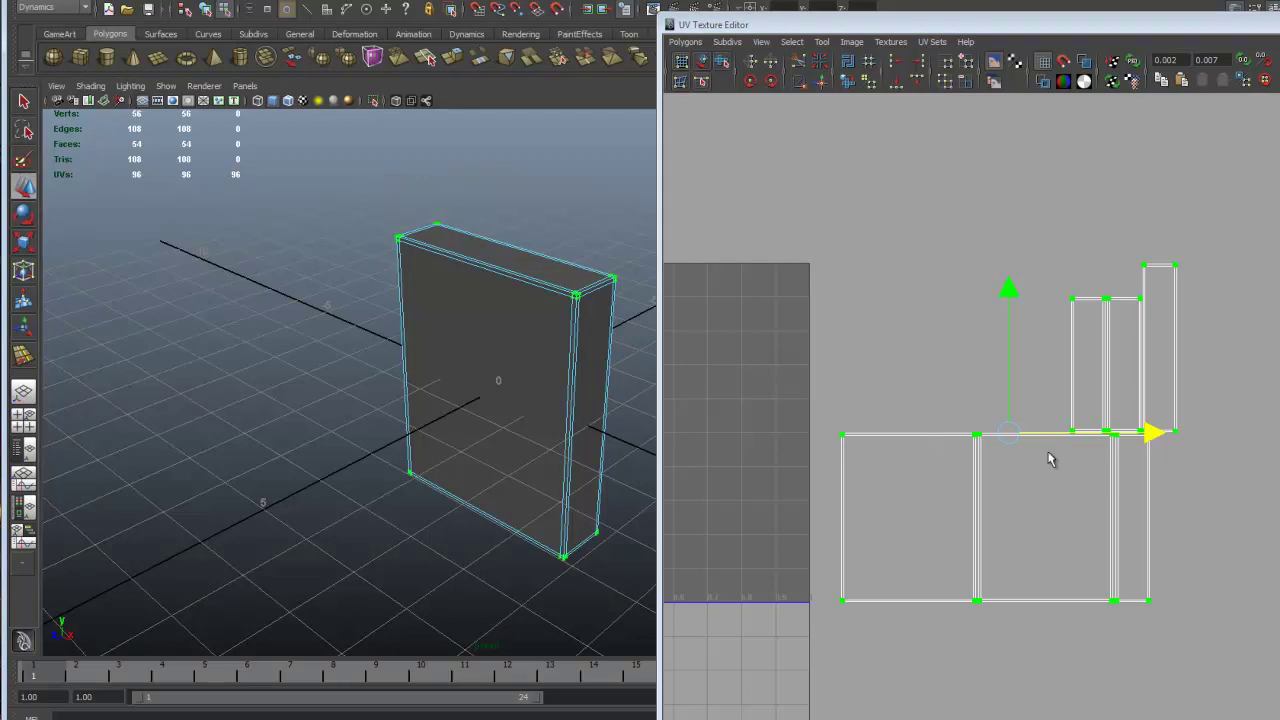
Select a corner UV of the box's front-face shell and expand the selection to the entire shell
alt+middle_drag(1032, 452, 1030, 420)
scroll(1020, 418, up, 1)
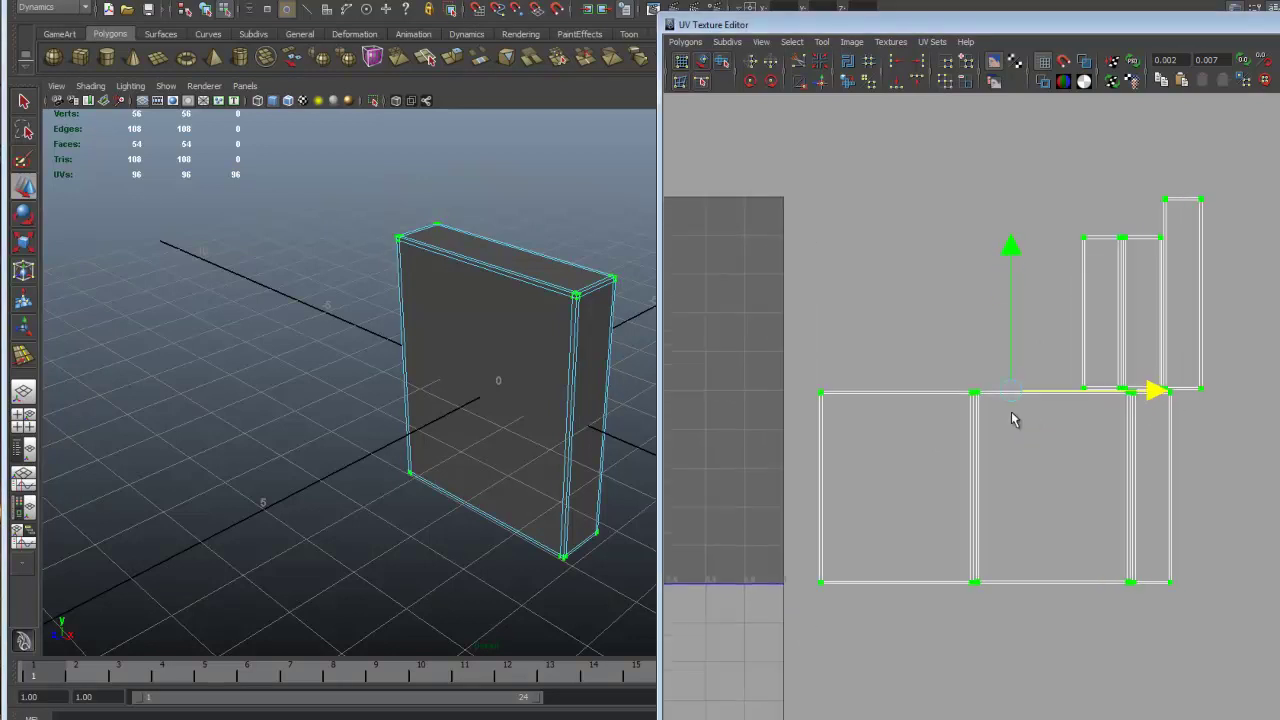
scroll(860, 395, up, 1)
drag(763, 333, 972, 680)
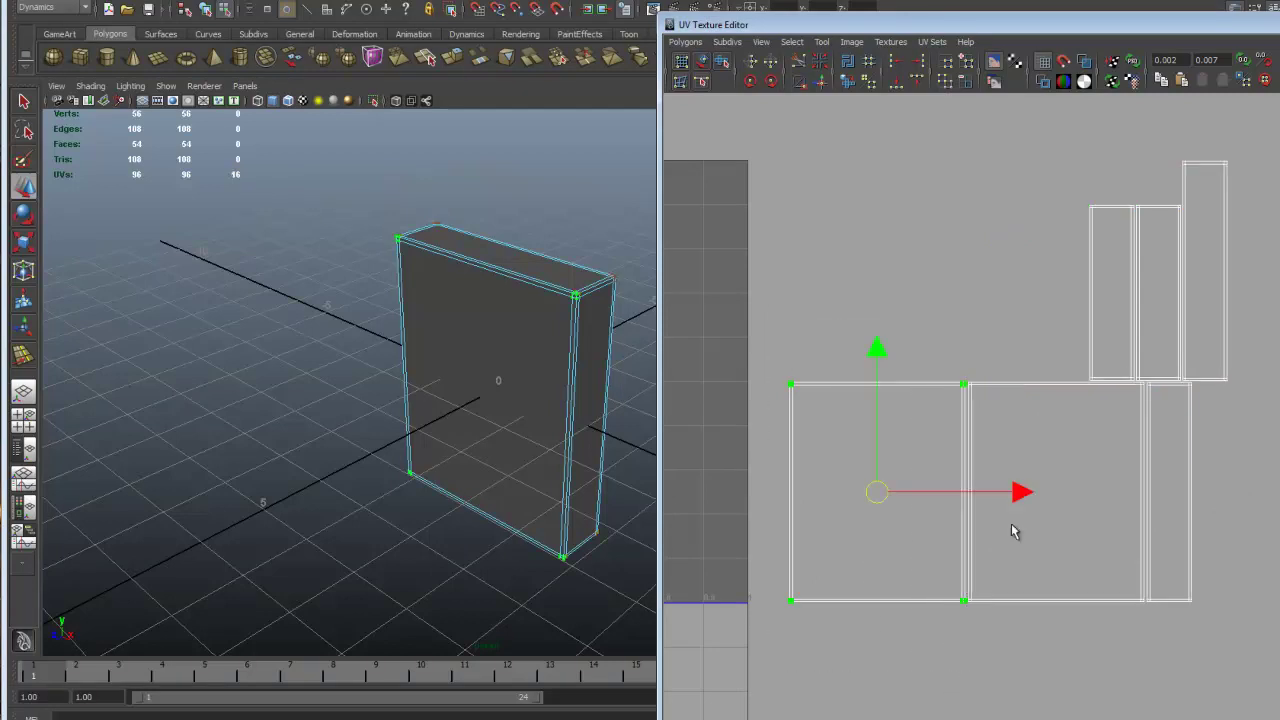
click(925, 341)
drag(807, 400, 810, 399)
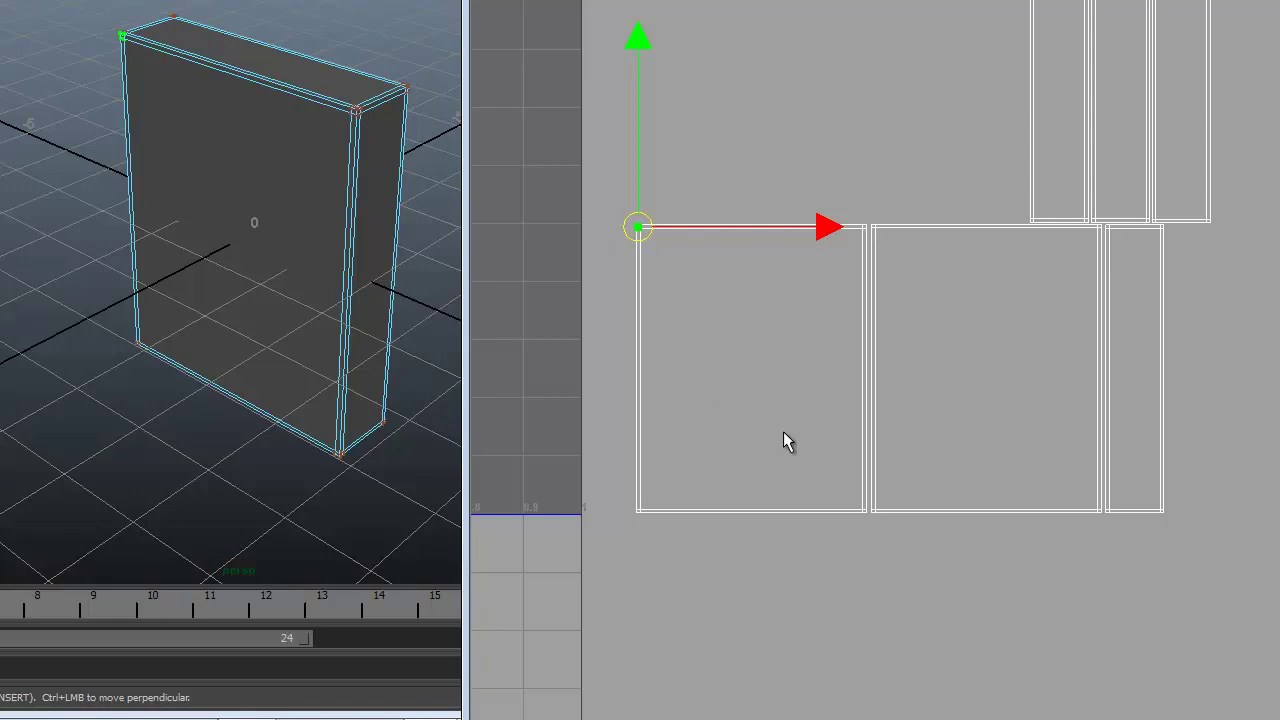
key(shift+period)
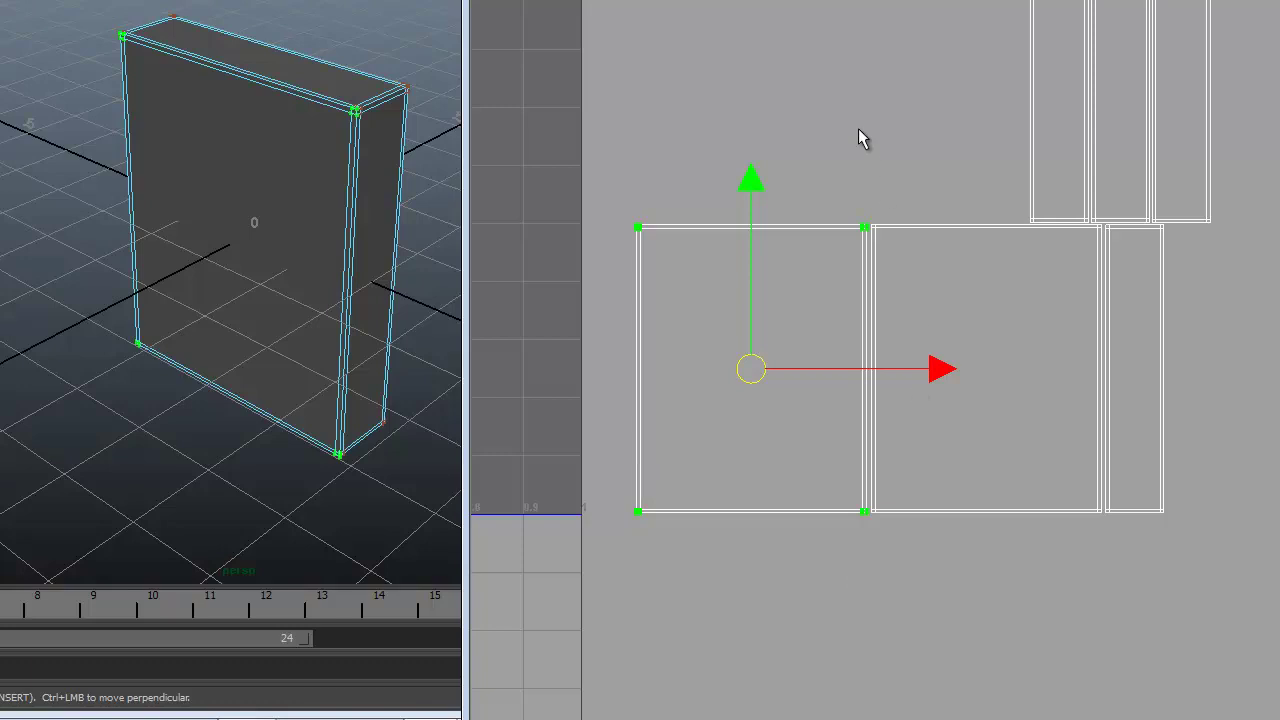
Move the front-face shell away from the other shells into the 0-1 texture square, centered horizontally just above its lower edge
drag(751, 190, 751, 0)
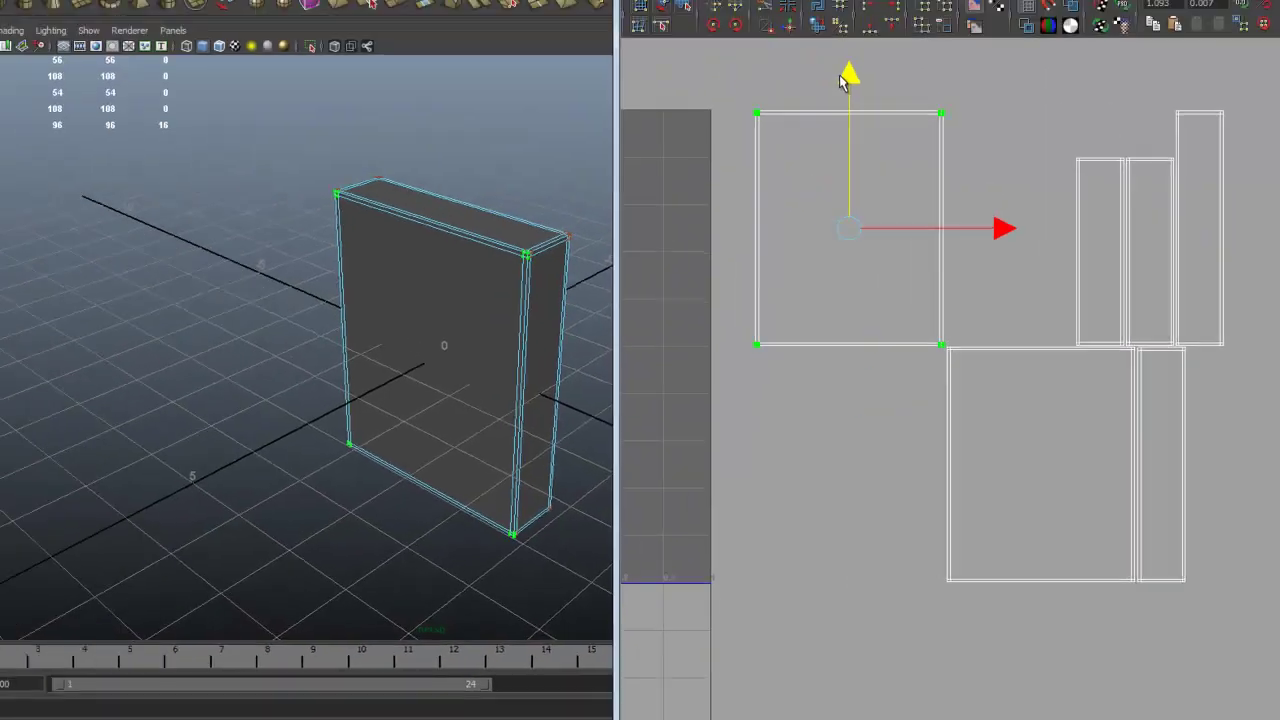
scroll(900, 365, down, 8)
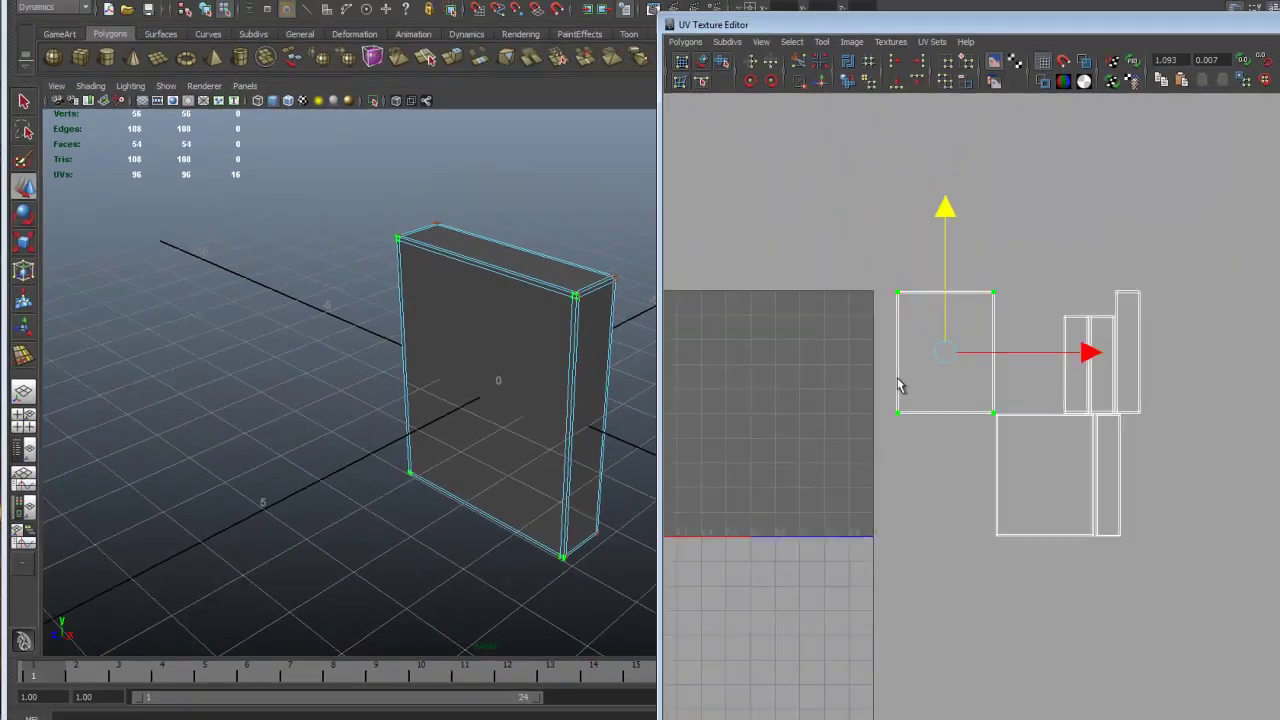
drag(1103, 365, 920, 390)
drag(783, 220, 776, 329)
scroll(868, 550, up, 1)
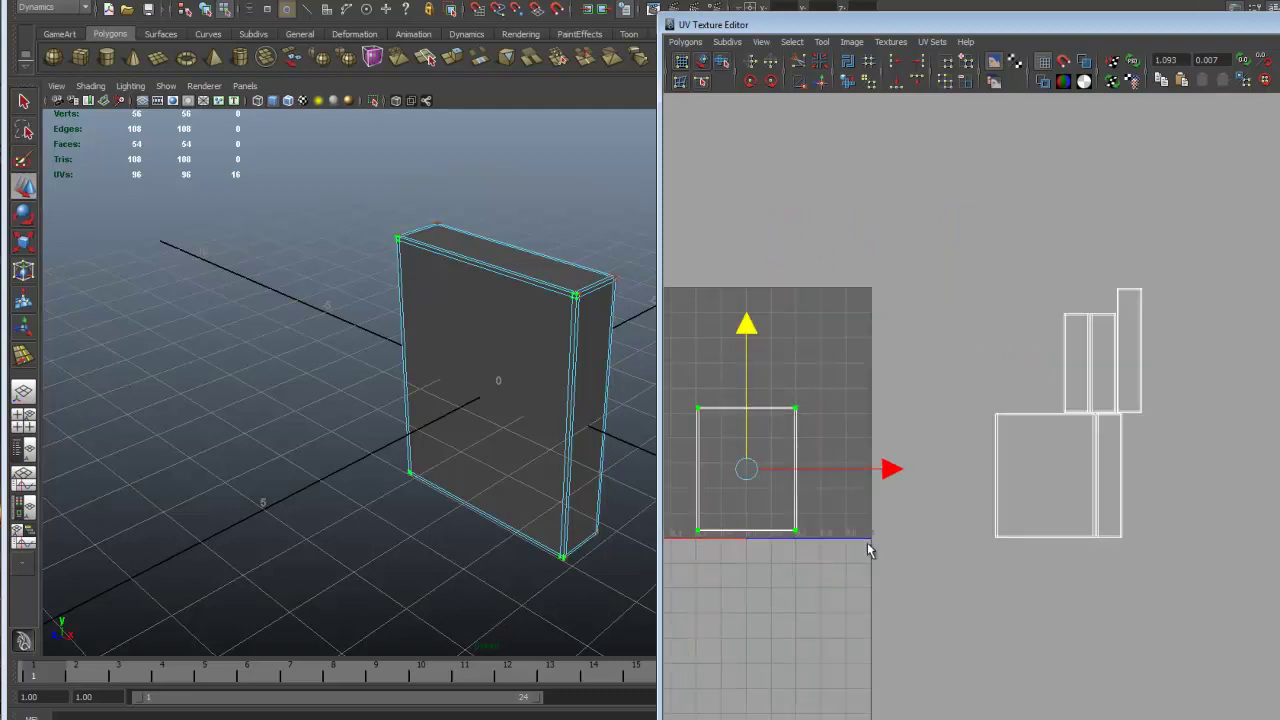
scroll(986, 566, up, 5)
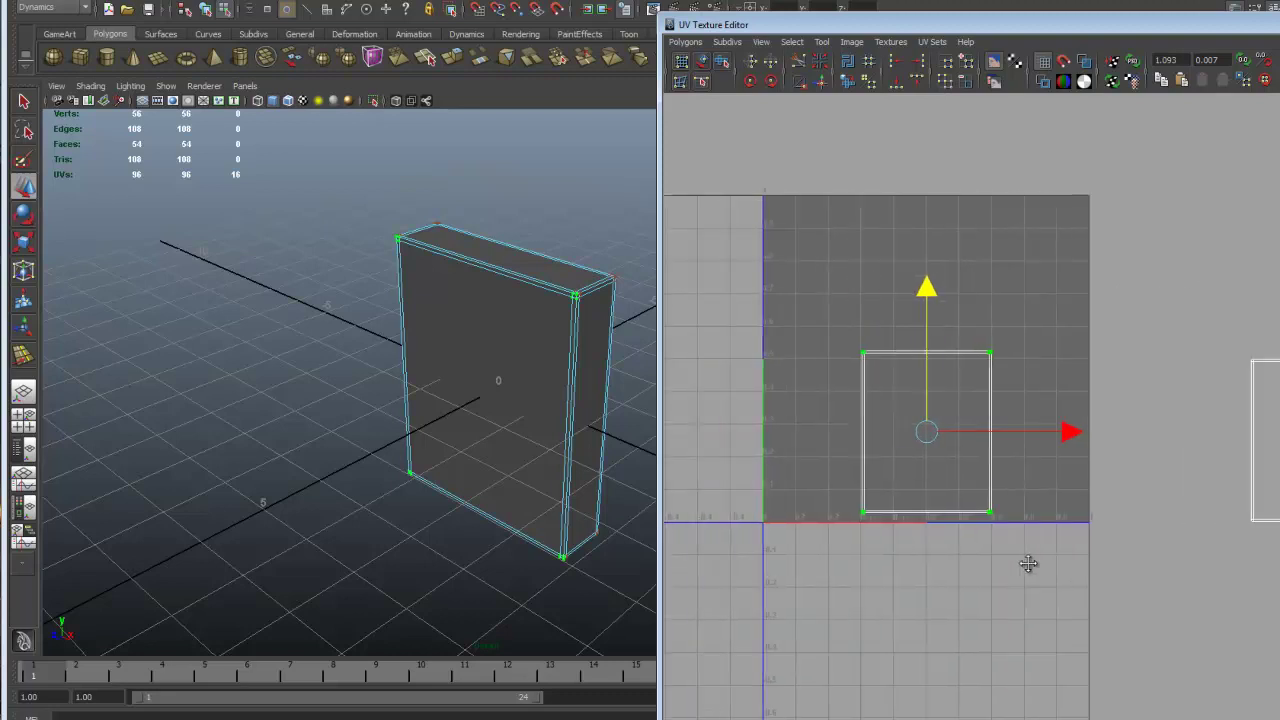
alt+middle_drag(1011, 569, 1018, 590)
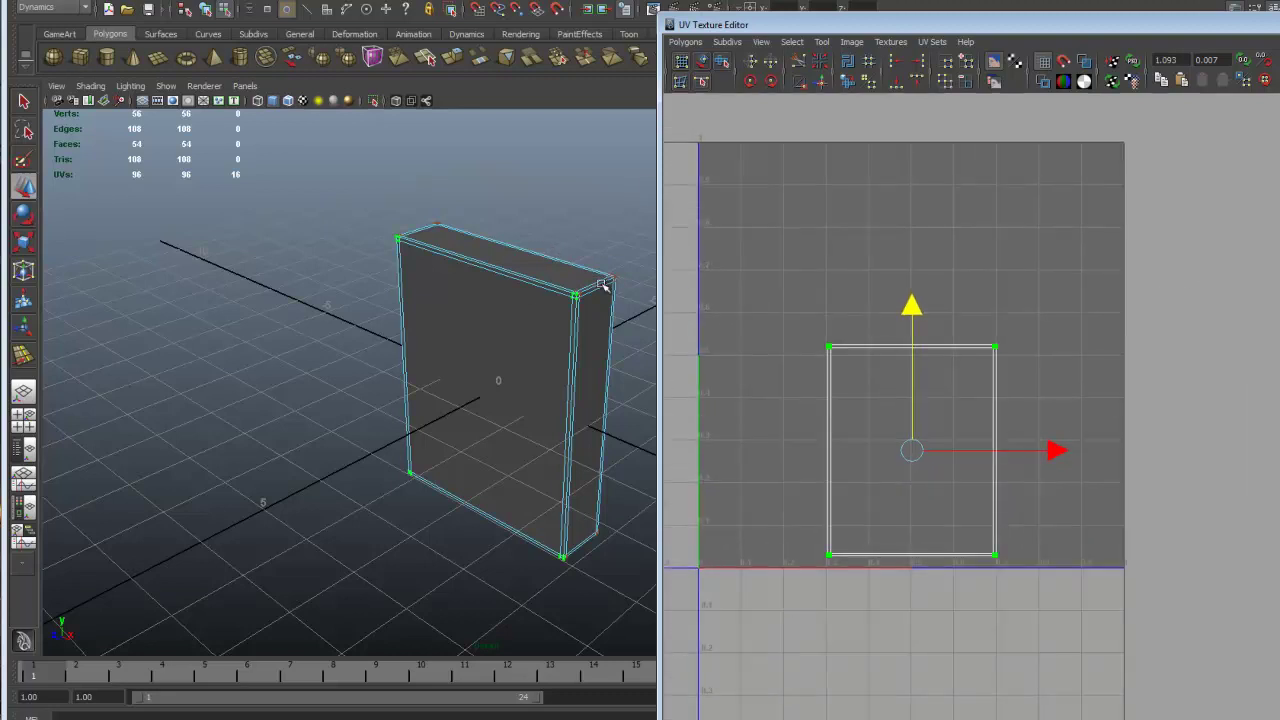
alt+drag(564, 440, 428, 426)
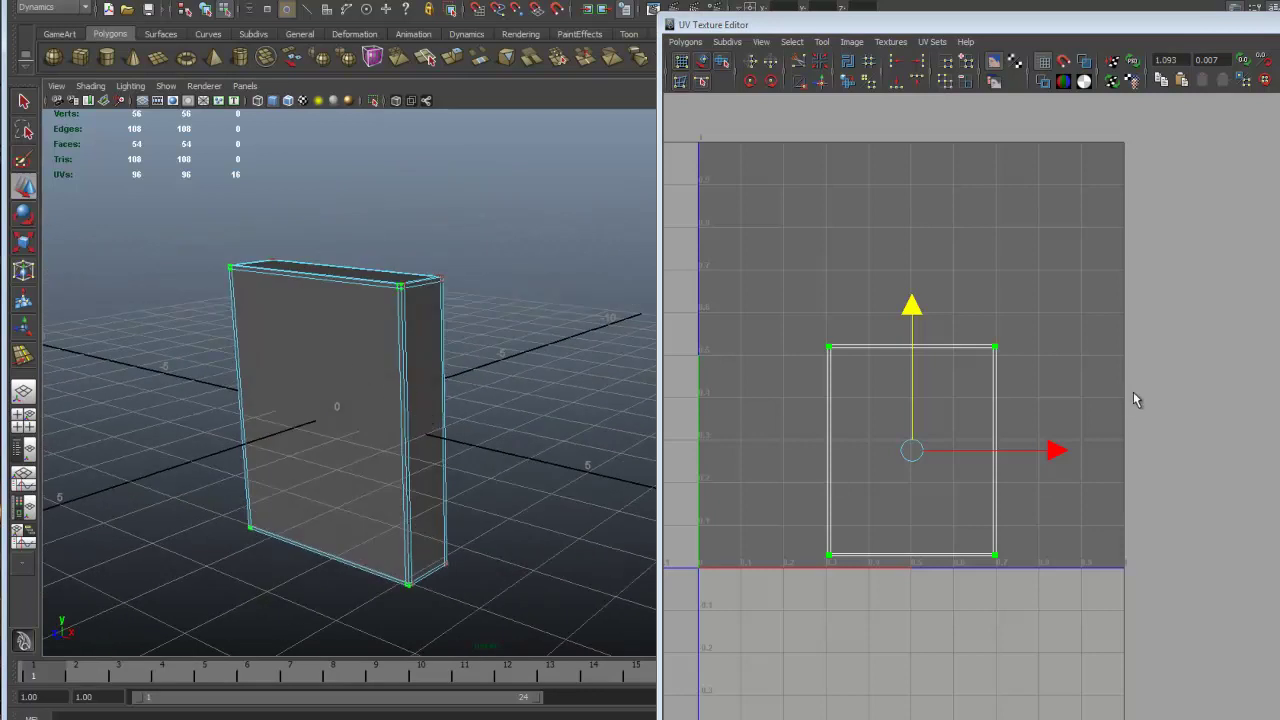
Select the front-face shell's four corner UV groups one after another to examine which model corner each one matches
drag(972, 306, 1028, 387)
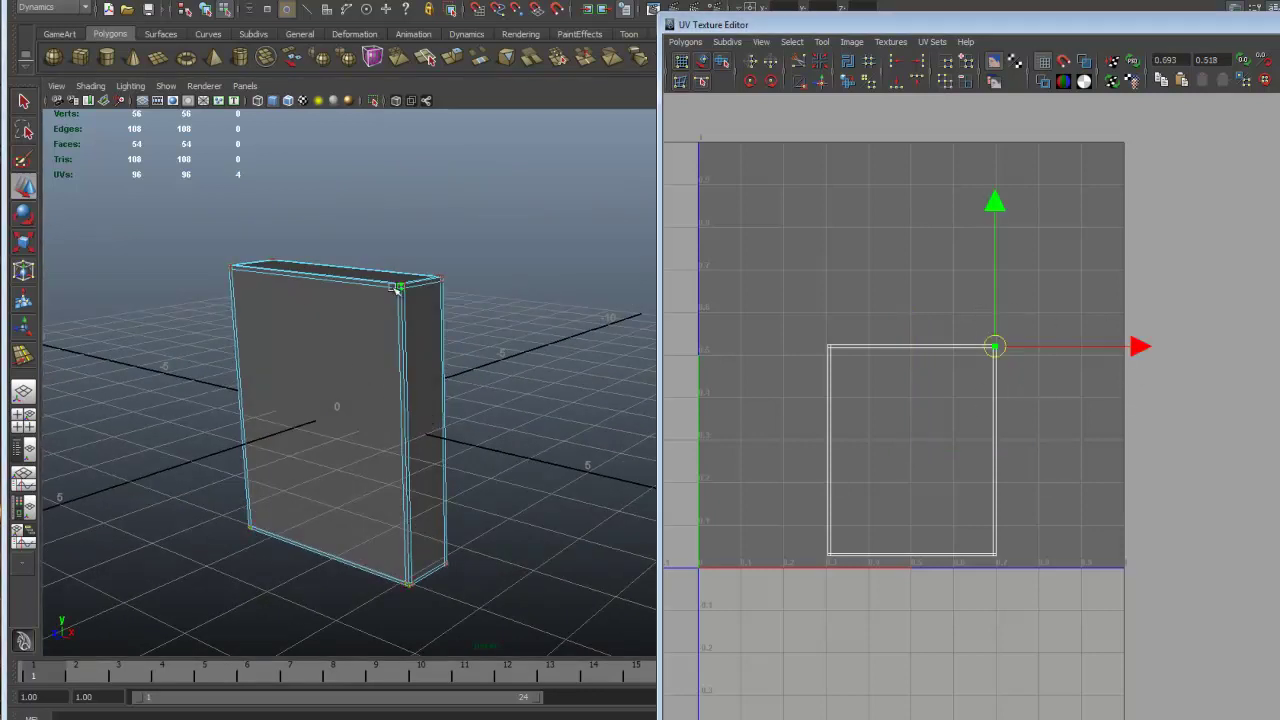
drag(806, 326, 850, 370)
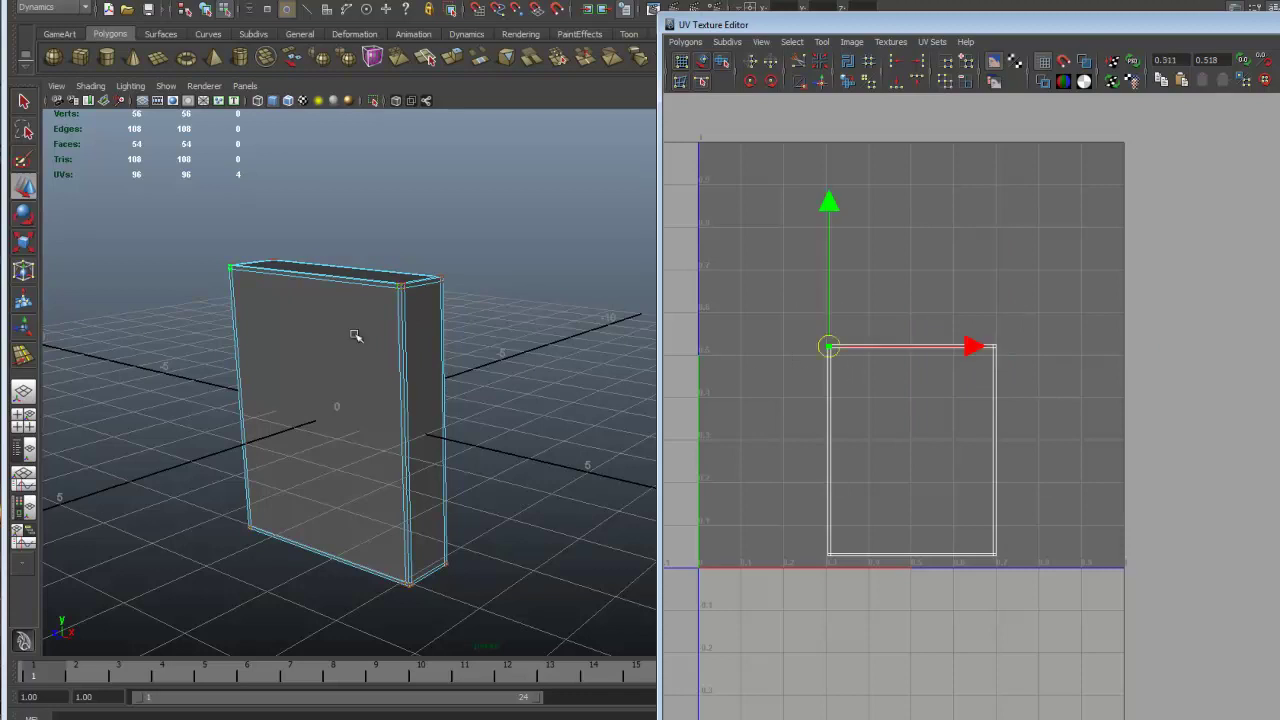
drag(847, 572, 849, 574)
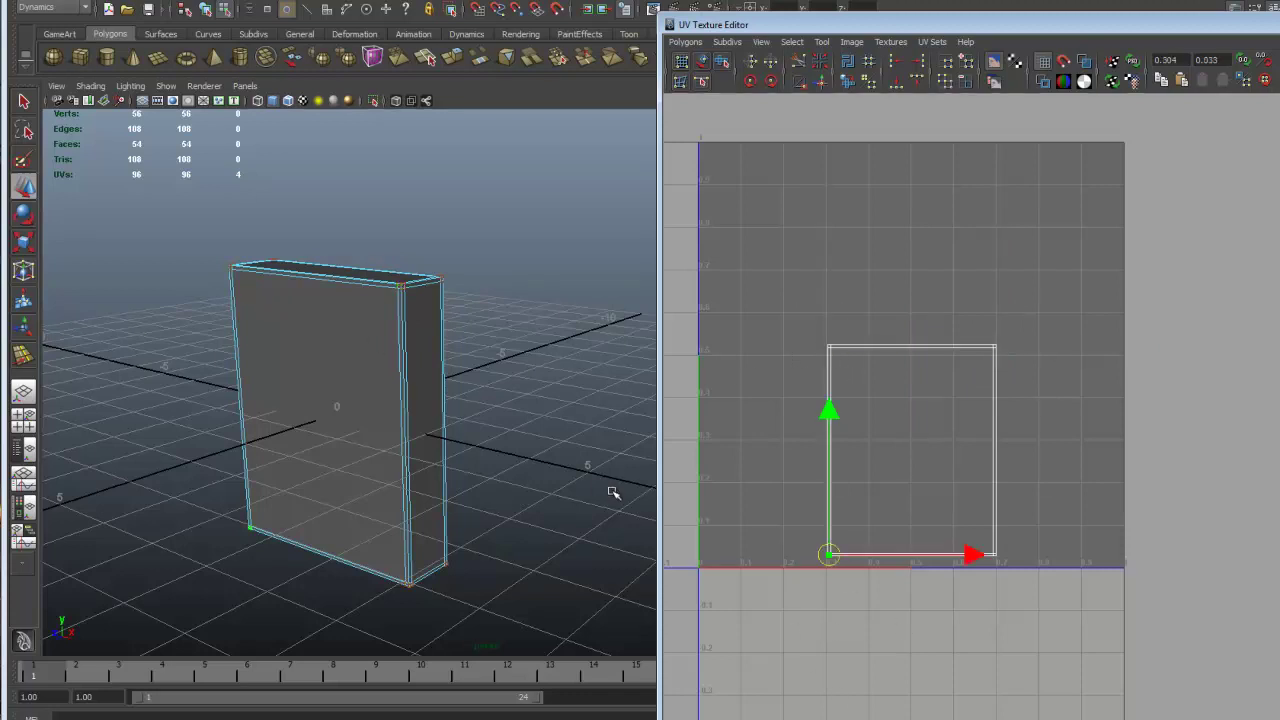
drag(969, 512, 1022, 596)
click(994, 553)
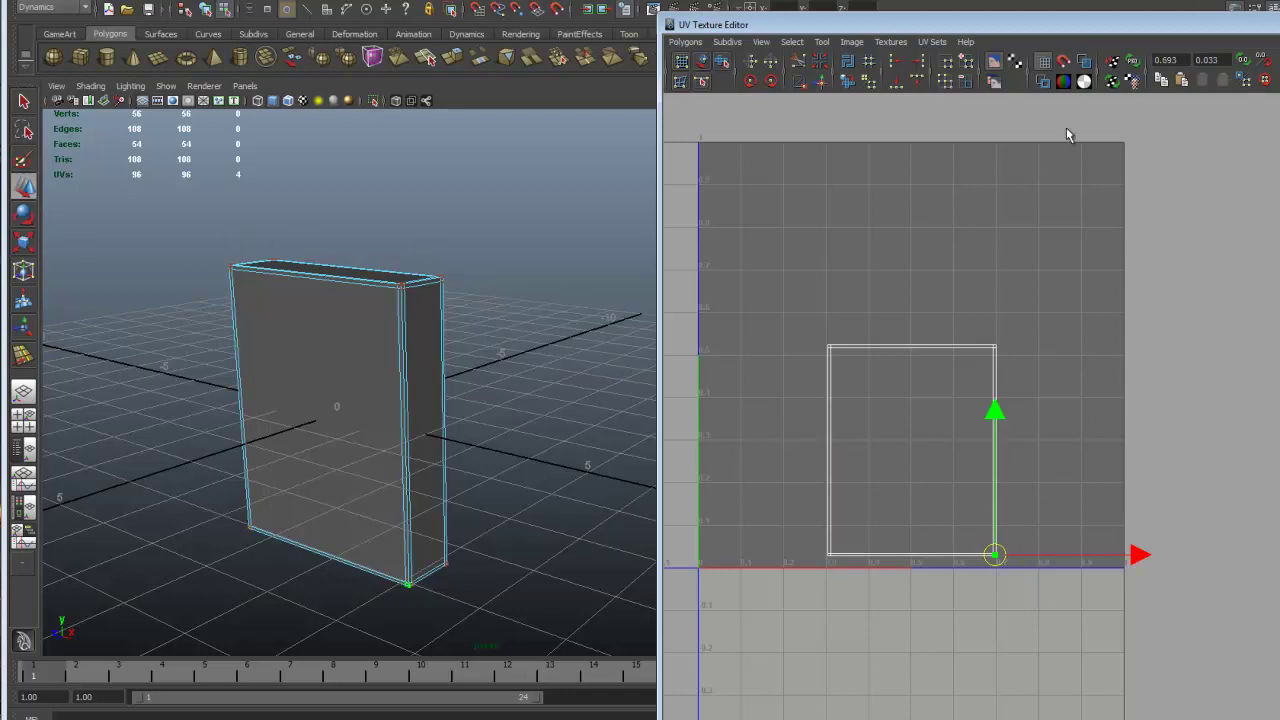
Undo the trial move of the corner UVs and shift the whole front-face shell left to about U 0.15
drag(1136, 555, 1099, 554)
key(ctrl+z)
drag(1064, 701, 1064, 700)
drag(1060, 447, 990, 451)
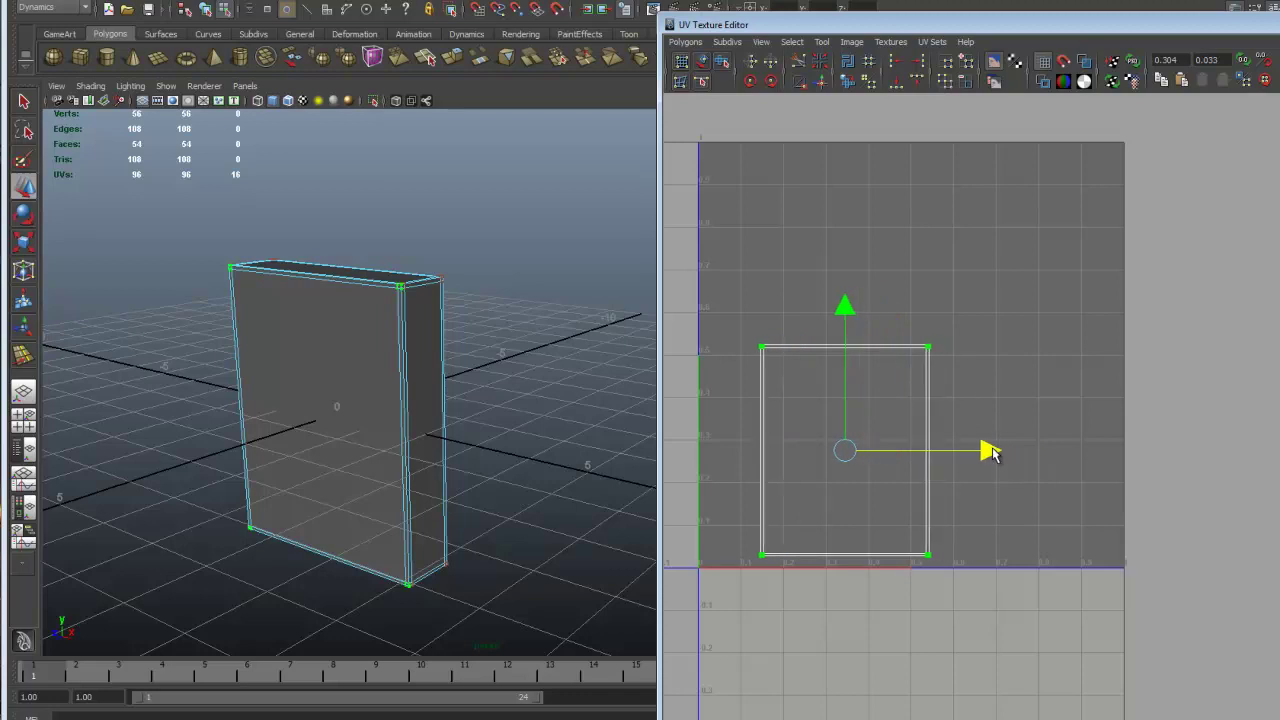
Select a top corner UV of the tall narrow shell outside the texture square and expand the selection to the entire shell
drag(1022, 30, 726, 19)
scroll(933, 511, down, 3)
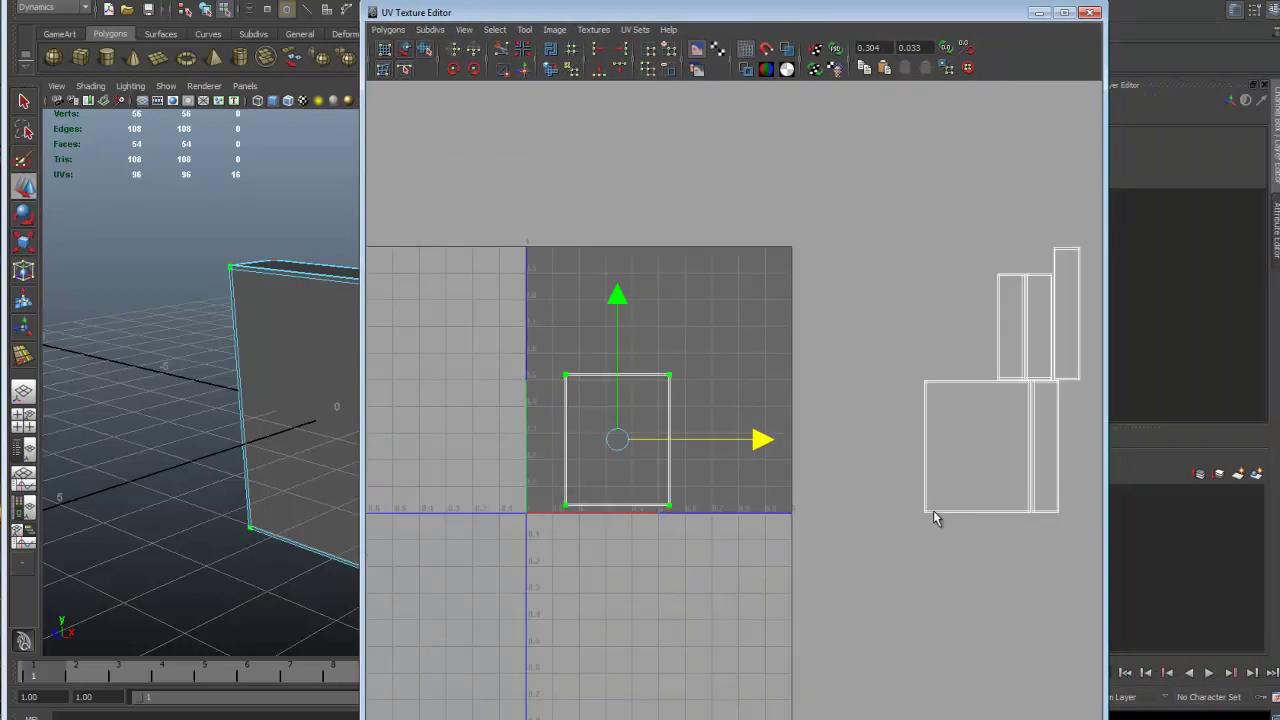
alt+middle_drag(1023, 566, 923, 583)
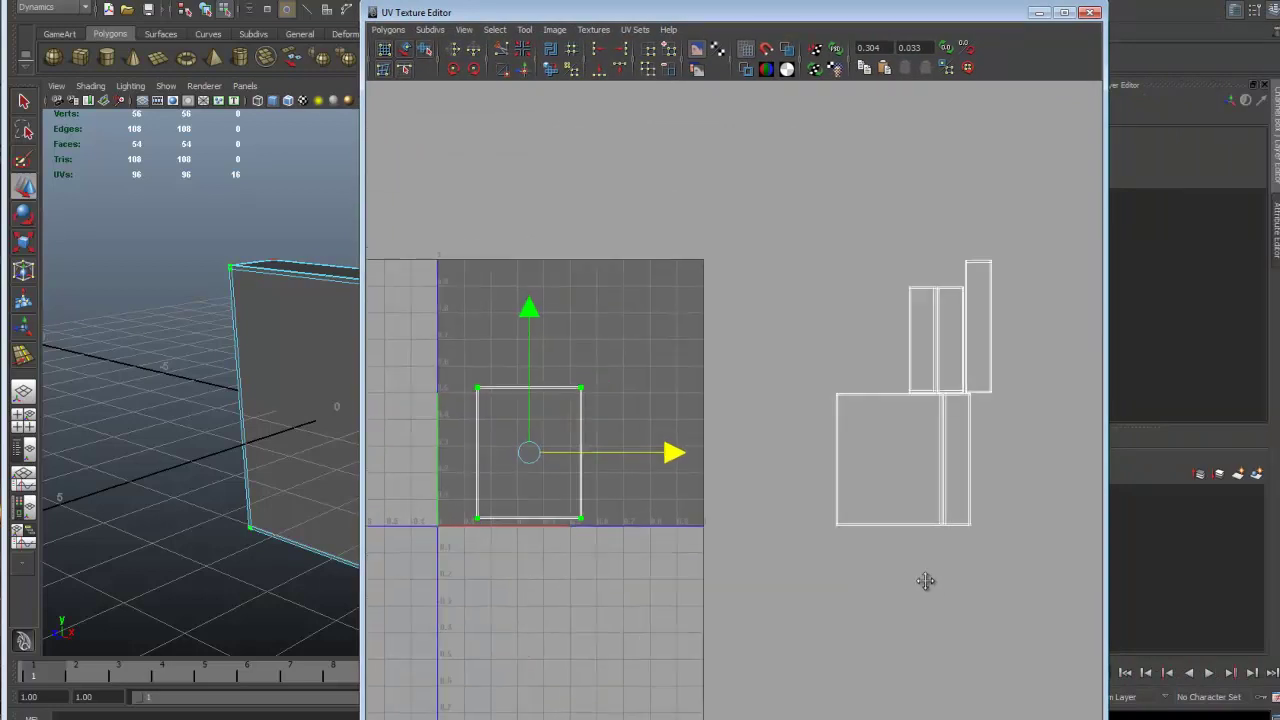
alt+right_drag(923, 589, 958, 597)
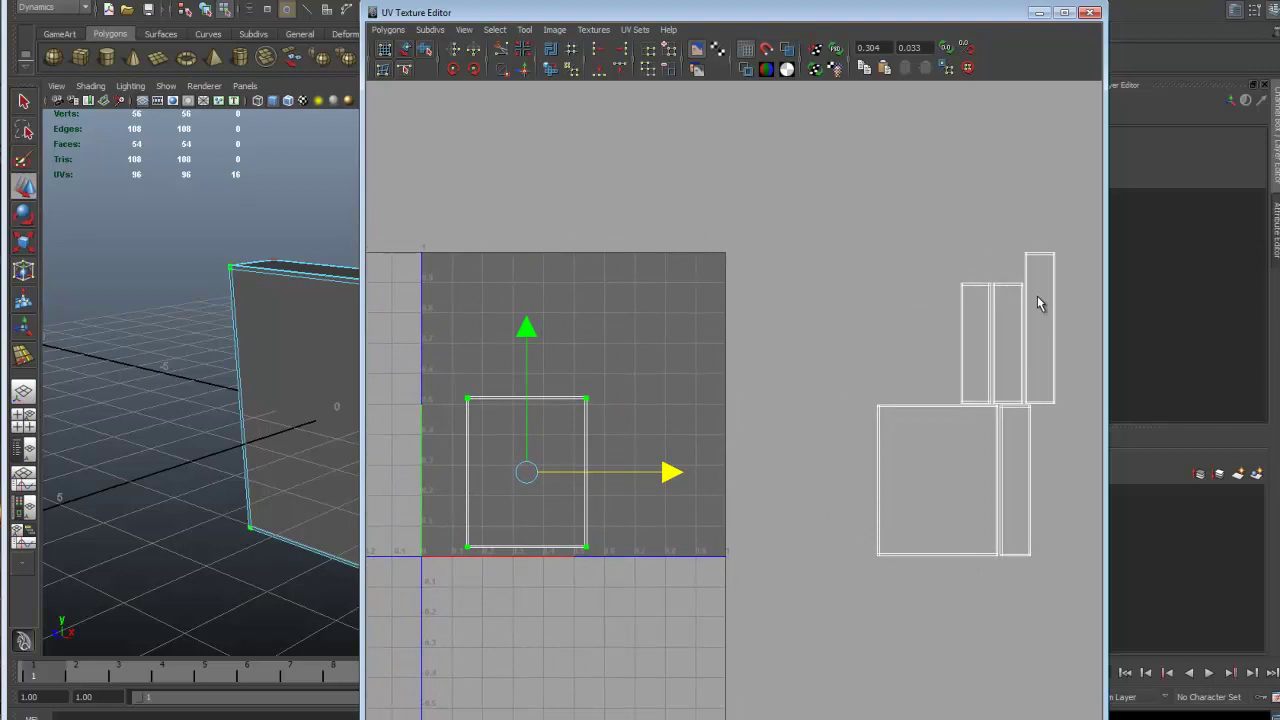
drag(1040, 245, 1073, 272)
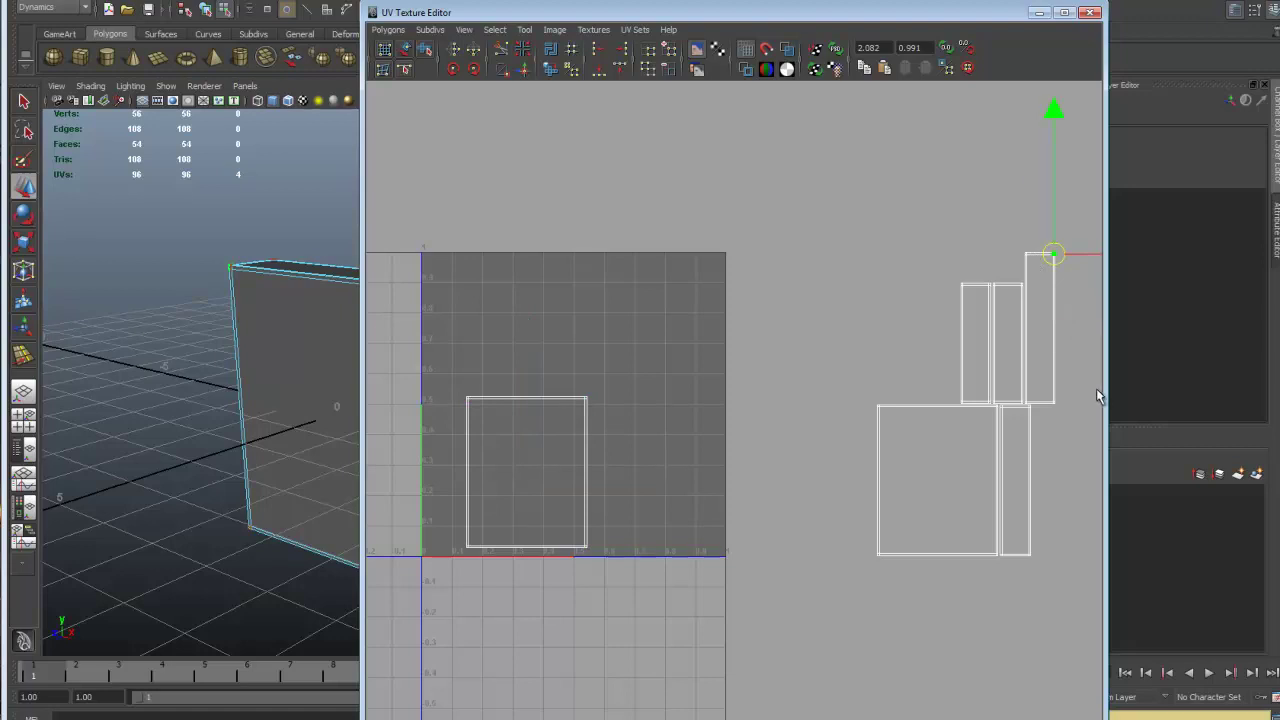
ctrl+right_drag(1097, 390, 1087, 321)
Move the selected narrow shell into the 0-1 square at about U 0.8 to 0.9, roughly level with the front-face shell
drag(1080, 326, 718, 338)
drag(697, 200, 682, 333)
scroll(808, 460, up, 1)
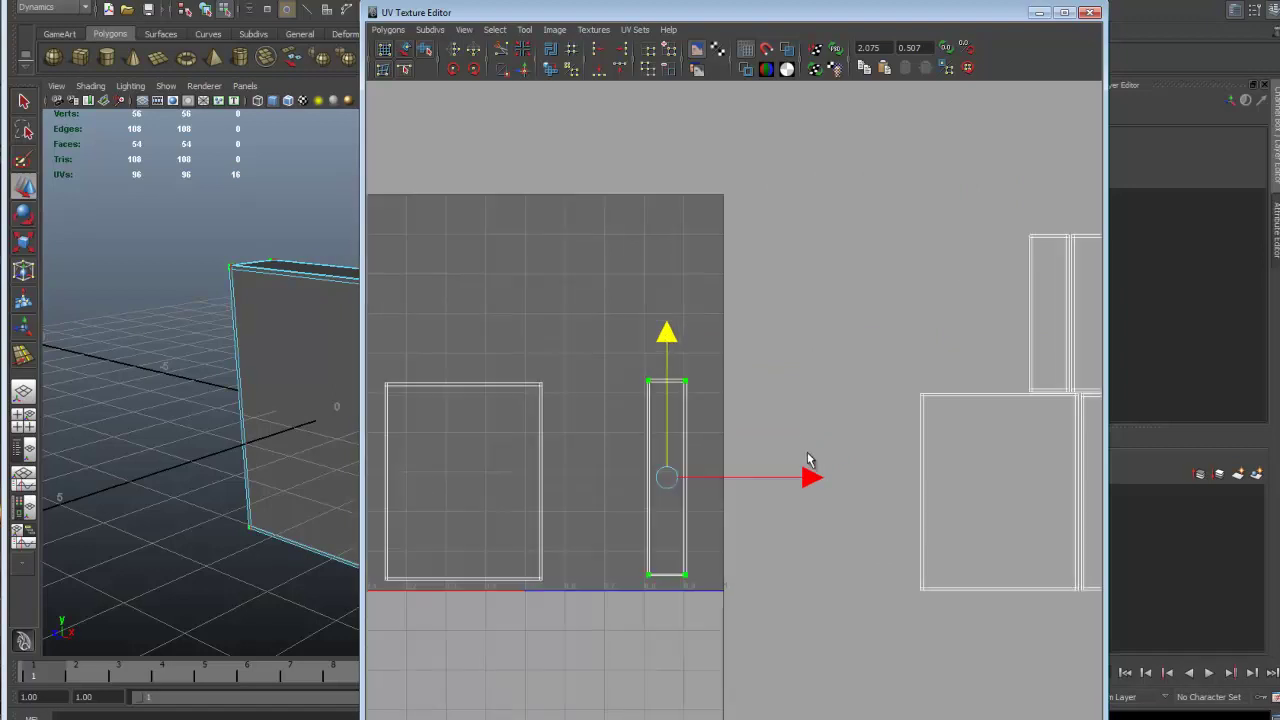
alt+middle_drag(739, 418, 900, 433)
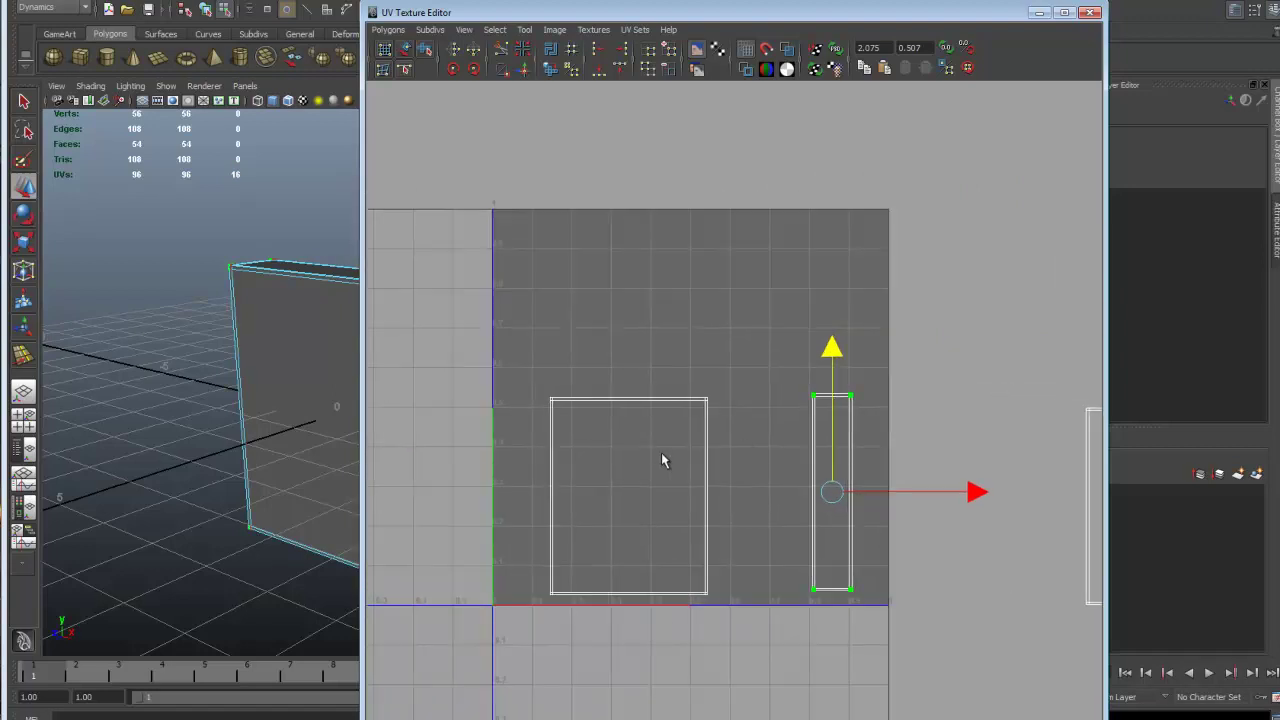
alt+middle_drag(728, 342, 697, 280)
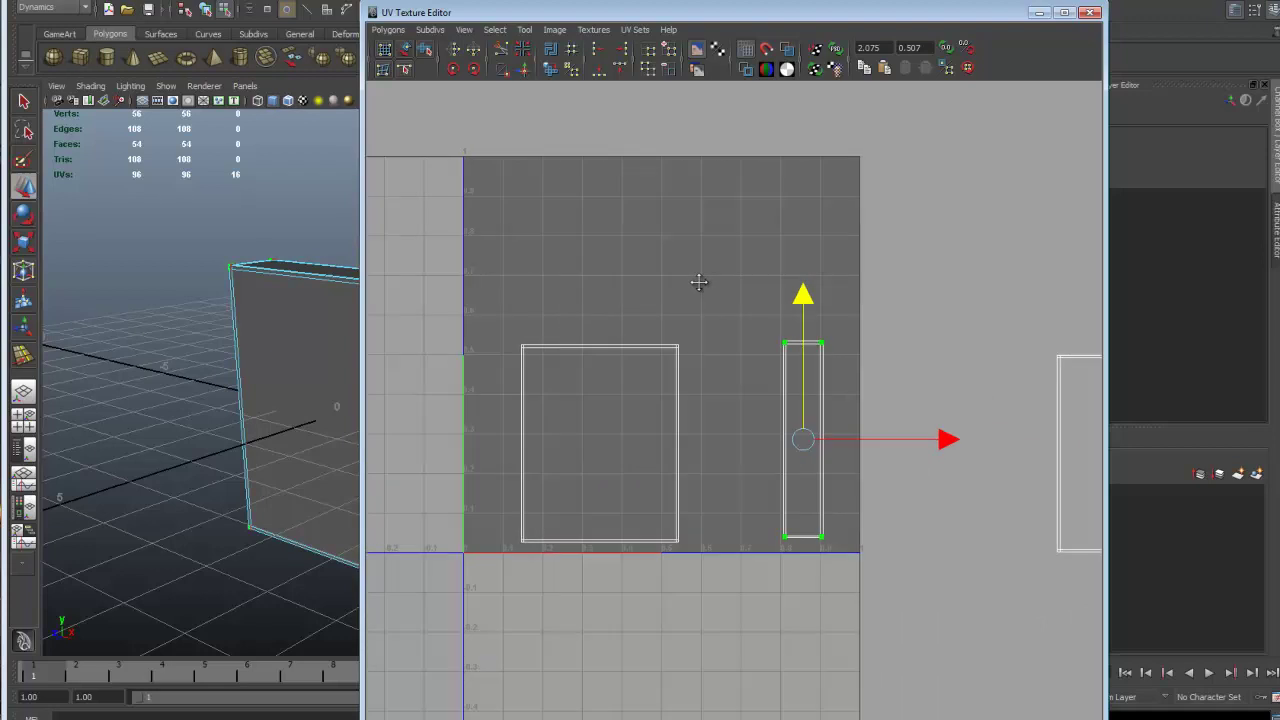
scroll(838, 497, up, 1)
alt+middle_drag(714, 434, 757, 418)
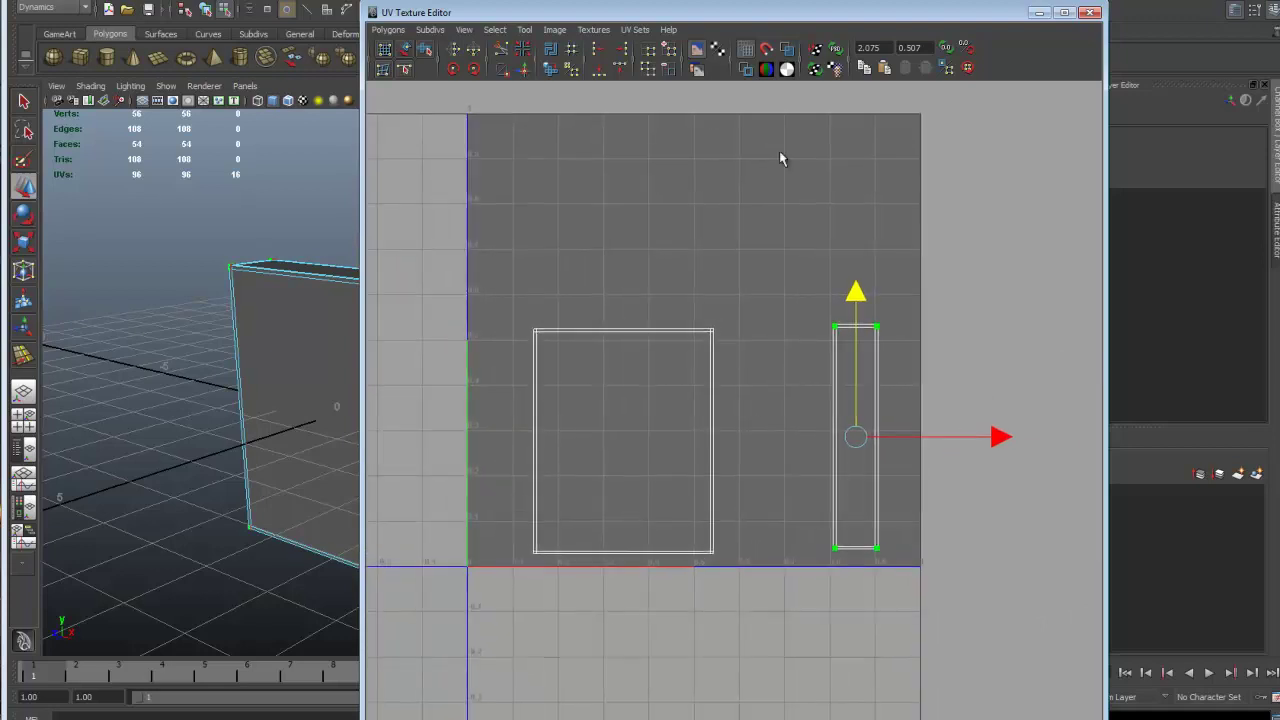
Select the narrow shell's two long outer edges in turn to examine which one it shares with the front-face shell
drag(727, 5, 936, 45)
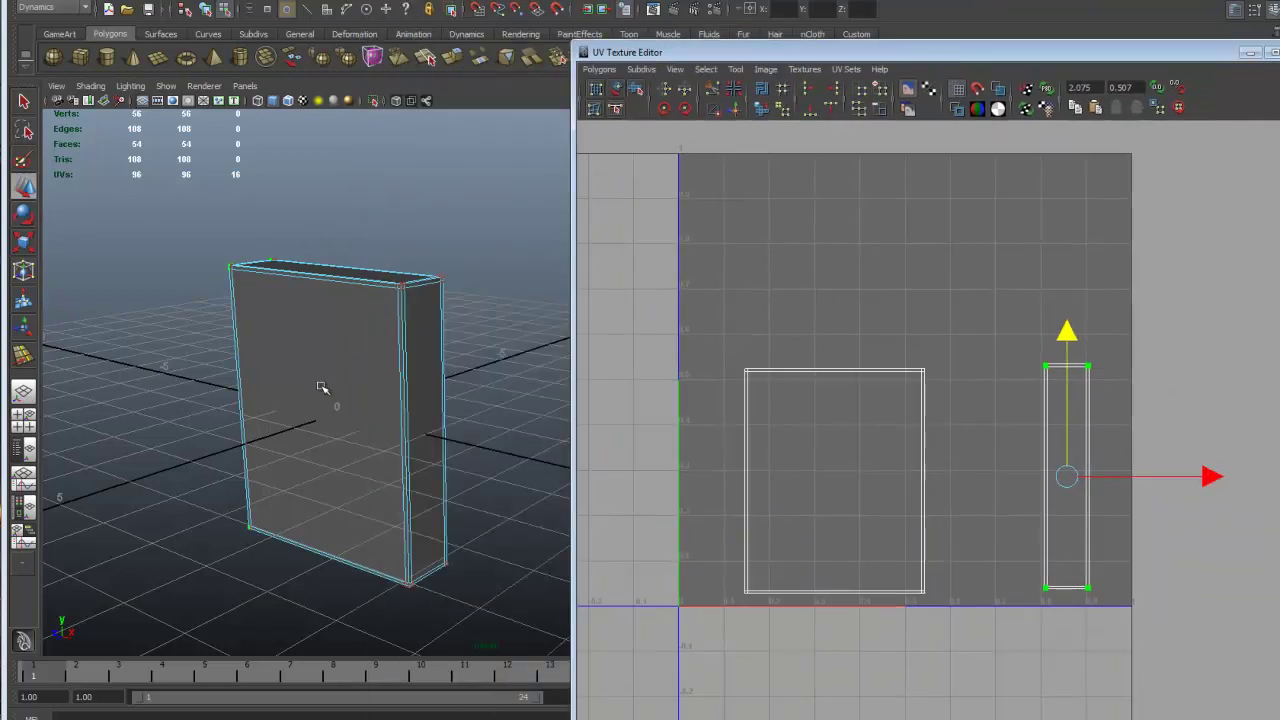
alt+drag(323, 391, 487, 457)
alt+middle_drag(374, 396, 367, 391)
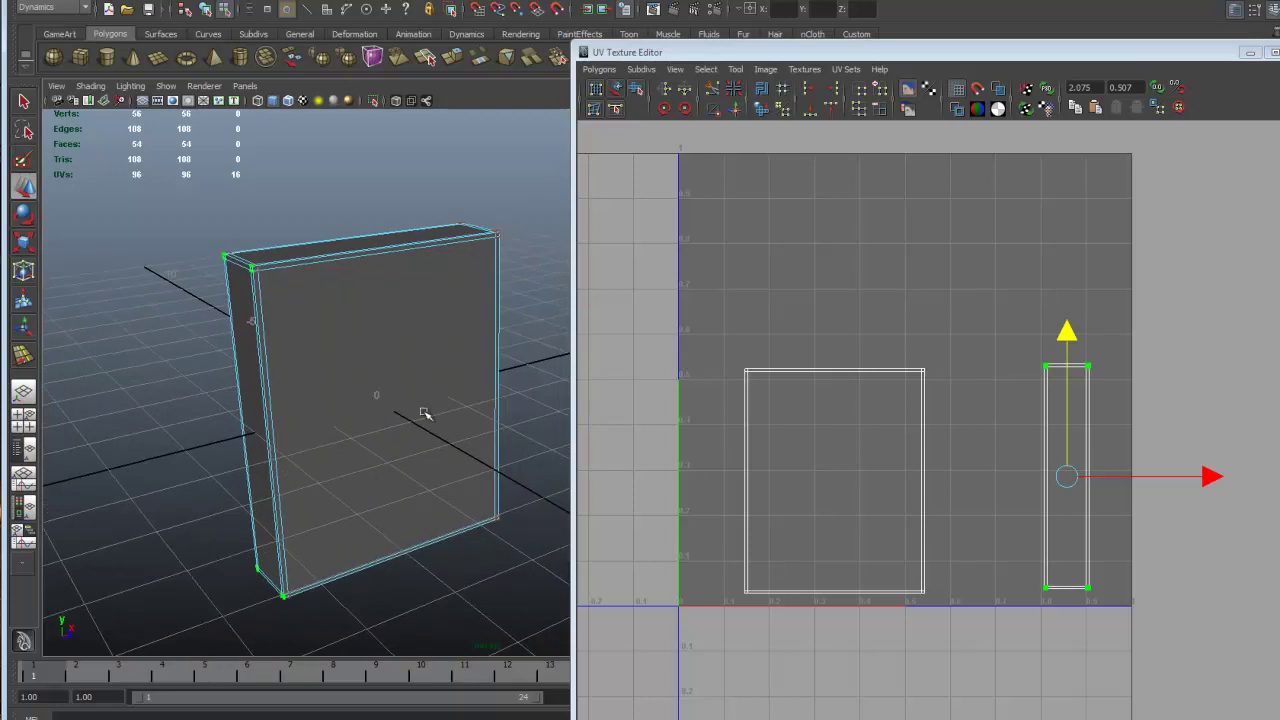
right_drag(1041, 402, 1028, 364)
click(1042, 402)
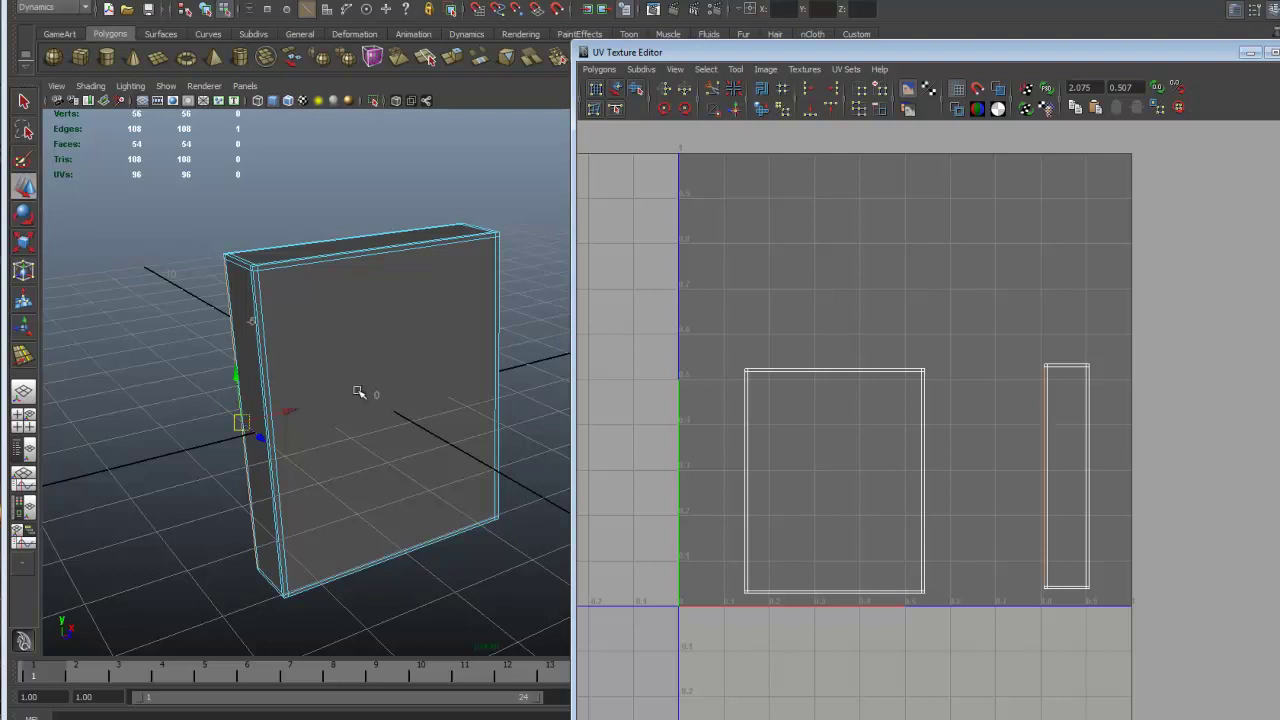
mouse_move(351, 409)
alt+mouse_down()
mouse_move(320, 391)
mouse_move(417, 410)
mouse_move(309, 403)
mouse_move(405, 402)
mouse_move(369, 404)
alt+mouse_up()
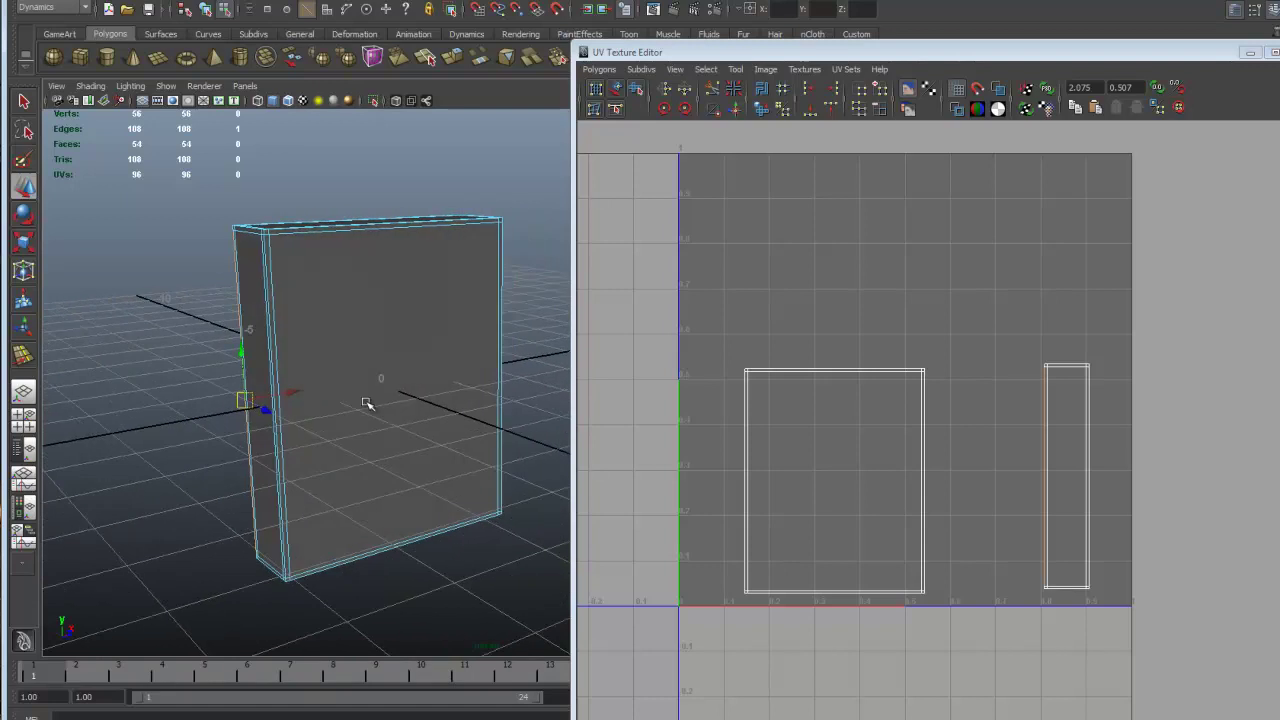
scroll(520, 448, up, 3)
scroll(470, 444, down, 3)
click(1088, 415)
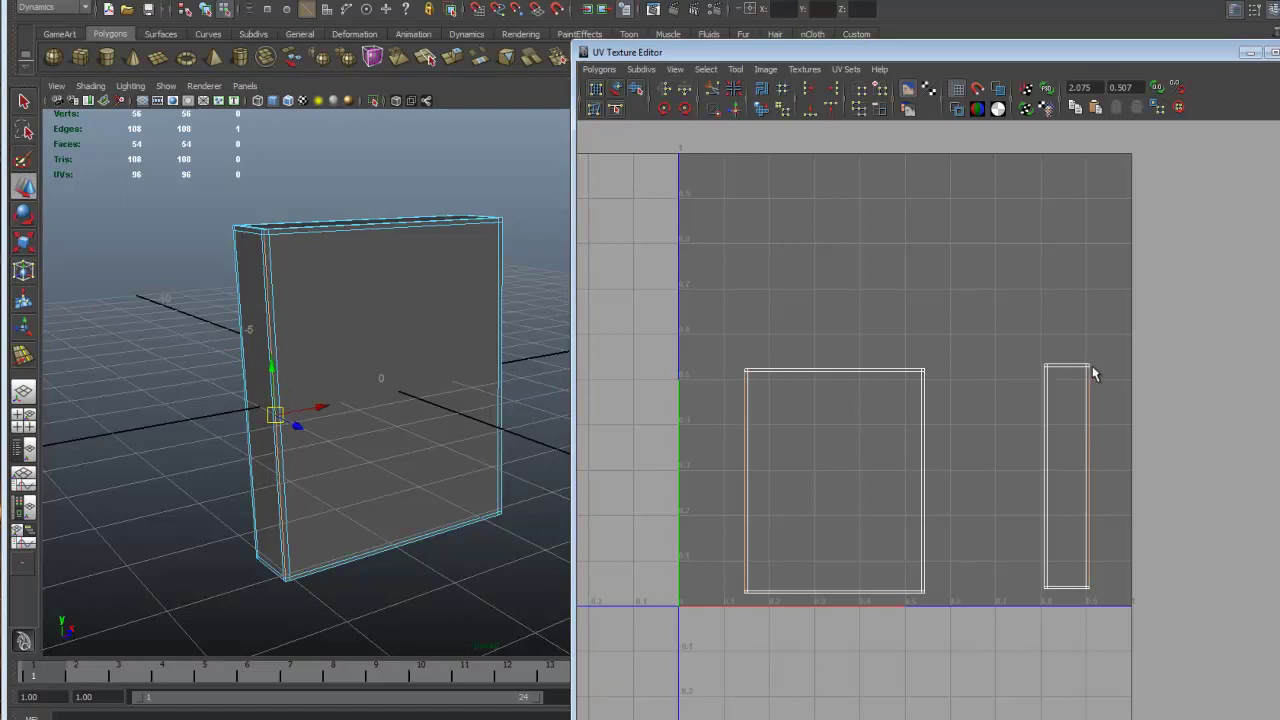
Select all UVs of the narrow shell, place it just left of the front-face shell and align it vertically
key(F12)
drag(1025, 352, 1121, 595)
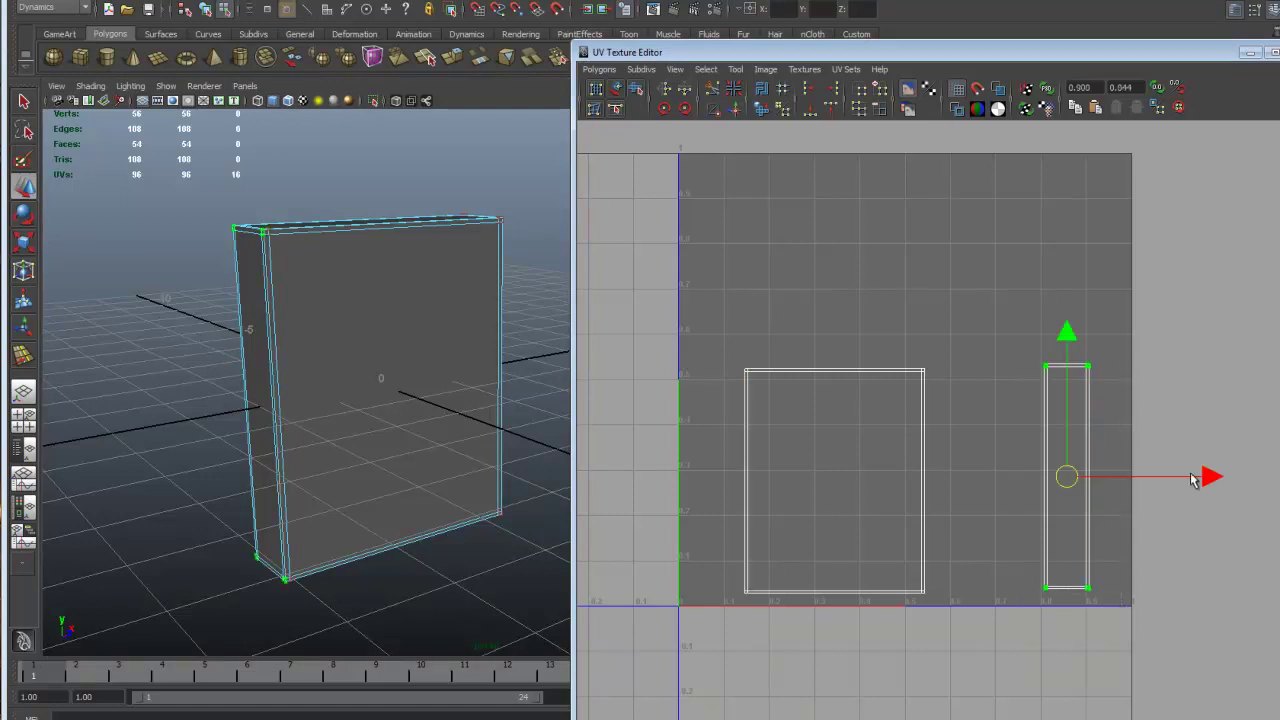
drag(1208, 476, 857, 478)
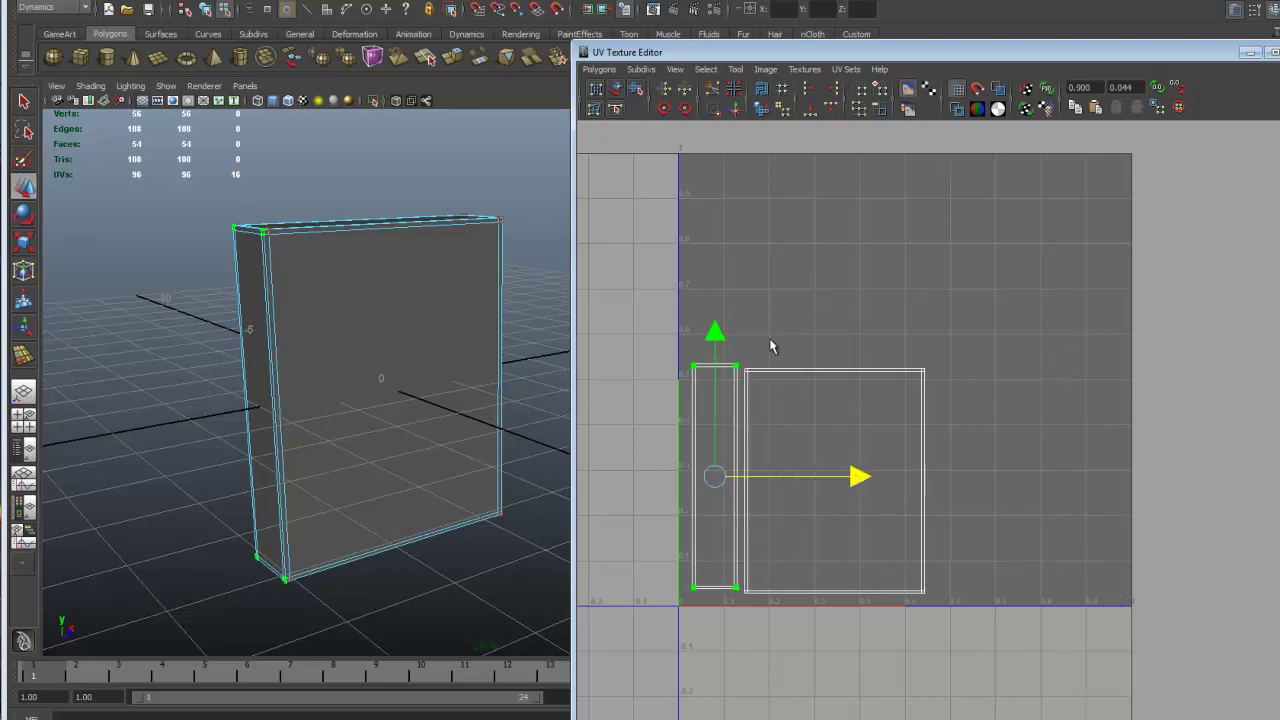
drag(716, 333, 716, 340)
Examine the gap and top alignment between the two shells up close and select the narrow shell's facing edge to check the match
scroll(792, 404, up, 3)
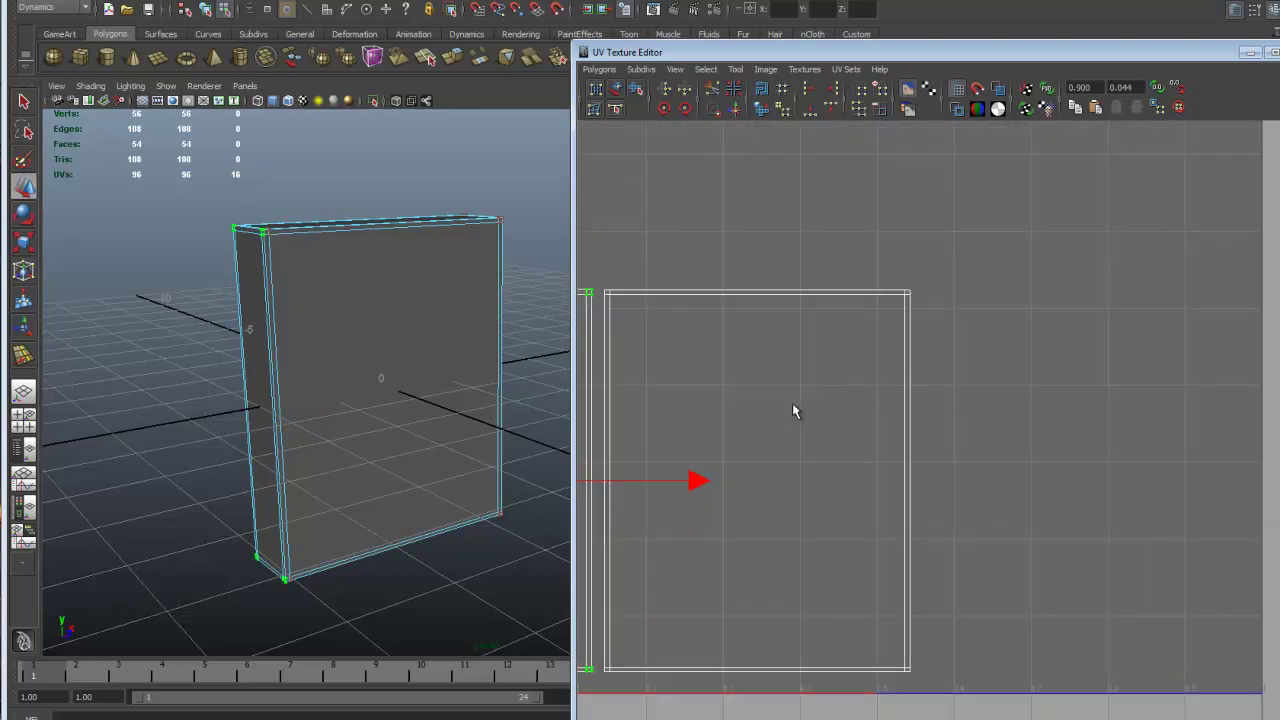
alt+middle_drag(793, 405, 1064, 410)
scroll(935, 385, up, 2)
alt+middle_drag(935, 385, 923, 502)
scroll(846, 429, up, 2)
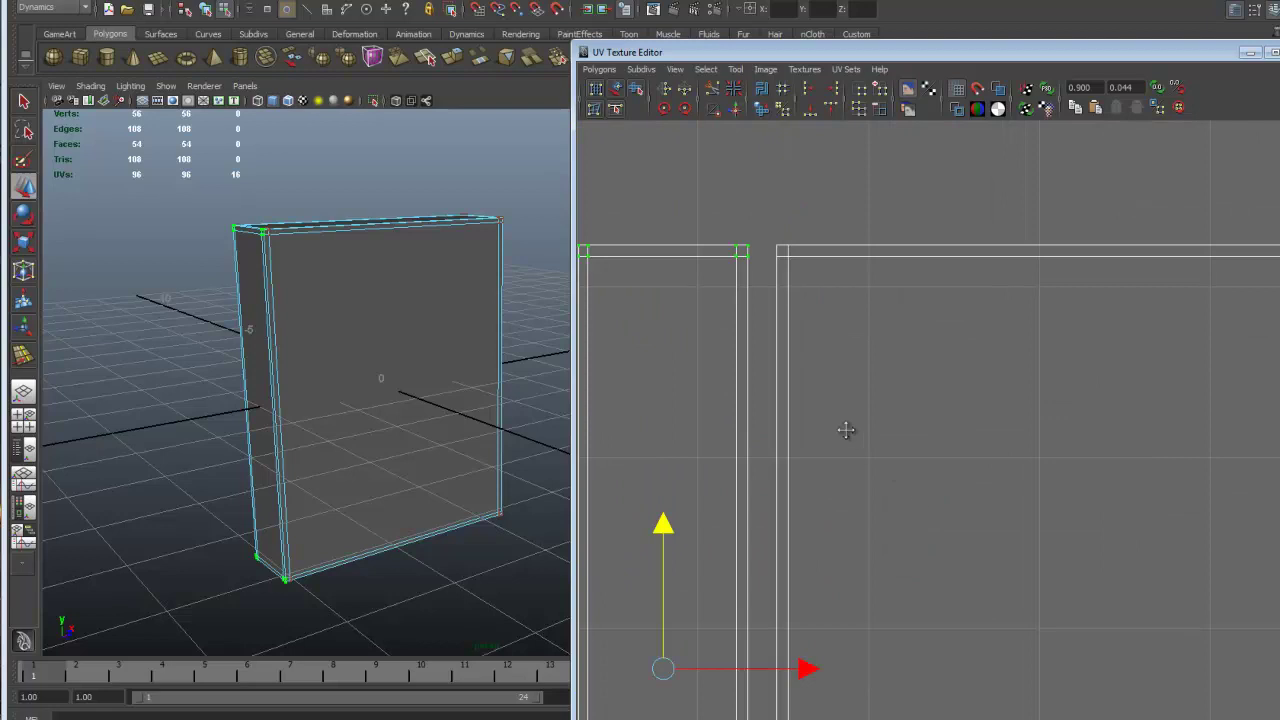
scroll(846, 429, down, 1)
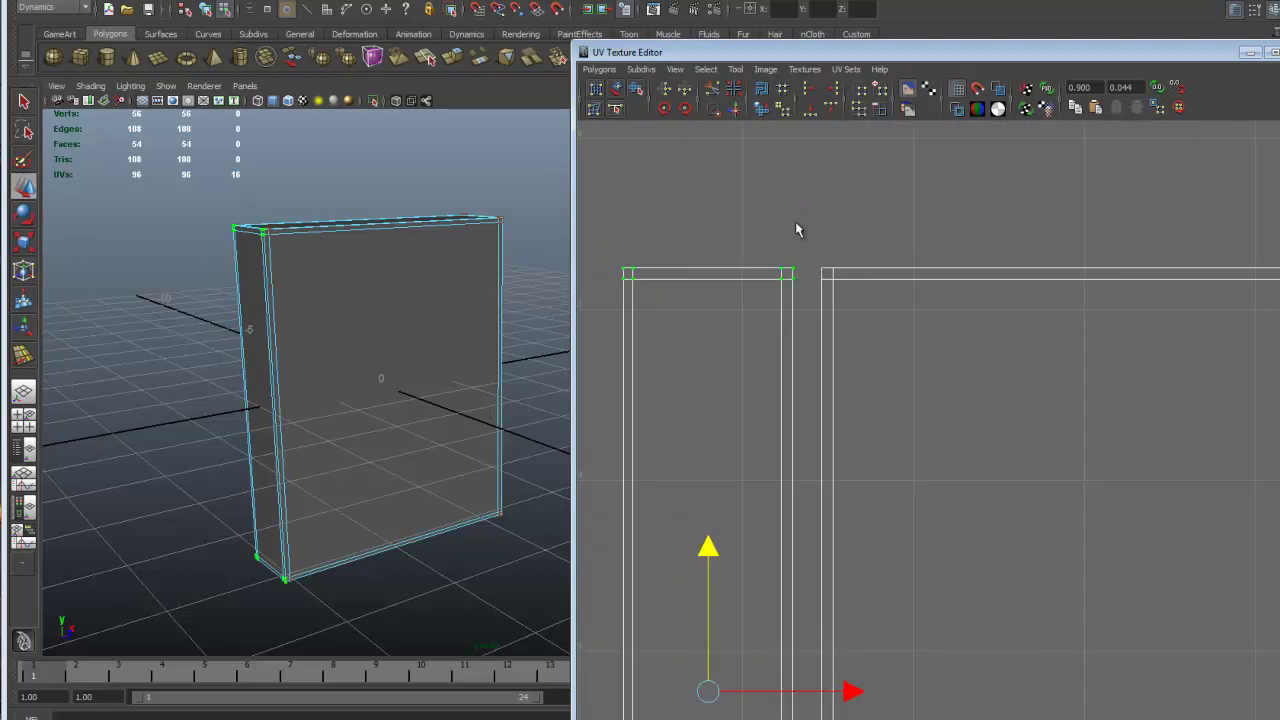
key(F10)
click(792, 342)
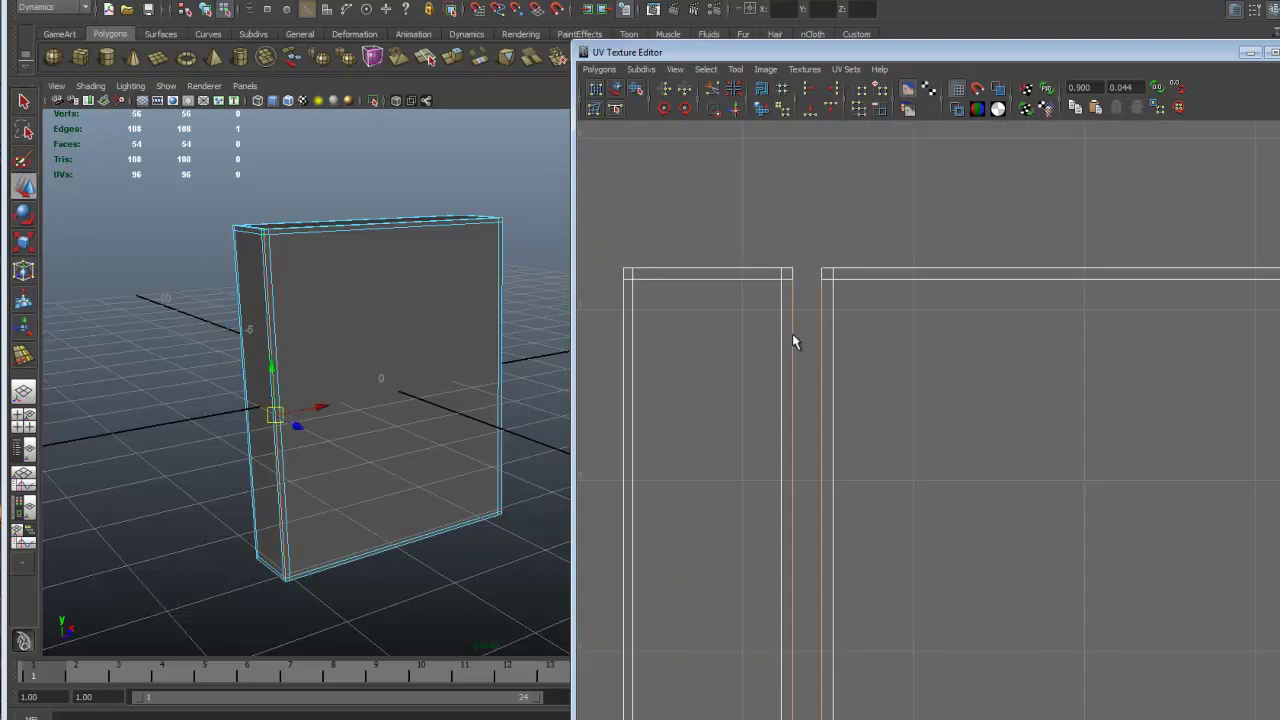
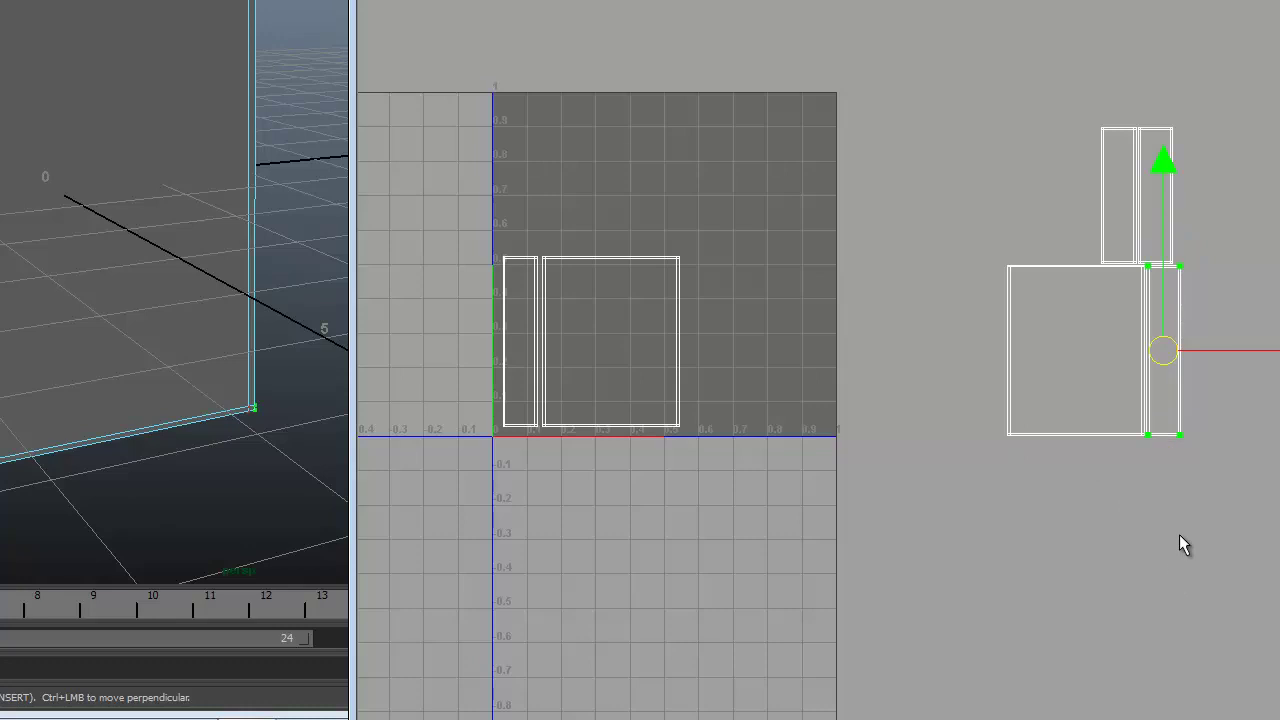
Move the second tall narrow side shell into the 0-1 square just right of the front-face shell and level it vertically
click(935, 337)
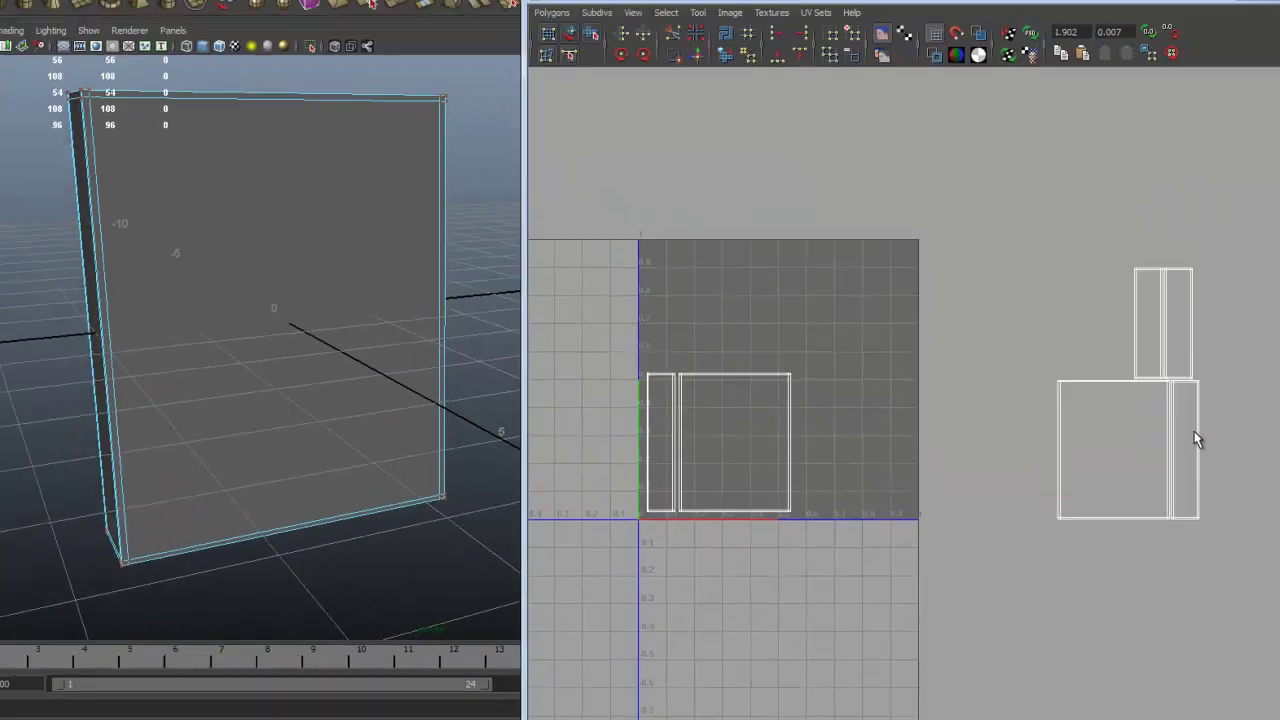
click(1194, 431)
drag(1268, 479, 920, 441)
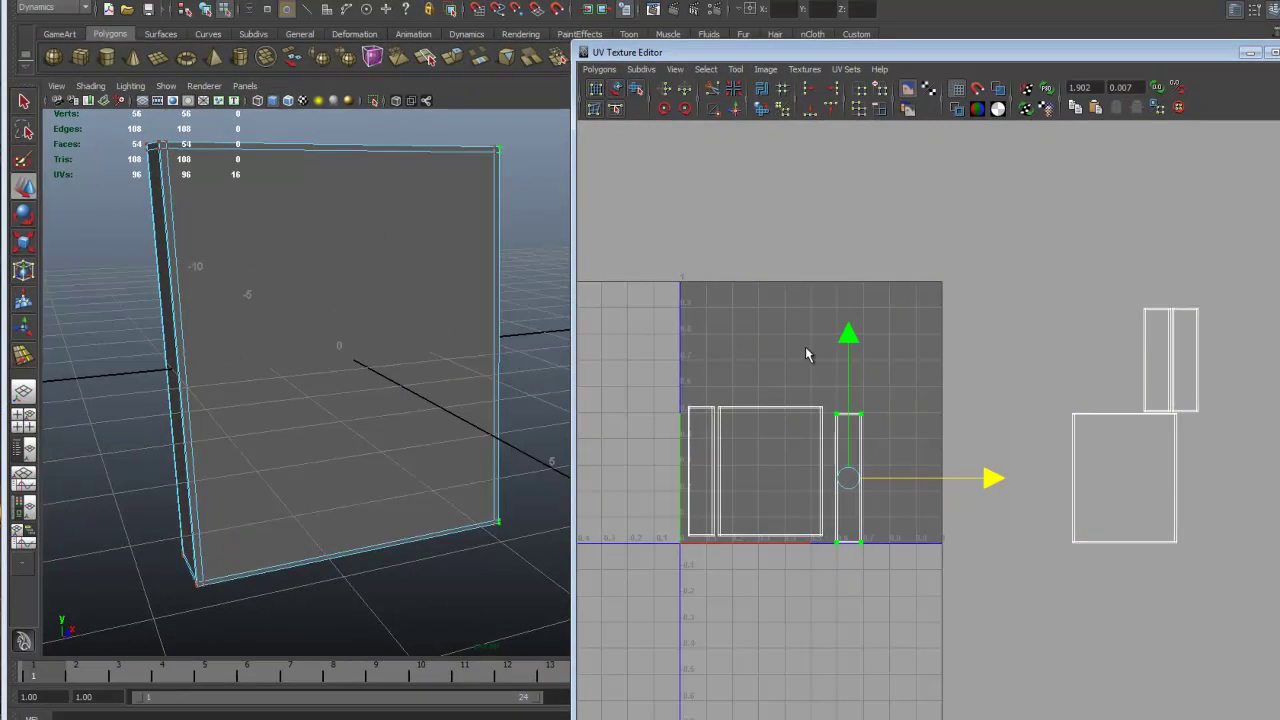
drag(848, 342, 852, 333)
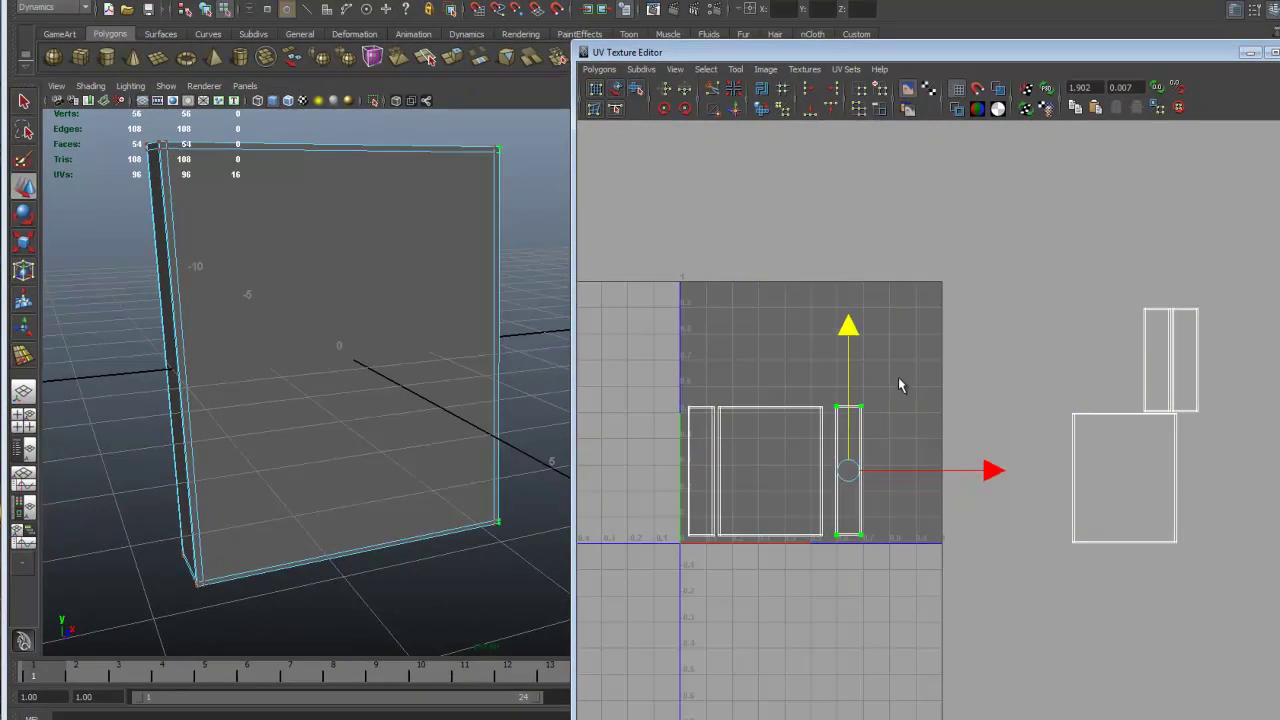
Select the second narrow shell's inner long edge to check that it pairs with the front-face shell's facing edge
scroll(892, 370, up, 8)
scroll(991, 409, up, 3)
key(F10)
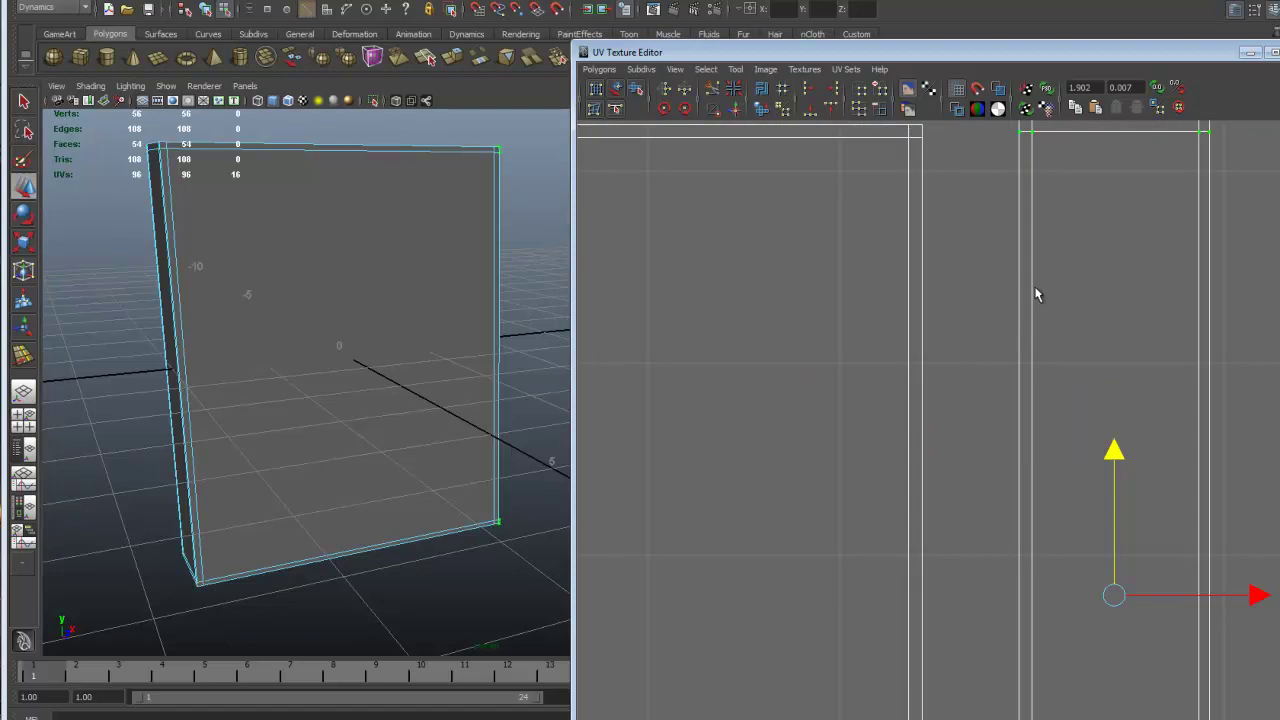
scroll(1018, 300, down, 6)
click(997, 405)
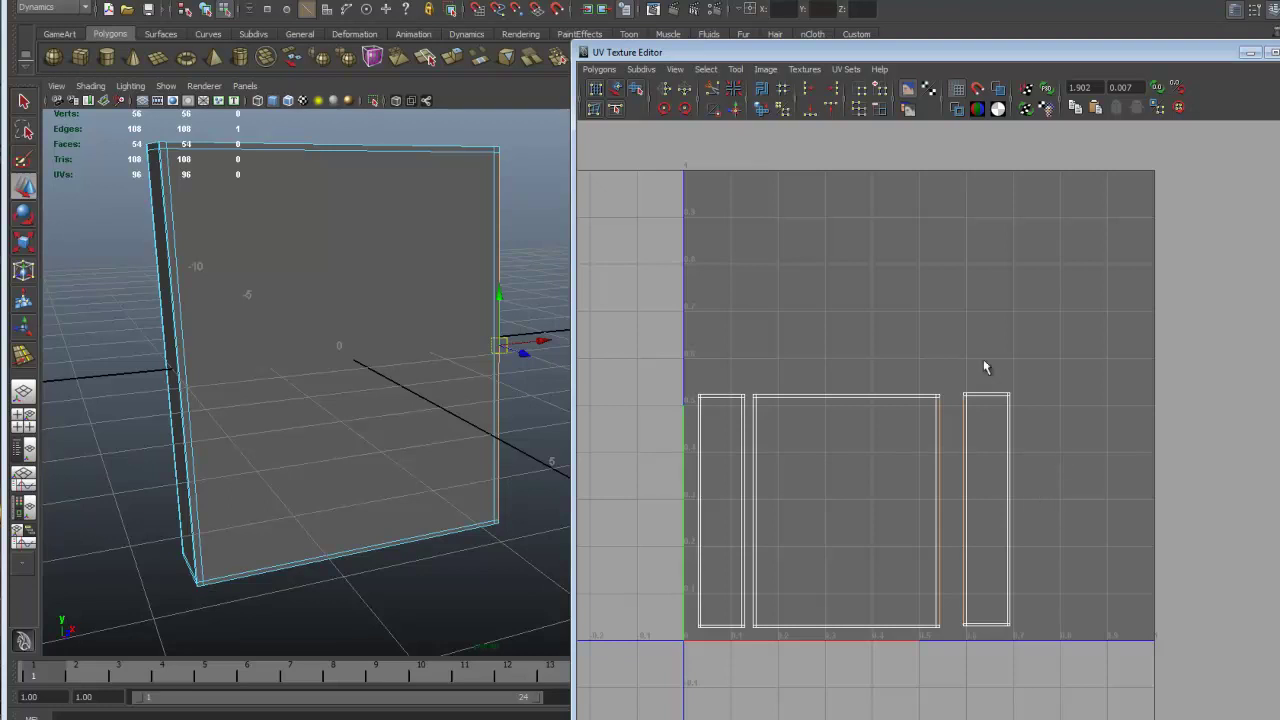
Select the upper-left corner UVs of the large back-face shell outside the texture square and expand the selection to the entire shell
drag(818, 57, 672, 44)
scroll(961, 425, down, 3)
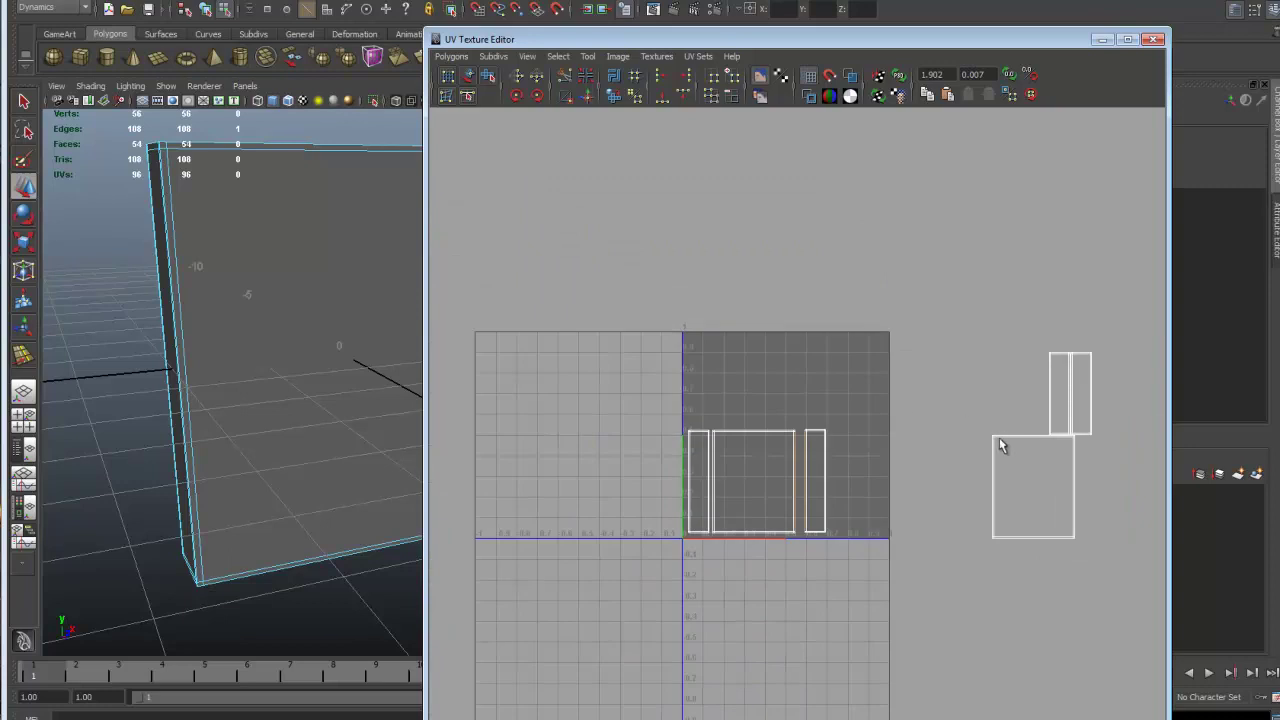
key(F12)
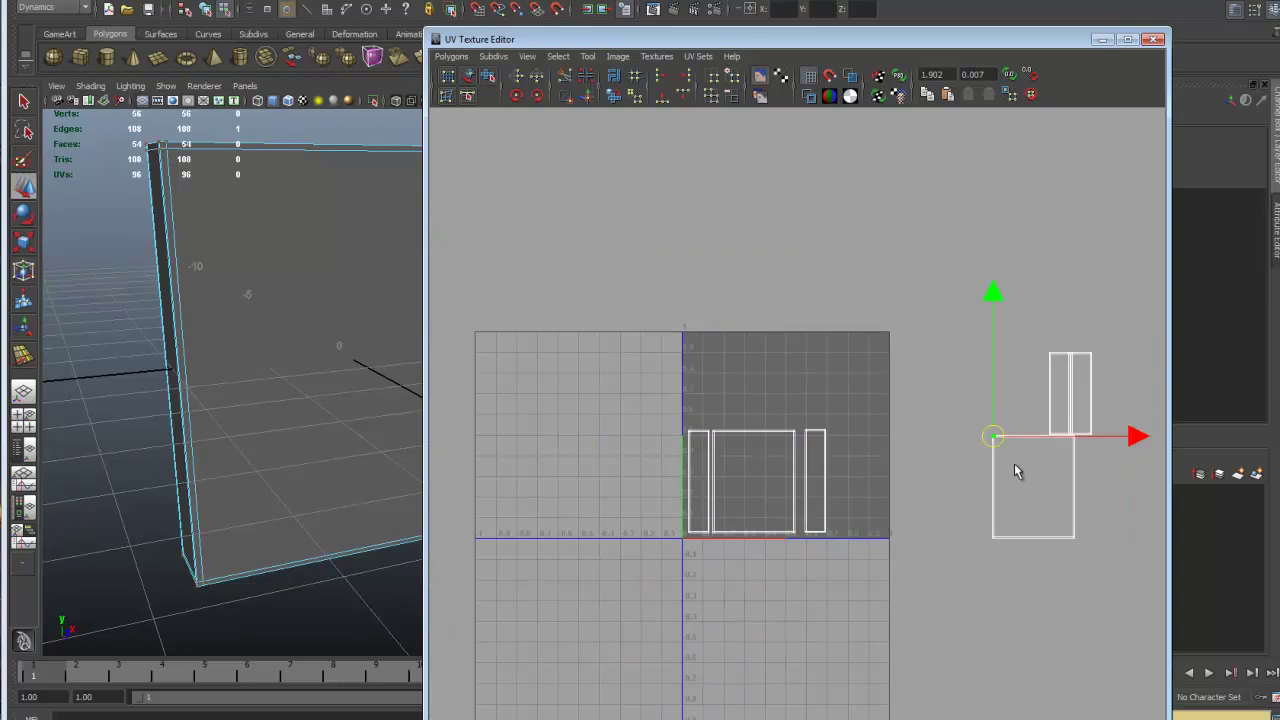
drag(1017, 465, 1013, 463)
scroll(1014, 463, up, 5)
alt+middle_drag(1015, 462, 660, 458)
alt+middle_drag(948, 471, 822, 473)
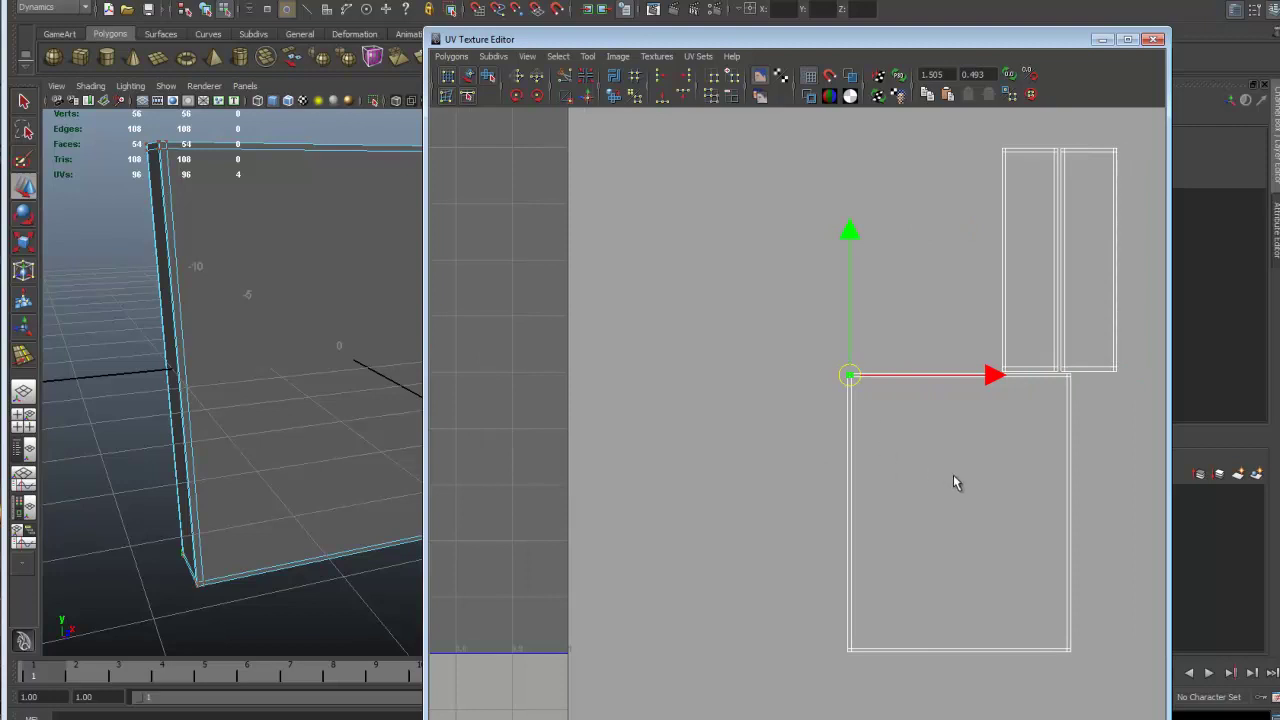
ctrl+right_drag(961, 502, 977, 406)
Move the back-face shell into the 0-1 square to the right of the second narrow shell and roughly level it with the row
drag(1087, 513, 852, 512)
scroll(853, 490, down, 3)
alt+middle_drag(826, 507, 926, 497)
drag(988, 495, 866, 492)
drag(720, 358, 727, 340)
Examine the tops of the neighbouring shells up close and select the back-face shell's left edge to check which edge it matches
scroll(783, 344, up, 5)
alt+middle_drag(652, 356, 866, 505)
scroll(814, 410, up, 4)
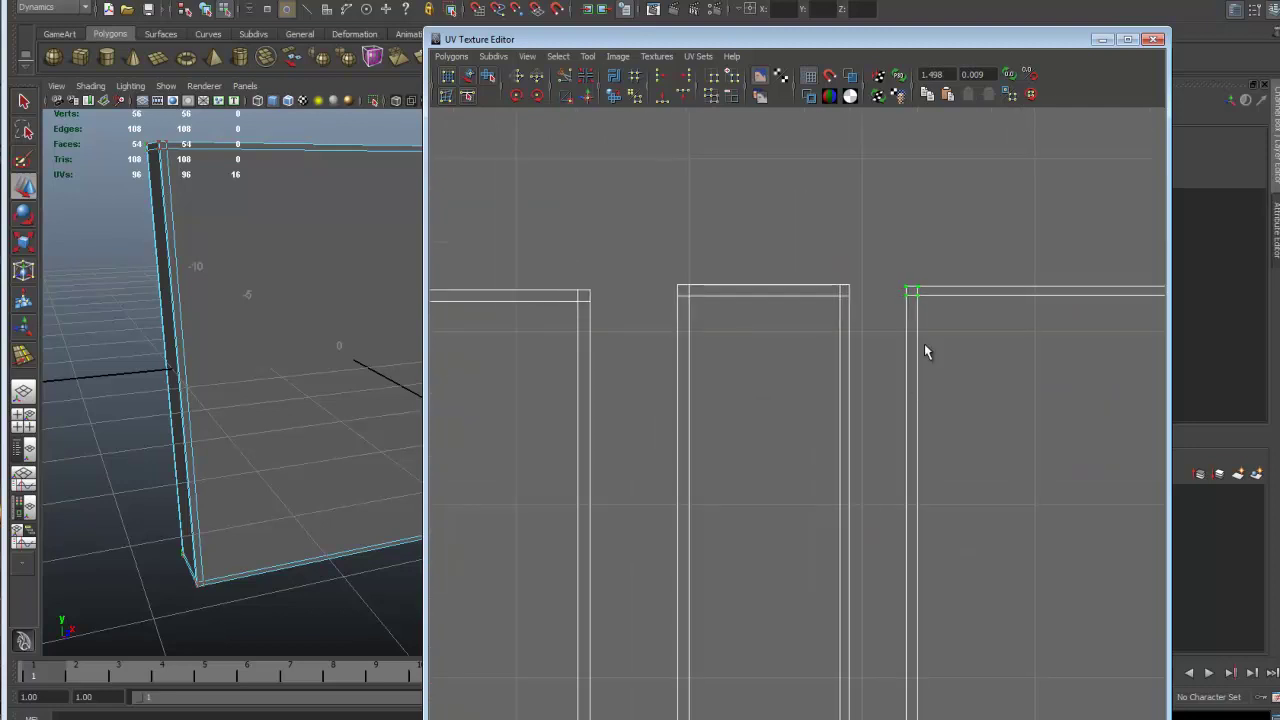
key(F10)
click(906, 342)
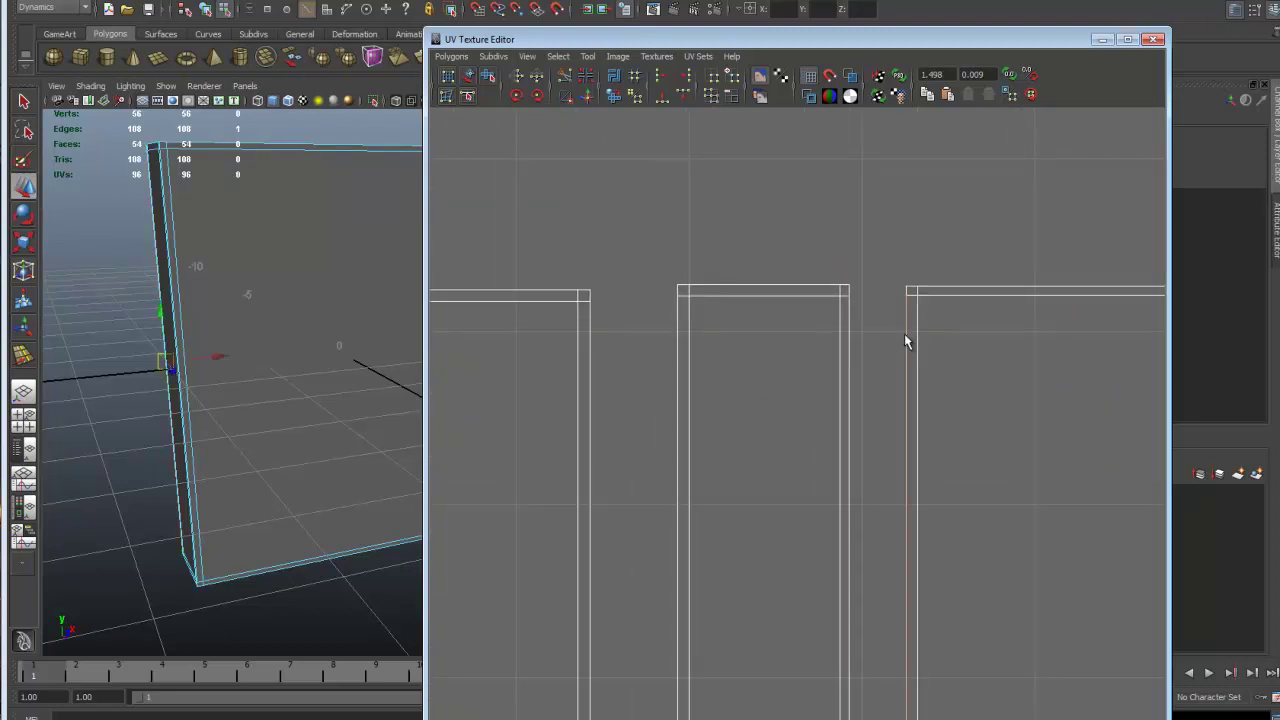
Orbit around the box with the UV layout alongside to find which box edges correspond to the back-face shell's side edges
scroll(904, 340, down, 5)
alt+middle_drag(895, 321, 920, 301)
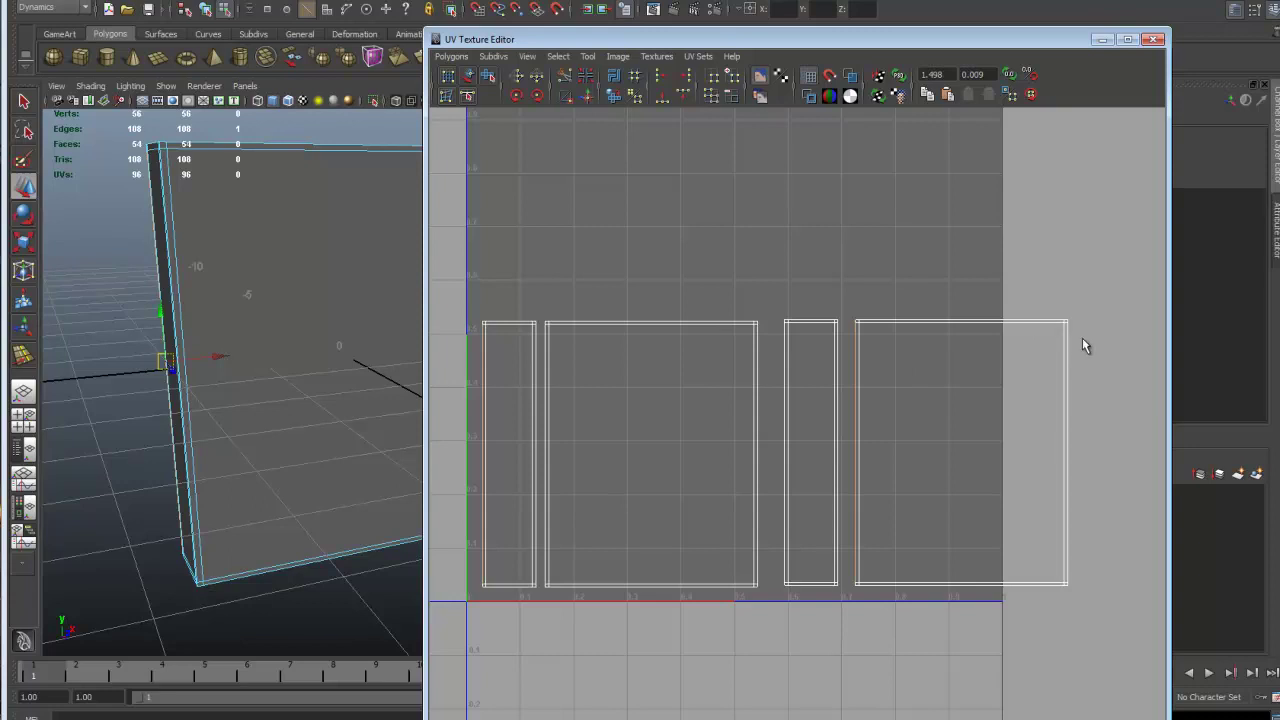
drag(785, 40, 882, 118)
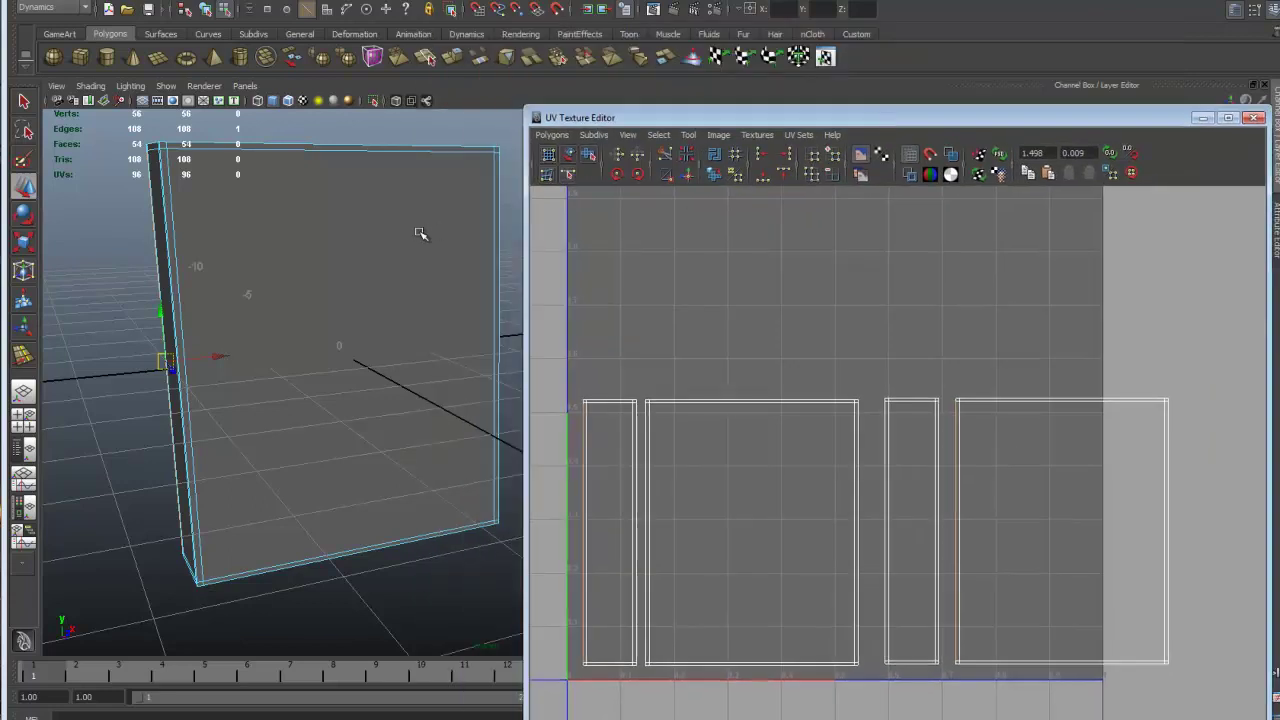
alt+drag(409, 309, 306, 388)
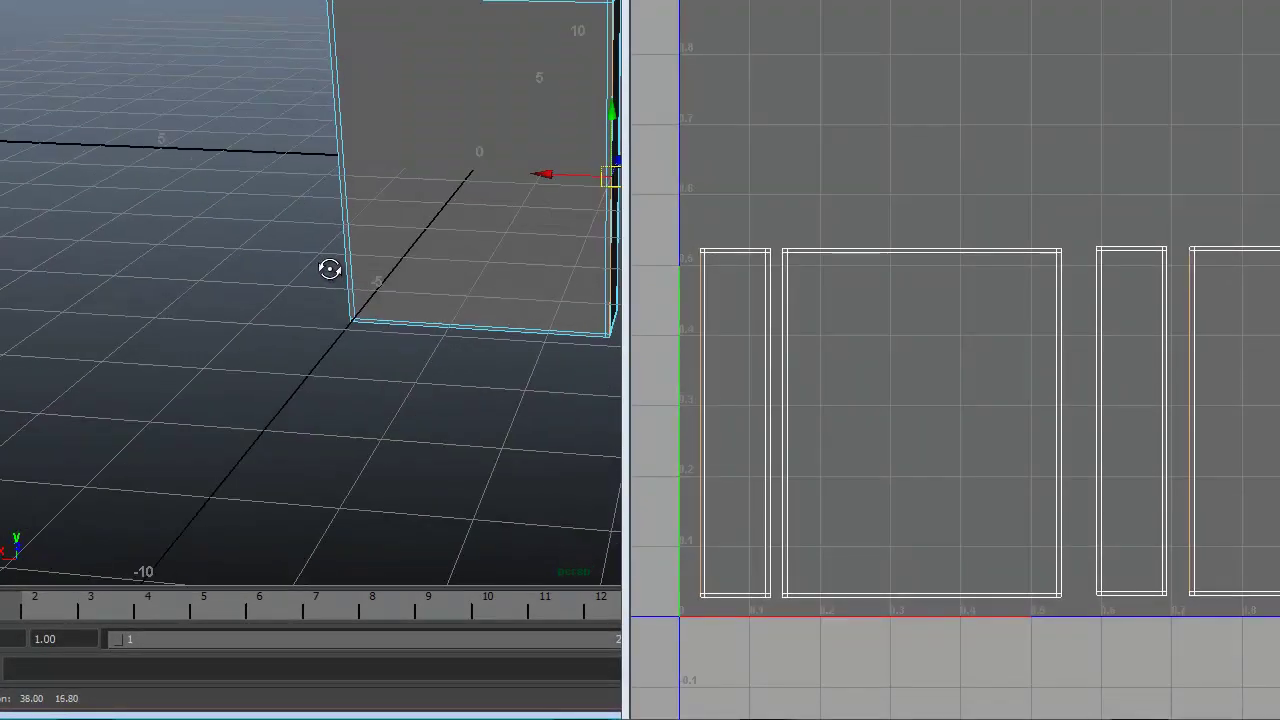
alt+drag(329, 269, 584, 271)
alt+drag(20, 278, 365, 242)
alt+middle_drag(365, 242, 88, 117)
alt+drag(88, 118, 285, 227)
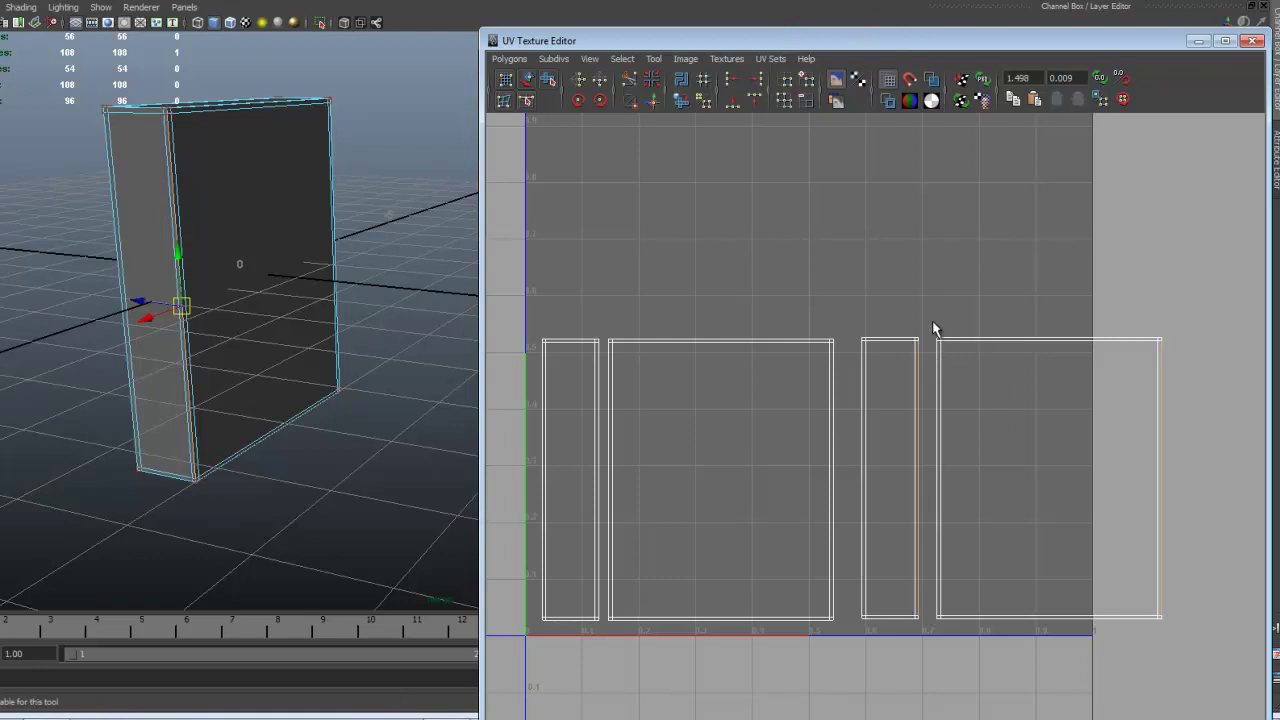
Select the back-face shell's upper corner UVs and check on the box which end of the back face they belong to
drag(1179, 353, 1179, 353)
mouse_move(246, 398)
alt+mouse_down()
mouse_move(266, 403)
mouse_move(255, 394)
alt+mouse_up()
alt+drag(286, 351, 162, 148)
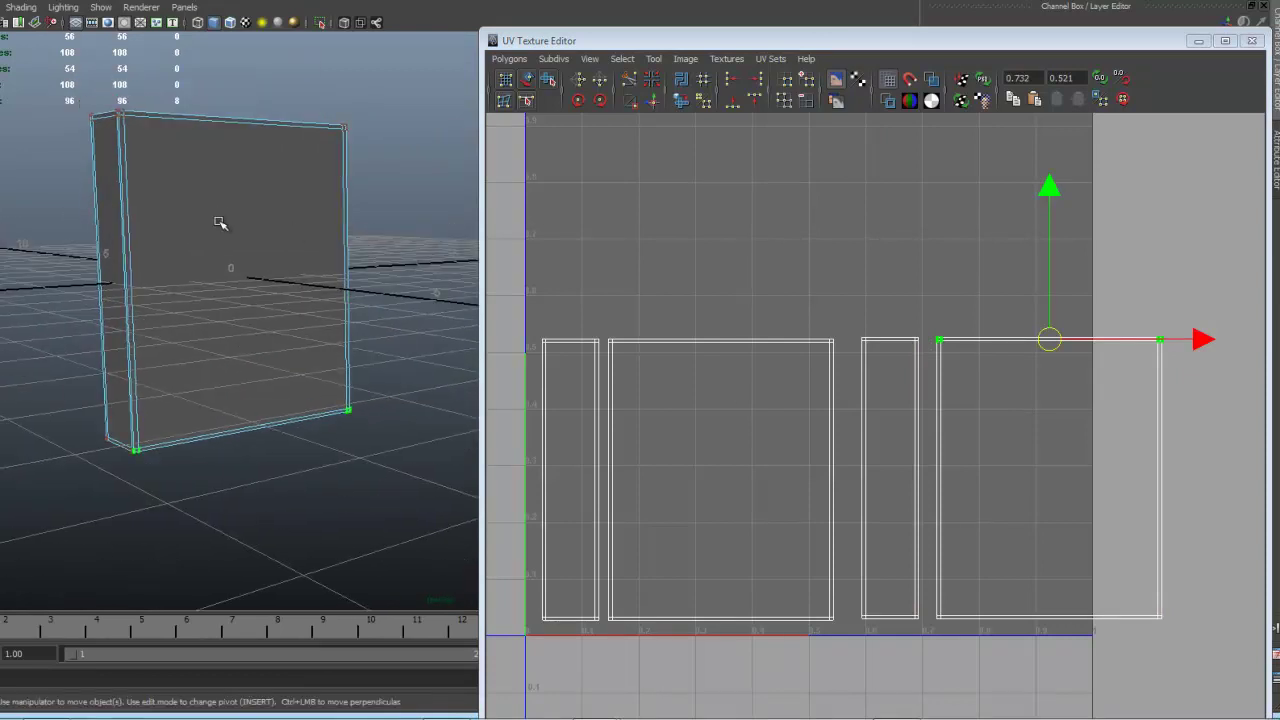
alt+drag(220, 224, 234, 217)
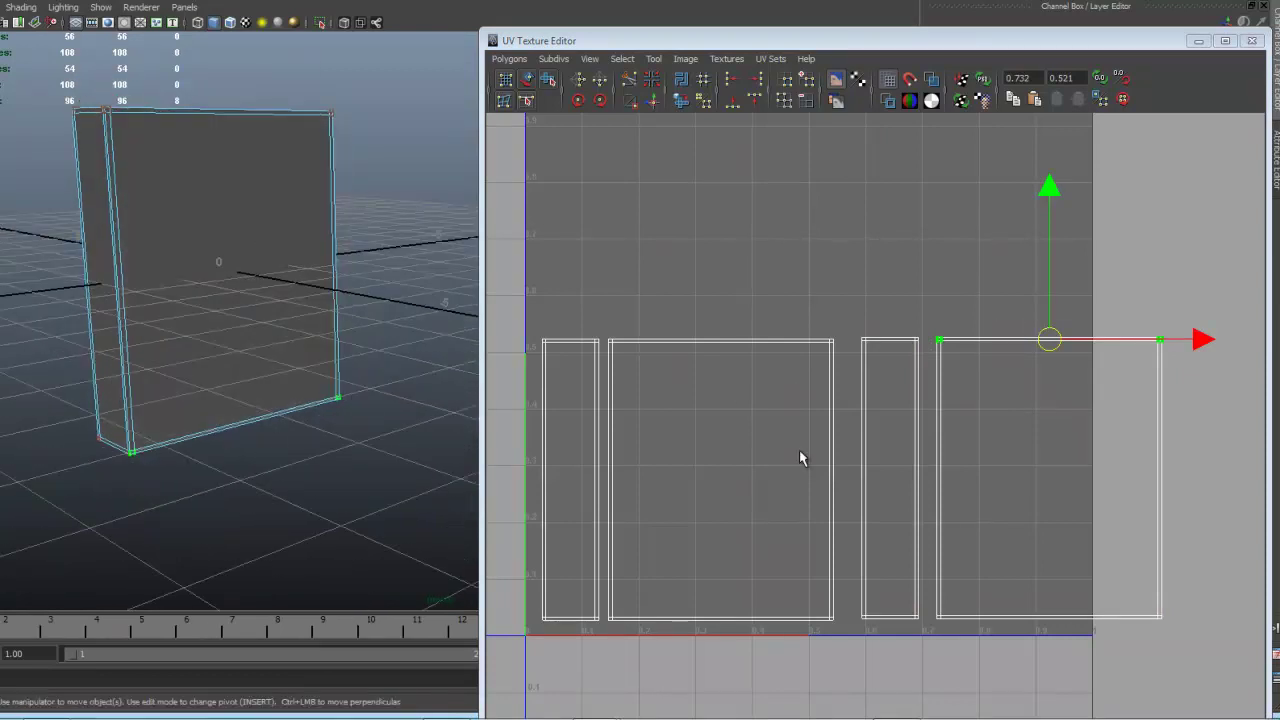
Select all UVs of the back-face shell and rotate the shell 180 degrees
drag(928, 307, 1174, 633)
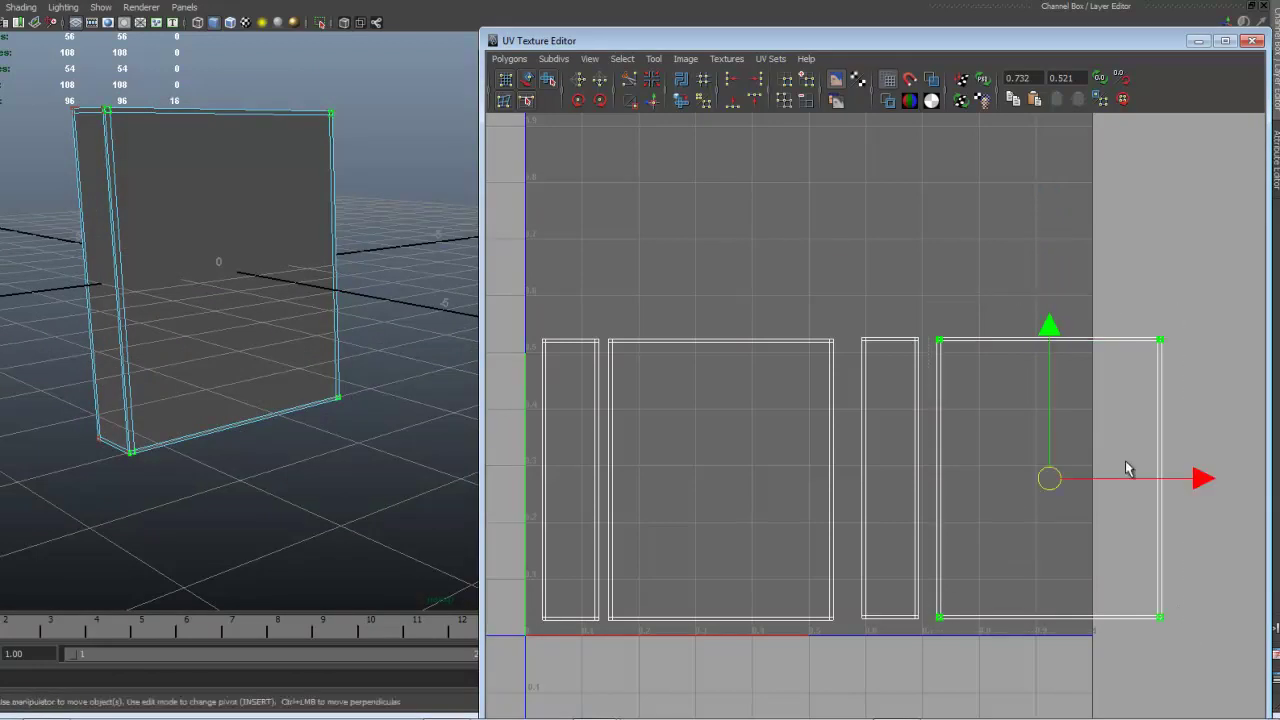
click(579, 102)
click(579, 102)
click(579, 102)
click(579, 102)
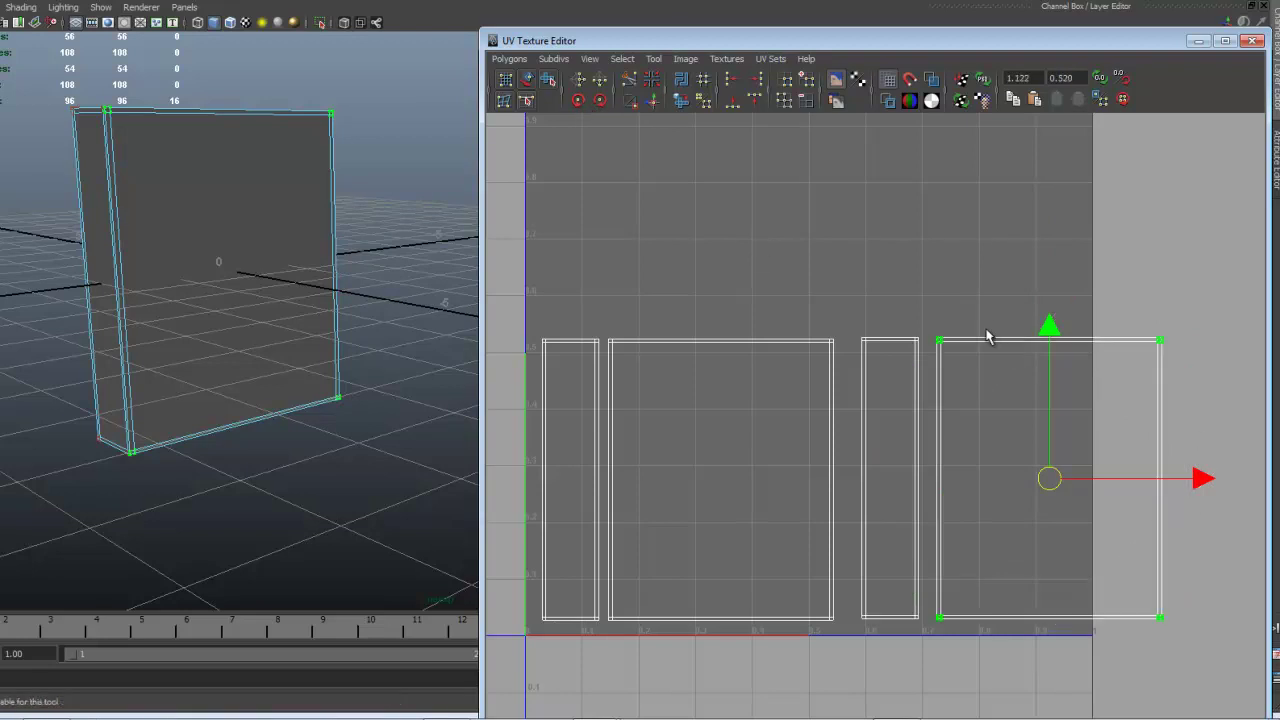
Select the rotated back-face shell's left edge to check that it pairs with the second narrow shell's facing edge
scroll(980, 431, up, 5)
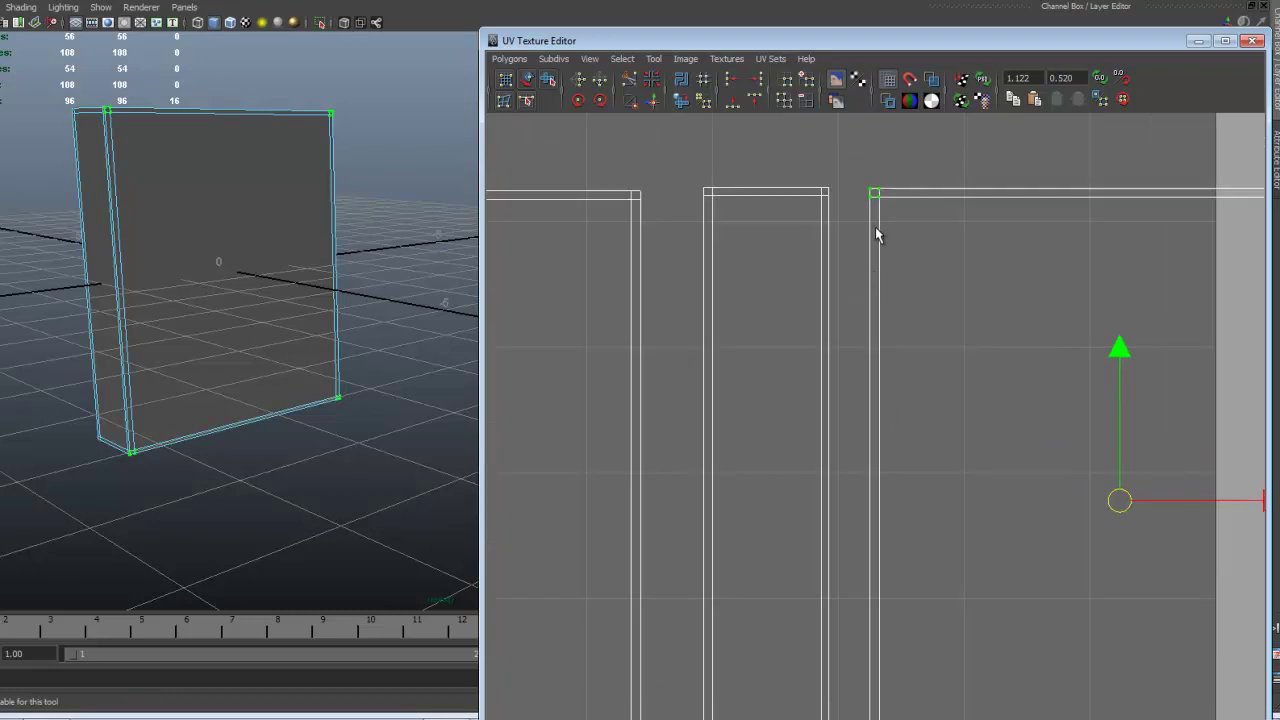
click(870, 226)
scroll(905, 340, down, 4)
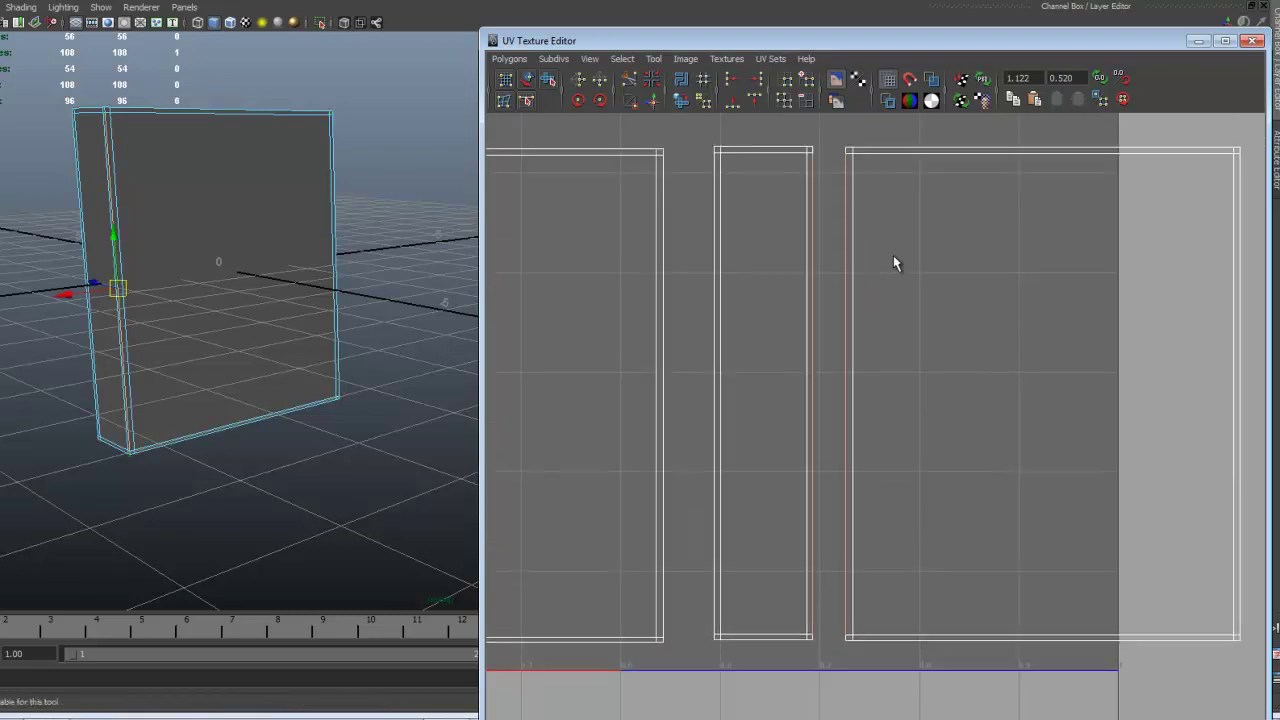
scroll(900, 300, down, 4)
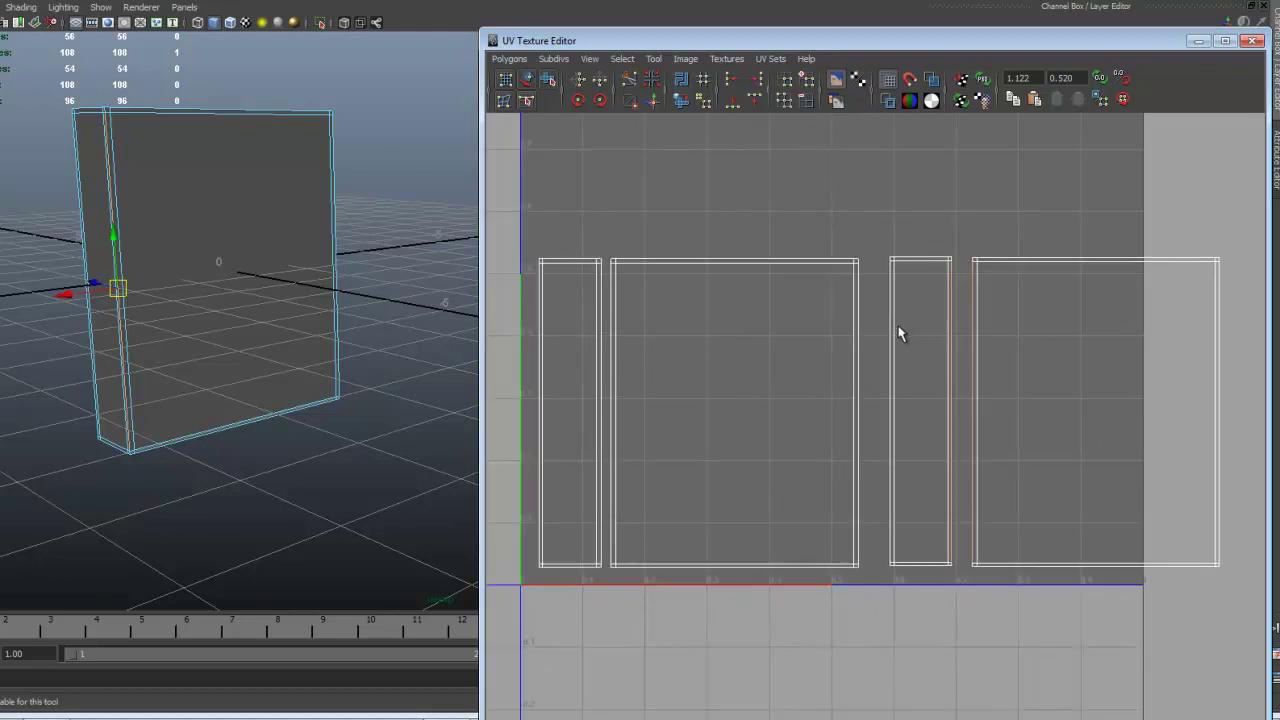
drag(797, 45, 643, 19)
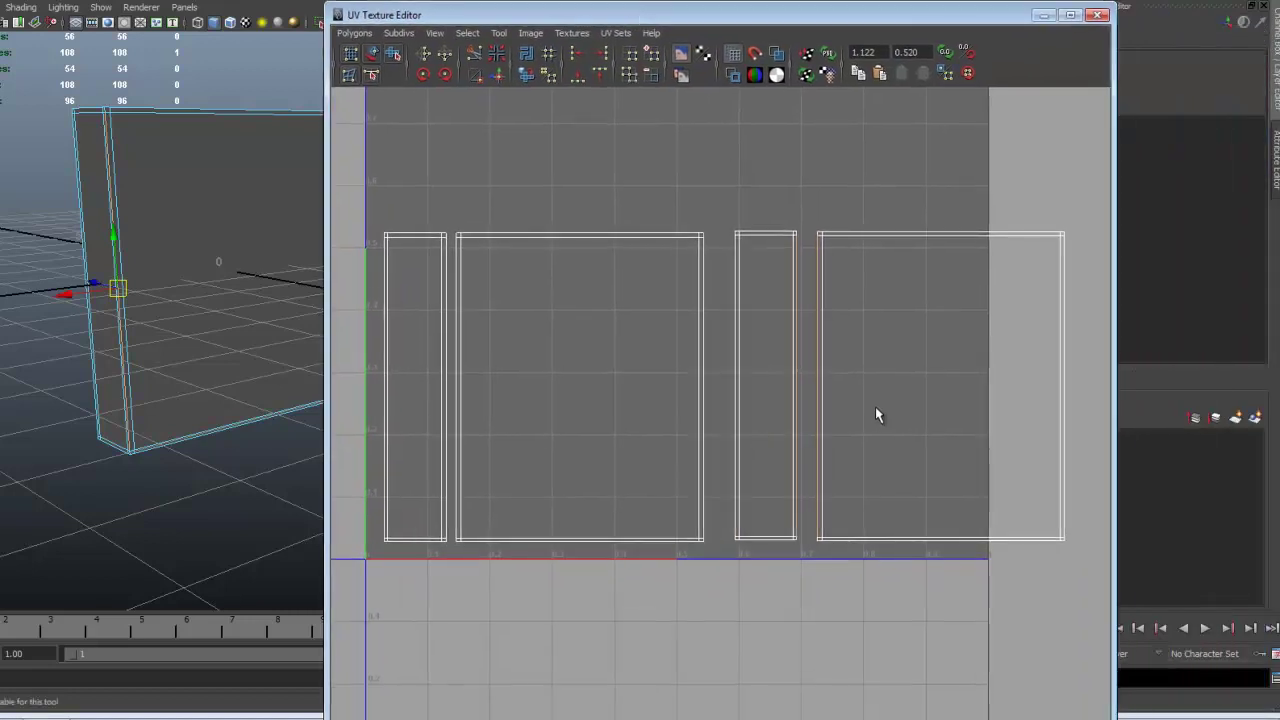
Select the full shared edge between the first narrow shell and the front-face shell, including both short end segments, and Move and Sew it
scroll(800, 380, down, 3)
scroll(865, 418, up, 8)
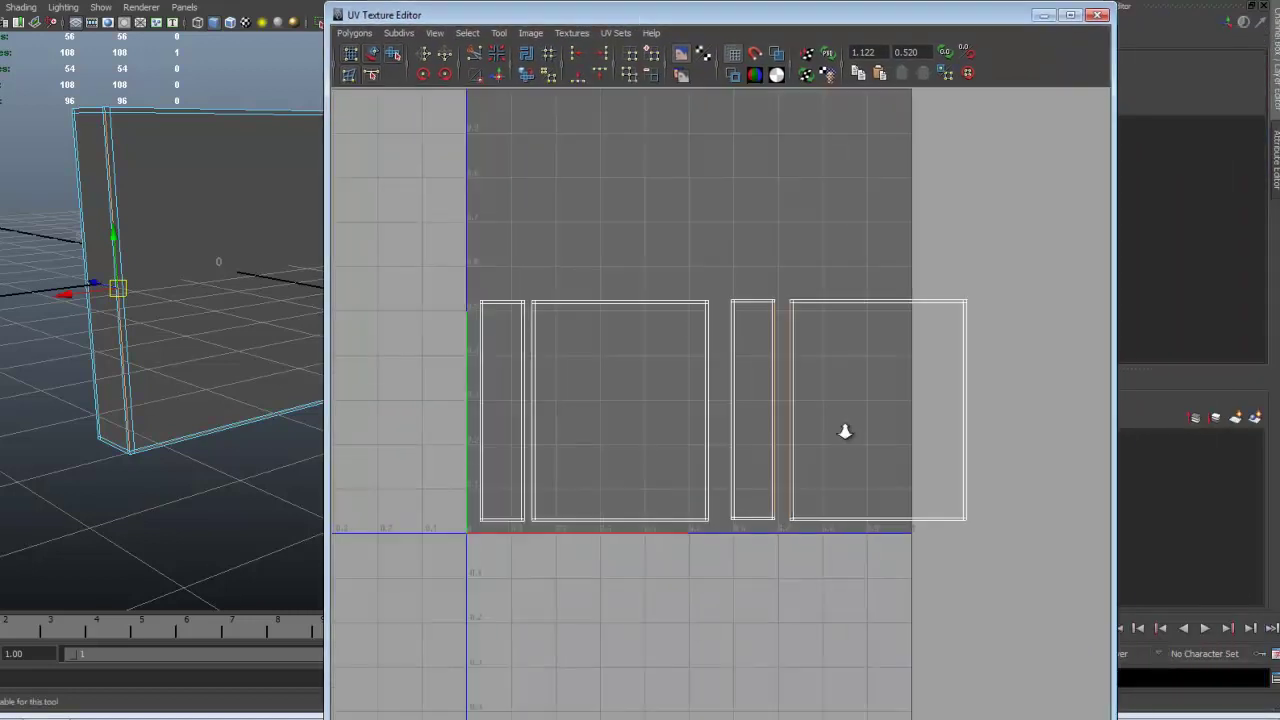
alt+middle_drag(693, 421, 874, 523)
scroll(726, 340, up, 3)
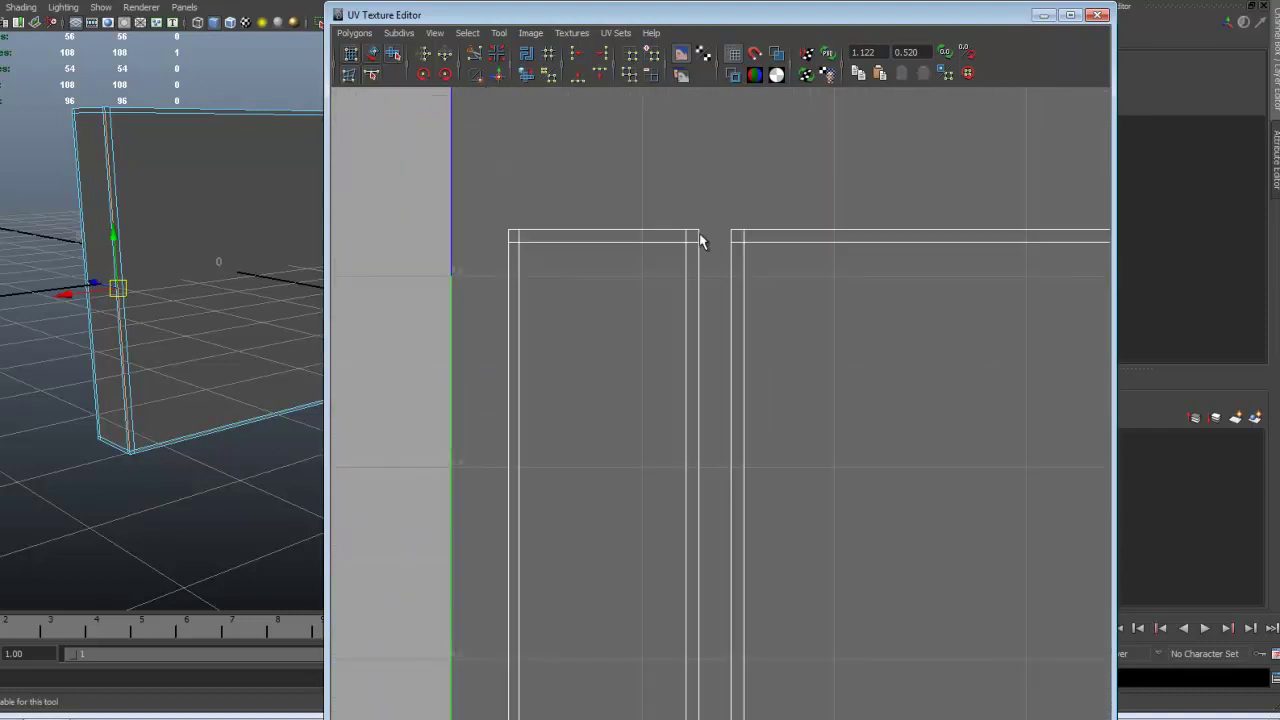
click(698, 238)
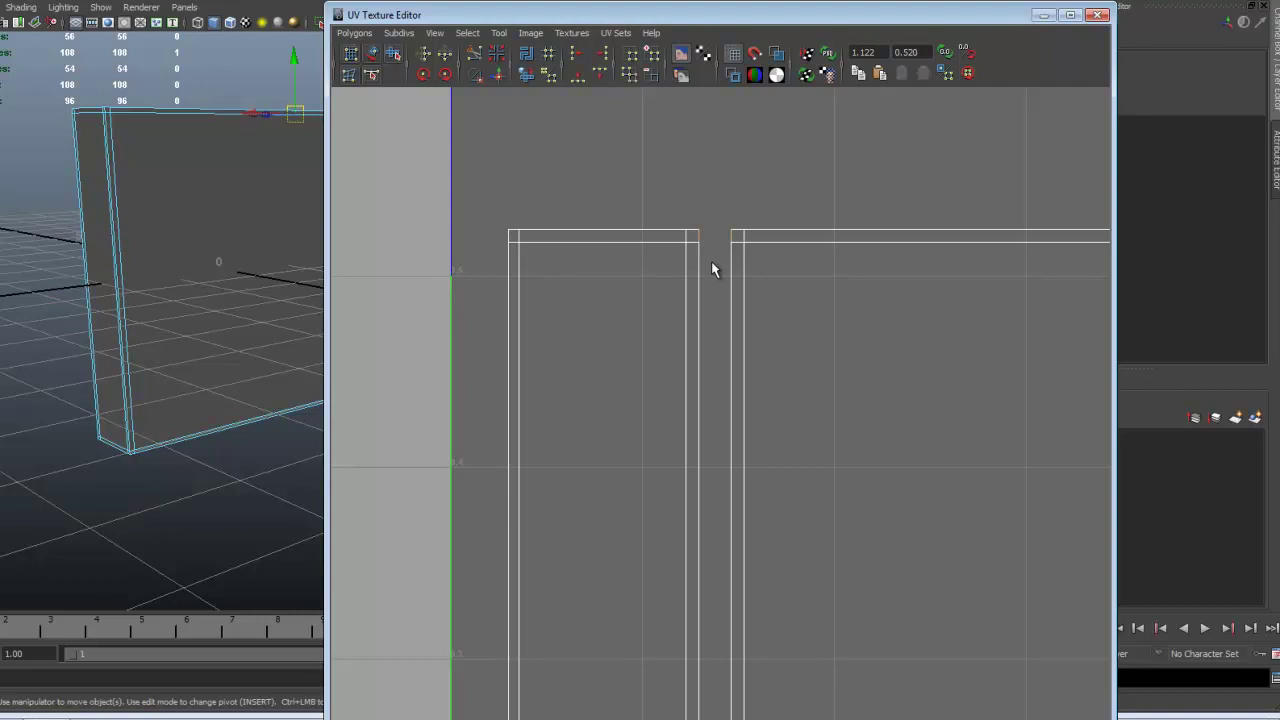
shift+click(697, 257)
alt+middle_drag(889, 457, 879, 154)
alt+middle_drag(749, 688, 743, 303)
scroll(726, 465, up, 2)
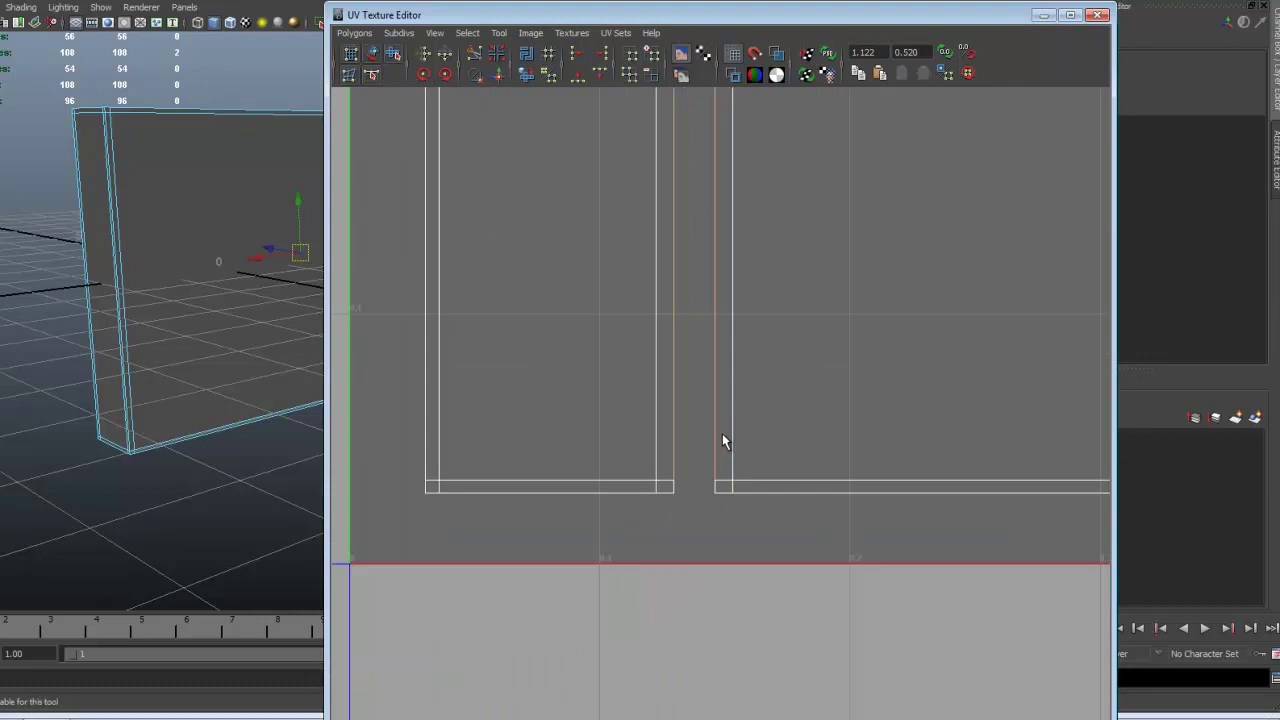
shift+click(673, 491)
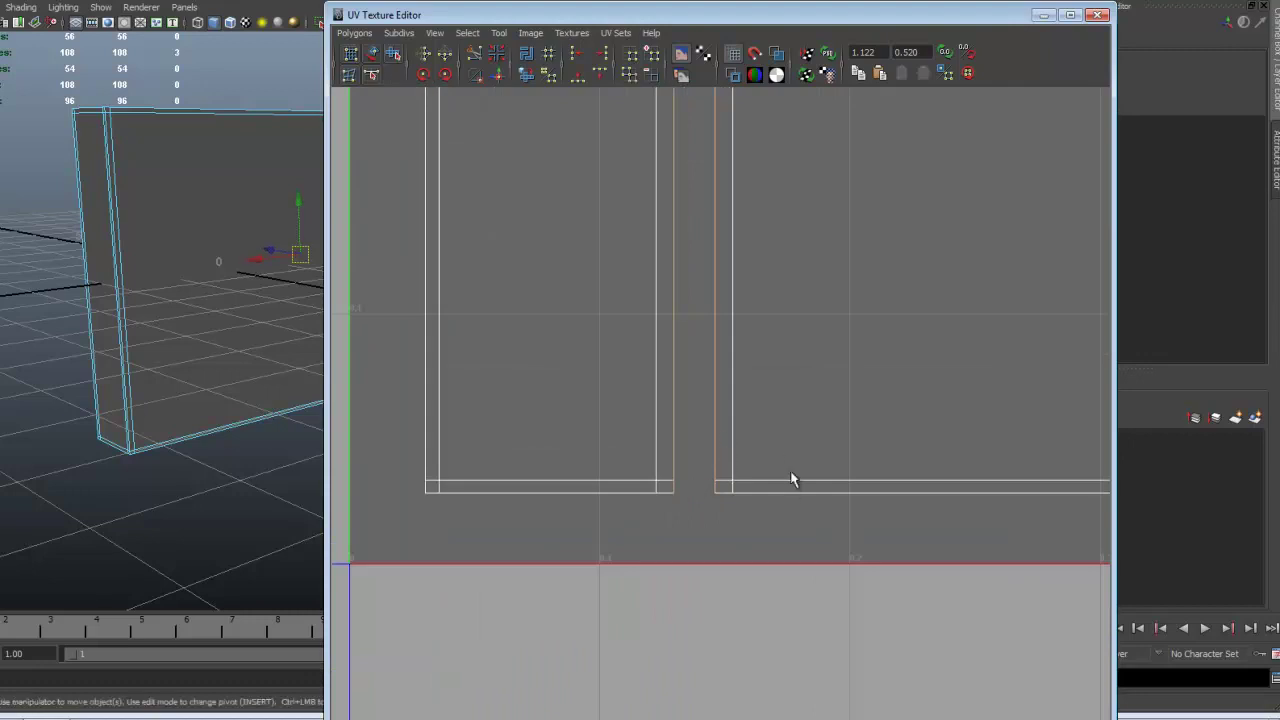
scroll(785, 448, down, 2)
alt+middle_drag(776, 283, 763, 513)
scroll(774, 392, down, 1)
alt+middle_drag(773, 382, 723, 448)
scroll(723, 449, up, 4)
alt+middle_drag(700, 189, 770, 502)
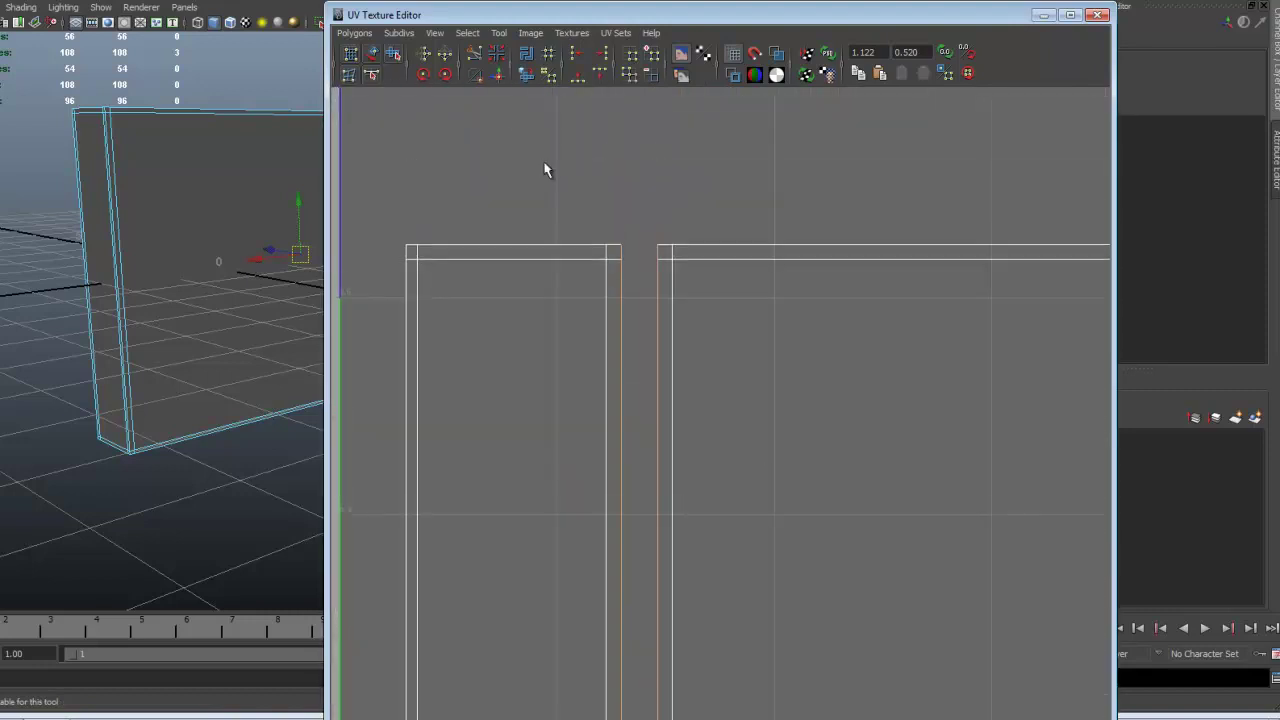
click(354, 34)
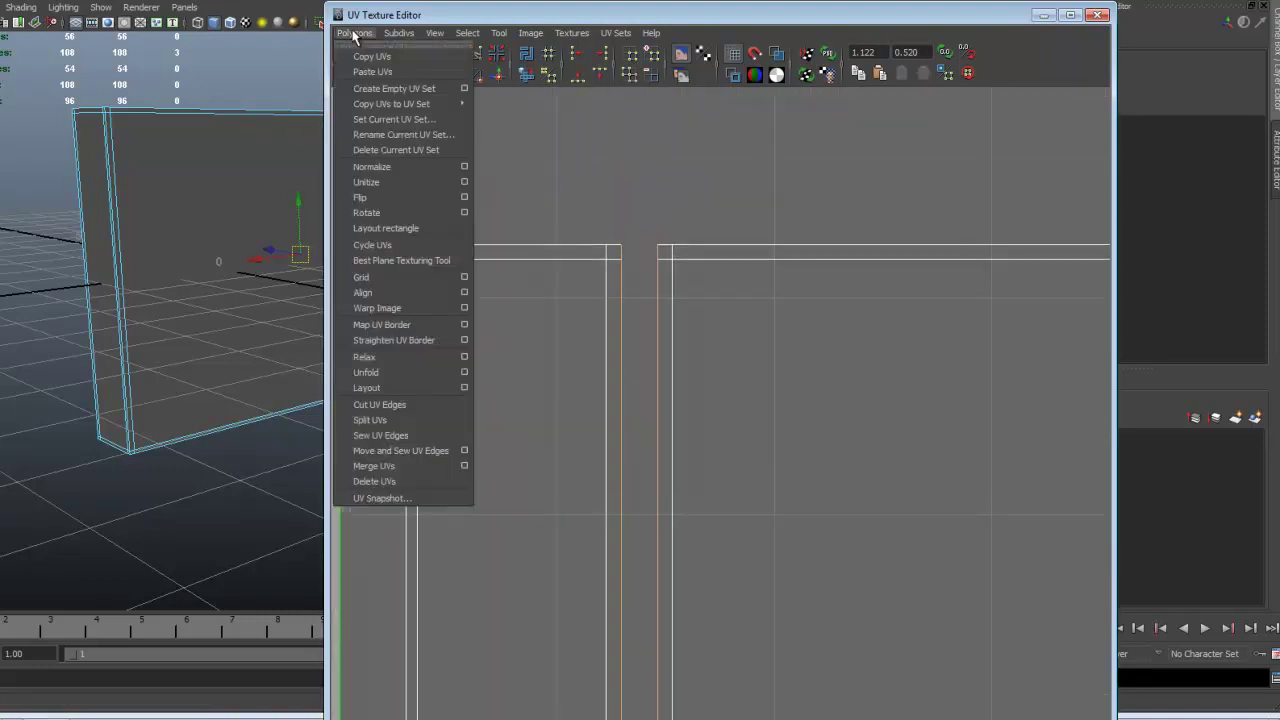
click(418, 451)
Select the front-face shell's full right edge, including both short end segments, and Move and Sew it to the second narrow shell
scroll(717, 424, down, 1)
scroll(734, 441, down, 3)
alt+middle_drag(636, 317, 634, 314)
alt+middle_drag(1040, 429, 806, 438)
scroll(909, 395, down, 1)
scroll(816, 446, up, 3)
scroll(816, 446, up, 1)
alt+middle_drag(813, 334, 716, 597)
scroll(763, 420, up, 1)
alt+middle_drag(765, 368, 723, 518)
scroll(694, 520, up, 1)
alt+middle_drag(654, 394, 703, 323)
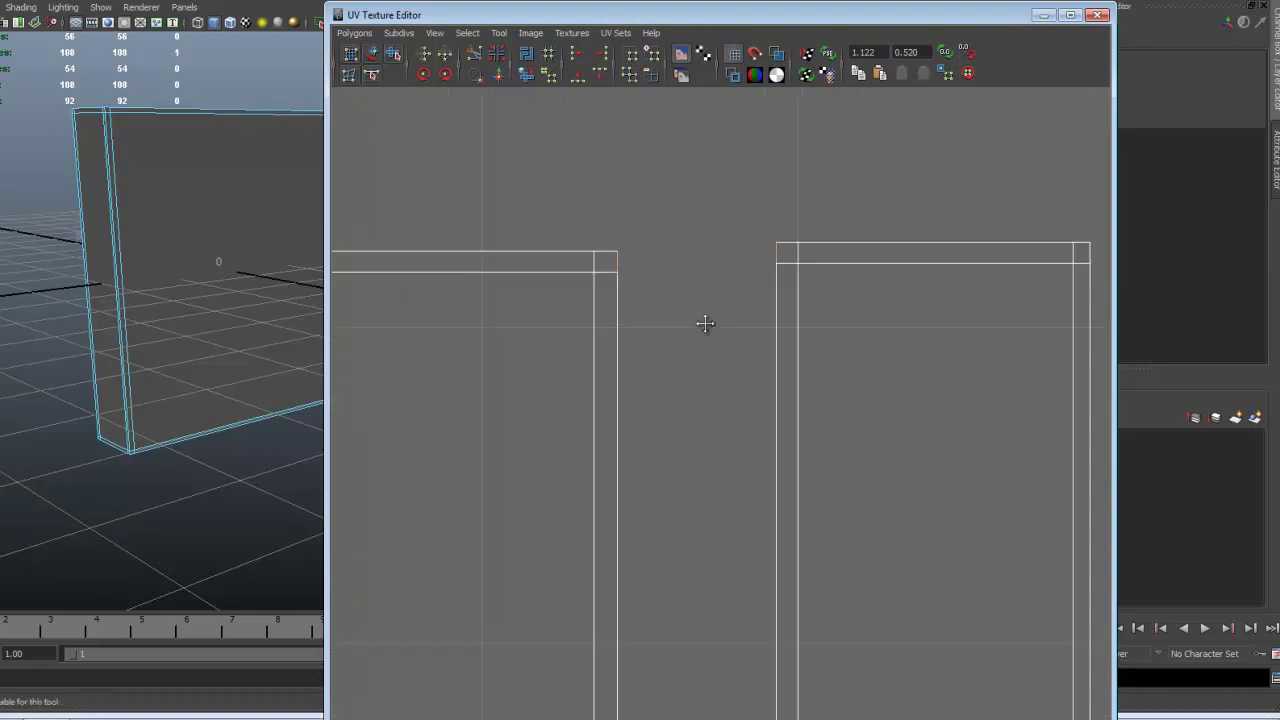
click(617, 350)
alt+middle_drag(723, 427, 704, 271)
scroll(717, 361, down, 3)
alt+middle_drag(717, 365, 727, 133)
alt+middle_drag(691, 405, 718, 140)
scroll(747, 457, up, 5)
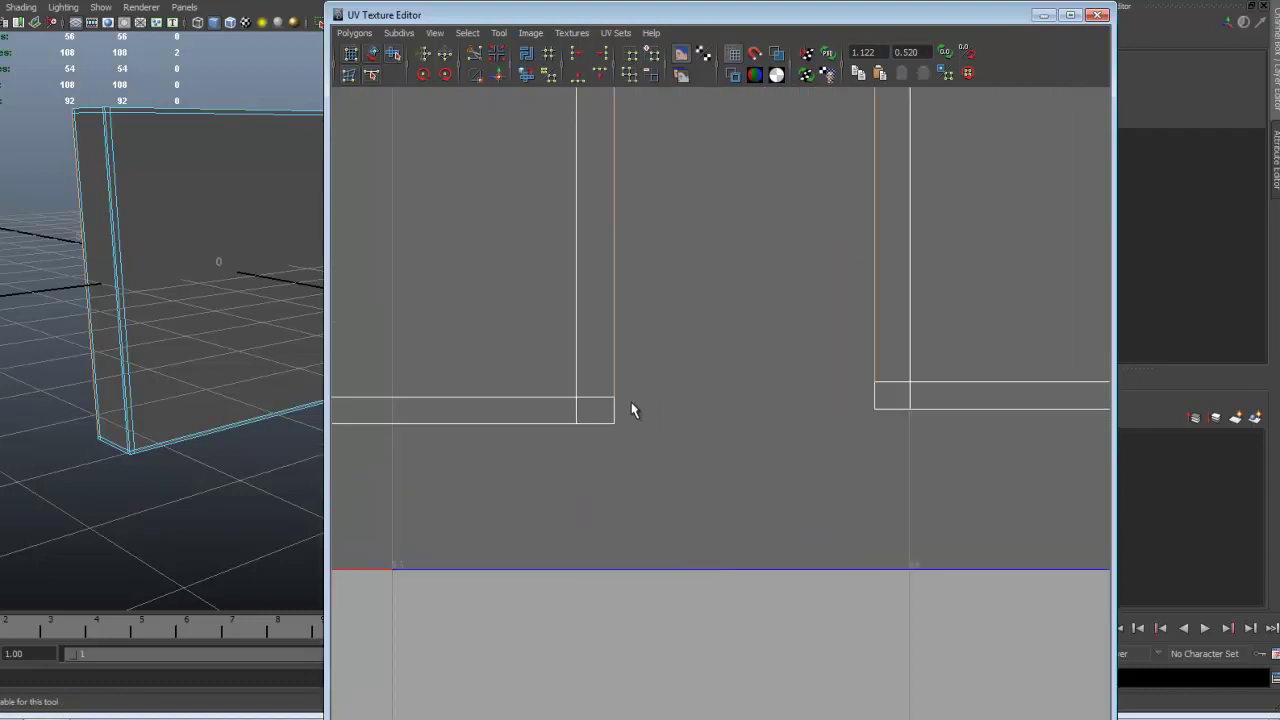
scroll(795, 402, down, 4)
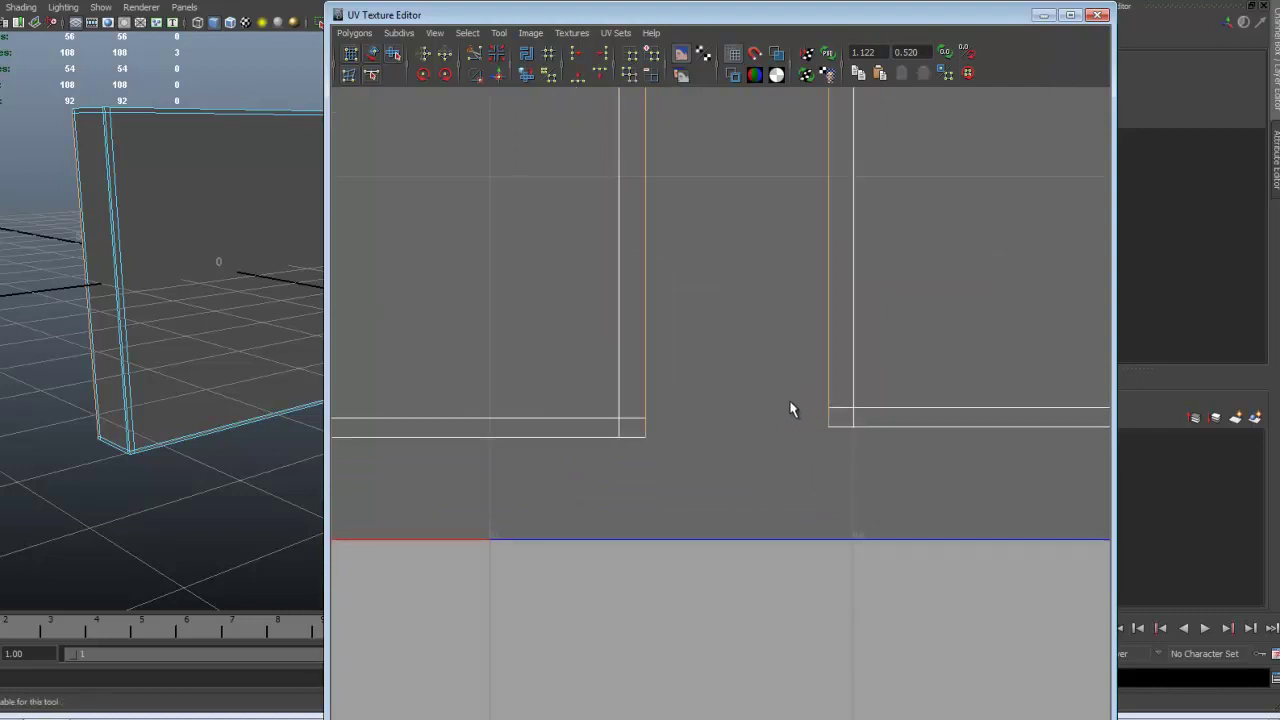
click(354, 33)
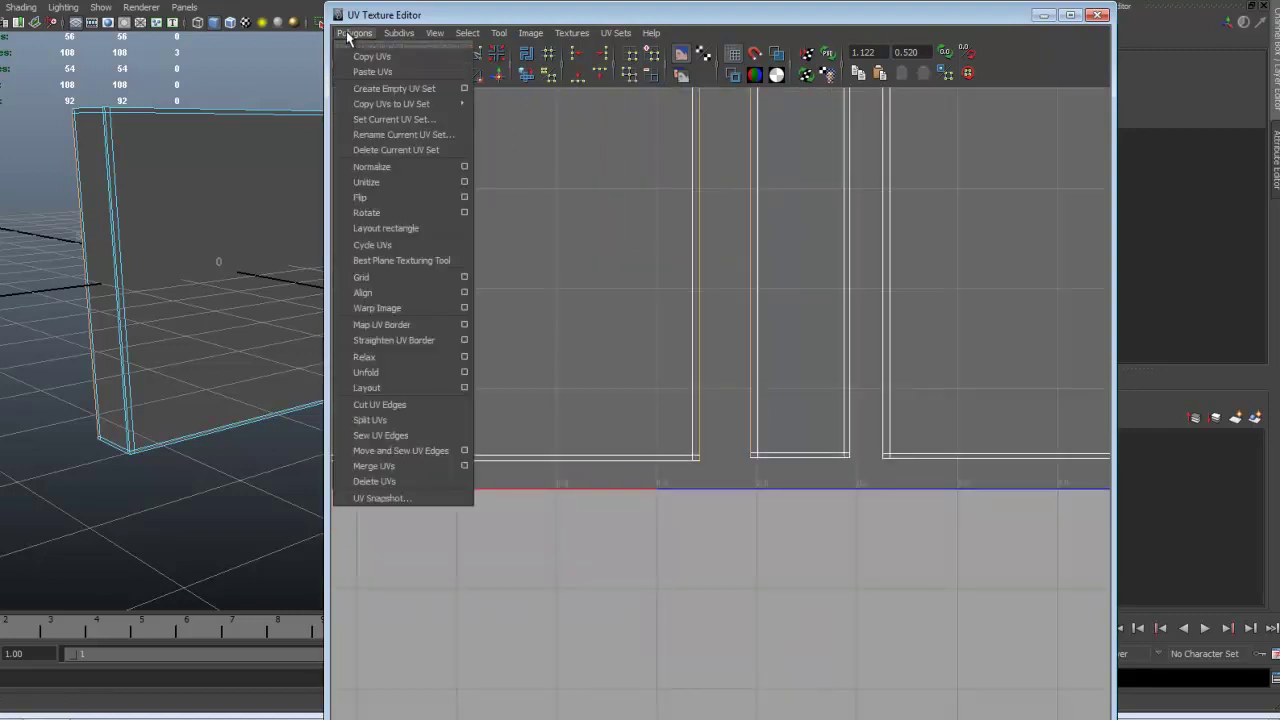
click(430, 439)
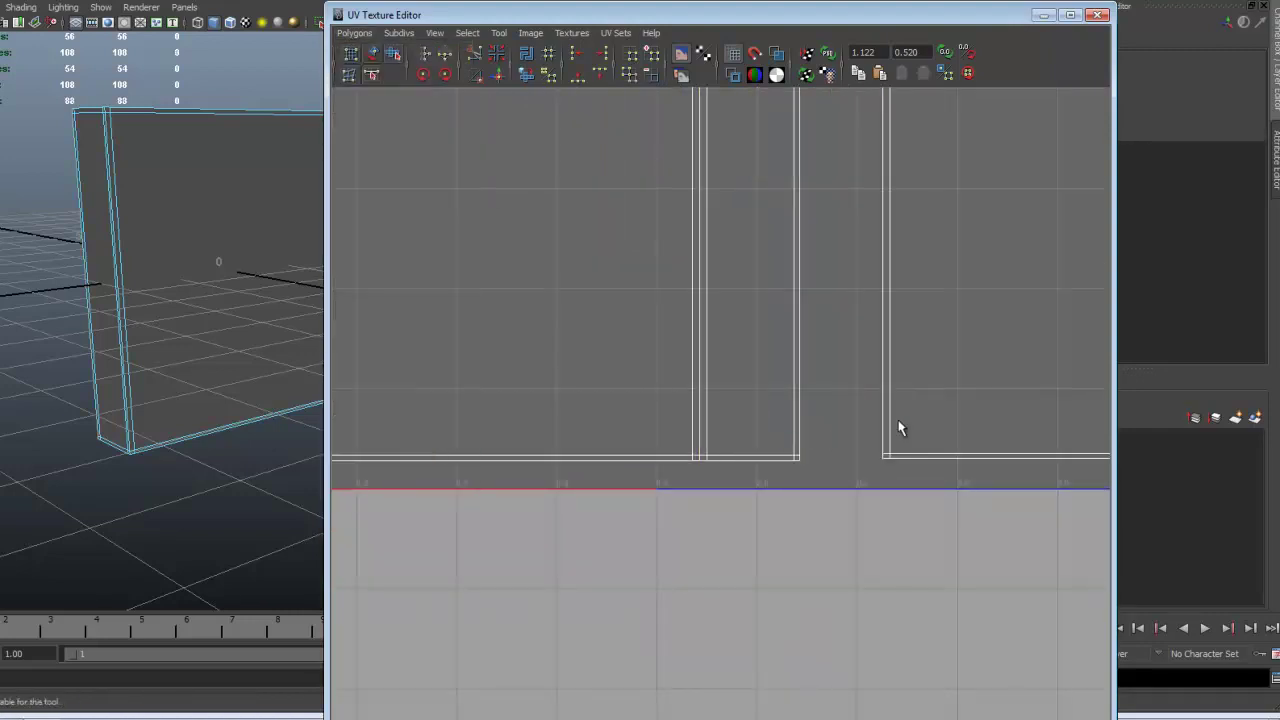
Select all three segments of the second narrow shell's right edge and Move and Sew them to the back-face shell
alt+middle_drag(872, 404, 757, 634)
scroll(734, 374, up, 3)
alt+middle_drag(734, 374, 689, 614)
scroll(697, 563, up, 4)
alt+middle_drag(697, 563, 777, 626)
scroll(746, 524, up, 1)
alt+middle_drag(746, 524, 748, 537)
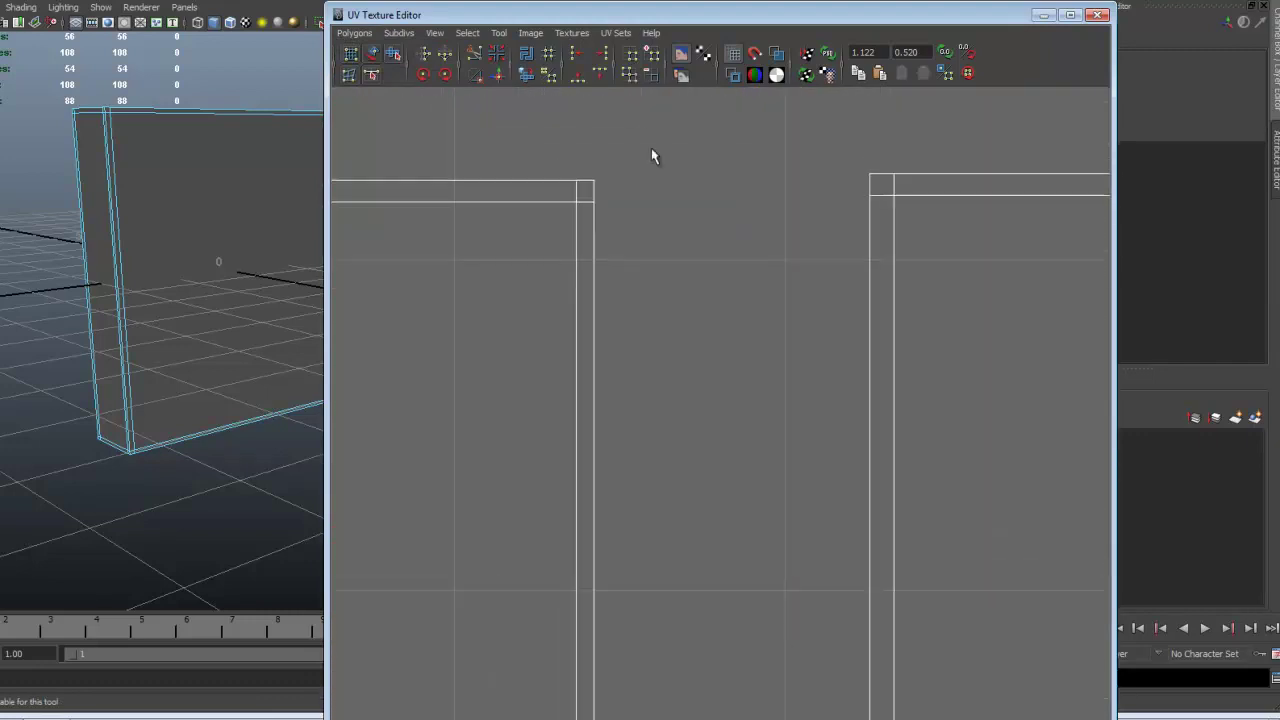
click(593, 187)
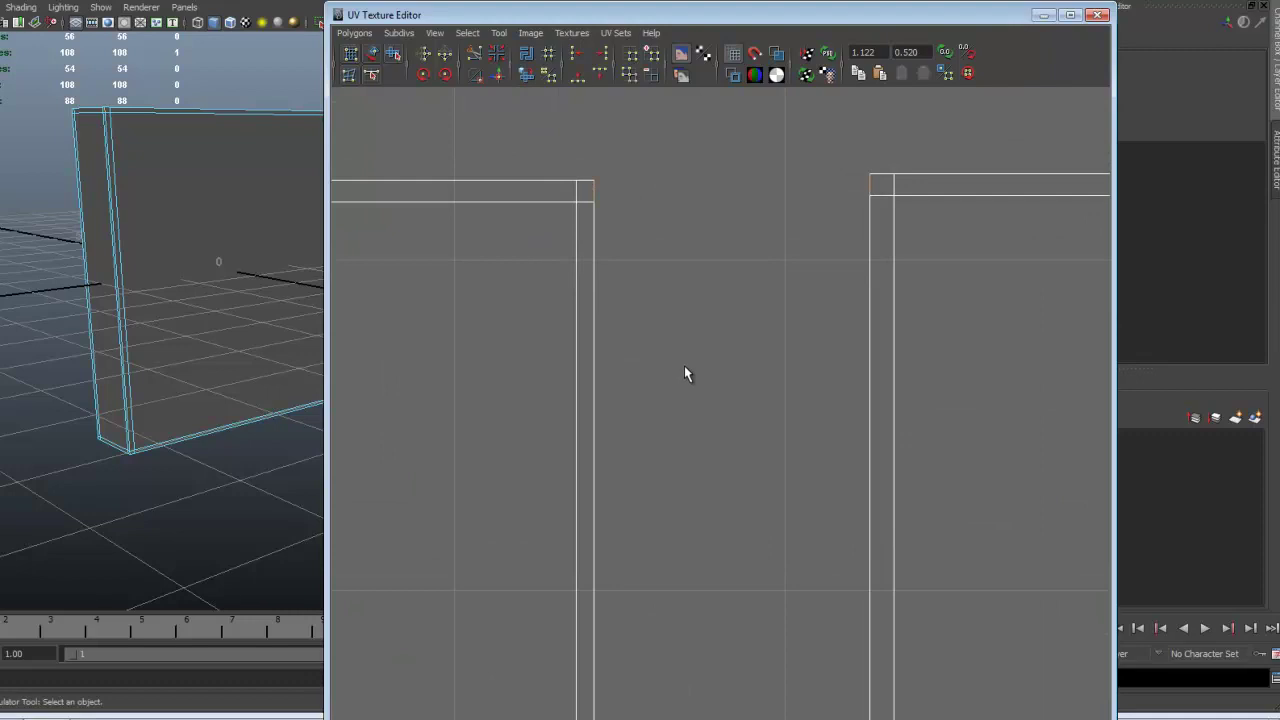
shift+click(593, 331)
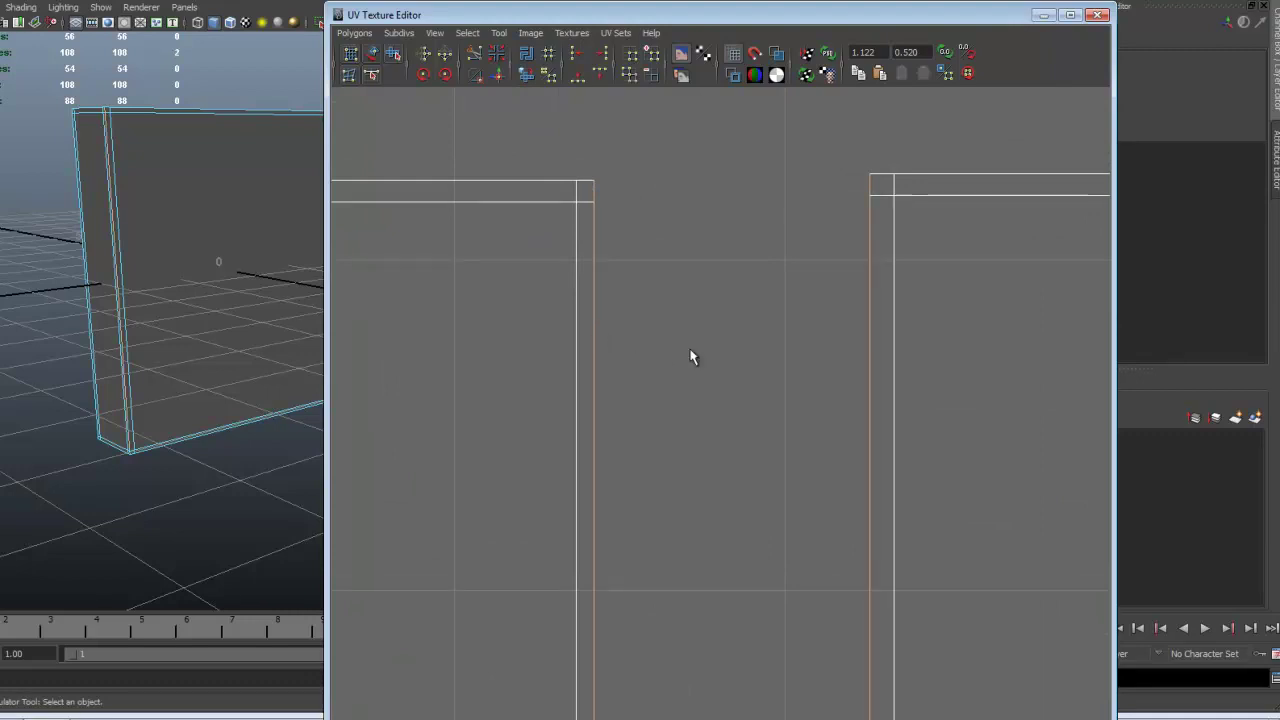
alt+middle_drag(685, 498, 703, 166)
mouse_move(829, 591)
alt+middle_down()
mouse_move(740, 443)
mouse_move(693, 300)
alt+middle_up()
alt+middle_drag(640, 686, 721, 222)
shift+click(557, 394)
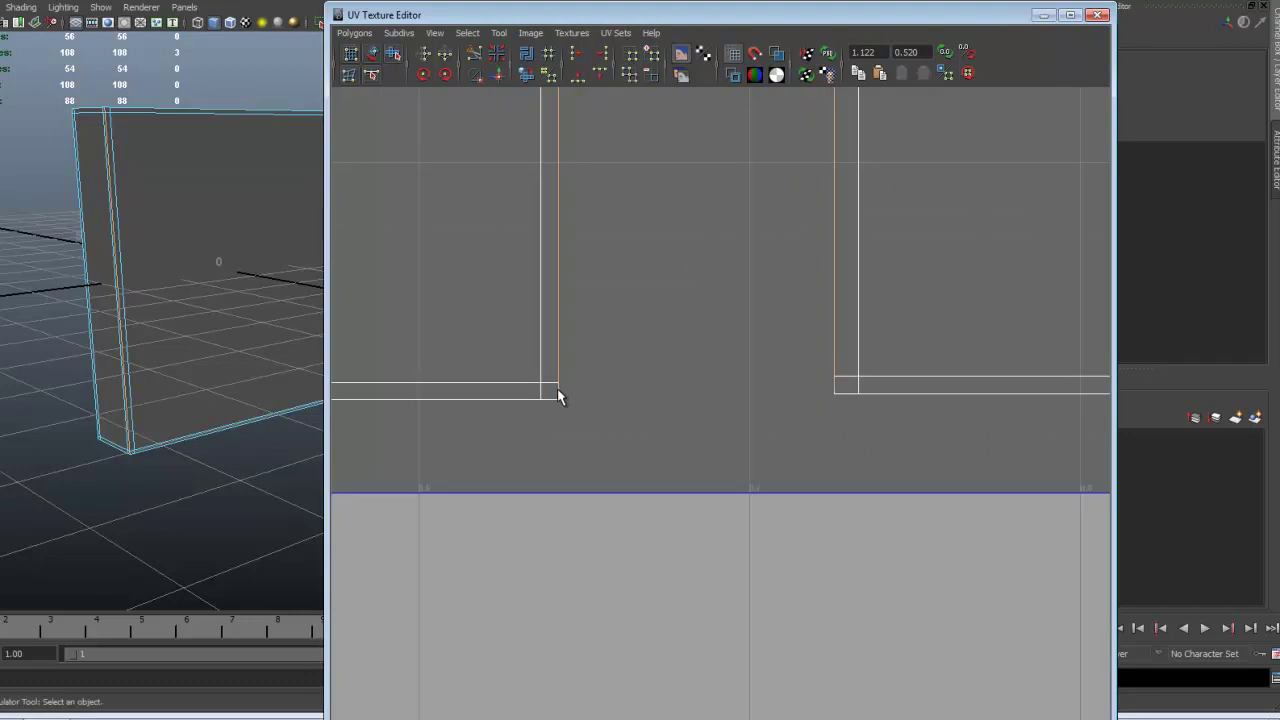
scroll(676, 366, down, 3)
alt+middle_drag(685, 326, 700, 497)
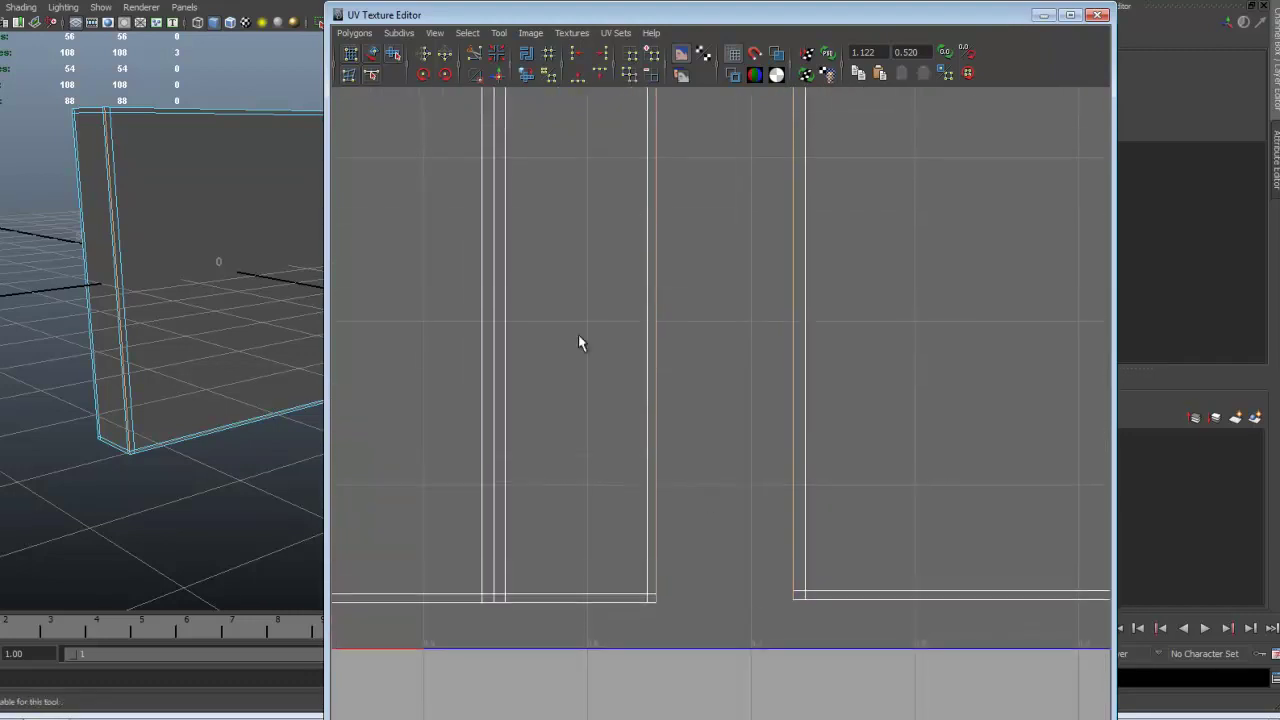
click(356, 32)
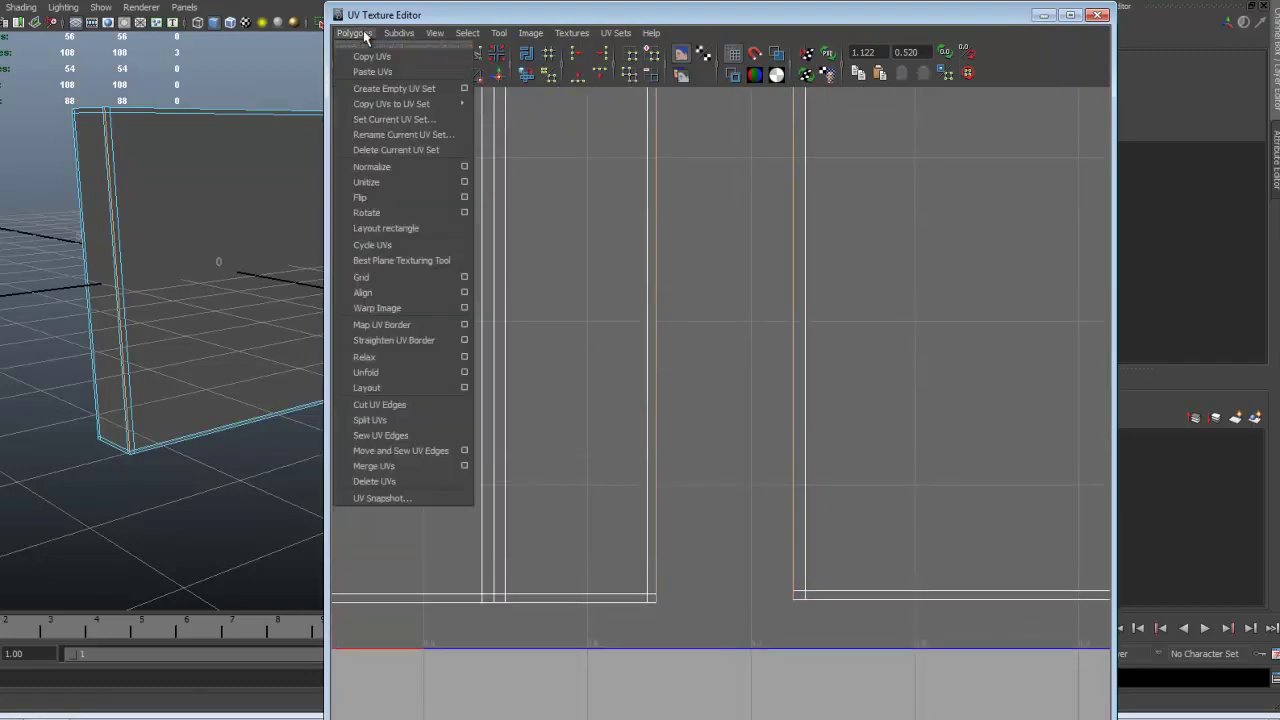
click(451, 449)
Select the entire sewn strip of four shells and move it fully inside the 0-1 square, roughly centred
key(f)
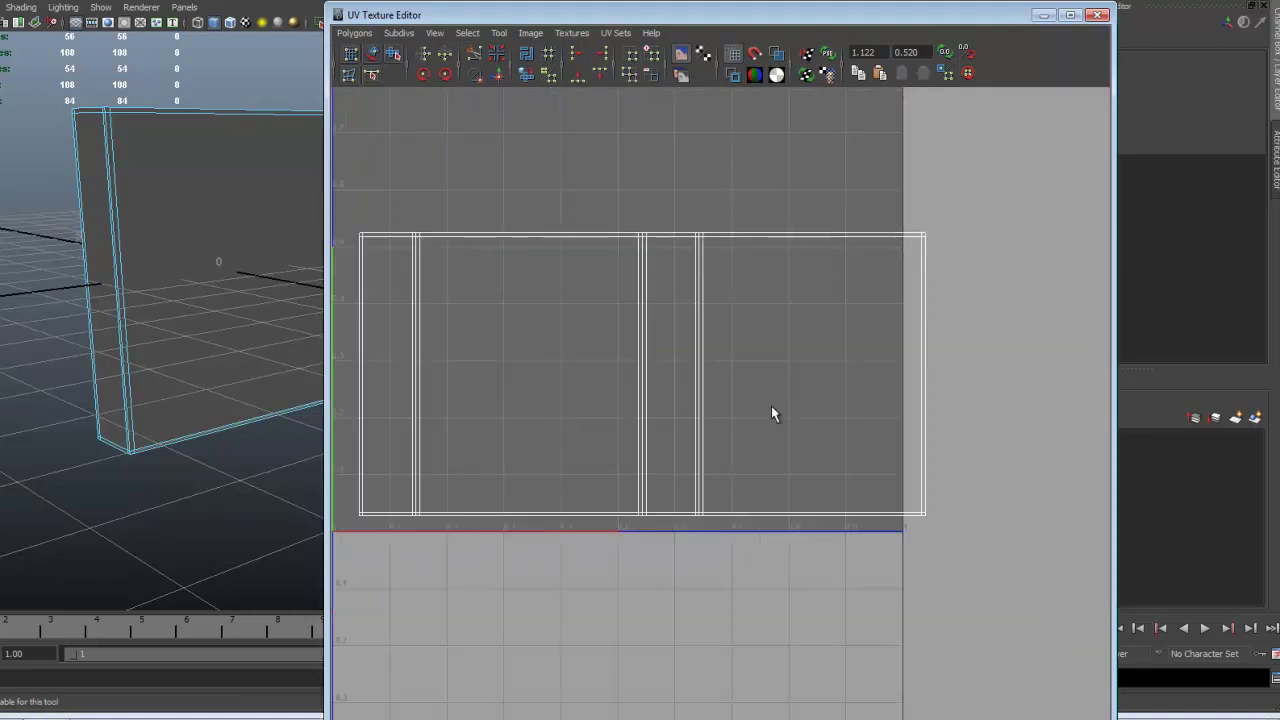
alt+middle_drag(849, 416, 809, 442)
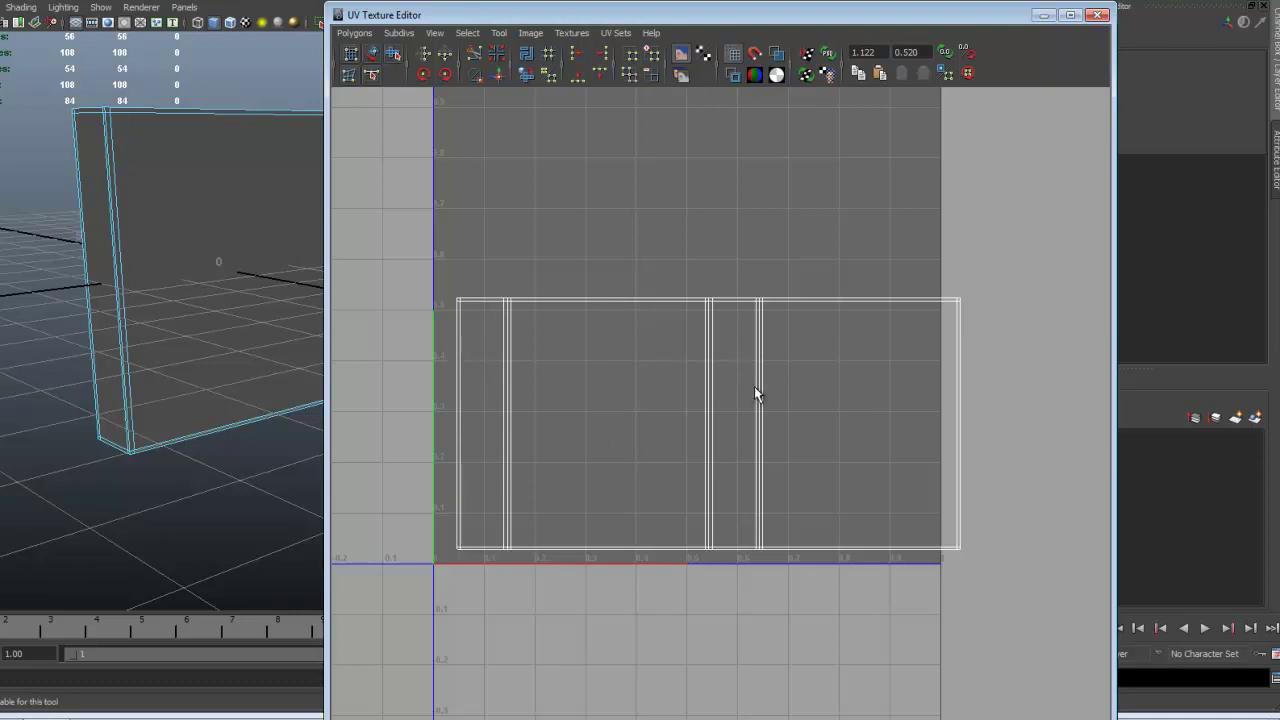
alt+middle_drag(754, 386, 769, 380)
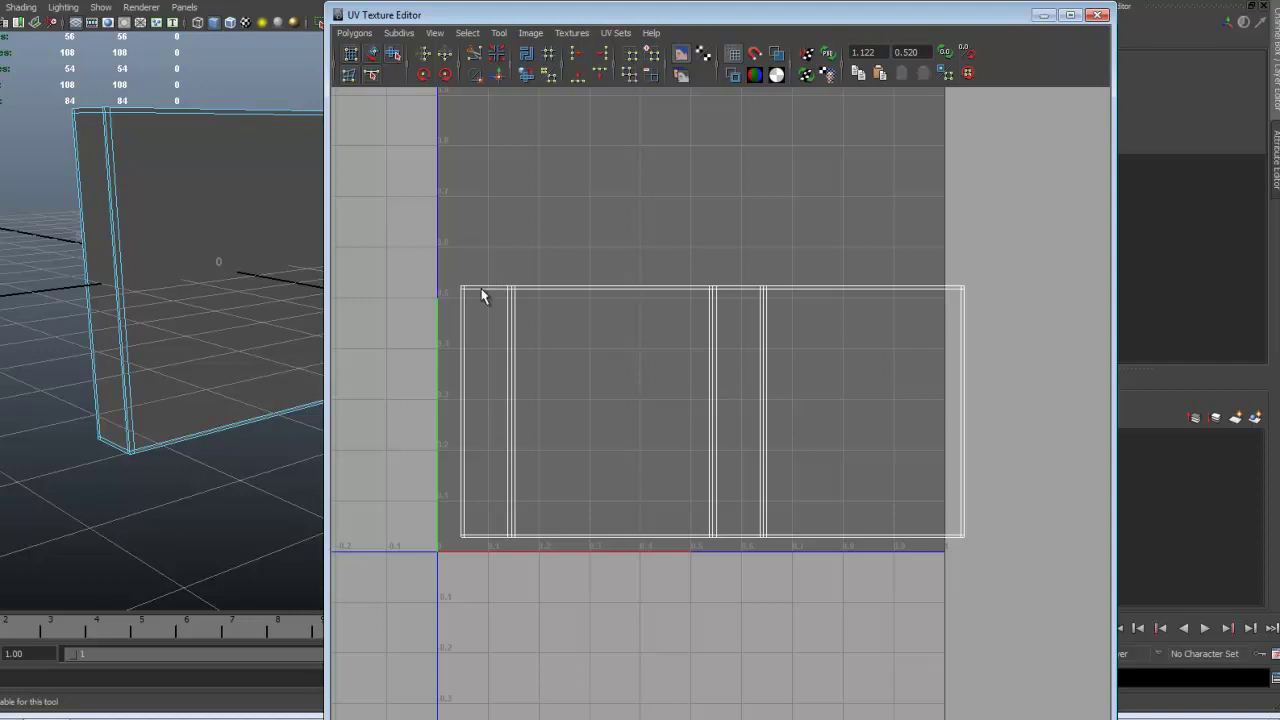
drag(707, 556, 1000, 590)
key(w)
drag(711, 408, 692, 301)
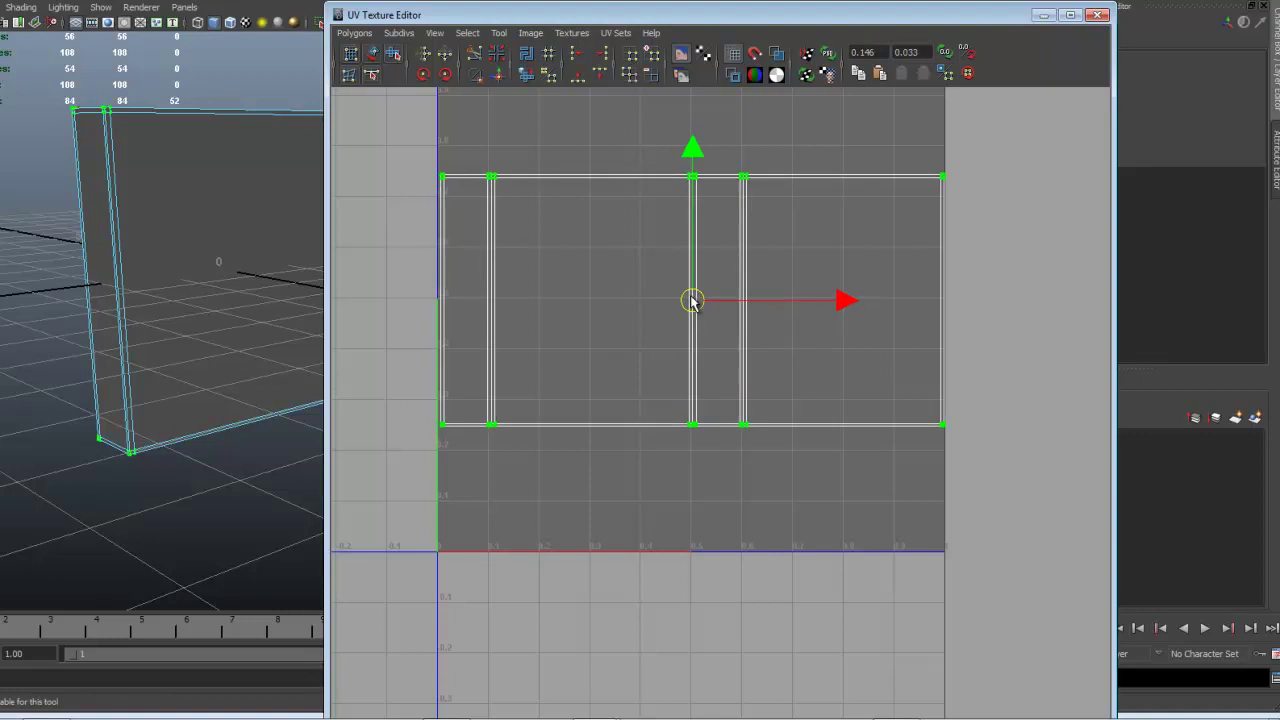
scroll(705, 328, down, 1)
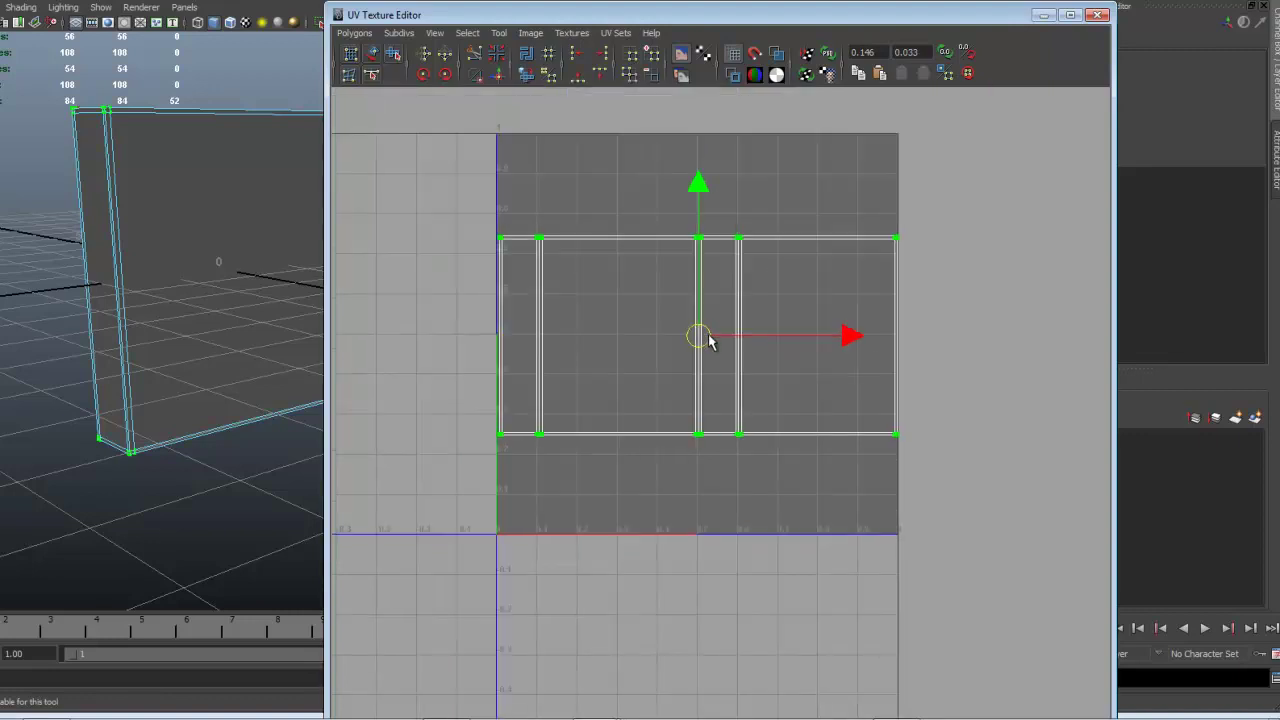
Nudge the sewn strip slightly sideways so both its ends lie just inside the 0-1 square
alt+middle_drag(748, 277, 749, 341)
scroll(842, 415, up, 1)
alt+middle_drag(861, 394, 940, 474)
scroll(800, 435, up, 3)
alt+middle_drag(541, 373, 847, 373)
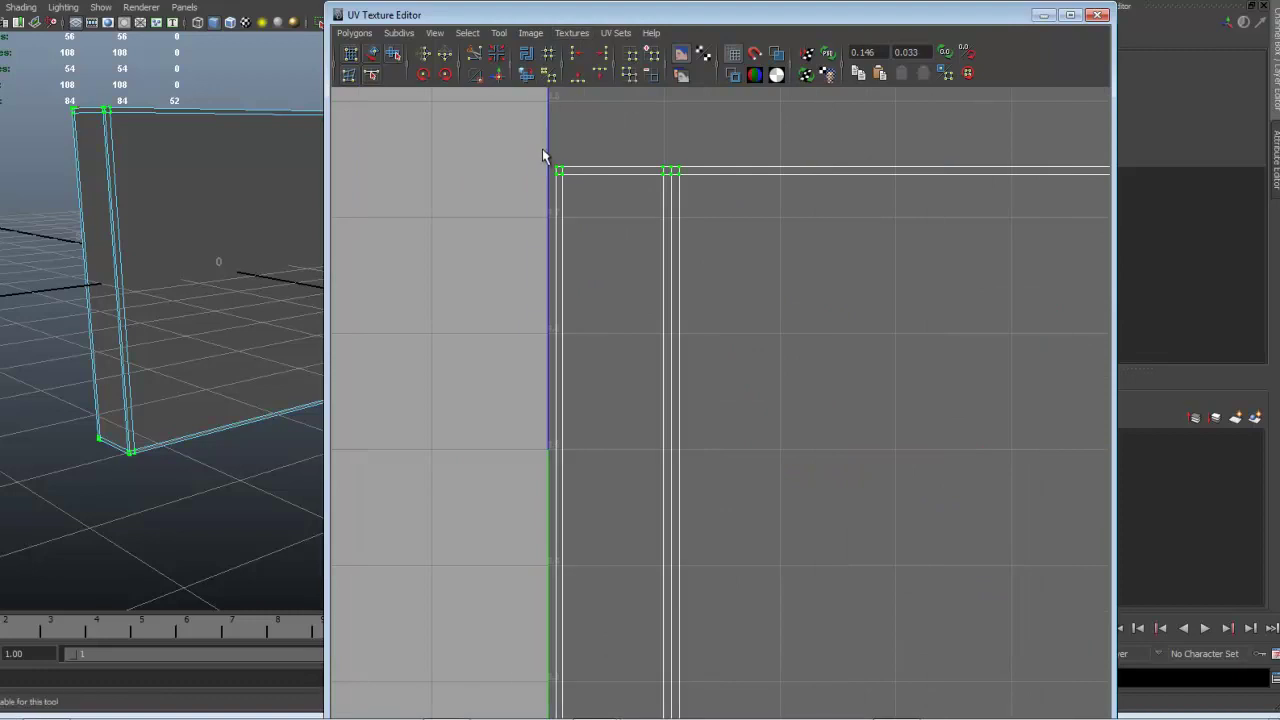
scroll(589, 512, down, 2)
alt+middle_drag(993, 256, 614, 318)
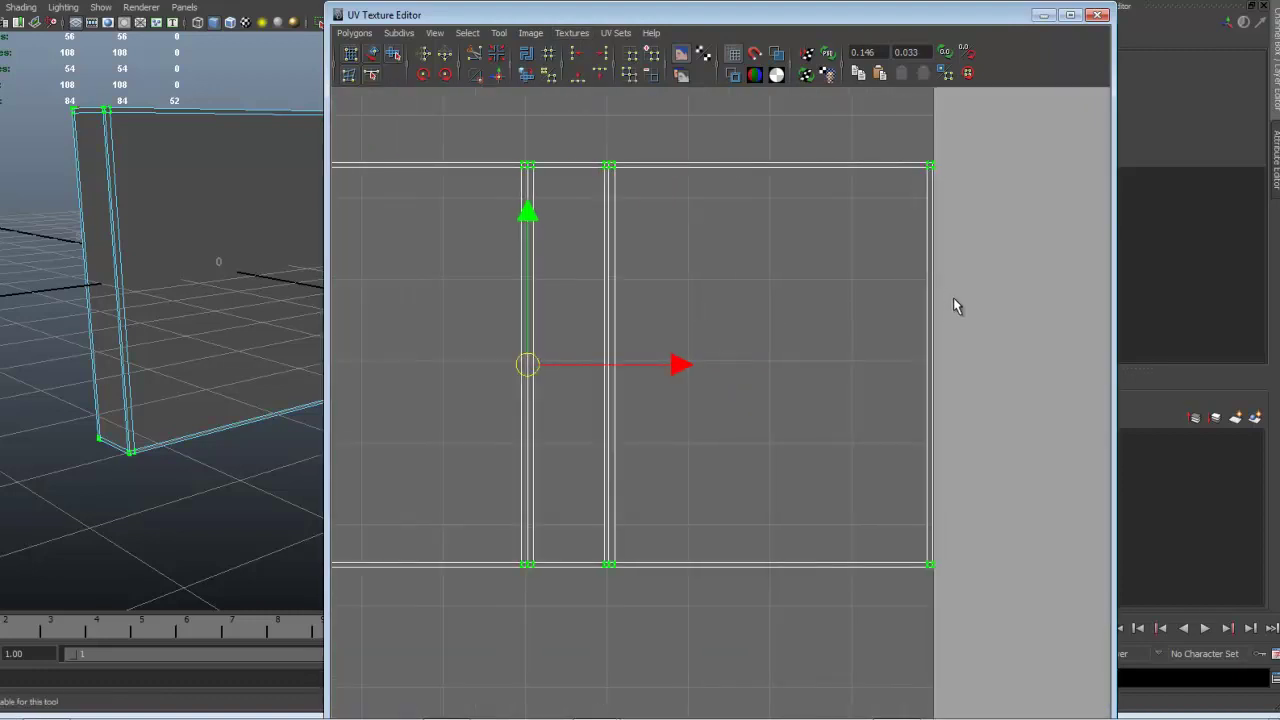
scroll(920, 330, up, 3)
alt+middle_drag(554, 363, 605, 369)
drag(607, 401, 604, 400)
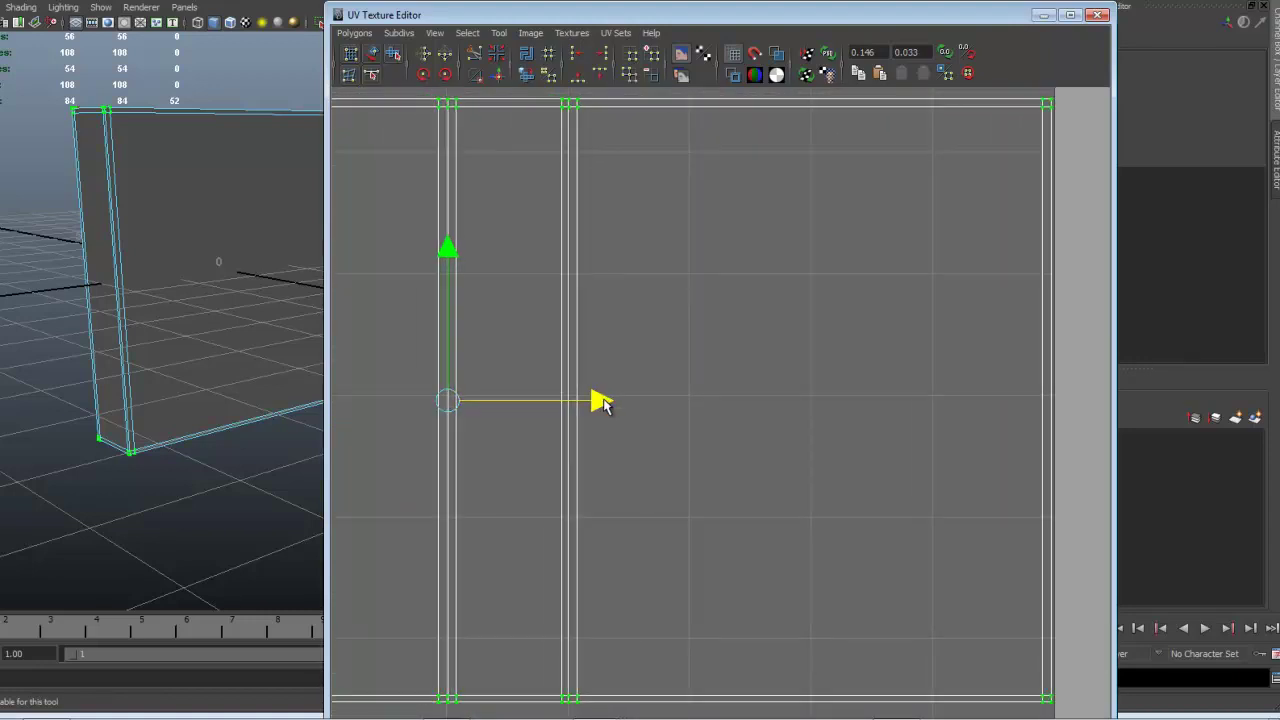
scroll(595, 410, down, 3)
alt+middle_drag(500, 417, 911, 408)
scroll(660, 386, up, 3)
scroll(661, 387, down, 8)
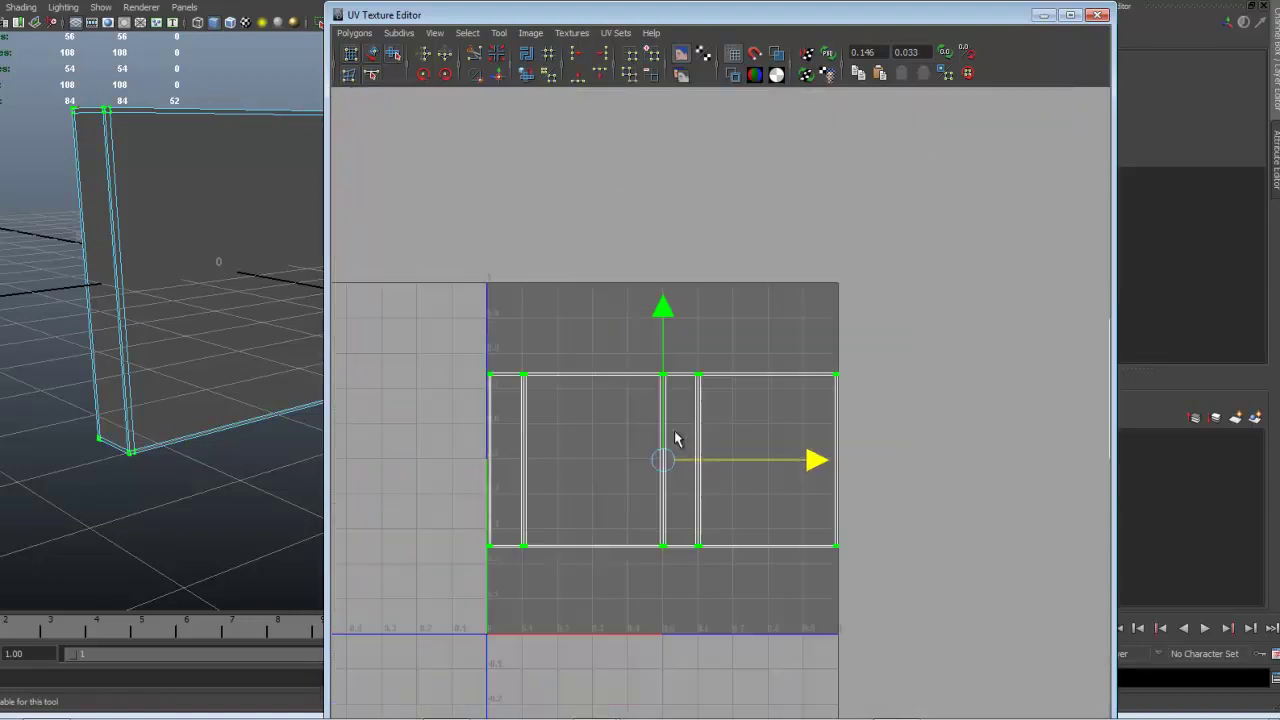
Select the two remaining cap shells outside the 0-1 square and move them together above the sewn strip
scroll(675, 438, down, 2)
drag(994, 295, 1112, 500)
drag(1063, 409, 660, 310)
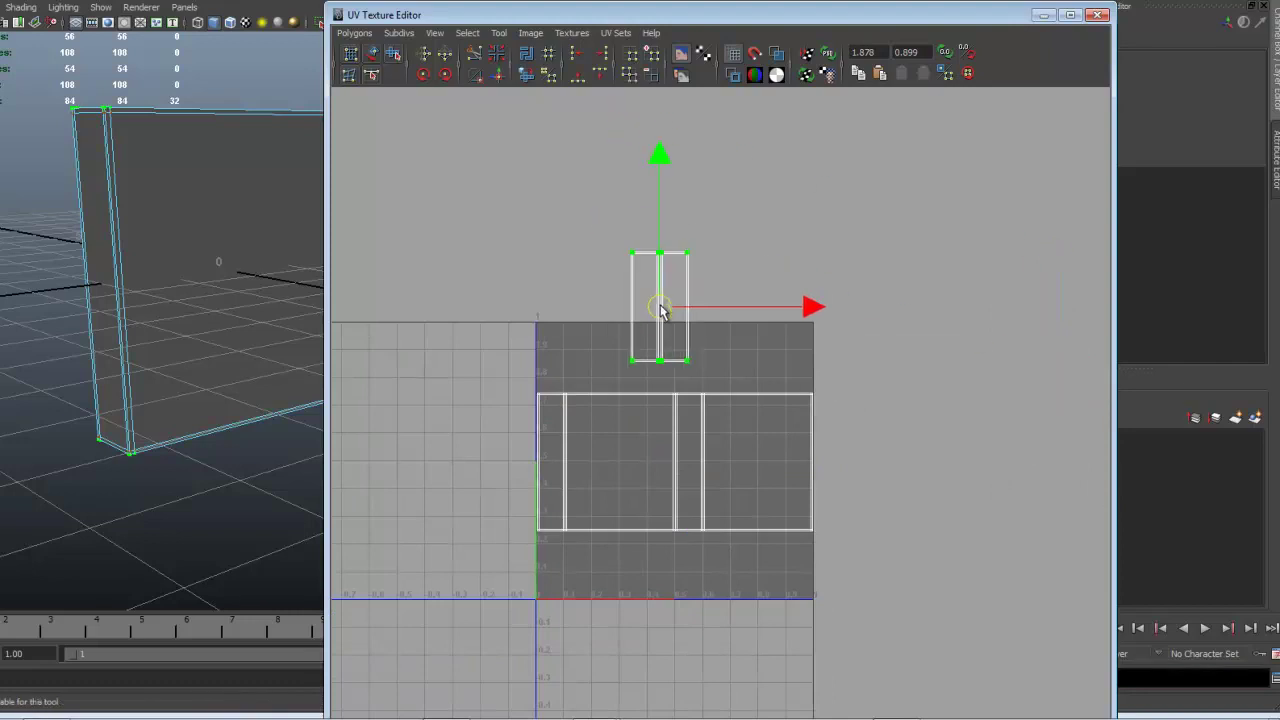
scroll(714, 314, up, 5)
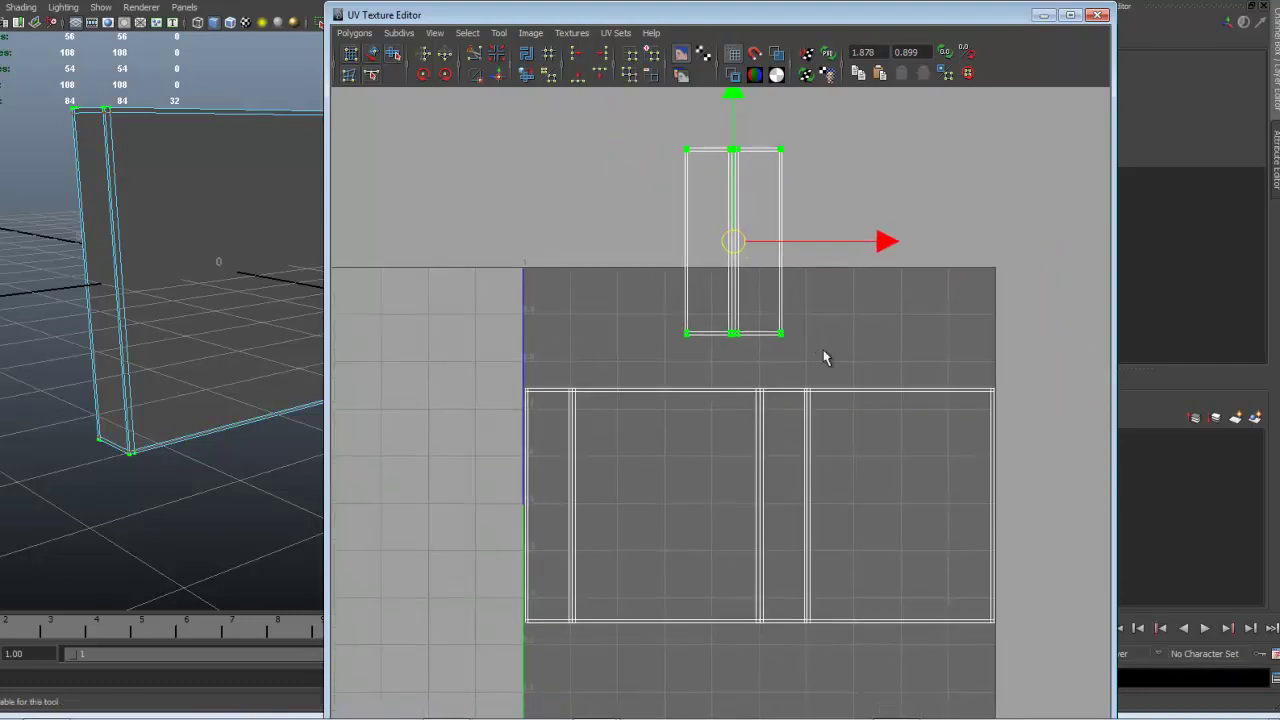
scroll(825, 357, up, 2)
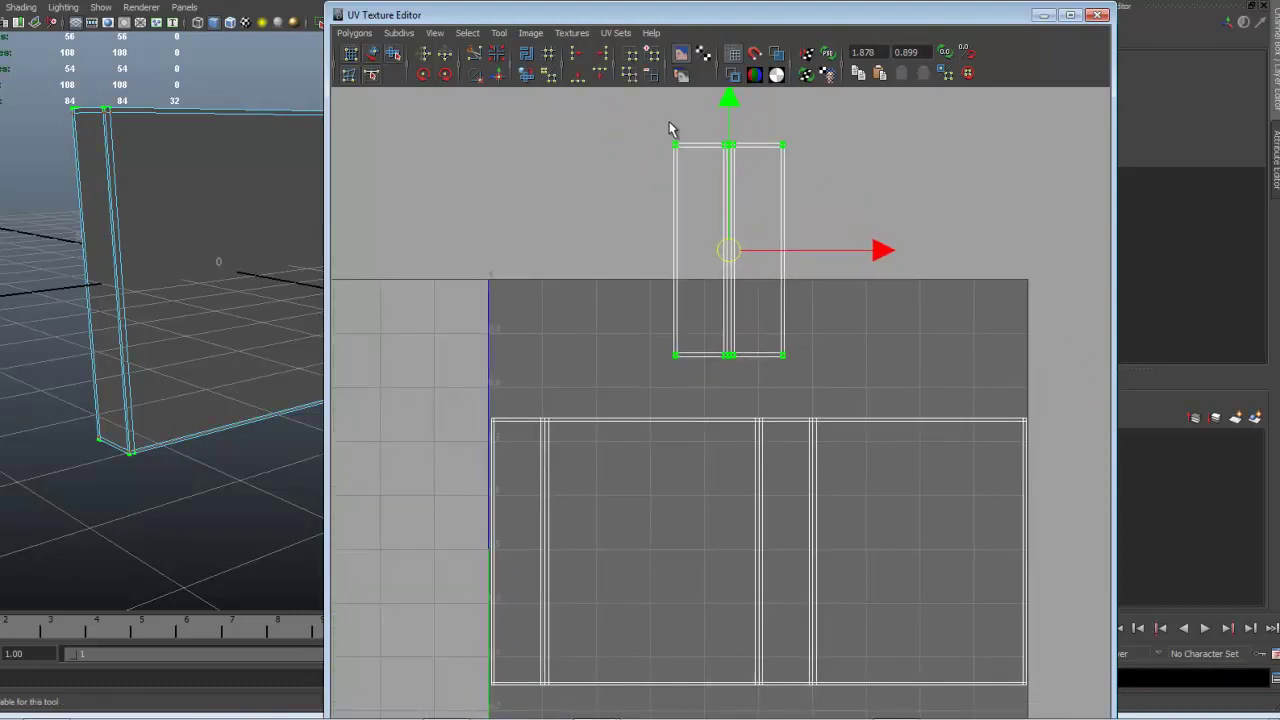
Separate the two cap shells by moving one above the strip's left part and the other above its right part
drag(674, 130, 680, 176)
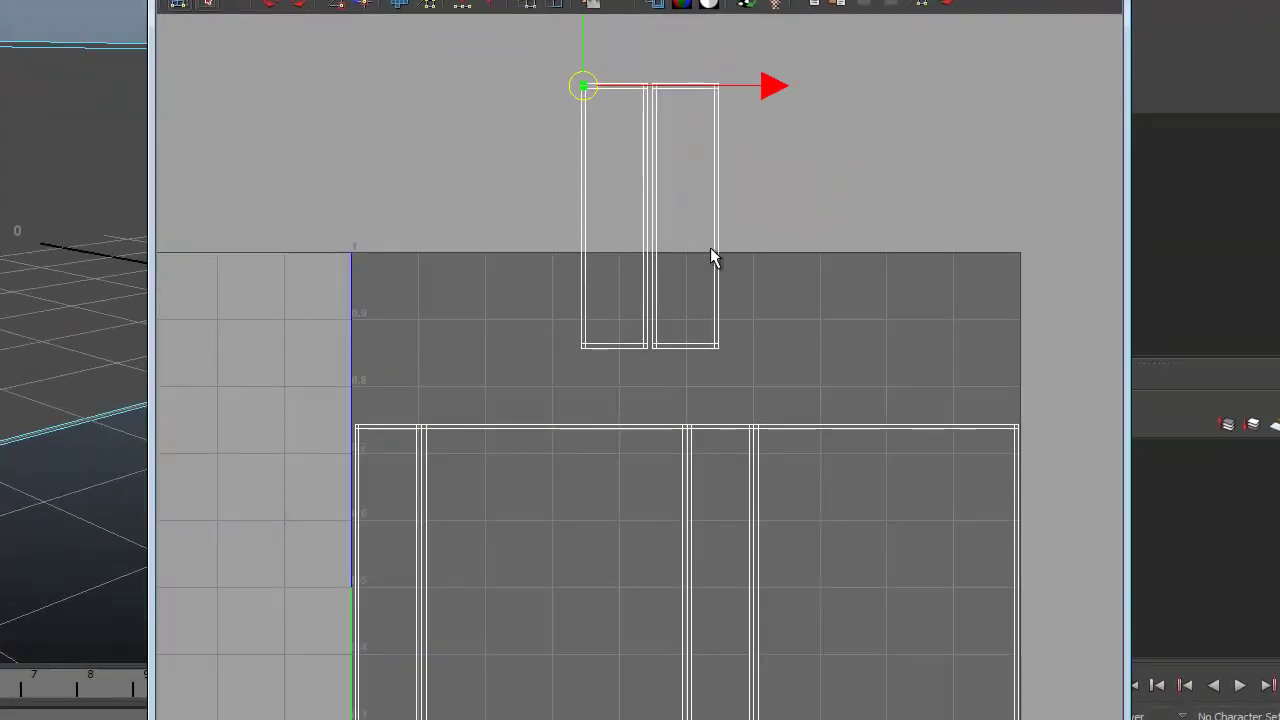
ctrl+right_drag(729, 281, 680, 250)
drag(606, 214, 463, 242)
drag(625, 80, 757, 306)
drag(694, 220, 908, 232)
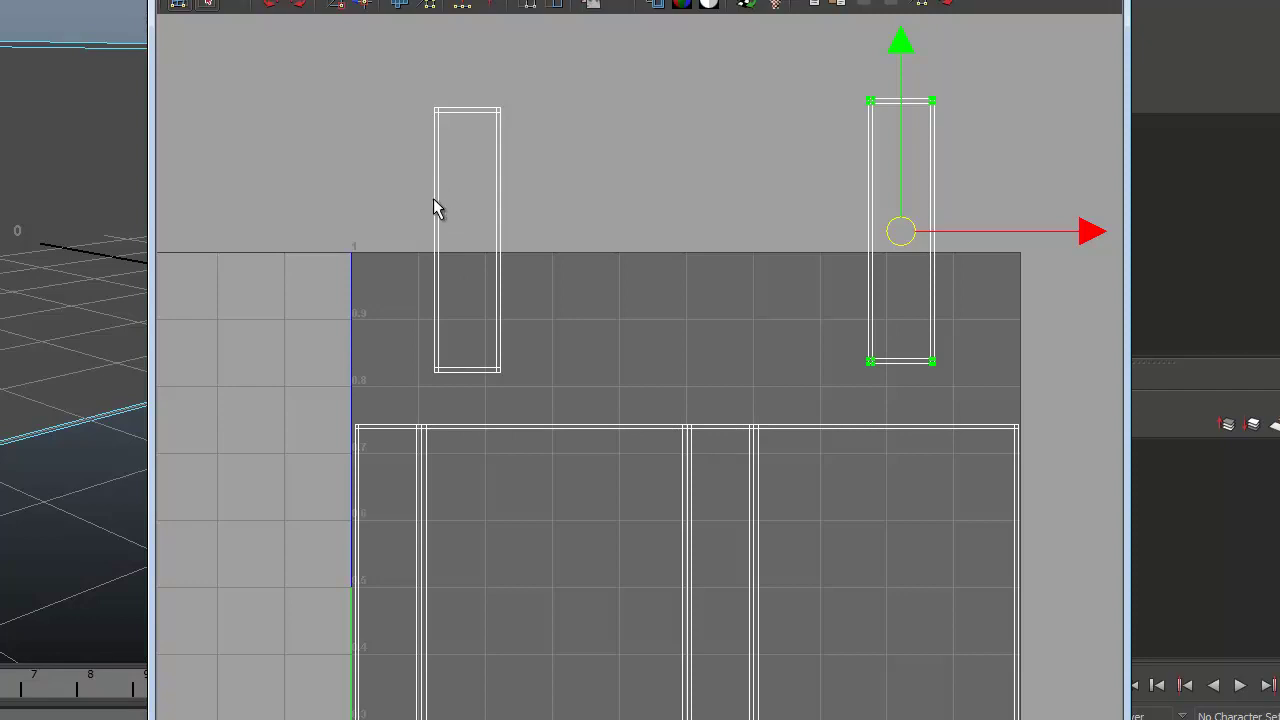
Select the left cap shell's long outer edges one at a time to find their matching edges on the strip
click(437, 230)
click(431, 242)
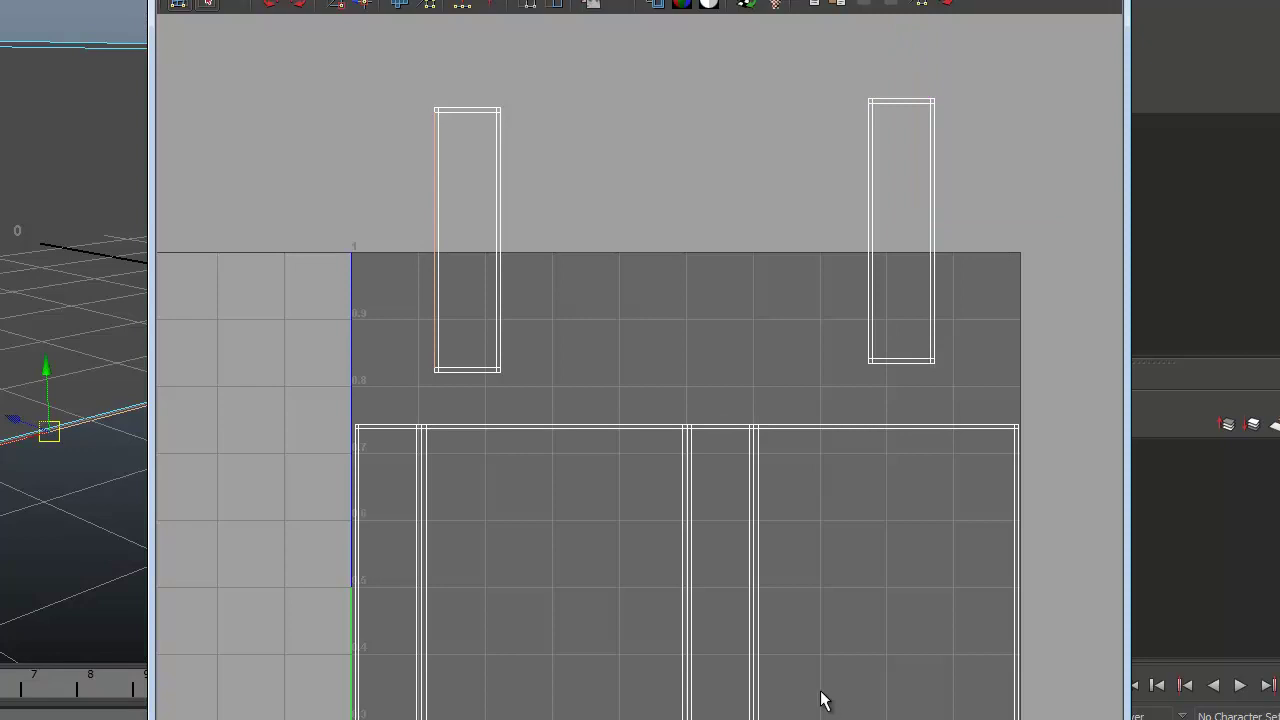
alt+middle_drag(778, 518, 776, 482)
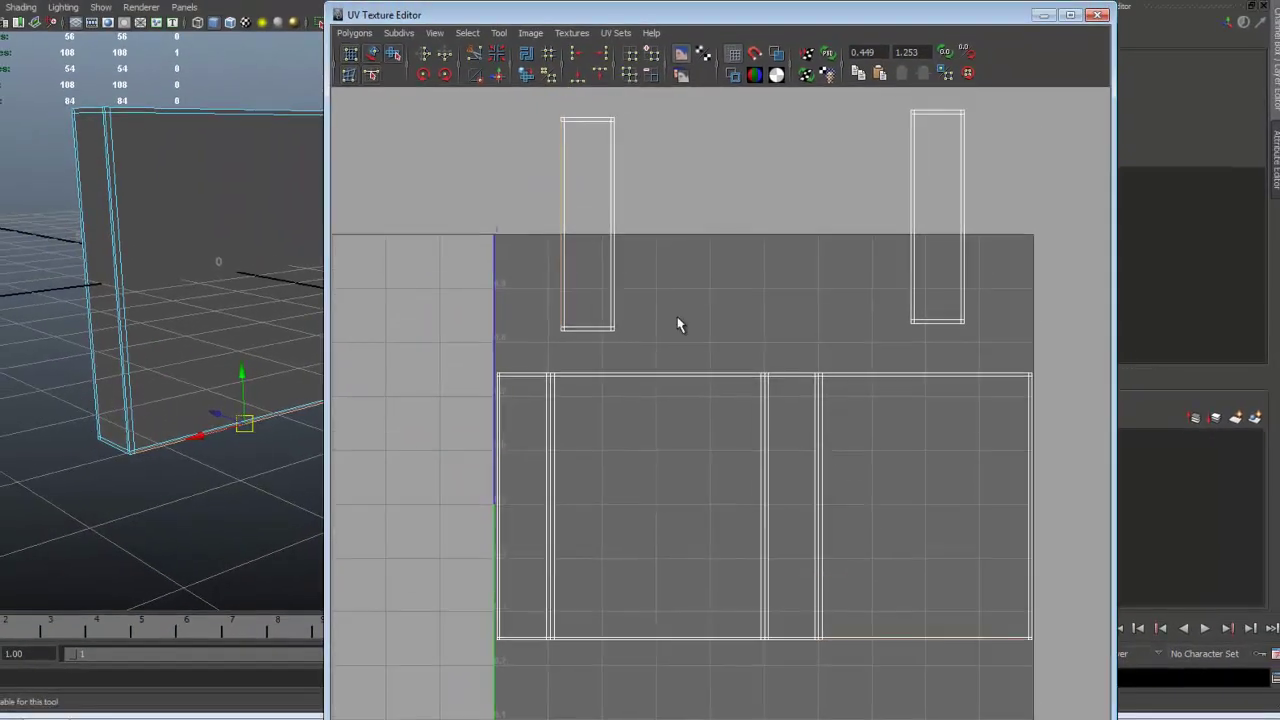
alt+right_drag(678, 325, 680, 286)
alt+middle_drag(680, 286, 720, 394)
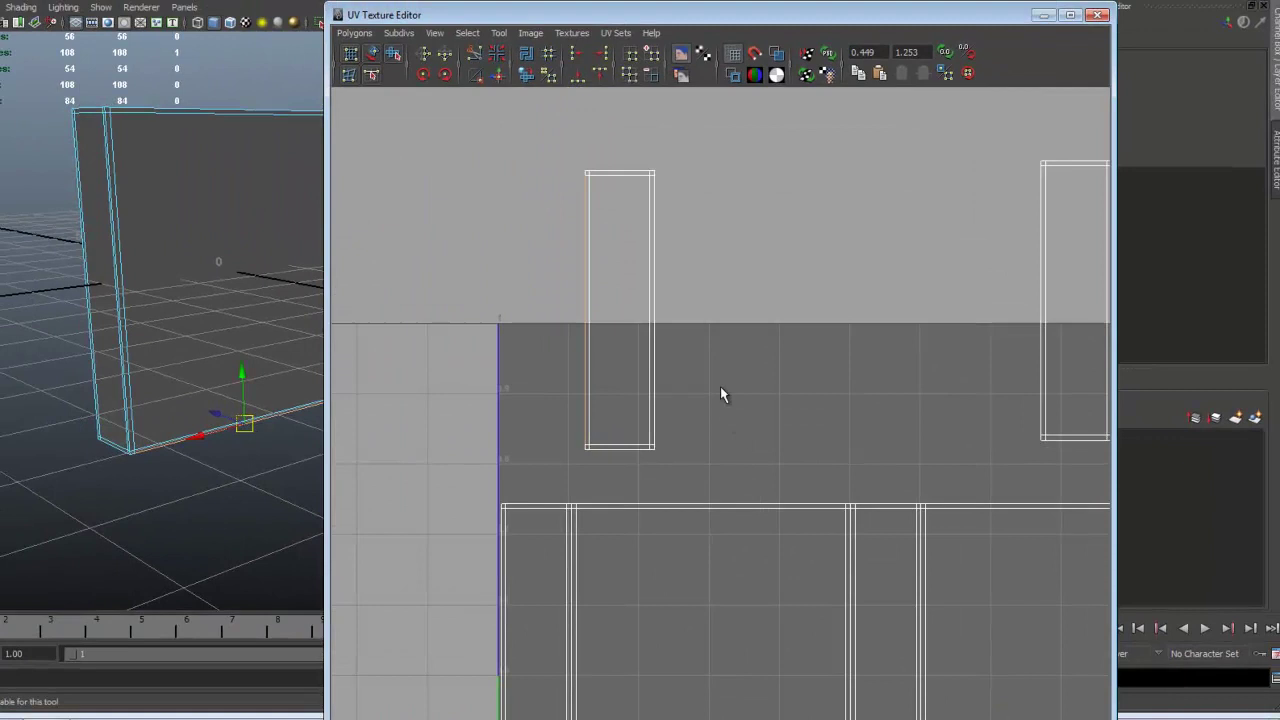
click(654, 282)
alt+middle_drag(760, 573, 773, 289)
alt+middle_drag(783, 357, 739, 448)
scroll(755, 425, down, 3)
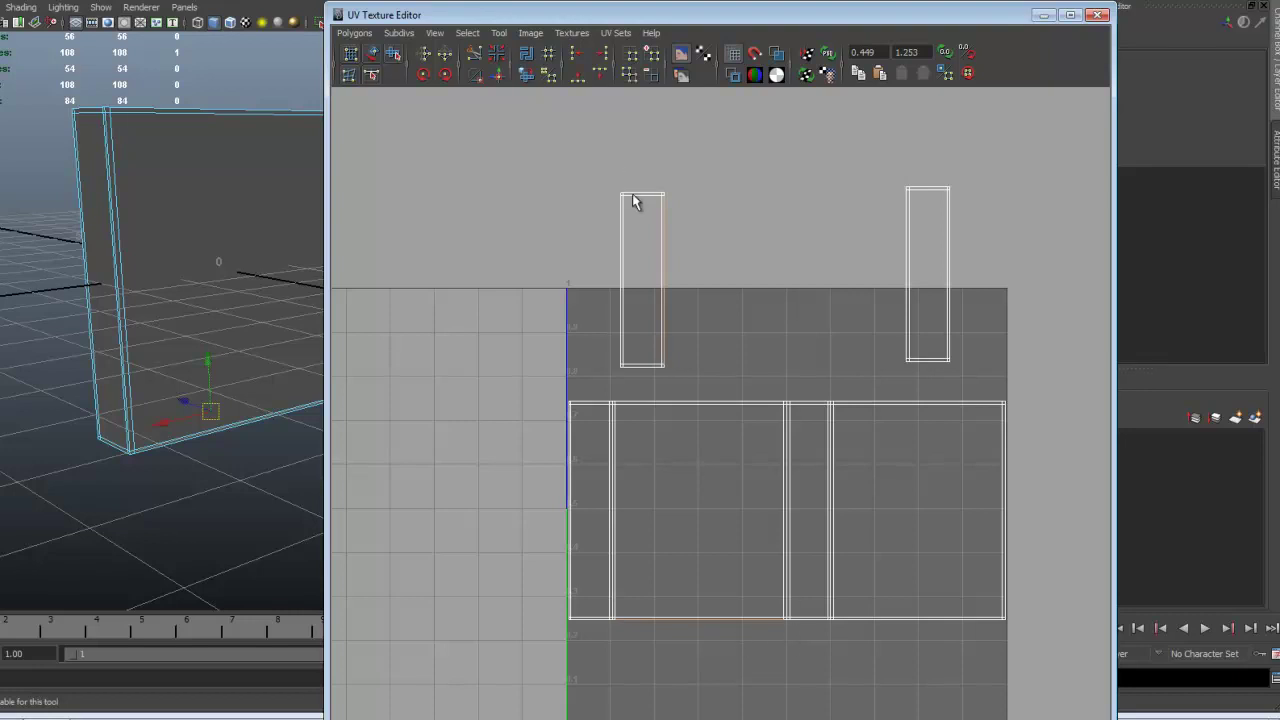
Rotate the whole left cap shell 90° counterclockwise and place it directly below the front-face shell
drag(594, 157, 700, 390)
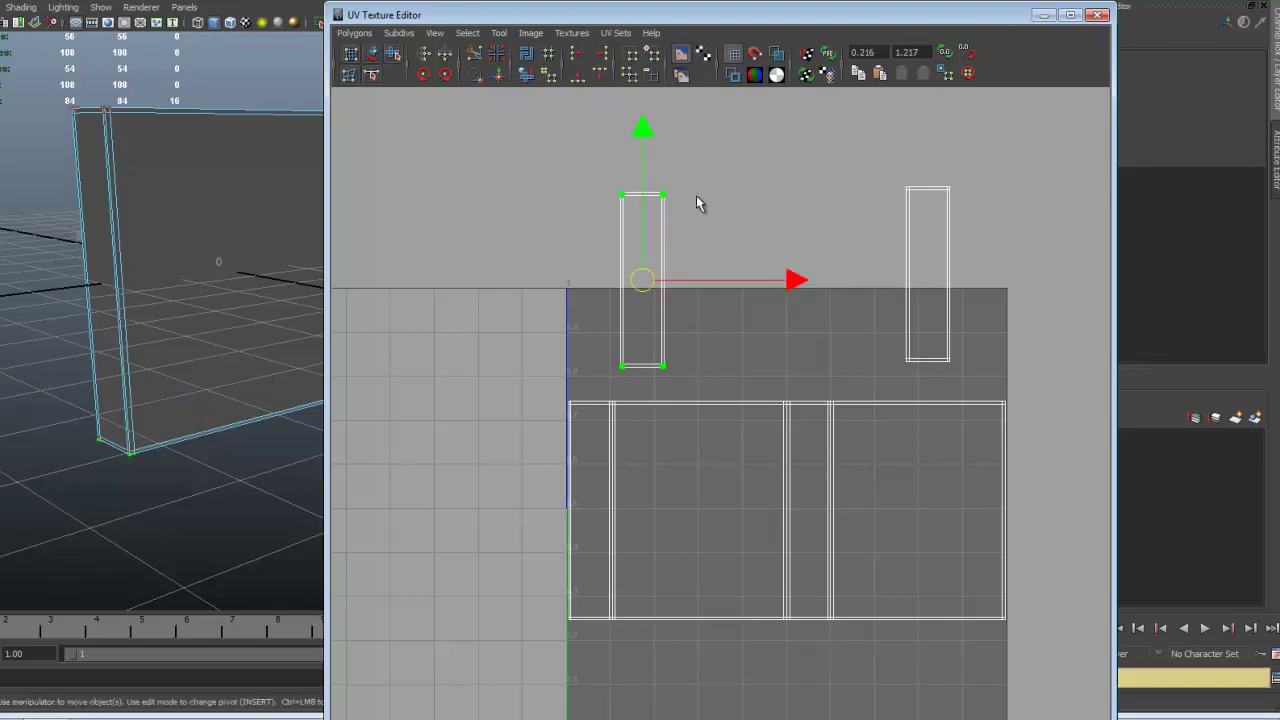
click(425, 75)
click(425, 75)
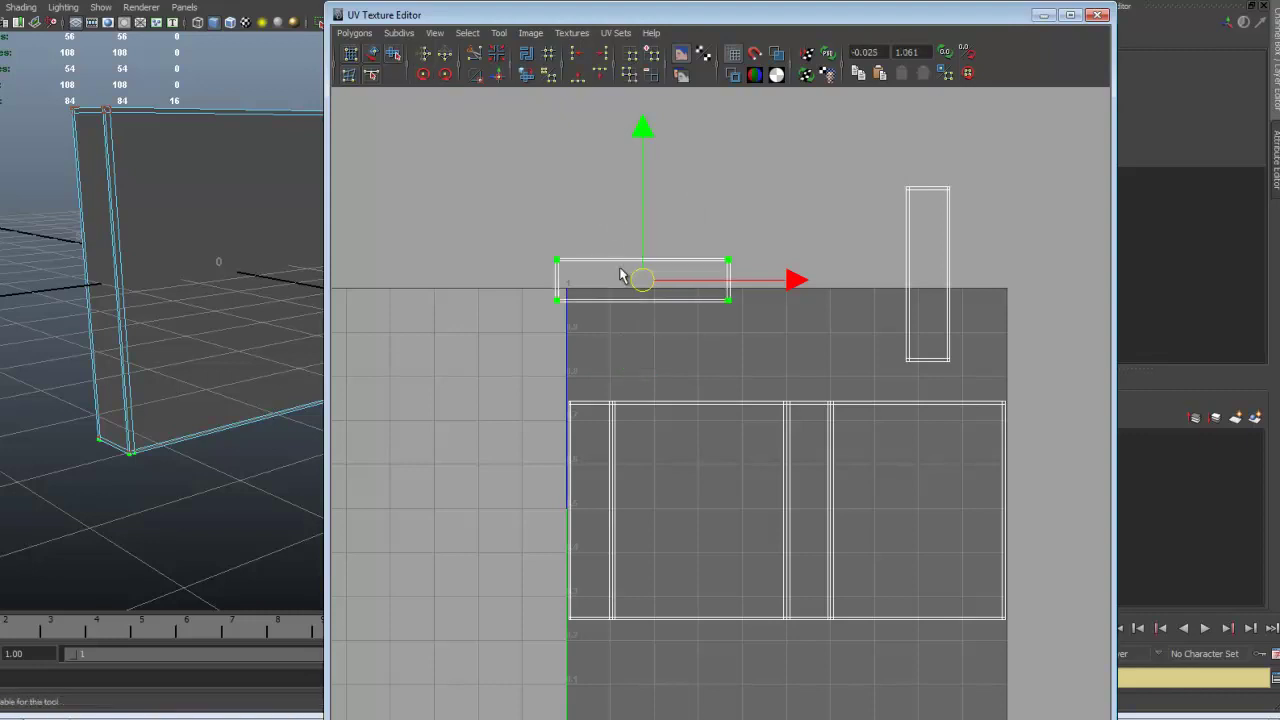
drag(641, 280, 700, 676)
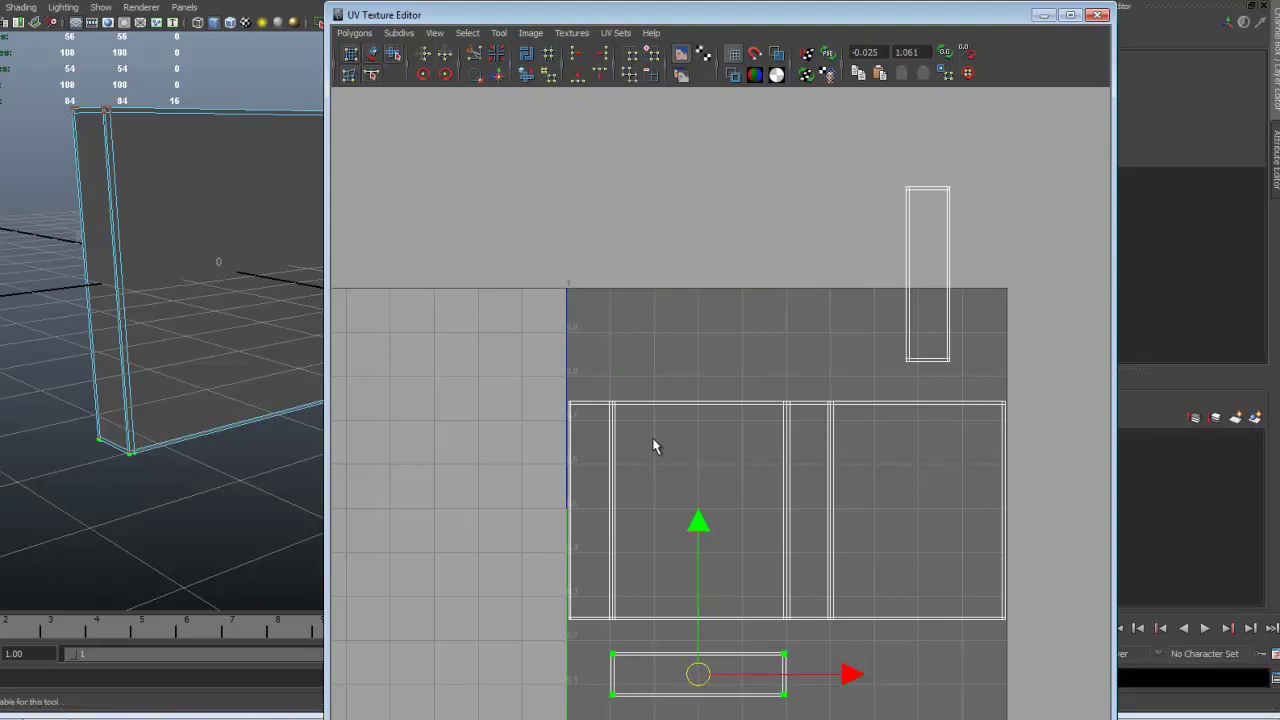
scroll(626, 377, up, 6)
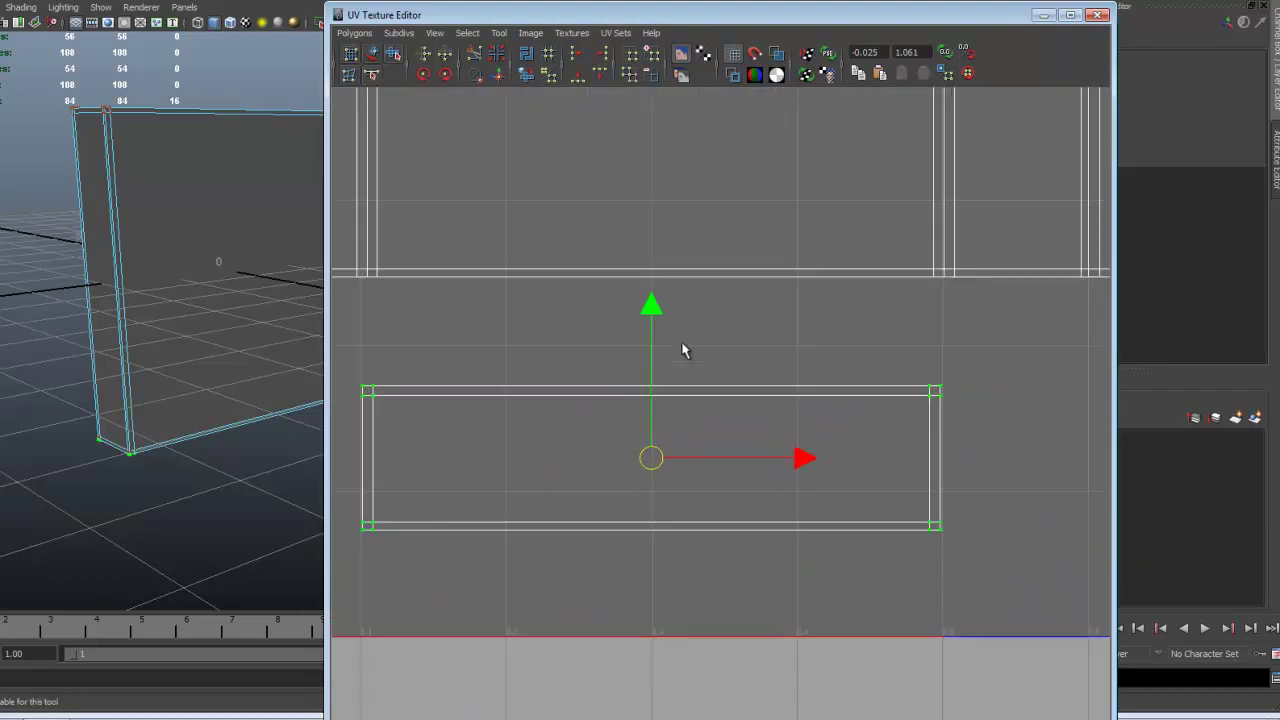
alt+middle_drag(643, 341, 684, 349)
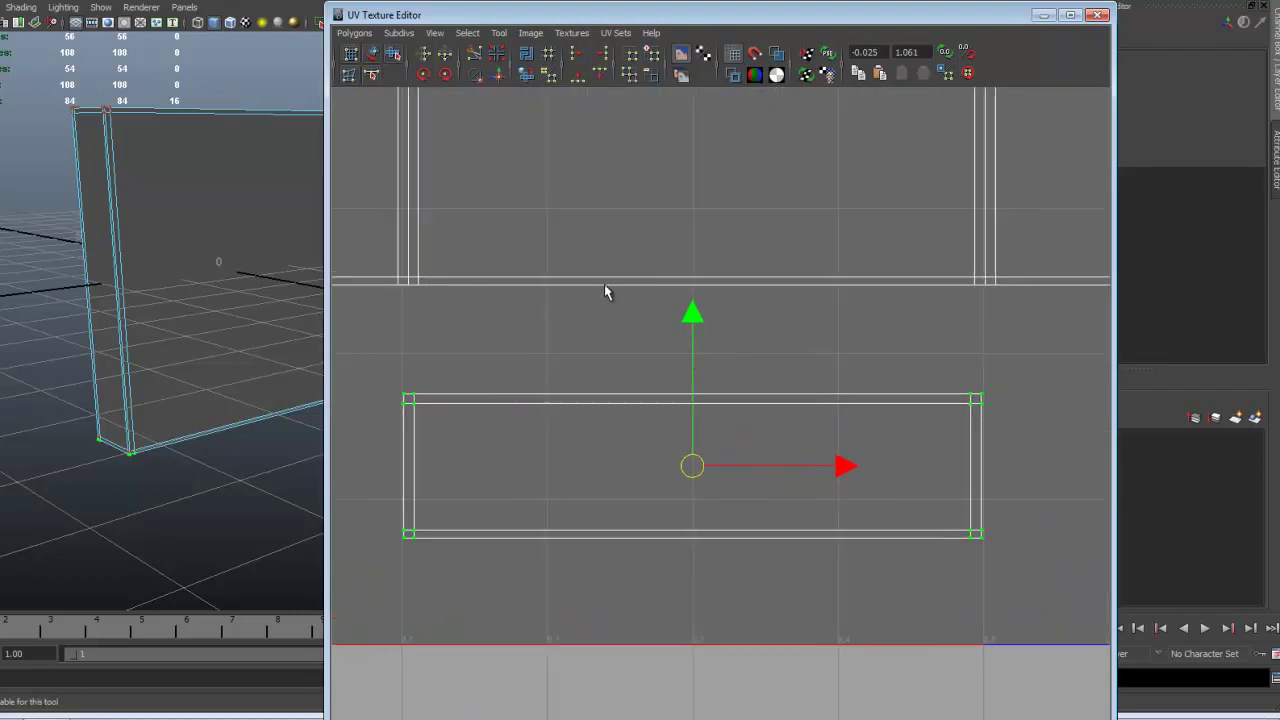
Select the front-face shell's full bottom edge, including both short end segments, and Move and Sew it to the cap shell below
click(489, 282)
scroll(451, 307, up, 2)
alt+middle_drag(495, 308, 713, 397)
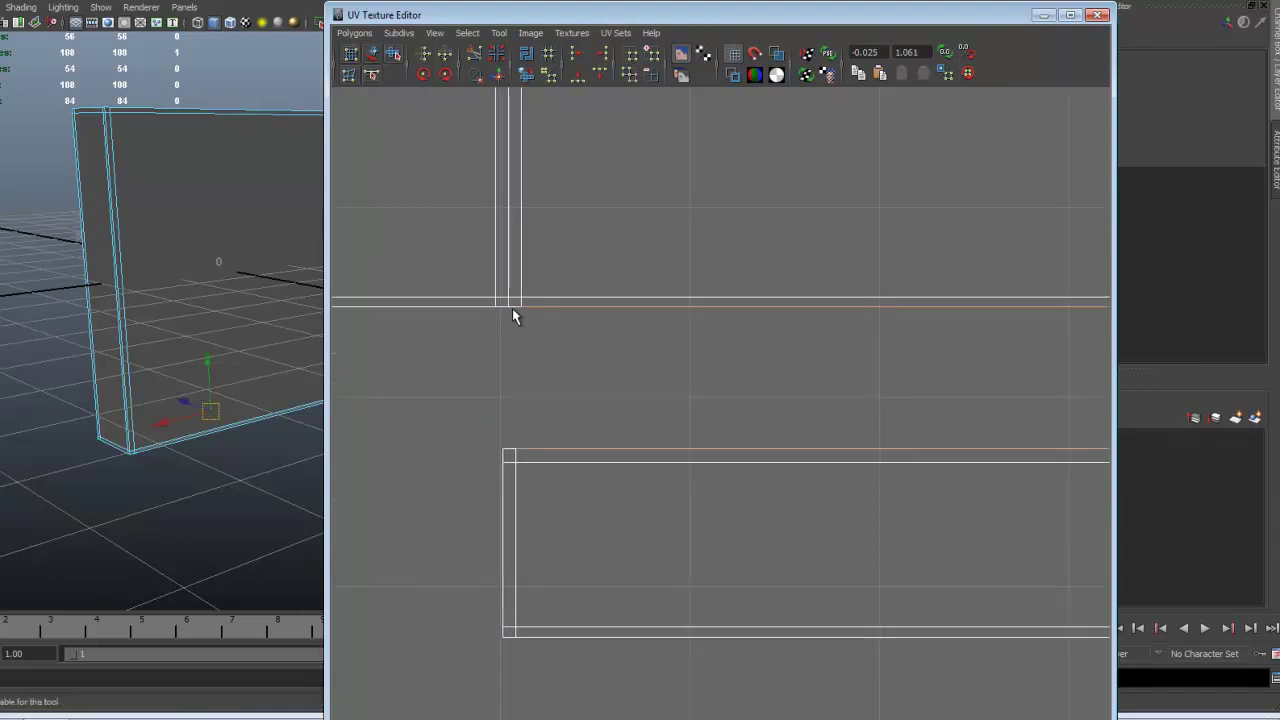
shift+click(512, 306)
alt+middle_drag(760, 362, 347, 364)
shift+click(839, 309)
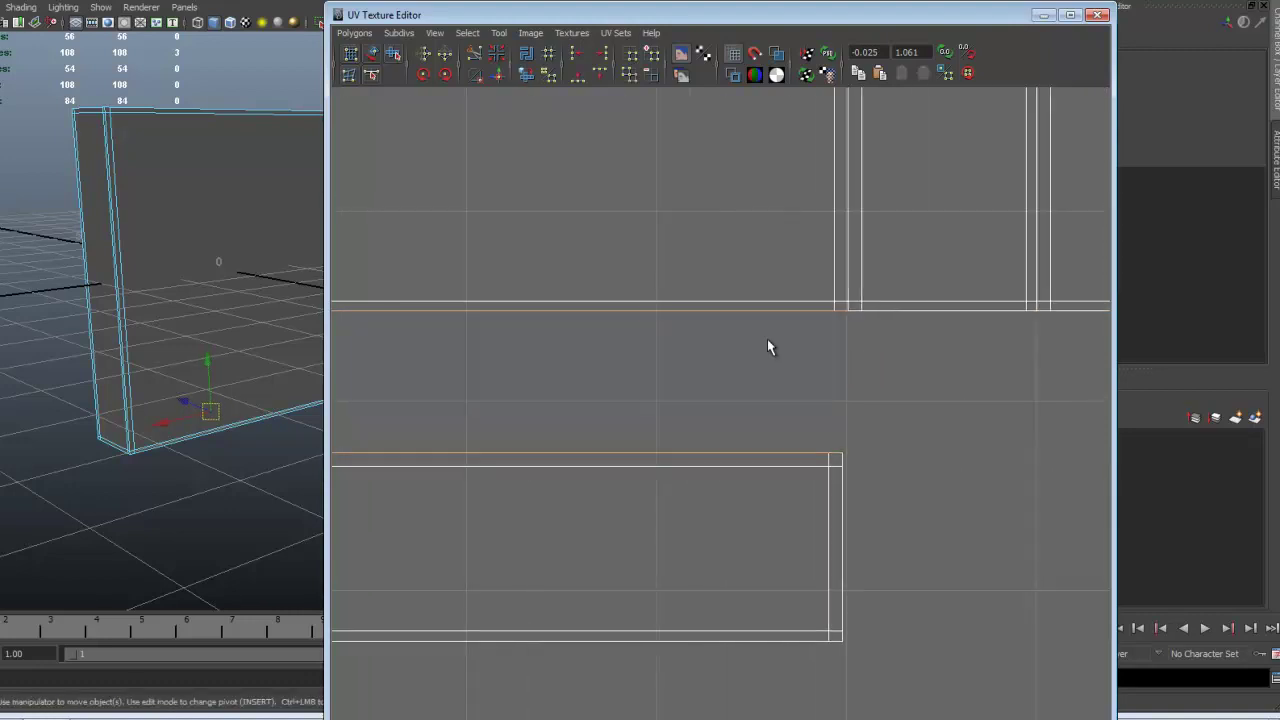
click(354, 33)
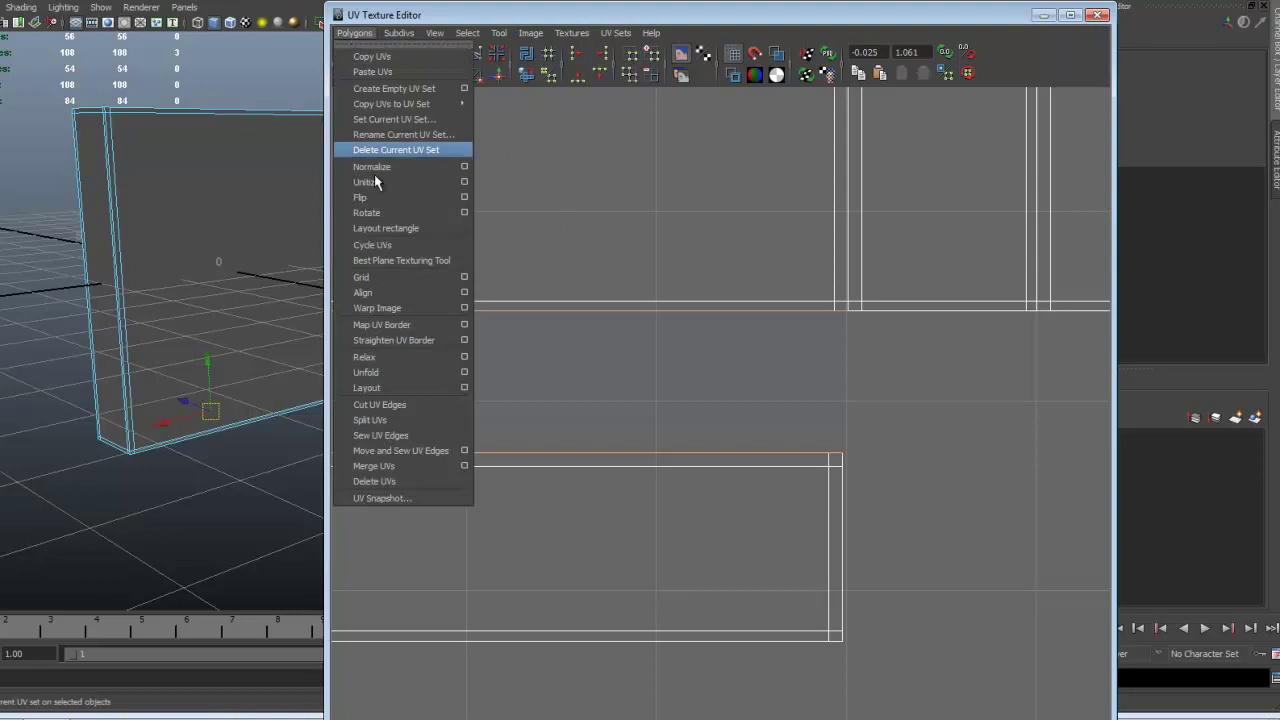
click(400, 451)
scroll(749, 505, down, 5)
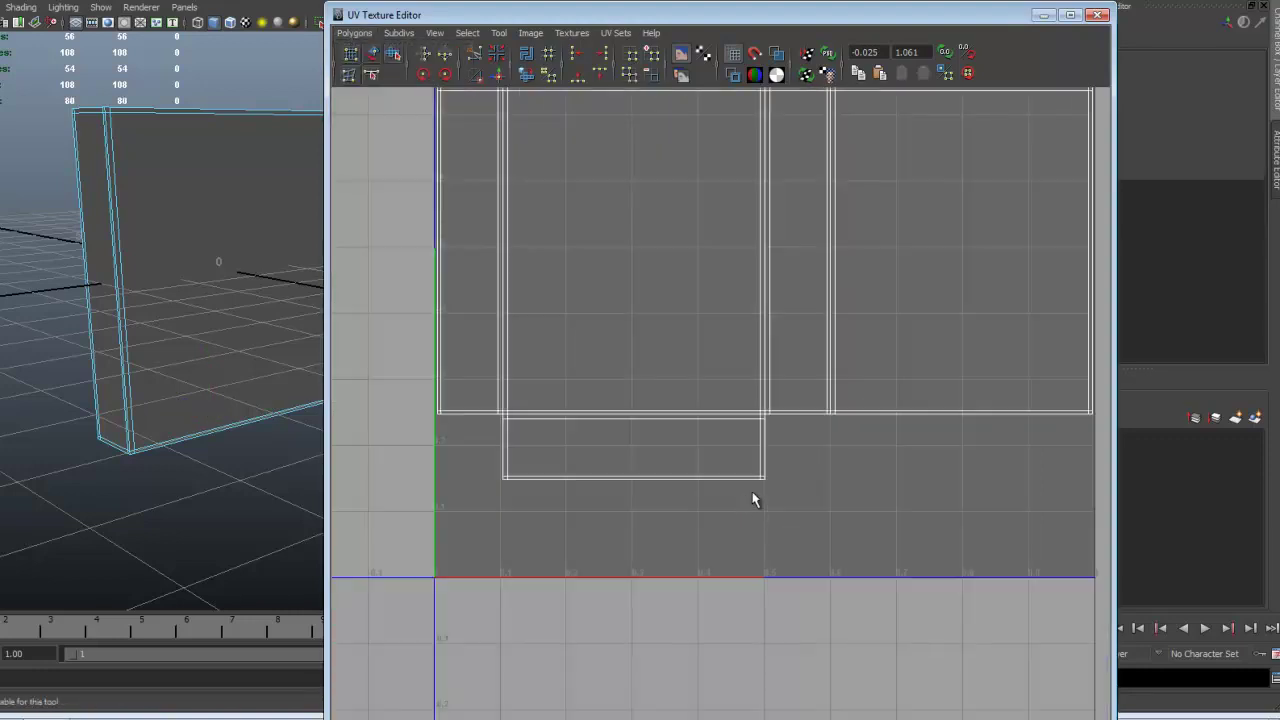
Select all UVs of the remaining cap shell and move it above the front-face shell
scroll(871, 531, down, 3)
alt+middle_drag(864, 545, 814, 616)
scroll(911, 506, up, 3)
alt+middle_drag(935, 437, 806, 619)
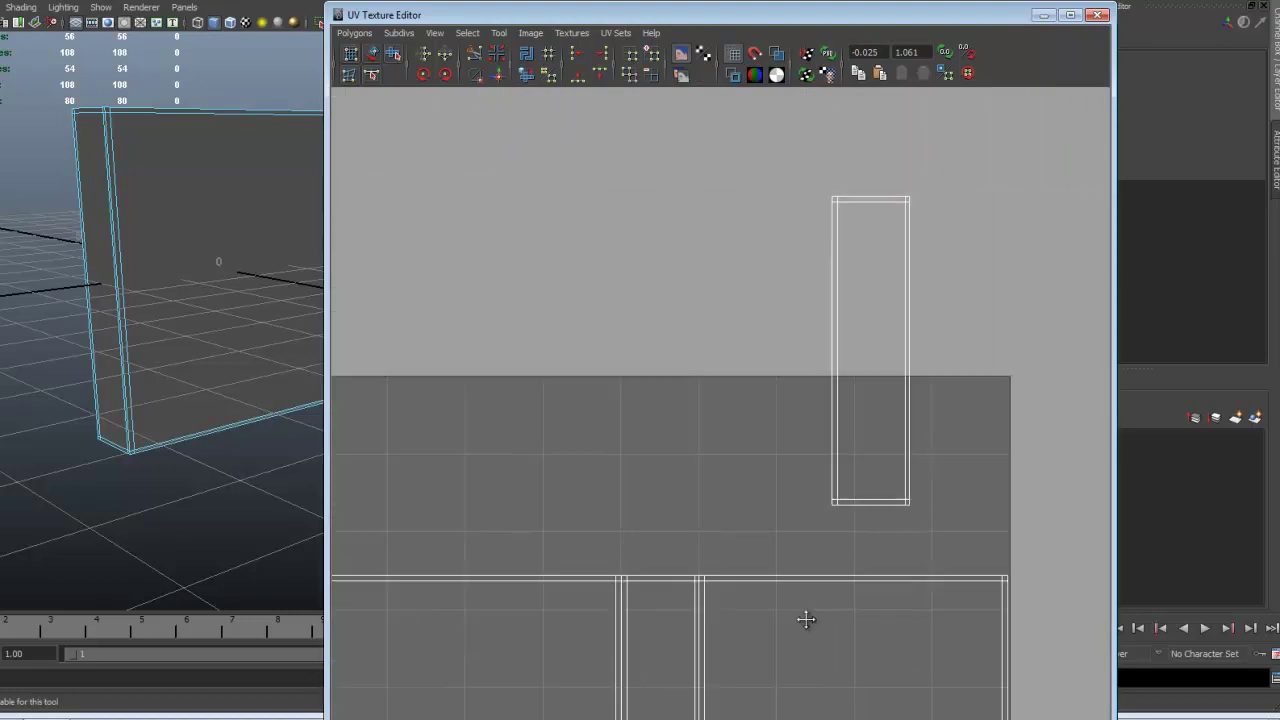
drag(816, 176, 928, 527)
scroll(924, 520, down, 1)
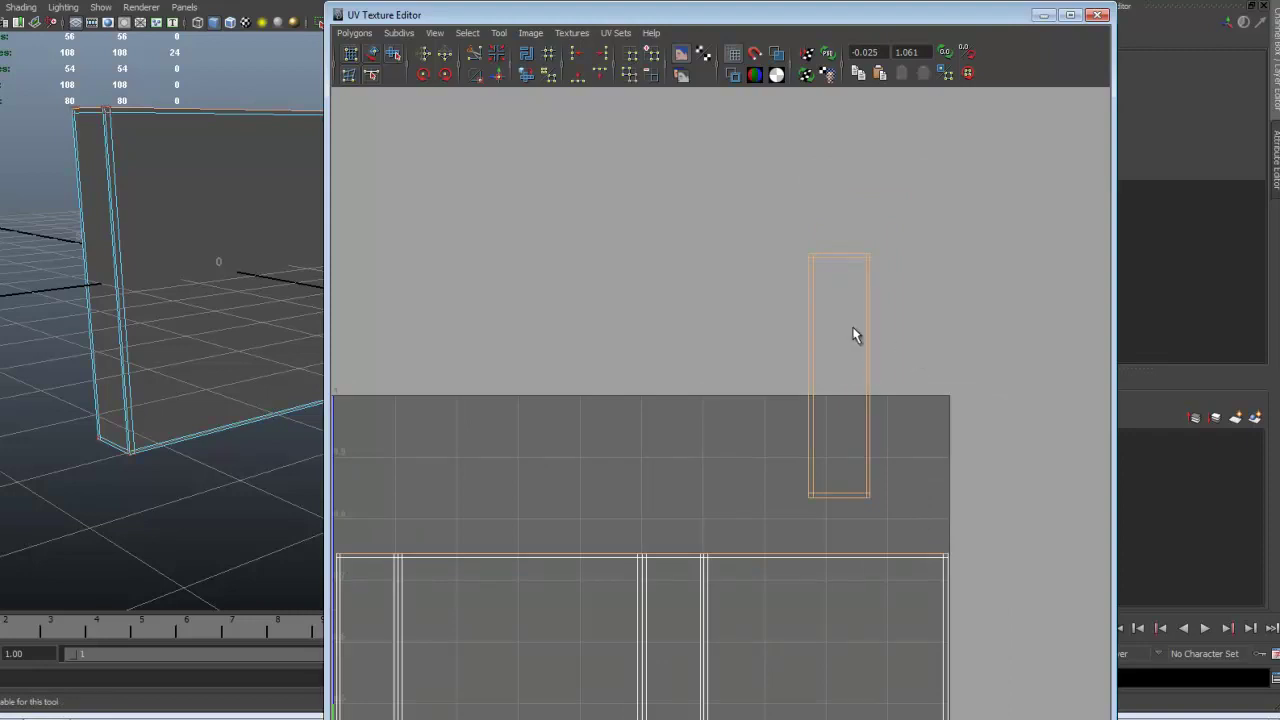
drag(786, 230, 920, 446)
drag(928, 518, 927, 518)
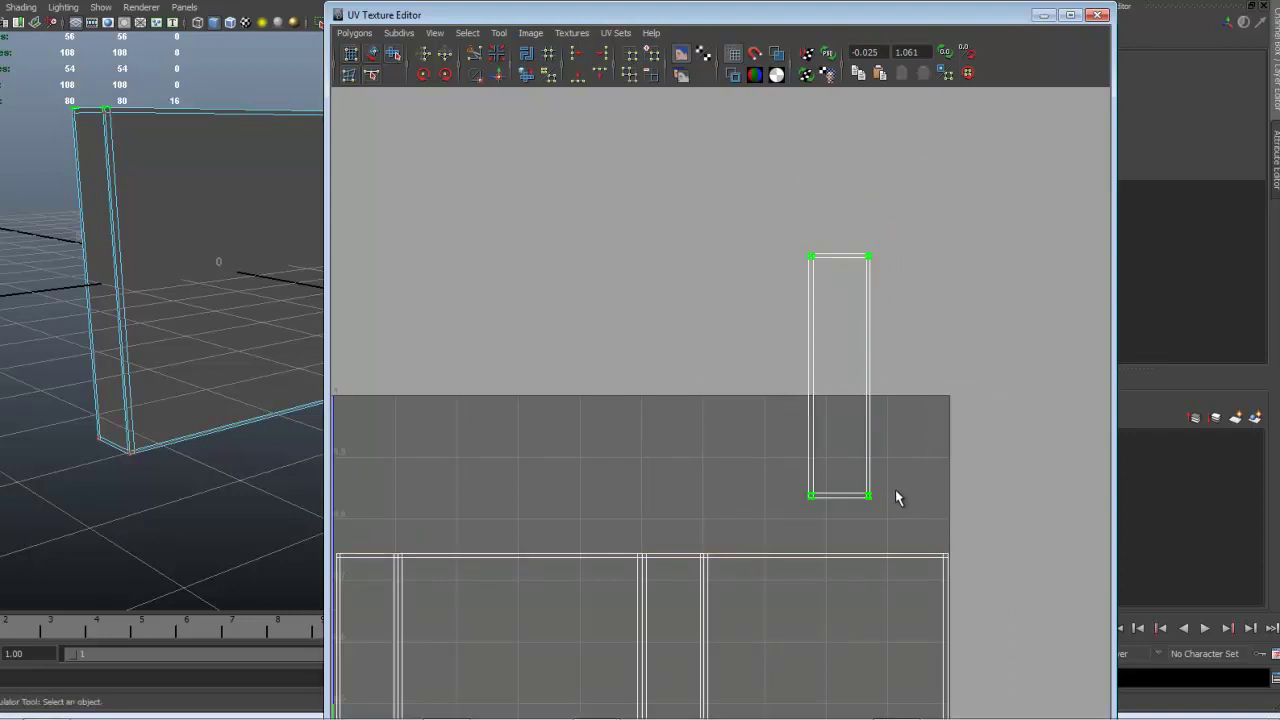
alt+right_drag(895, 489, 788, 512)
alt+middle_drag(690, 540, 810, 546)
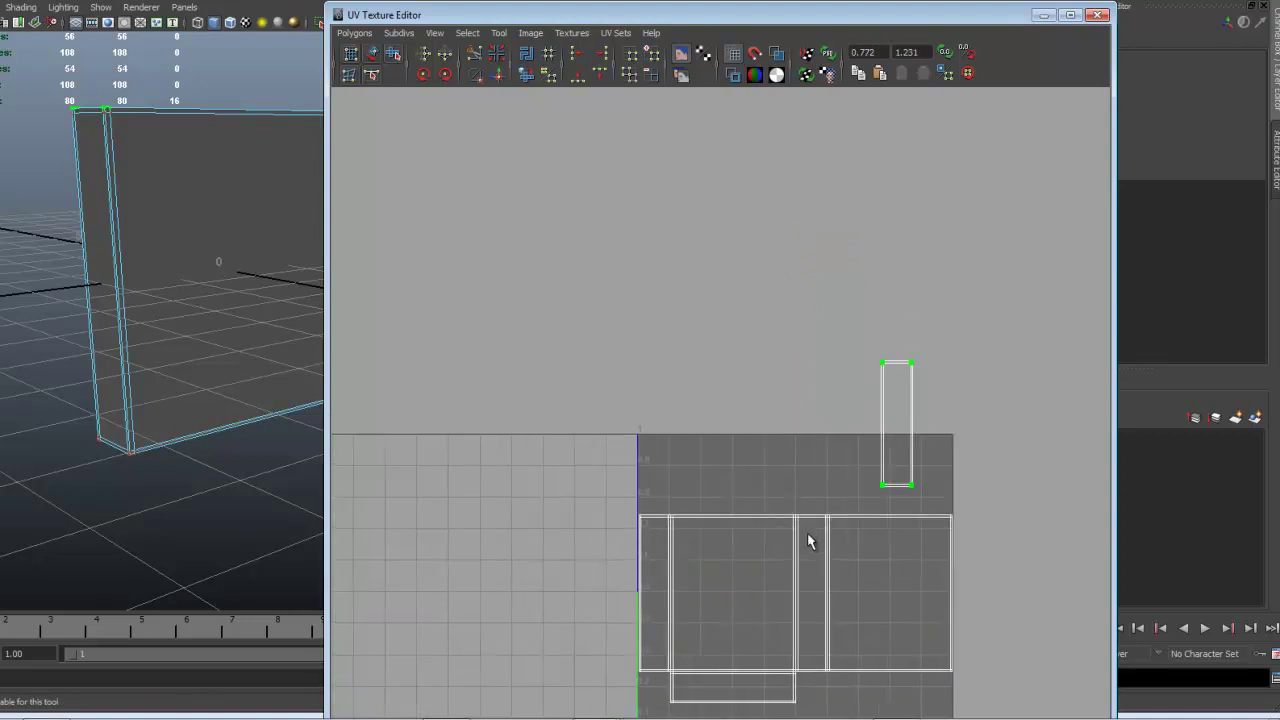
key(w)
drag(900, 426, 743, 447)
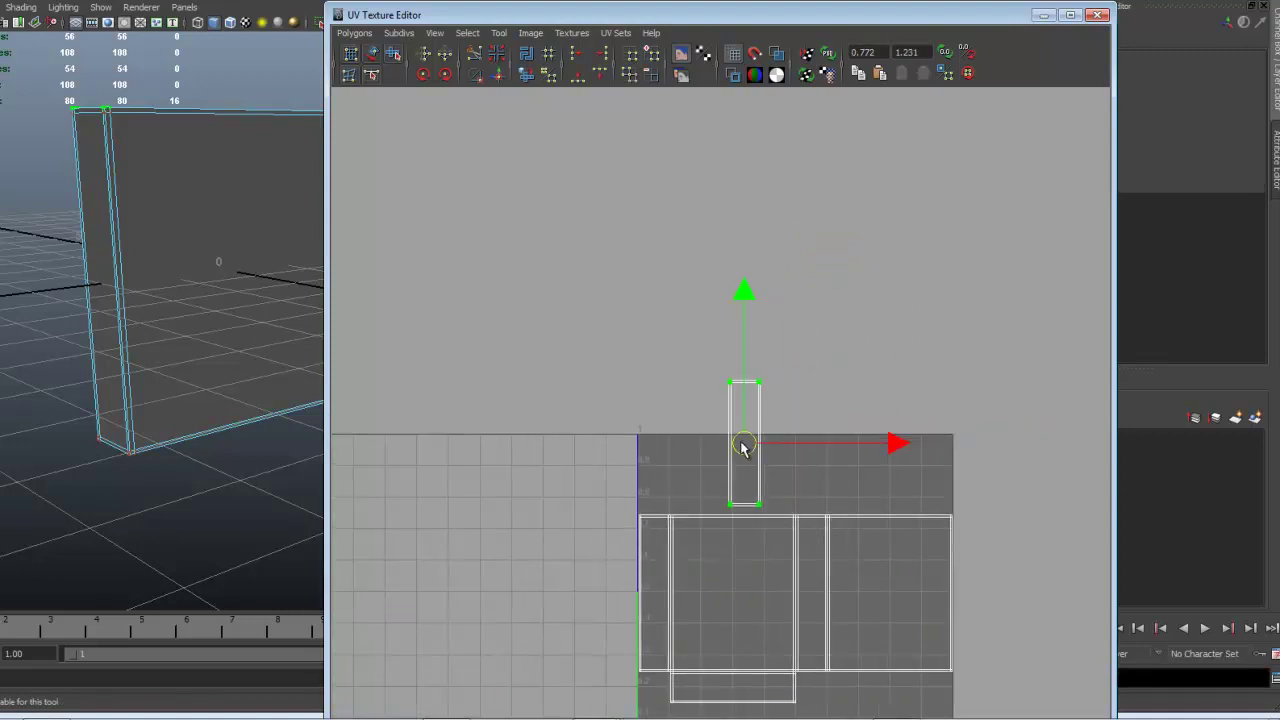
Select the remaining cap shell's long outer edges one at a time to identify which matches the front-face shell's top edge
scroll(745, 449, up, 4)
alt+middle_drag(814, 438, 829, 383)
scroll(787, 480, up, 2)
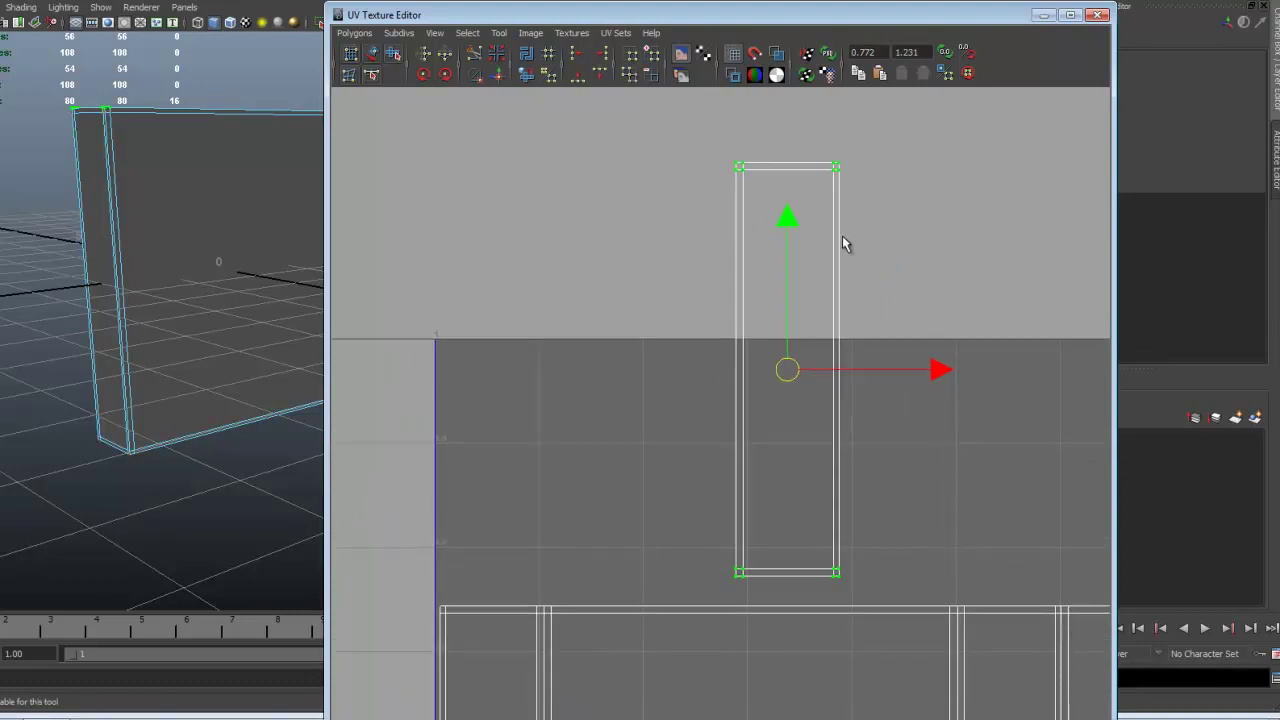
key(F10)
click(838, 261)
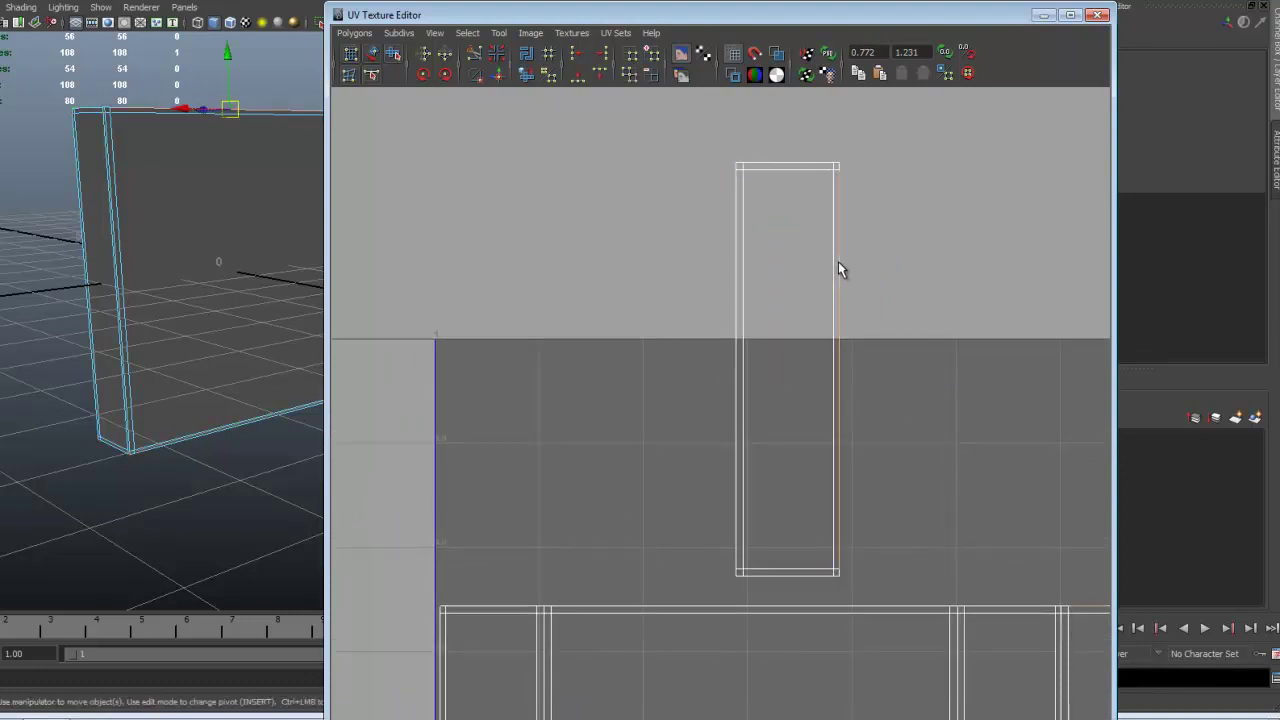
scroll(838, 263, down, 1)
click(732, 380)
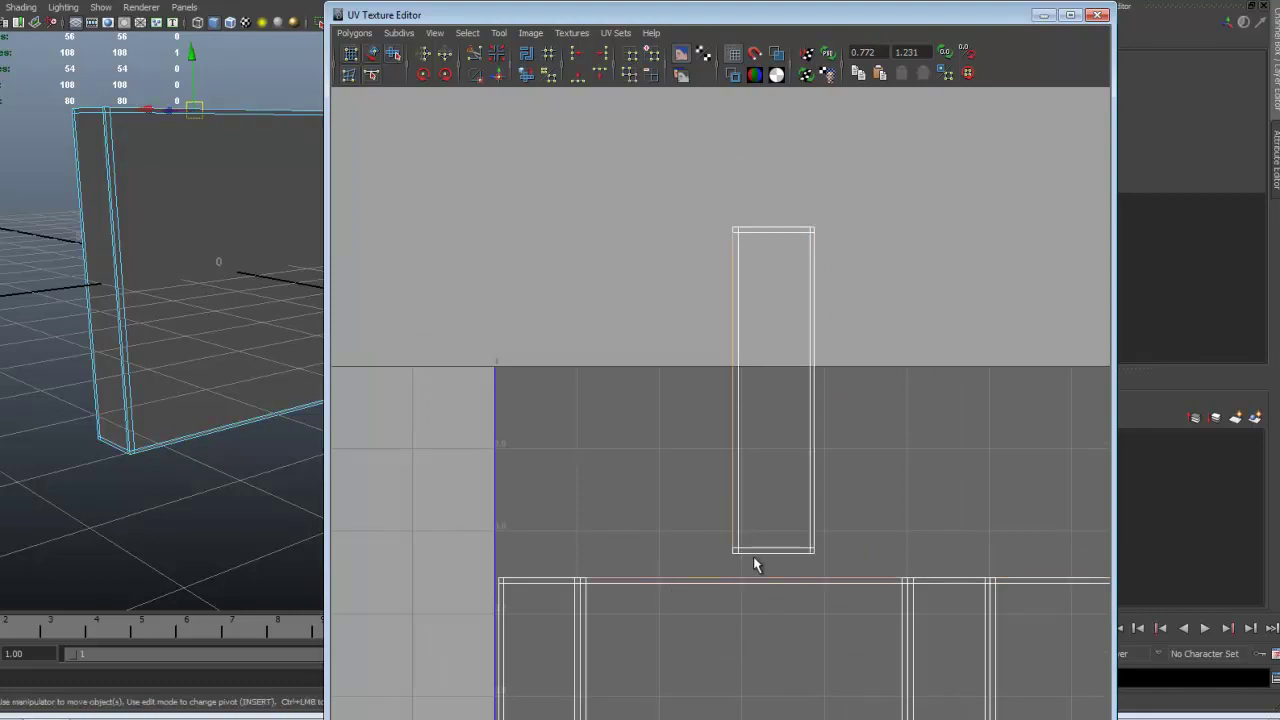
Select all UVs of the upper cap shell and rotate it 90° counterclockwise
drag(703, 190, 770, 298)
drag(871, 533, 860, 543)
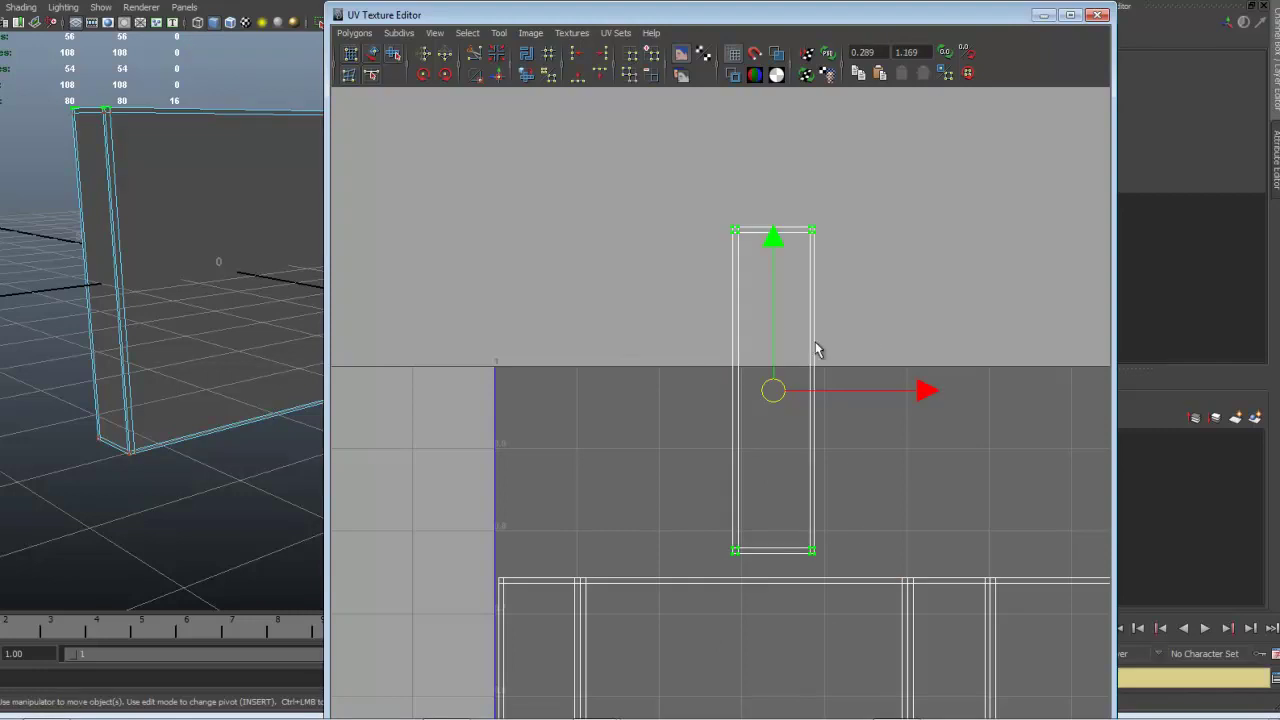
click(423, 75)
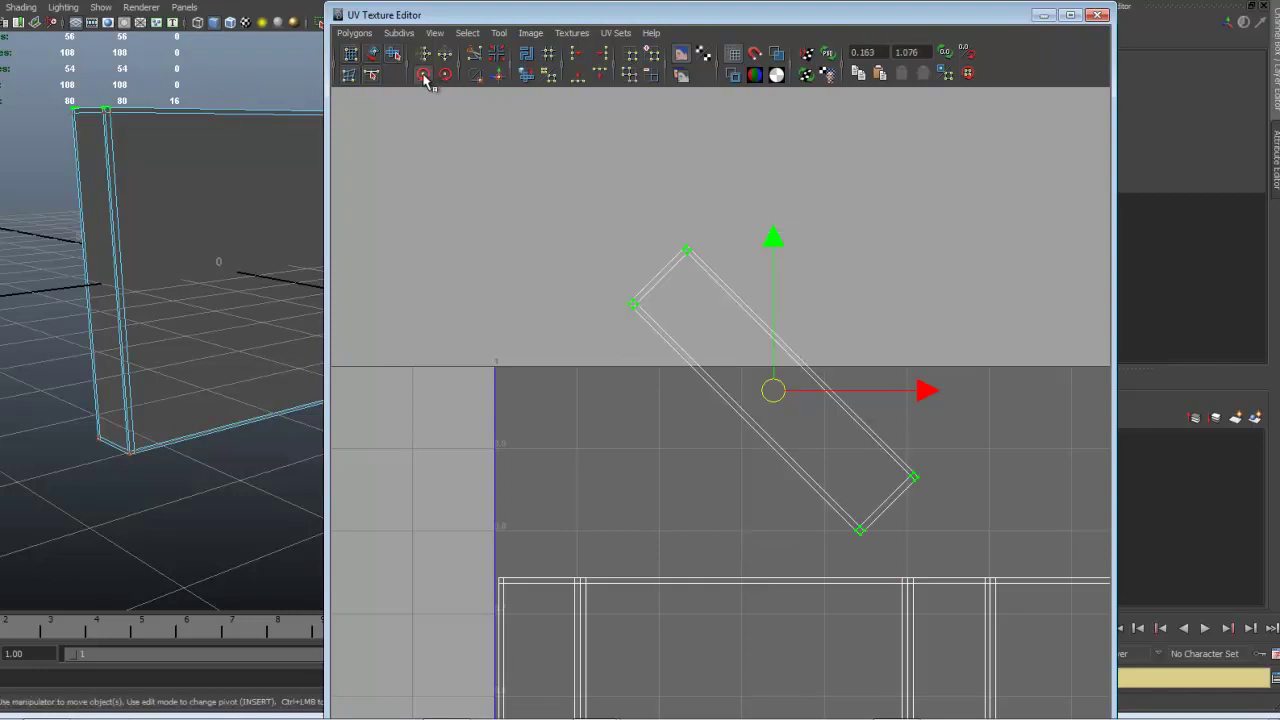
click(423, 75)
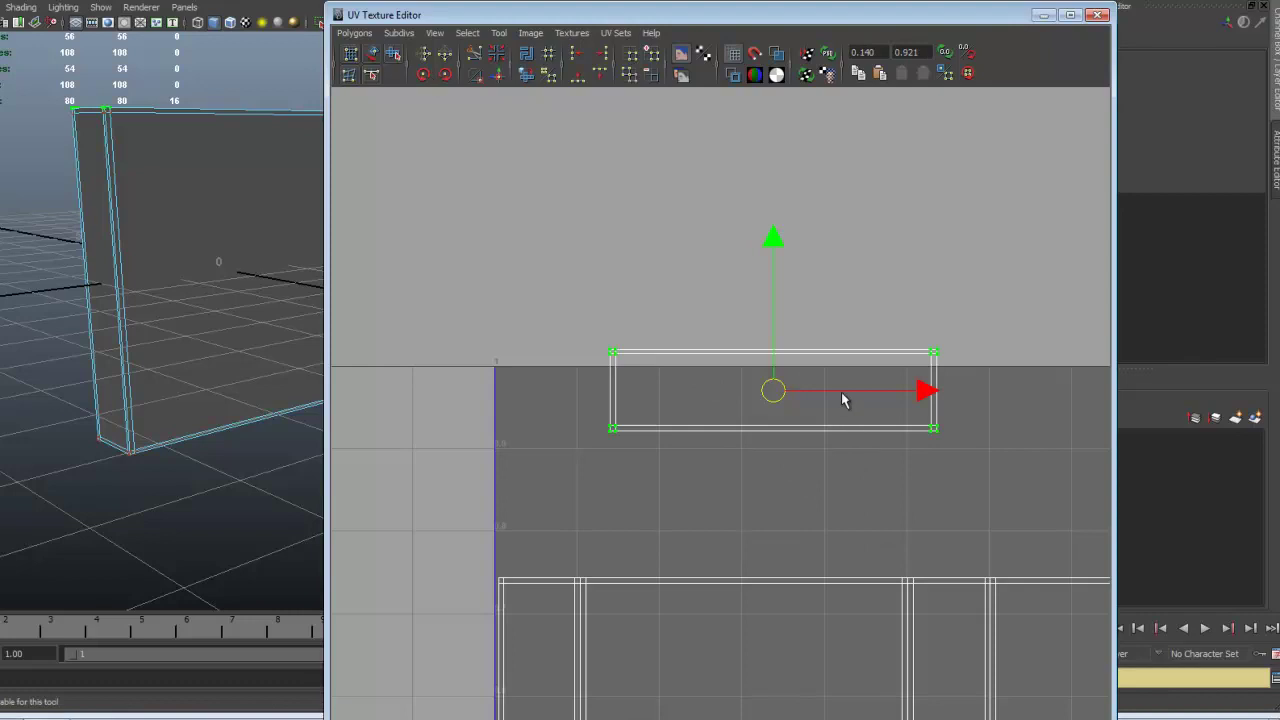
Select the upper cap shell's full bottom edge, including both short end segments, and Move and Sew it to the front-face shell's top edge
click(725, 440)
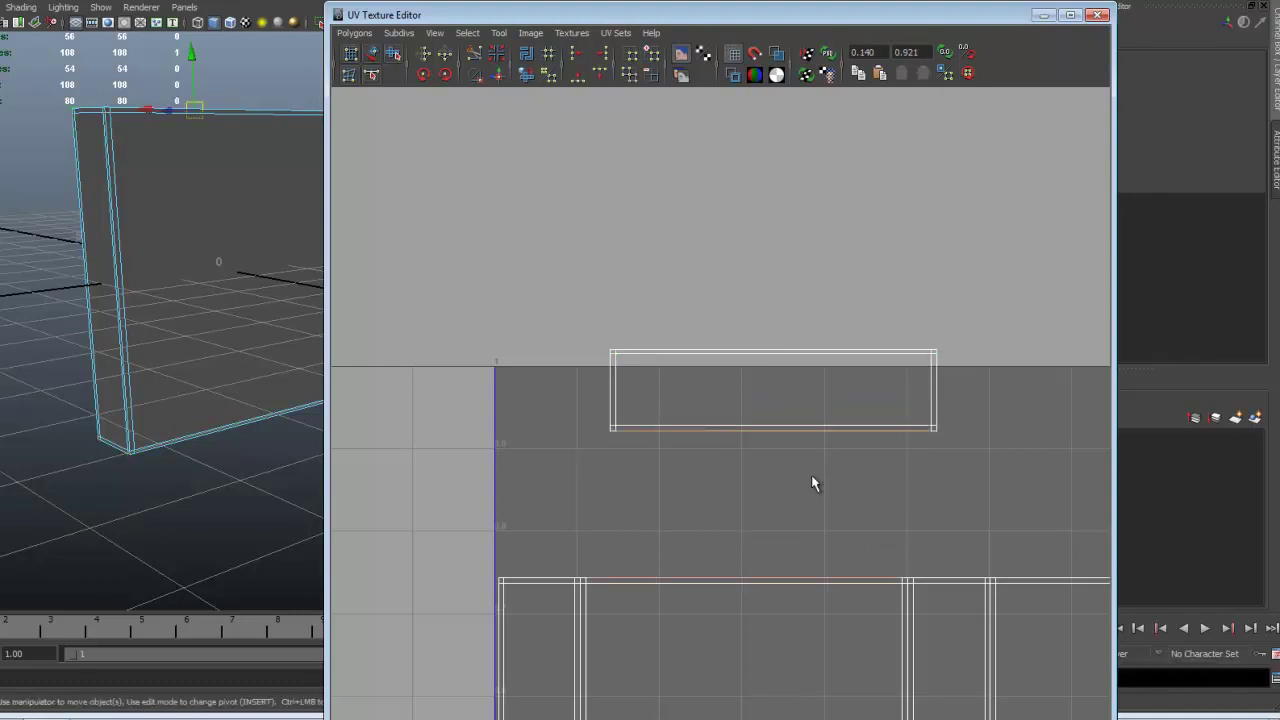
scroll(814, 440, up, 5)
alt+middle_drag(766, 421, 849, 384)
scroll(817, 391, down, 2)
scroll(800, 395, up, 4)
click(534, 454)
alt+middle_drag(800, 439, 571, 401)
alt+middle_drag(834, 404, 586, 445)
scroll(909, 465, down, 3)
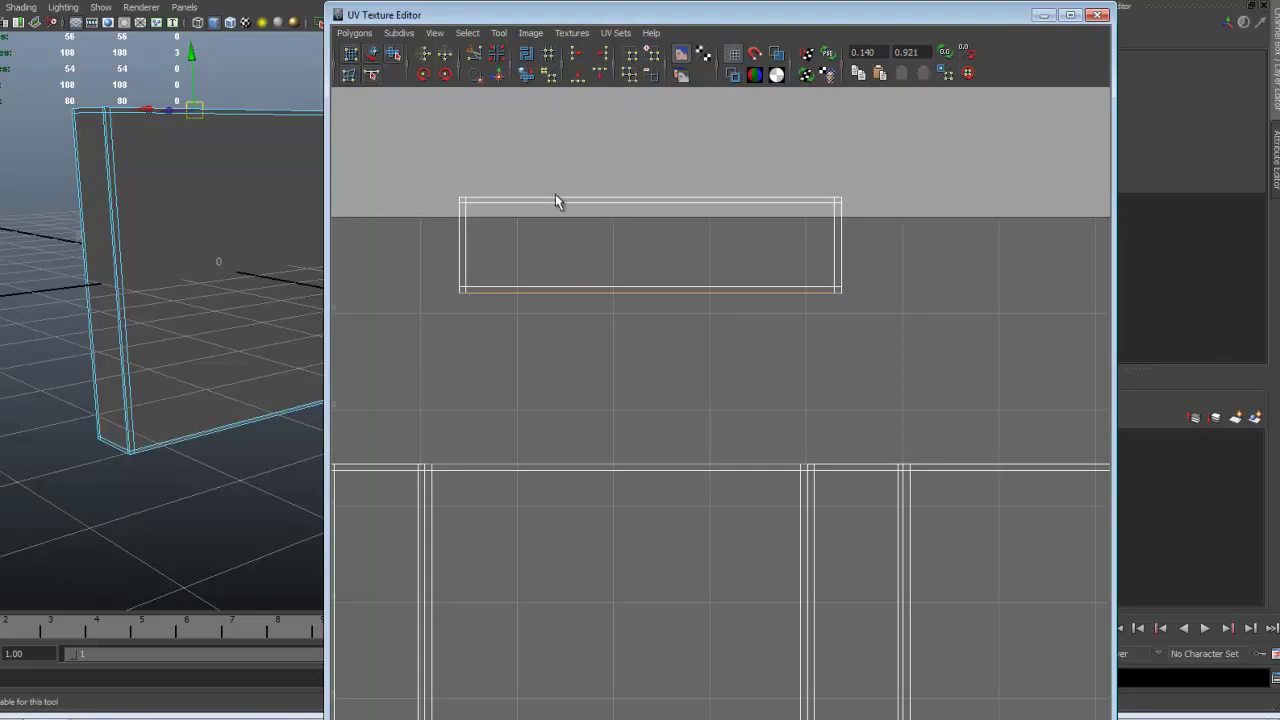
click(354, 33)
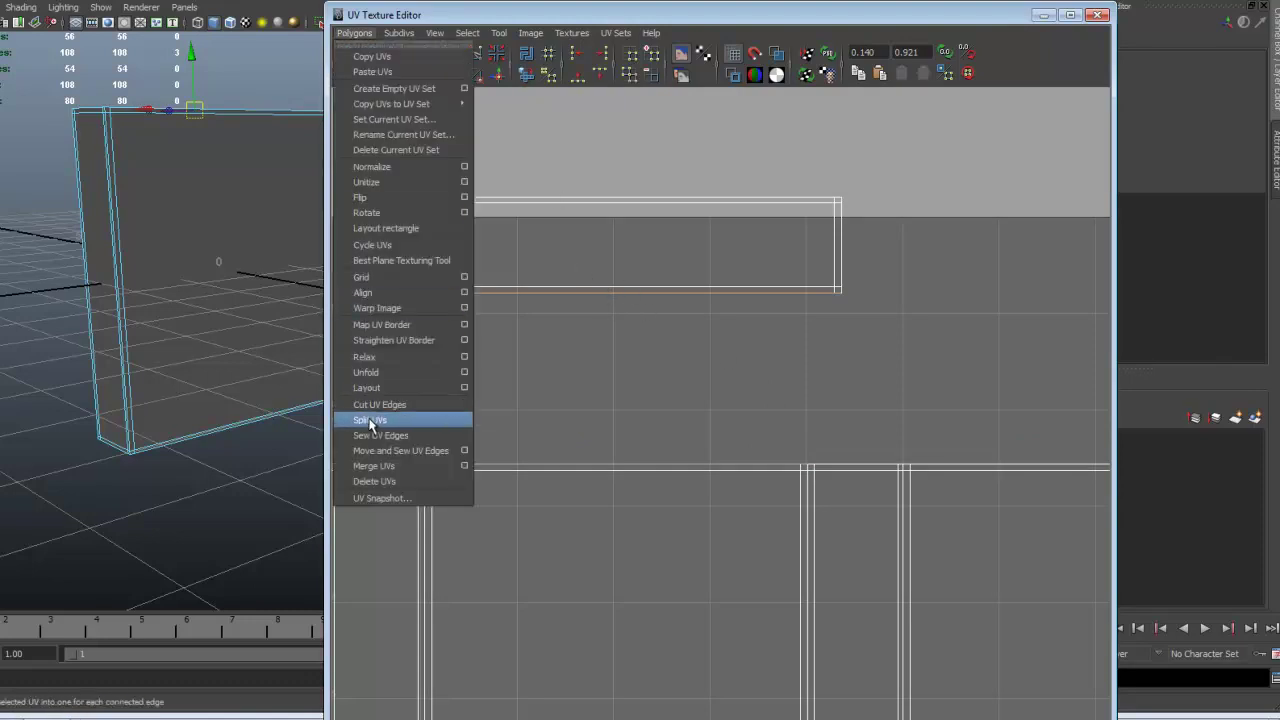
click(386, 450)
scroll(631, 438, down, 2)
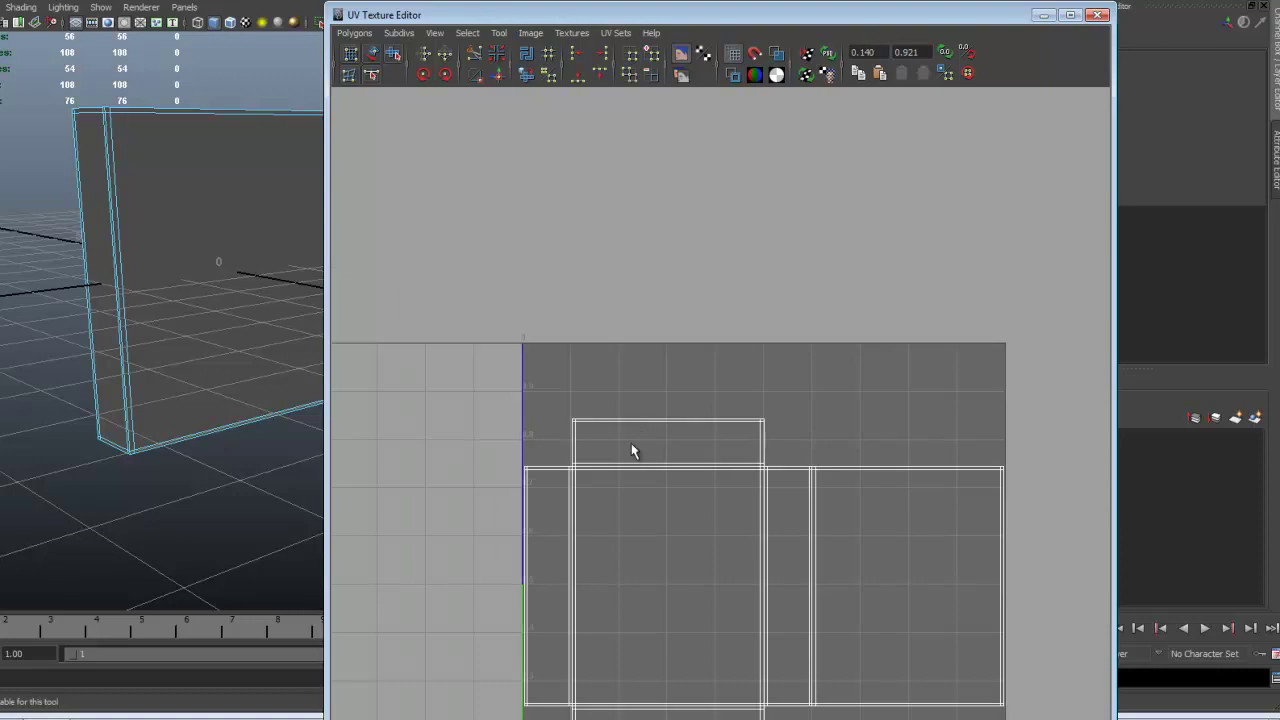
alt+middle_drag(670, 516, 658, 362)
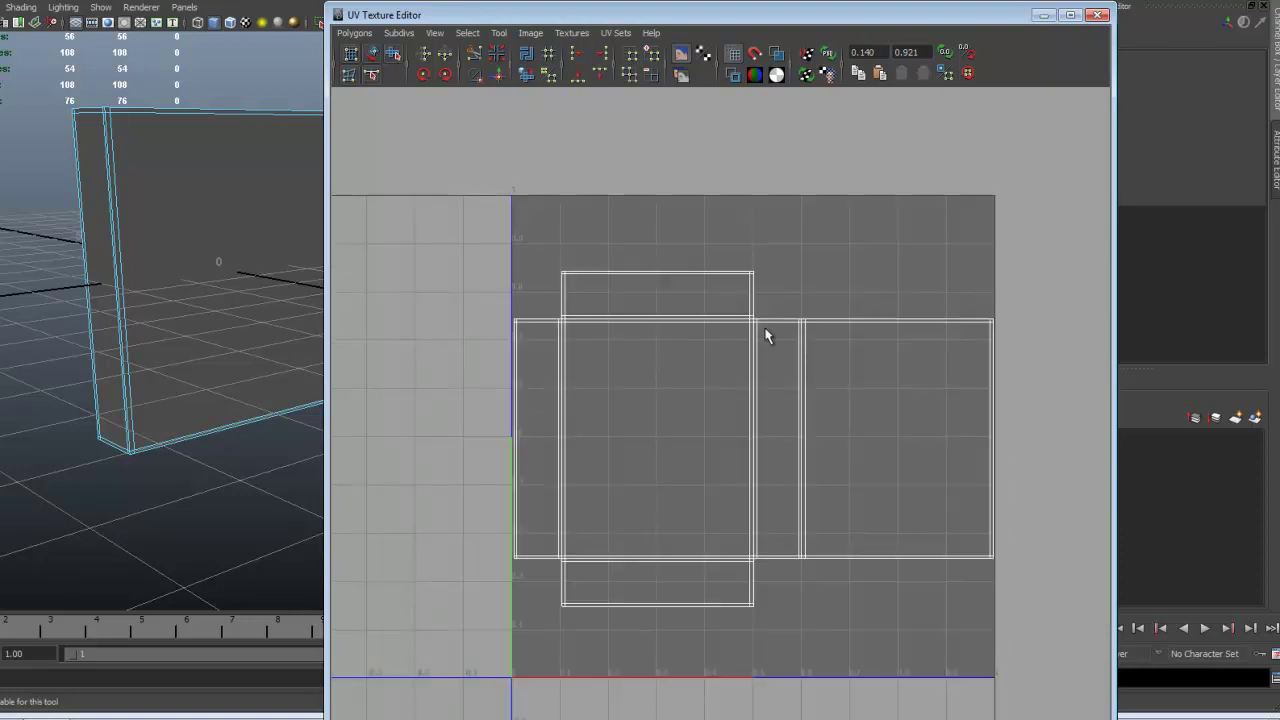
scroll(757, 281, up, 1)
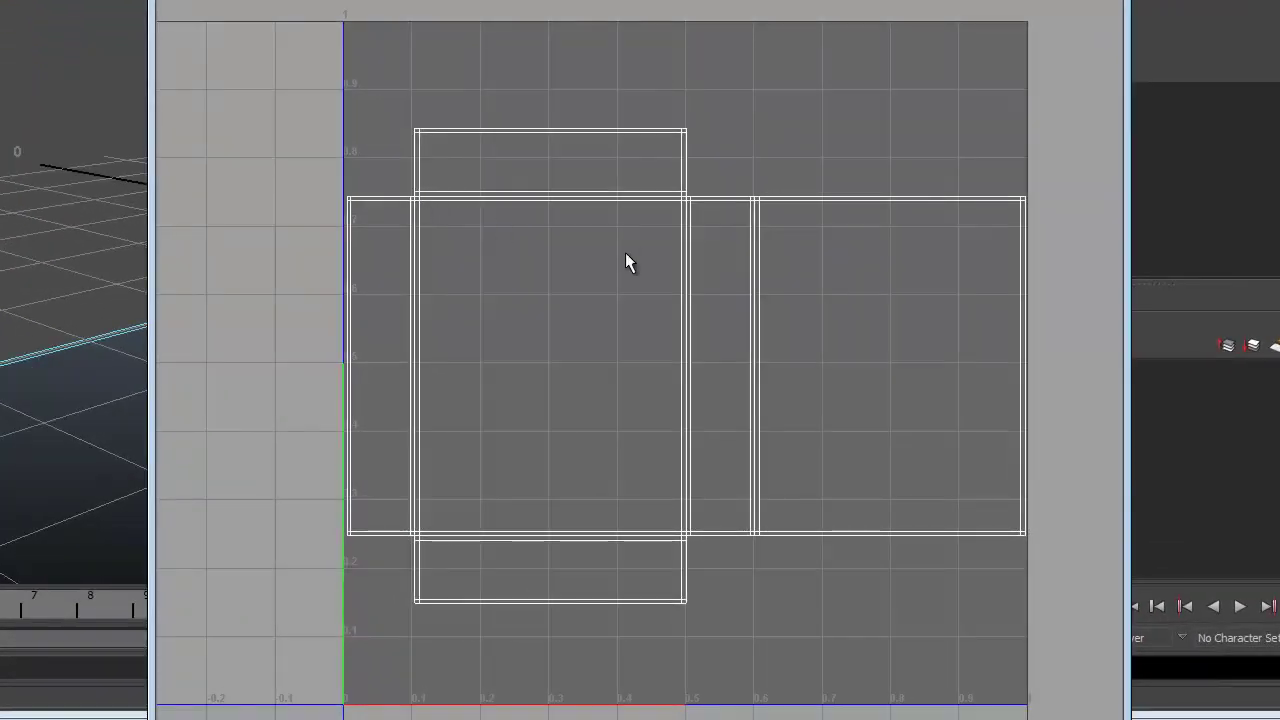
Select the outer border edges of the sewn UV layout and examine on the box where the matching seams lie
click(575, 602)
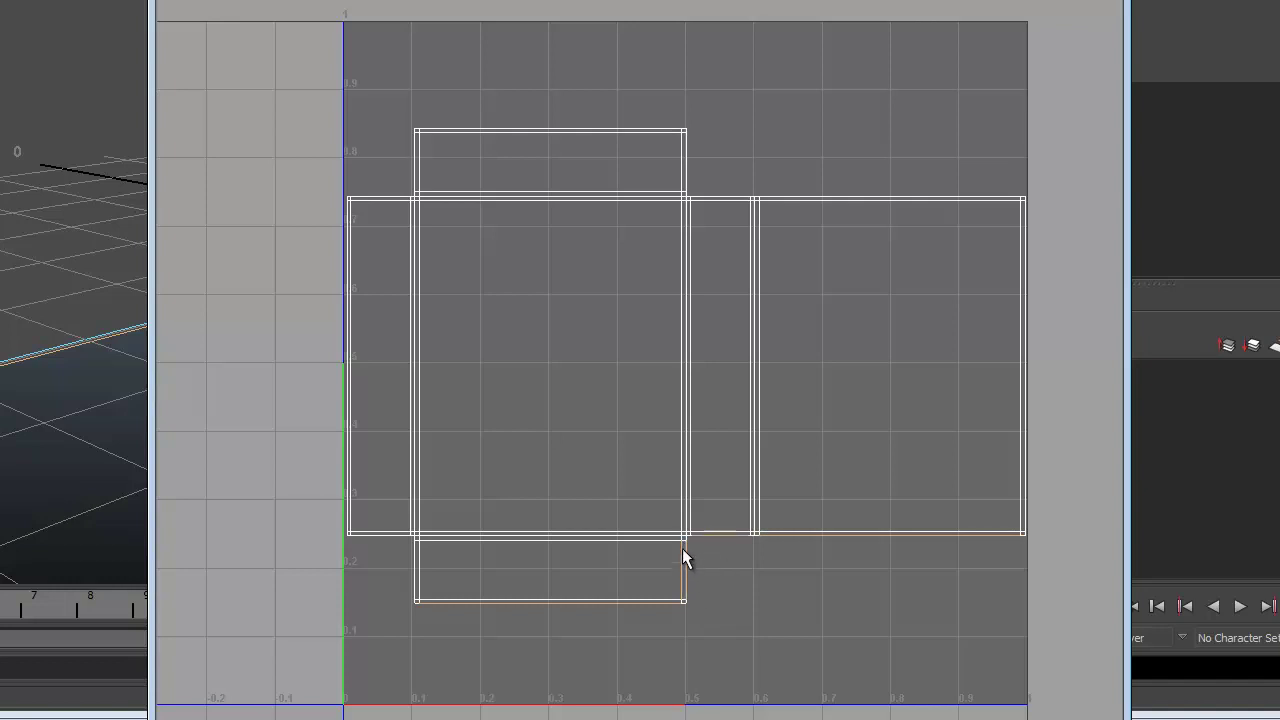
shift+click(796, 197)
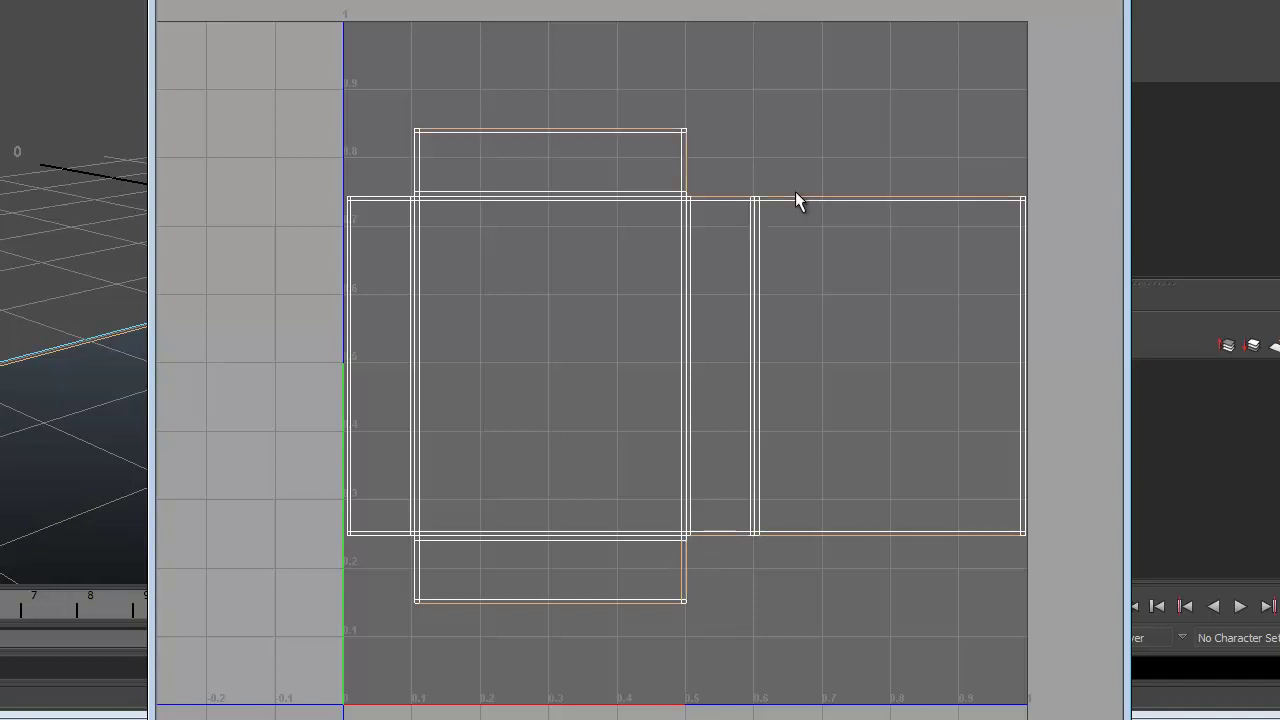
shift+click(412, 150)
shift+click(346, 224)
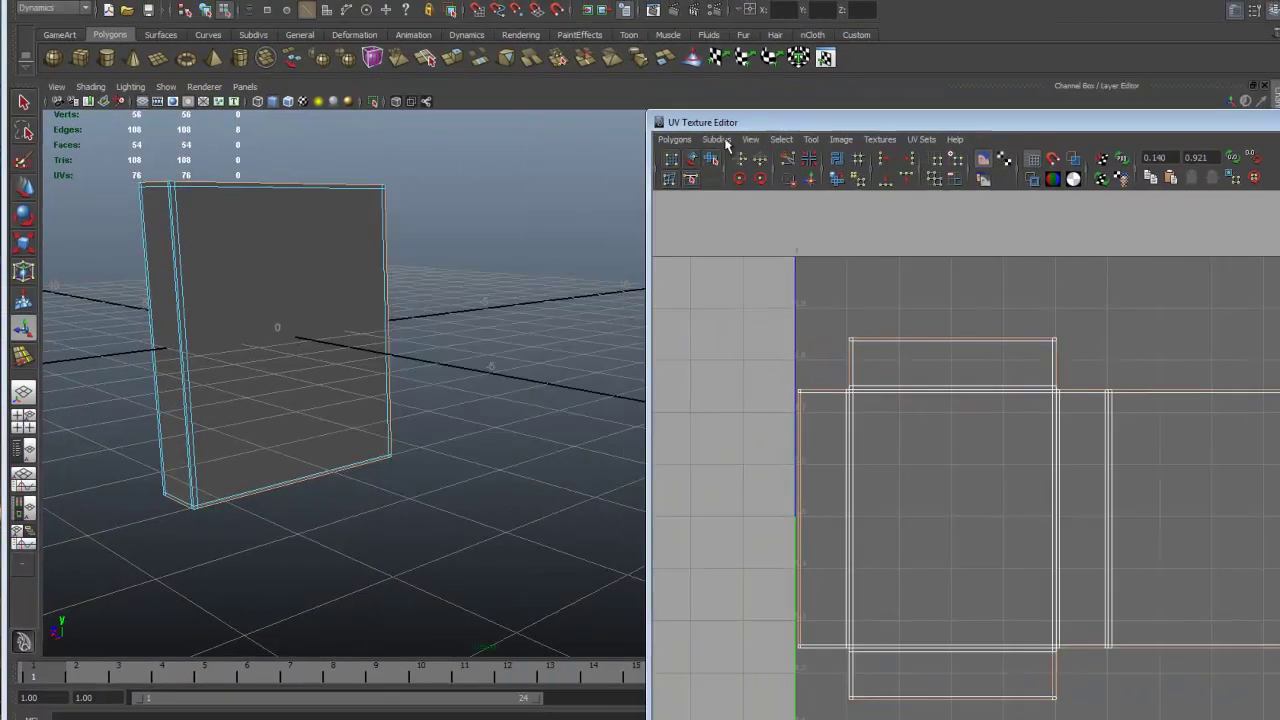
alt+drag(481, 331, 494, 390)
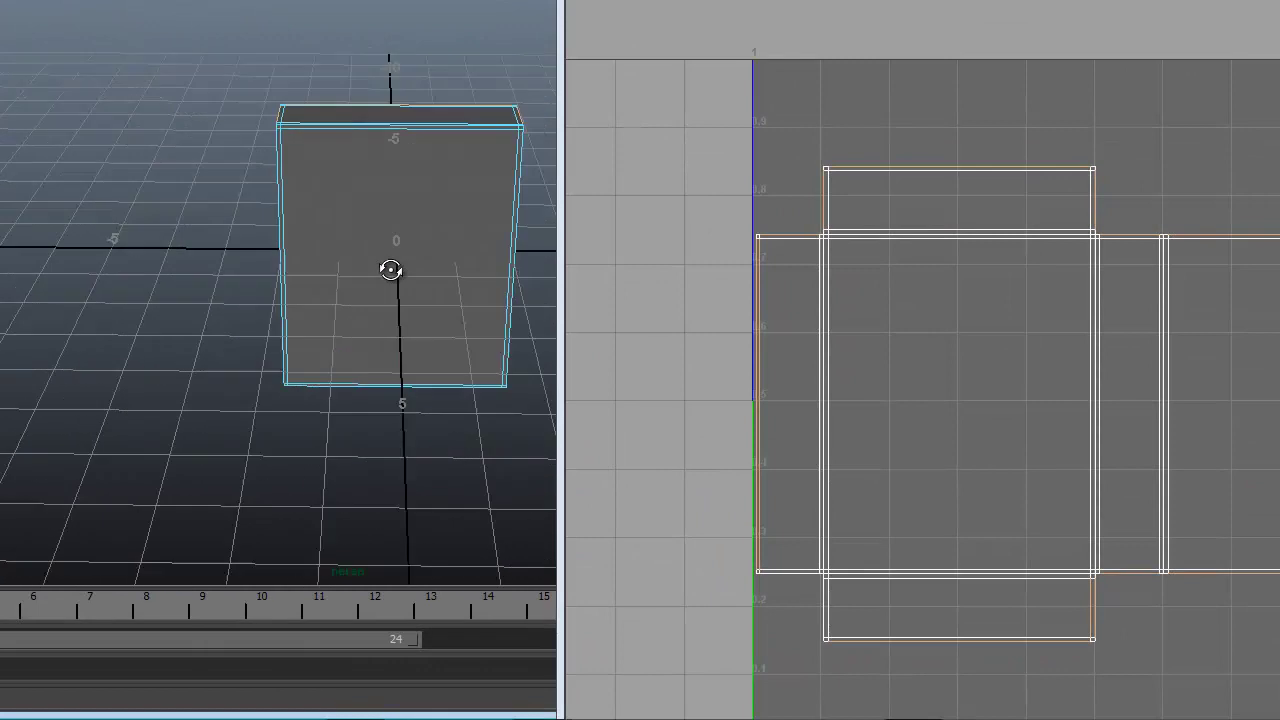
alt+drag(390, 270, 267, 263)
alt+right_drag(267, 263, 307, 267)
alt+middle_drag(287, 228, 341, 235)
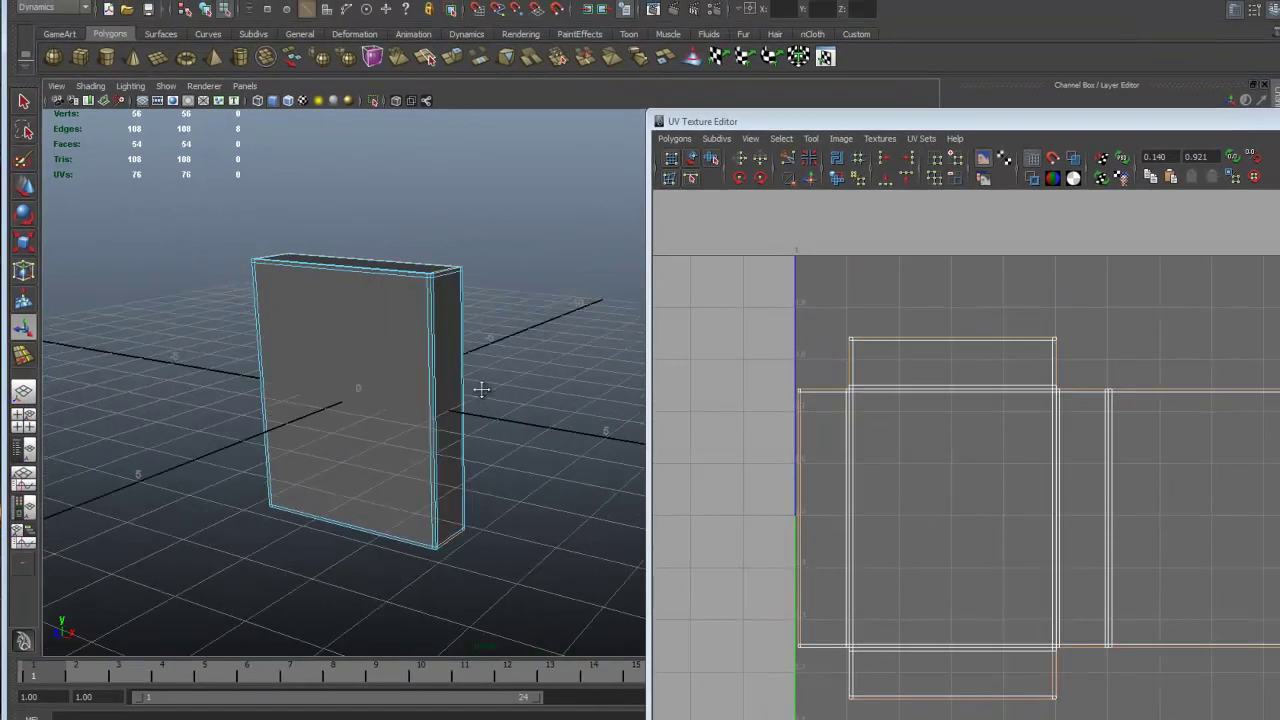
alt+drag(481, 389, 436, 343)
Return the box to object mode and move the UV Texture Editor aside to uncover the viewport
key(F8)
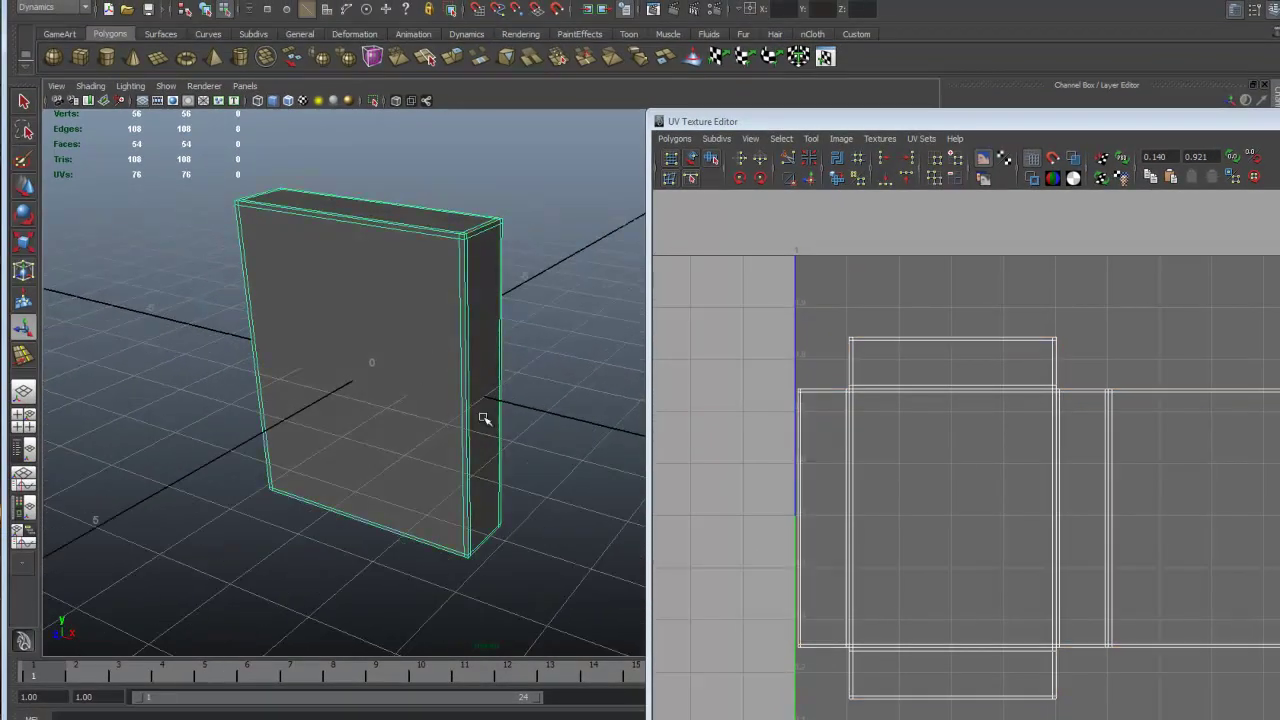
drag(904, 128, 729, 4)
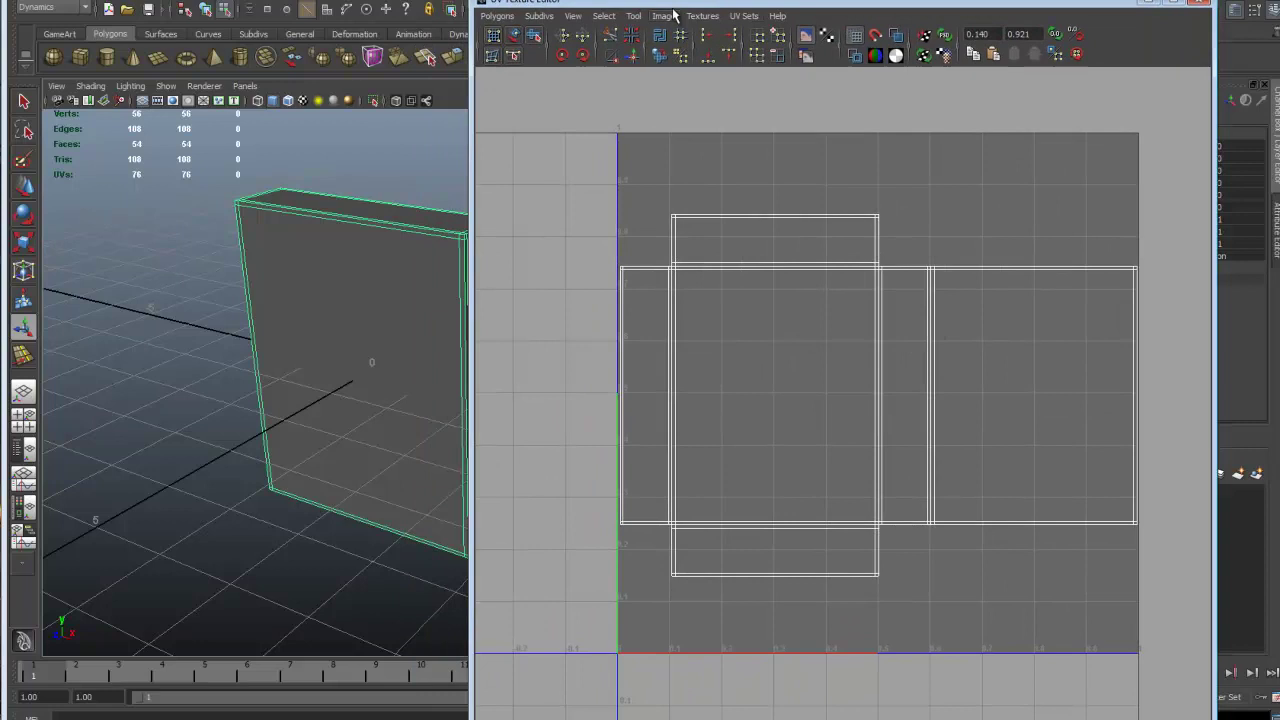
drag(668, 3, 737, 3)
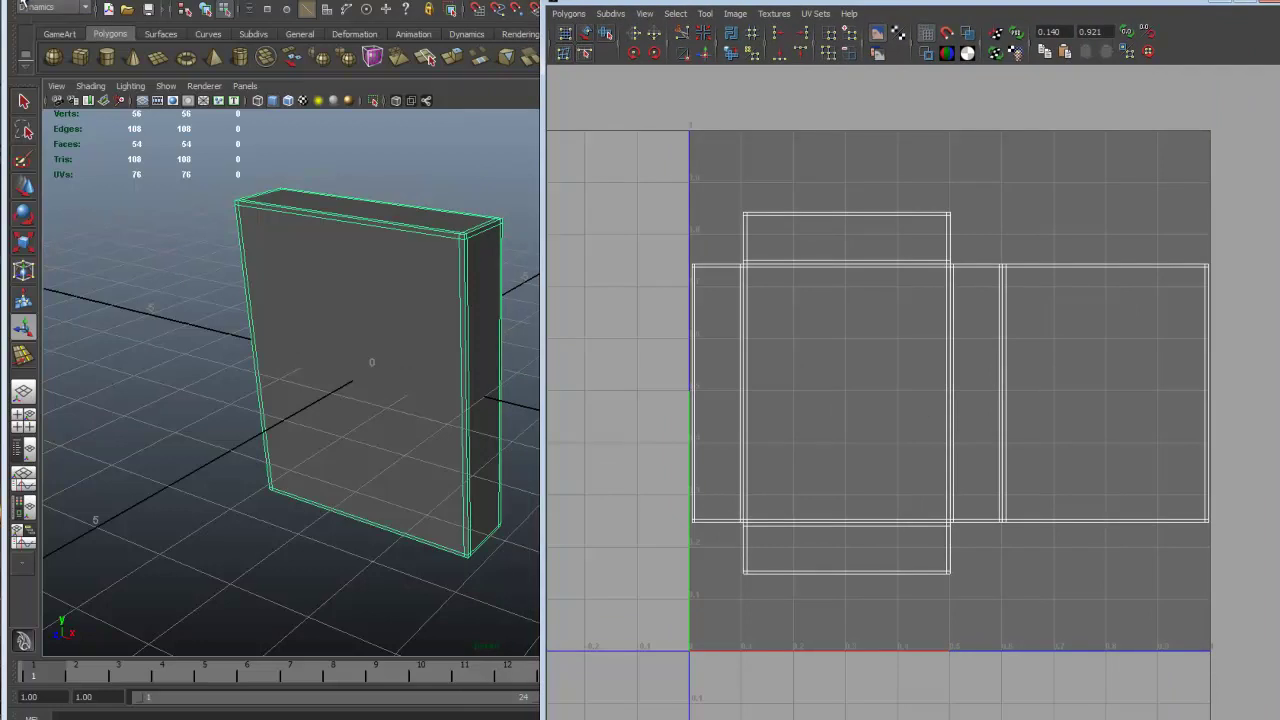
Create a new project named Cereal_Box with the default folder locations
click(24, 2)
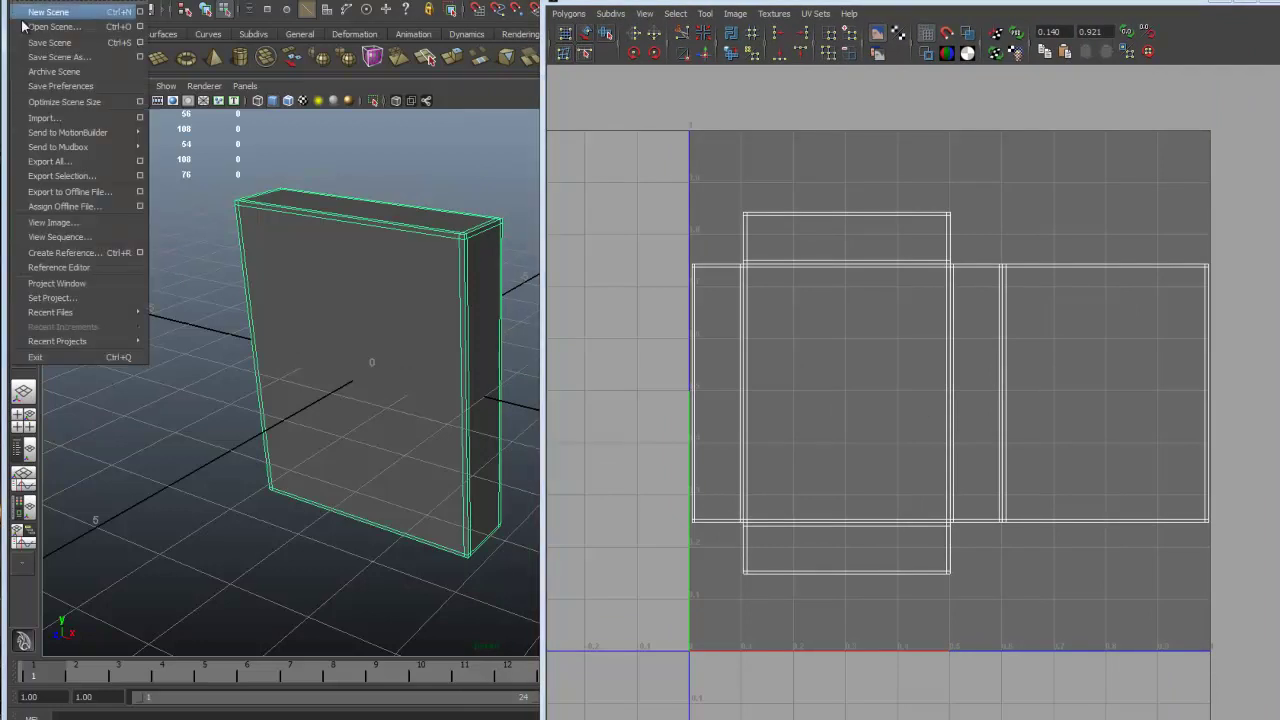
click(70, 284)
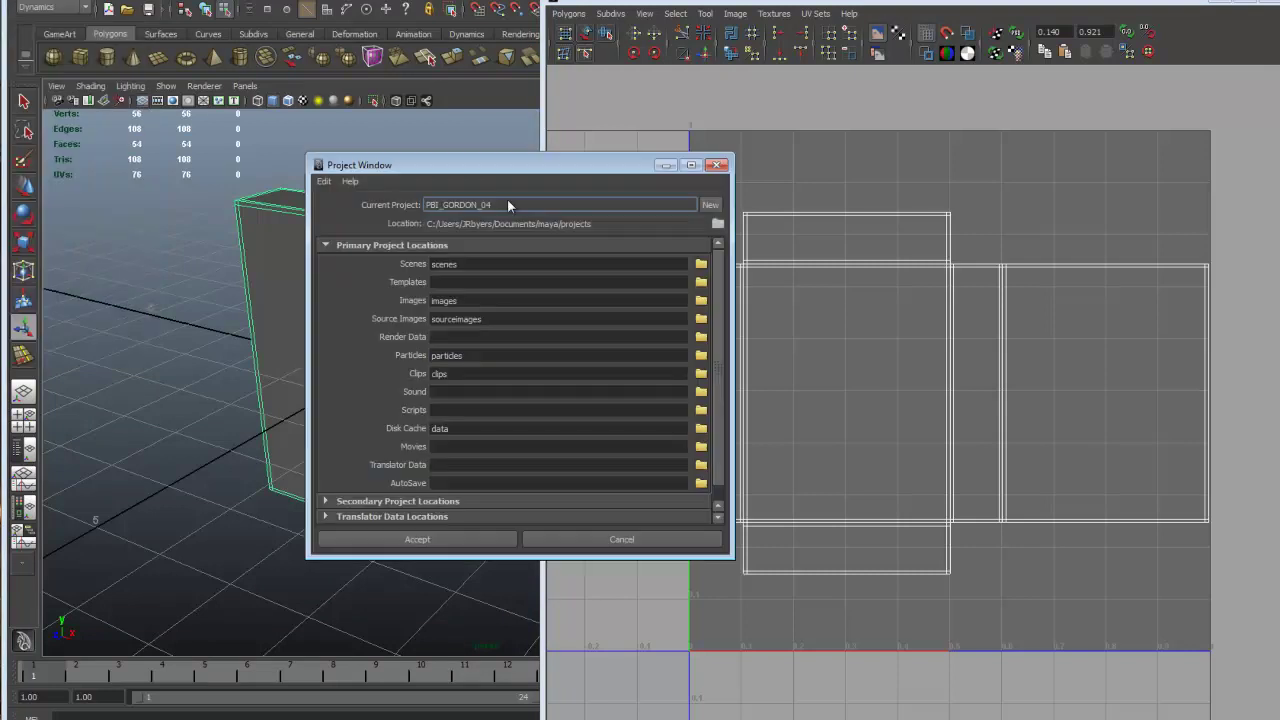
click(701, 204)
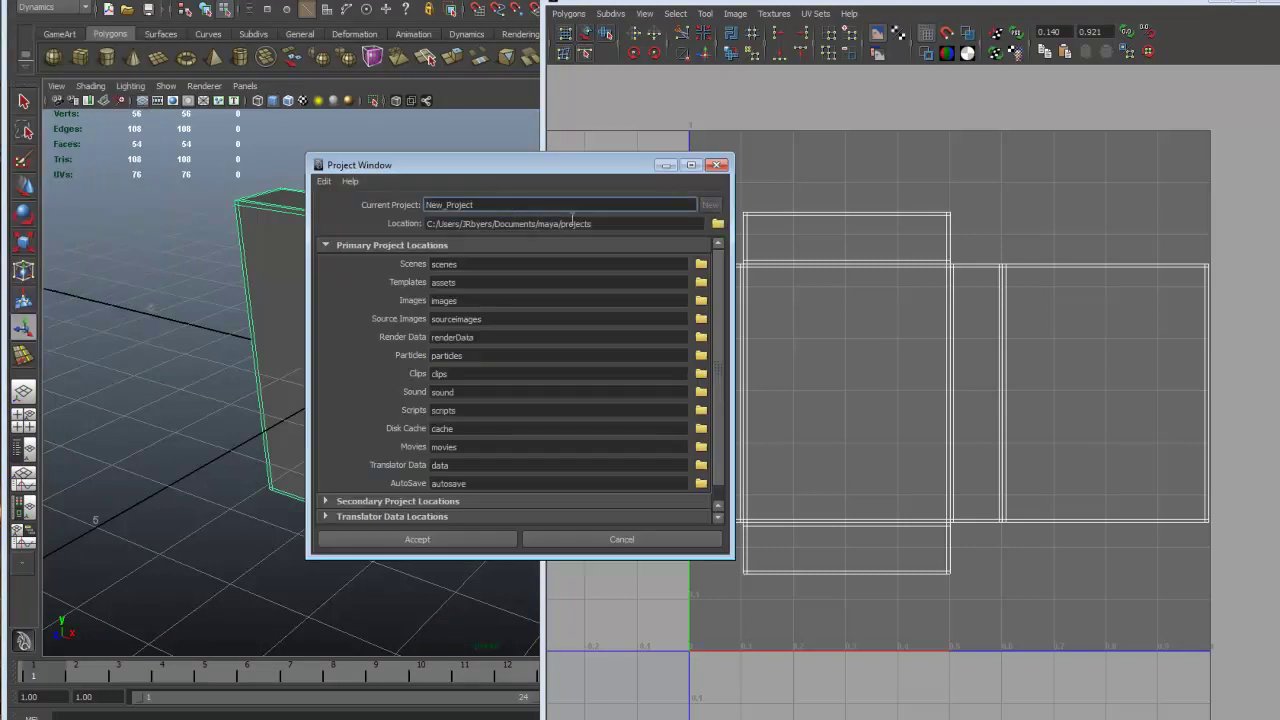
key(BackSpace)
key(BackSpace)
key(BackSpace)
key(BackSpace)
key(BackSpace)
key(BackSpace)
key(BackSpace)
key(BackSpace)
key(BackSpace)
text(Cereal_B)
click(438, 538)
drag(600, 168, 562, 165)
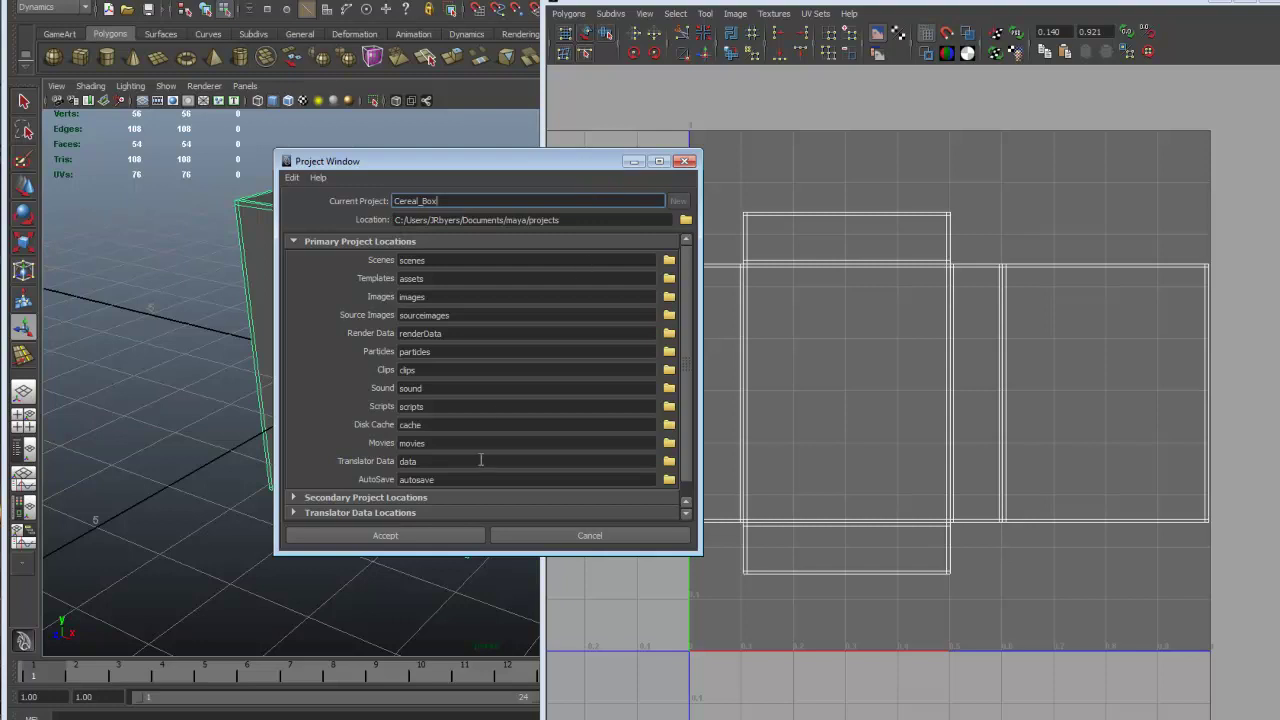
click(445, 536)
Save the scene as Cereal_Box_01 in the project's scenes folder as Maya Binary, accepting the student version notice
click(26, 3)
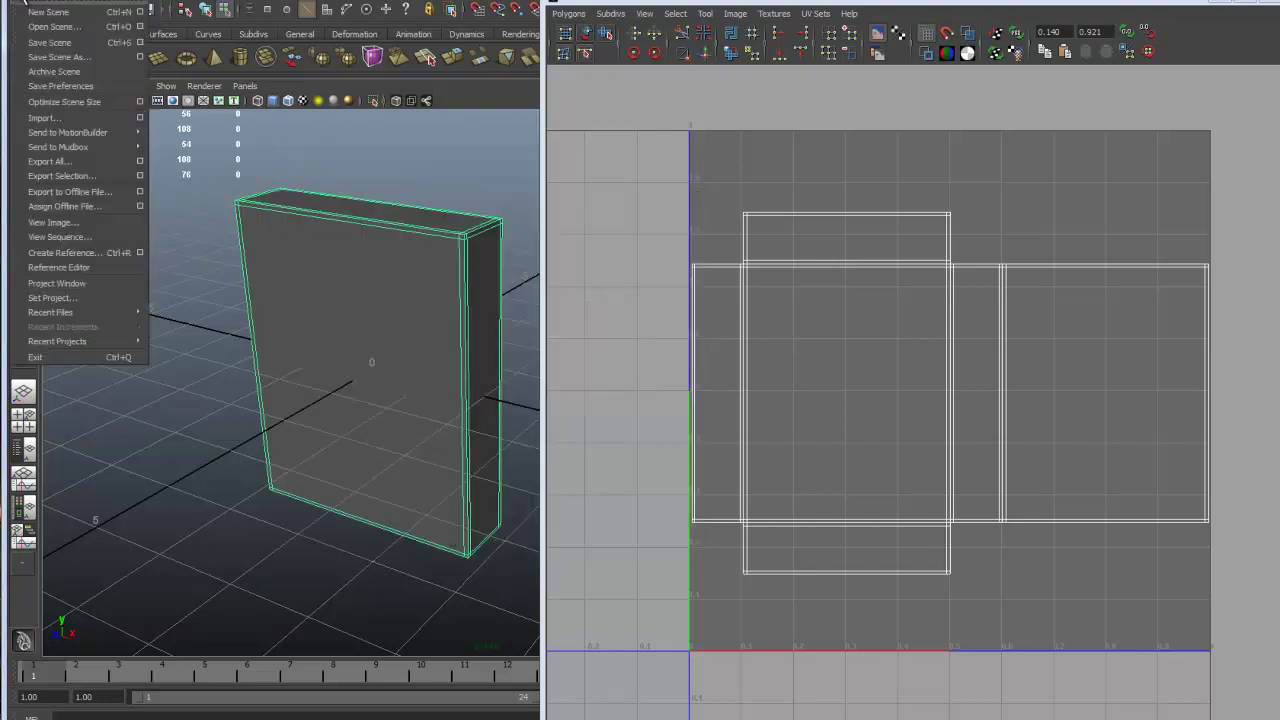
click(55, 57)
text(Cereal)
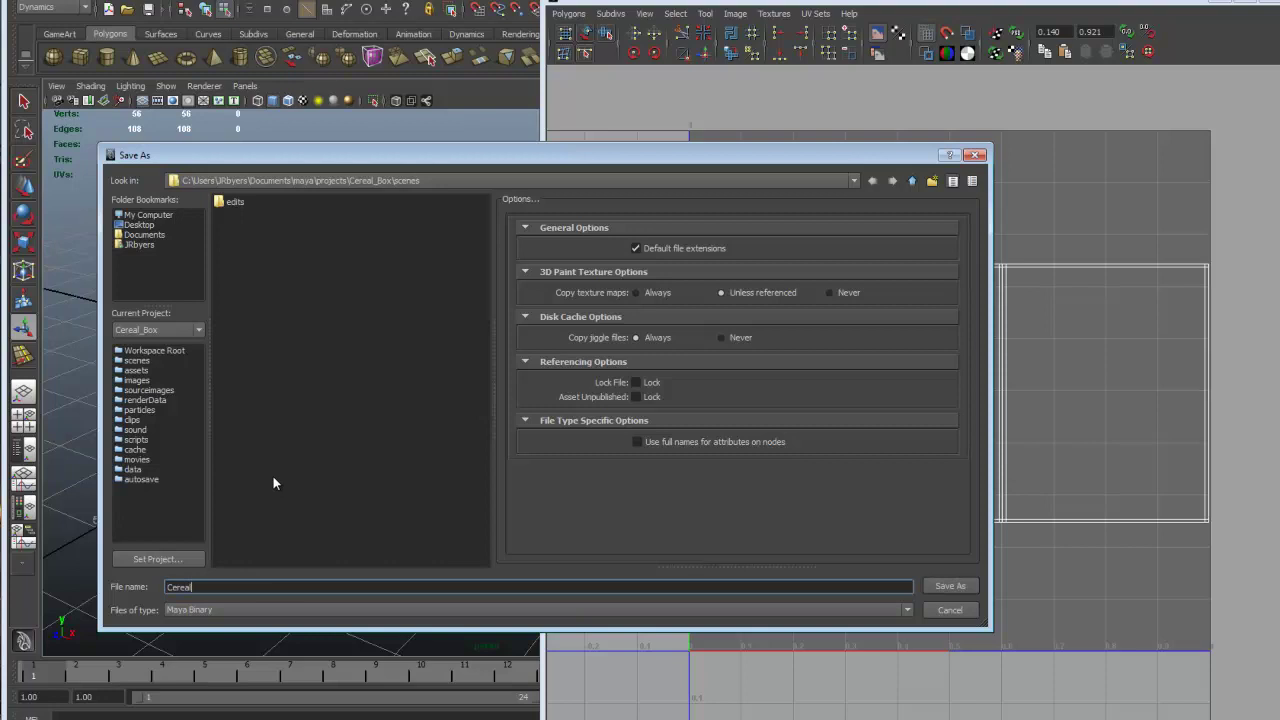
text(_Box_)
text(01)
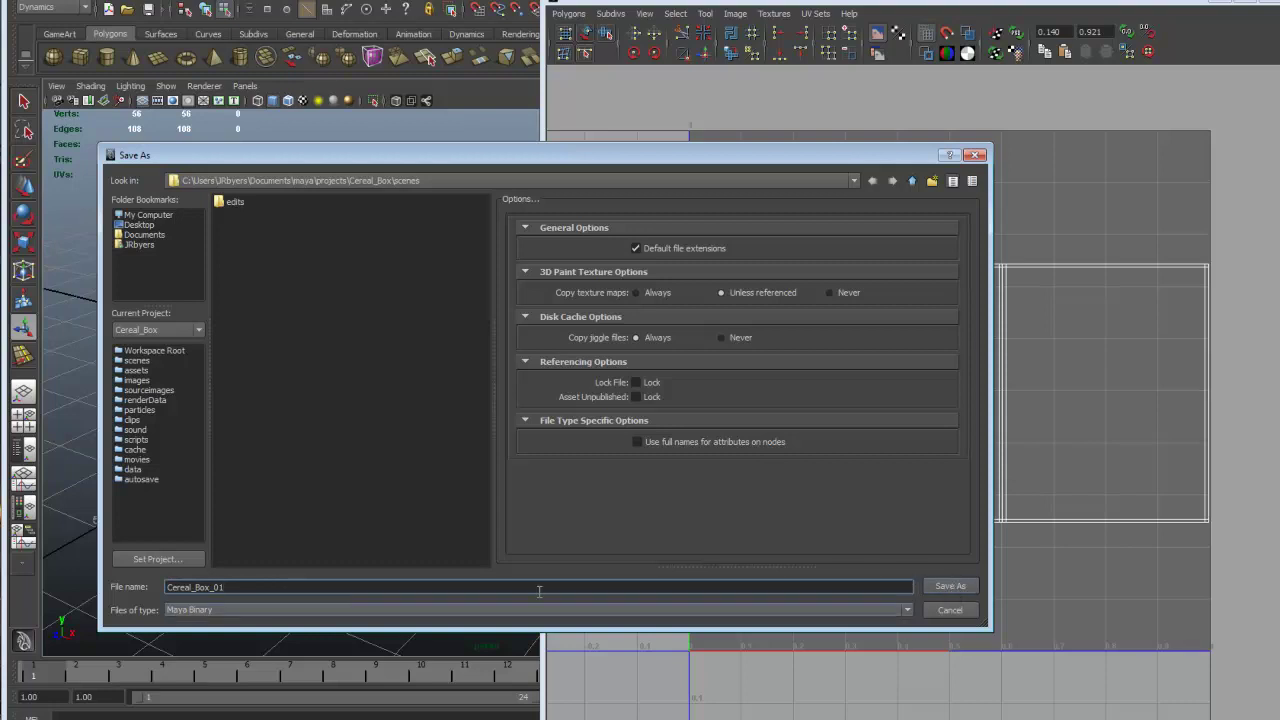
text(T)
text(V)
click(960, 587)
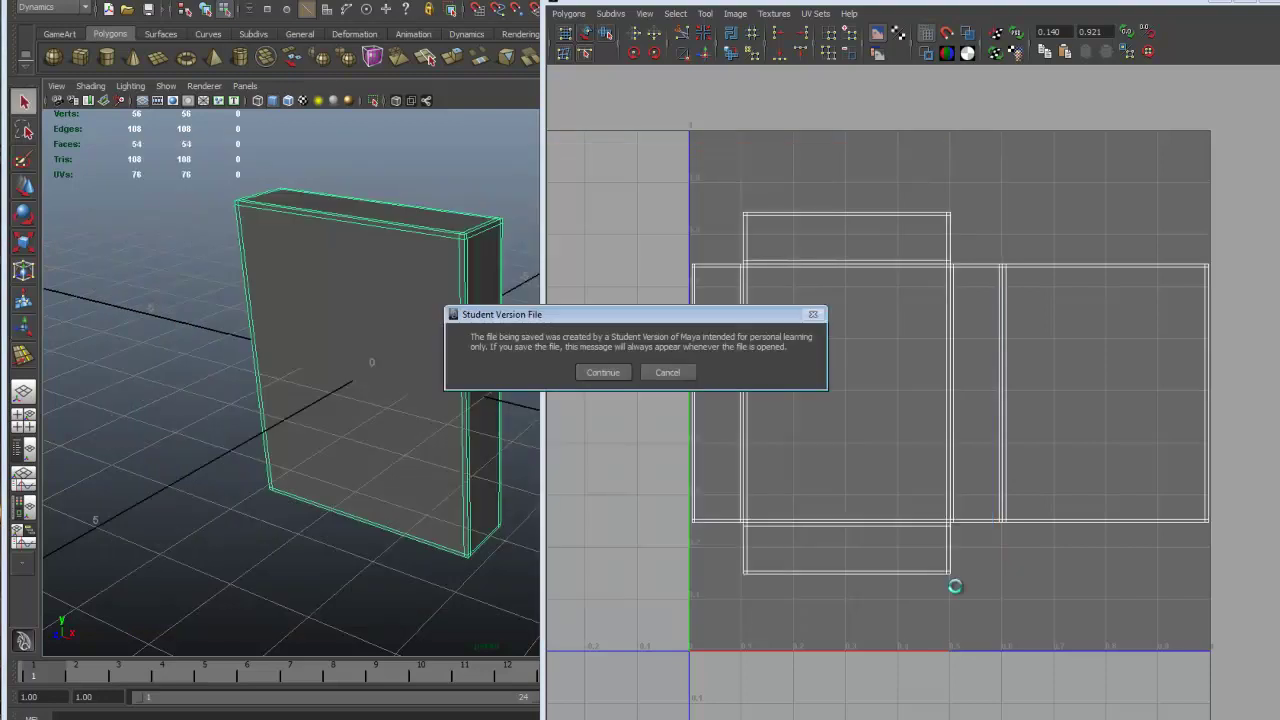
click(615, 373)
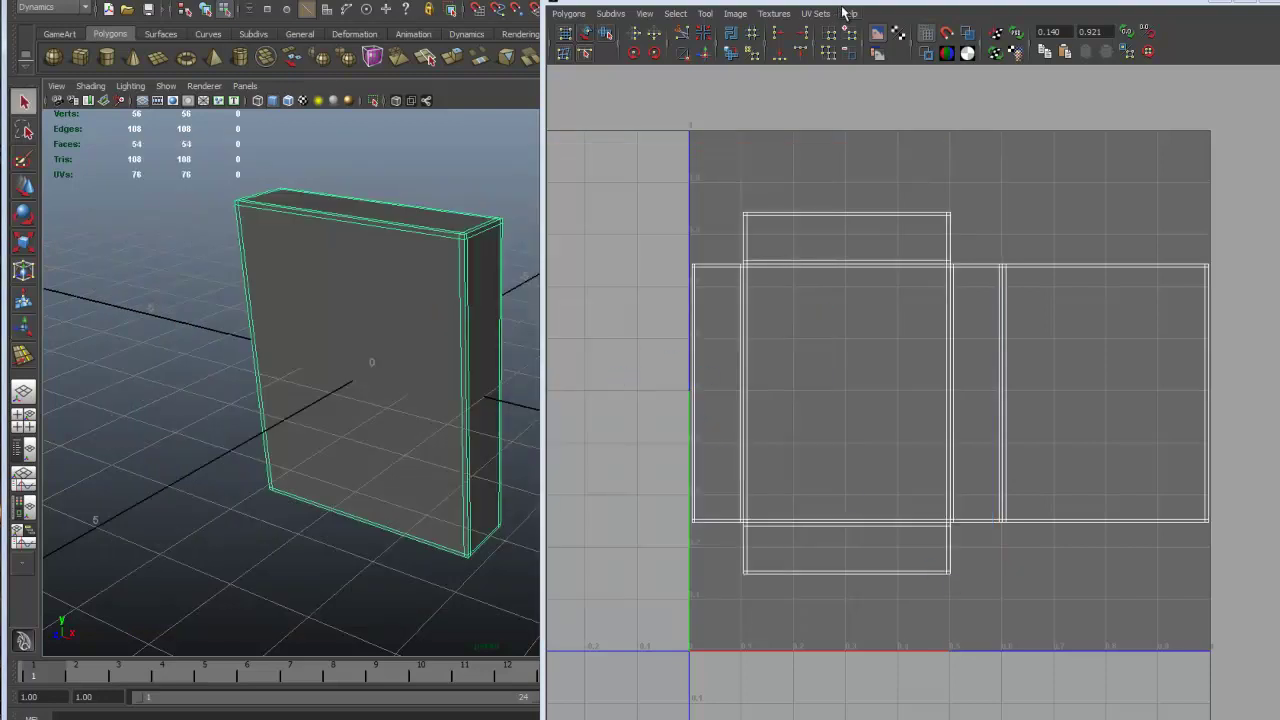
Rearrange the UV Texture Editor beside the viewport so the box and its UV layout can be seen together
drag(850, 3, 619, 4)
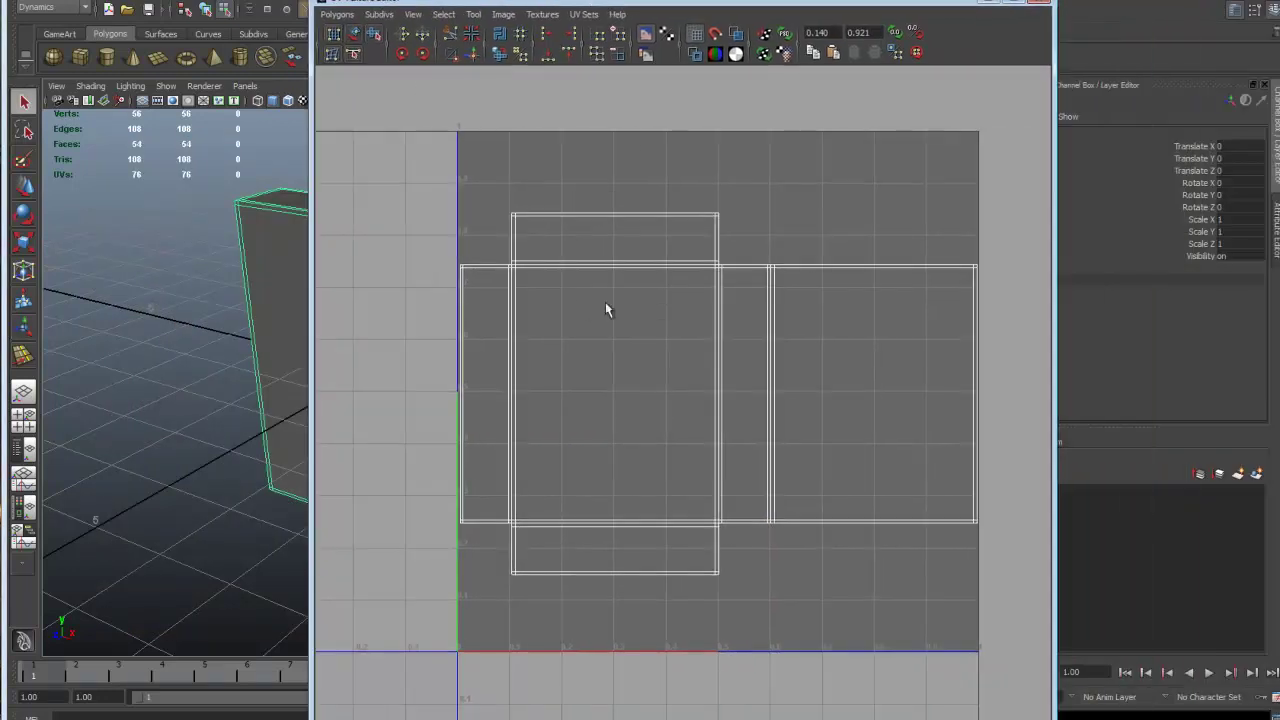
drag(425, 5, 549, 3)
drag(662, 3, 535, 0)
drag(423, 0, 327, 0)
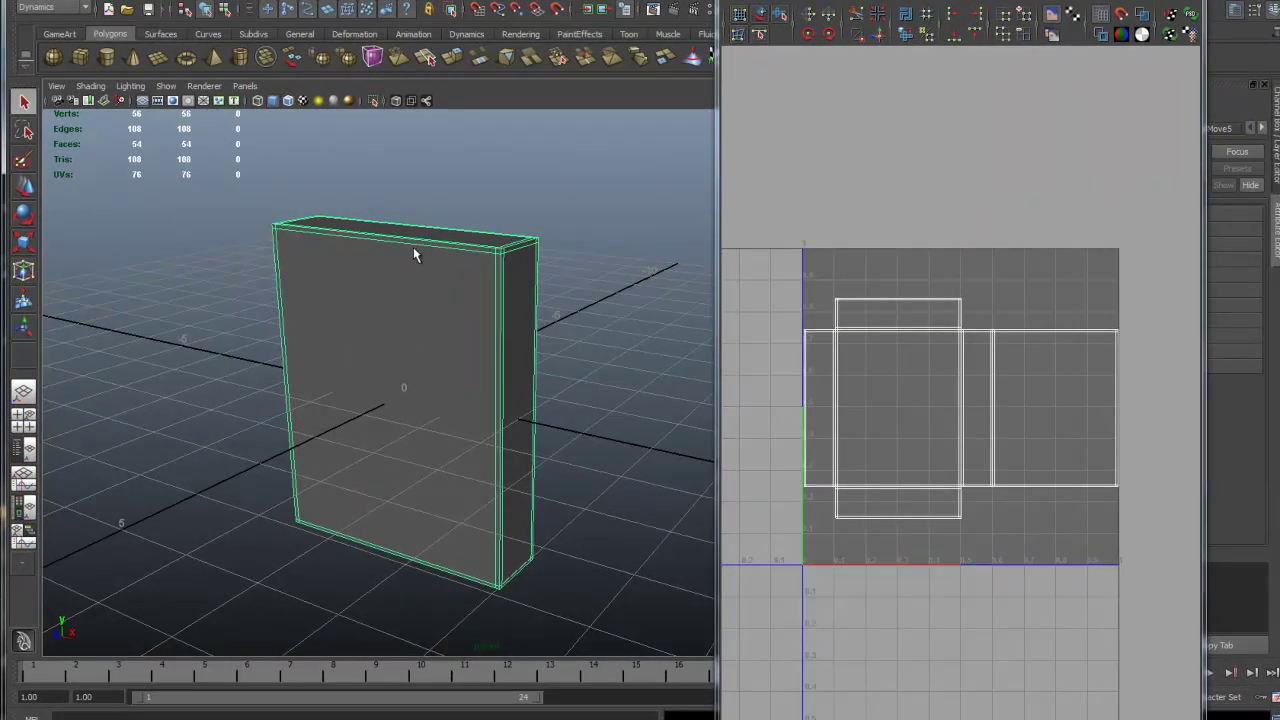
Smooth the box mesh exponentially with 3 division levels
key(space)
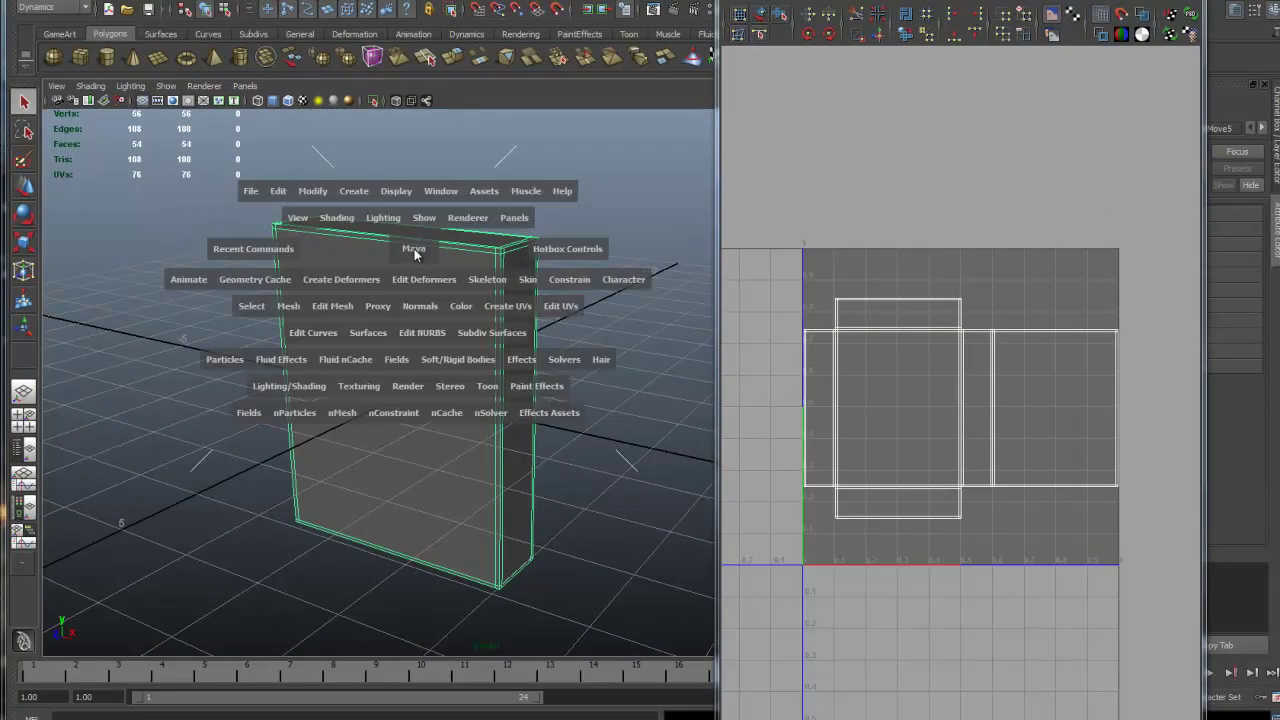
click(292, 308)
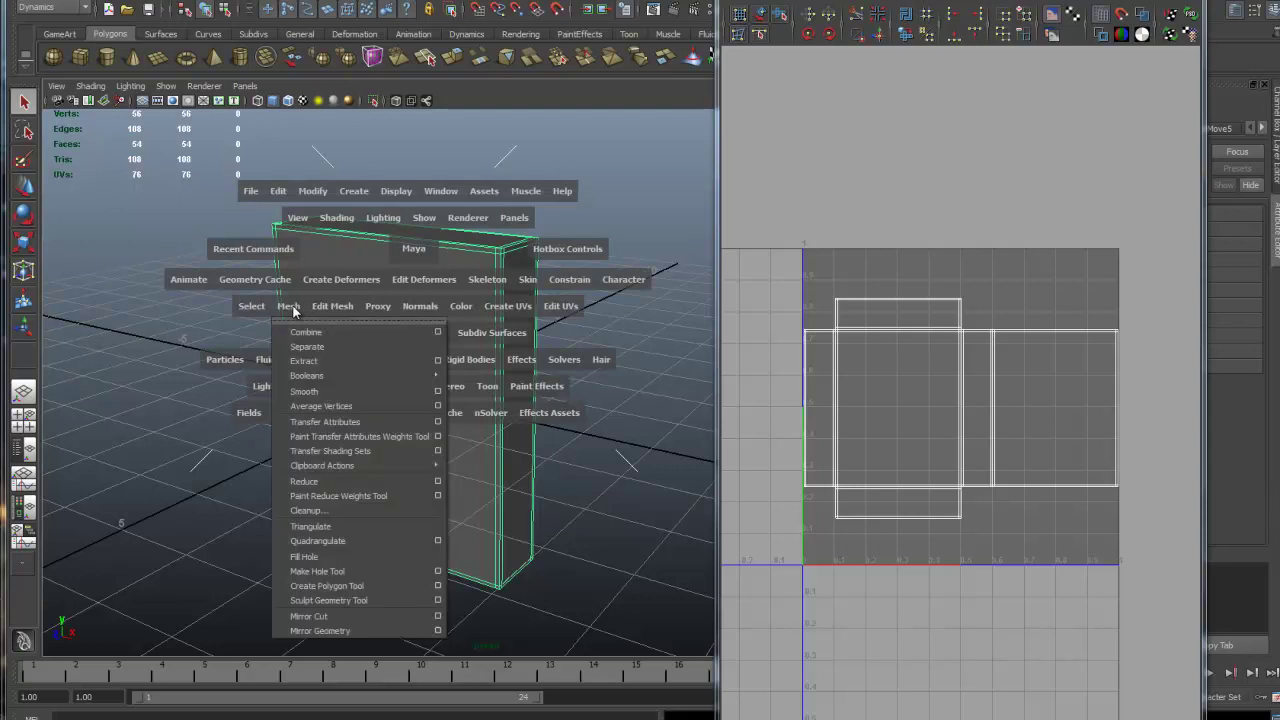
click(438, 392)
click(774, 205)
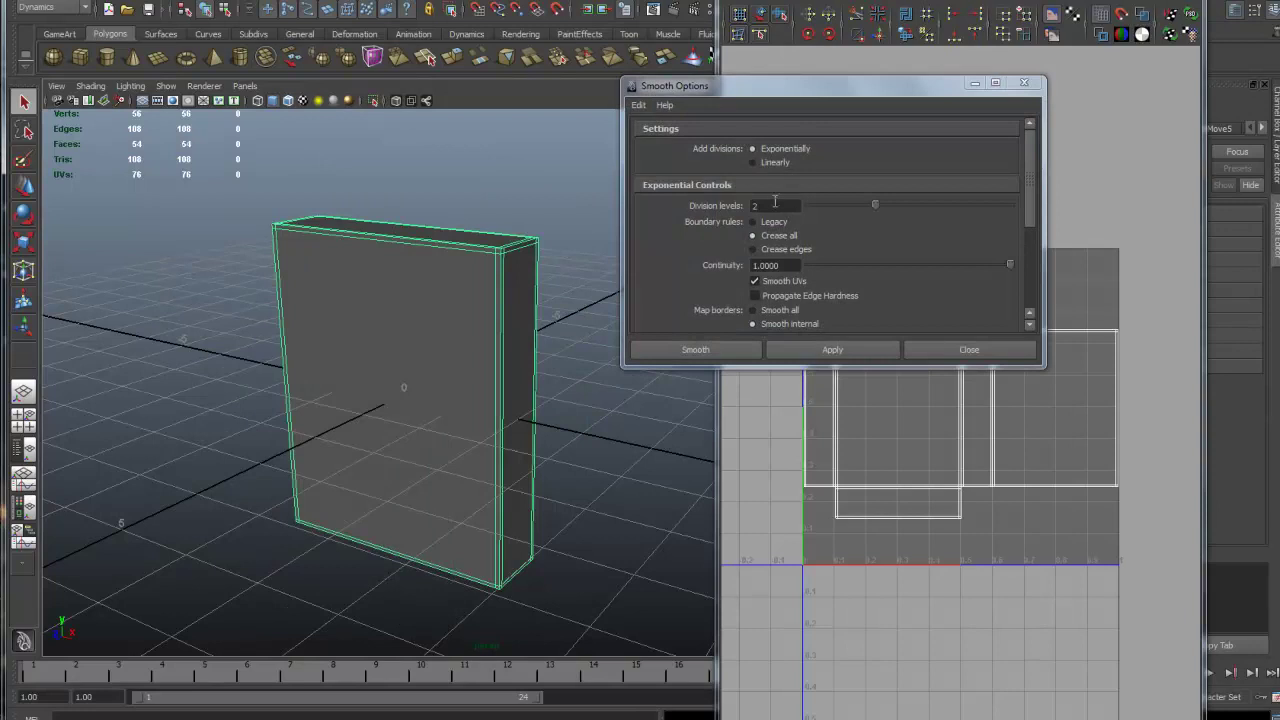
drag(771, 205, 752, 207)
text(3)
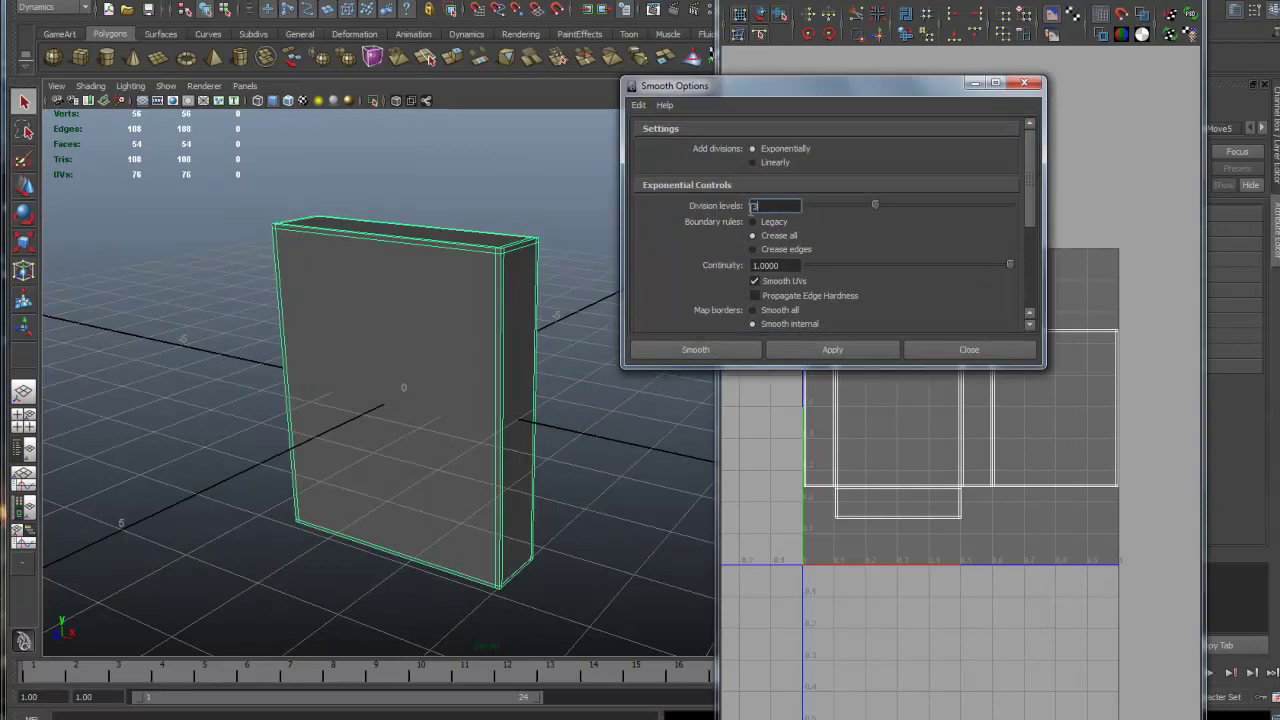
click(728, 350)
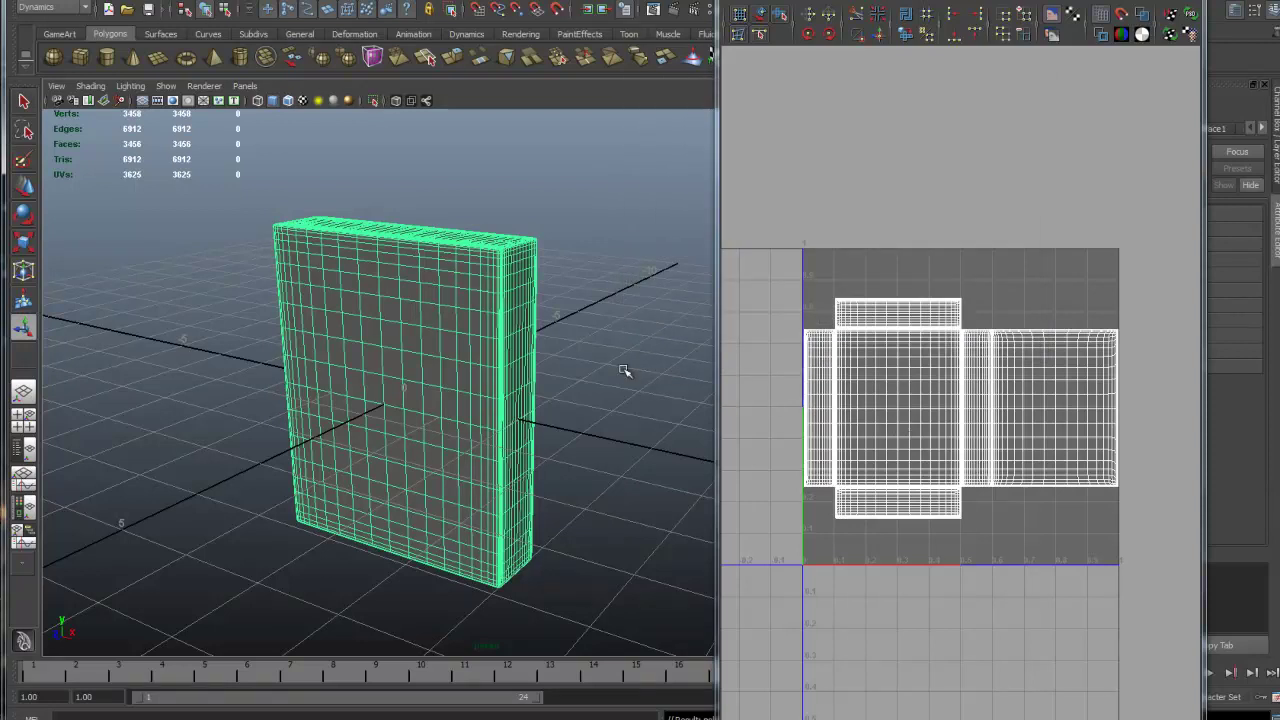
Deselect the smoothed box and examine its rounded edges and corners up close
click(623, 371)
alt+drag(531, 357, 657, 337)
alt+right_drag(517, 311, 556, 322)
alt+drag(556, 322, 483, 342)
alt+right_drag(483, 342, 480, 332)
alt+drag(480, 332, 459, 310)
alt+middle_drag(459, 310, 480, 423)
scroll(489, 414, down, 2)
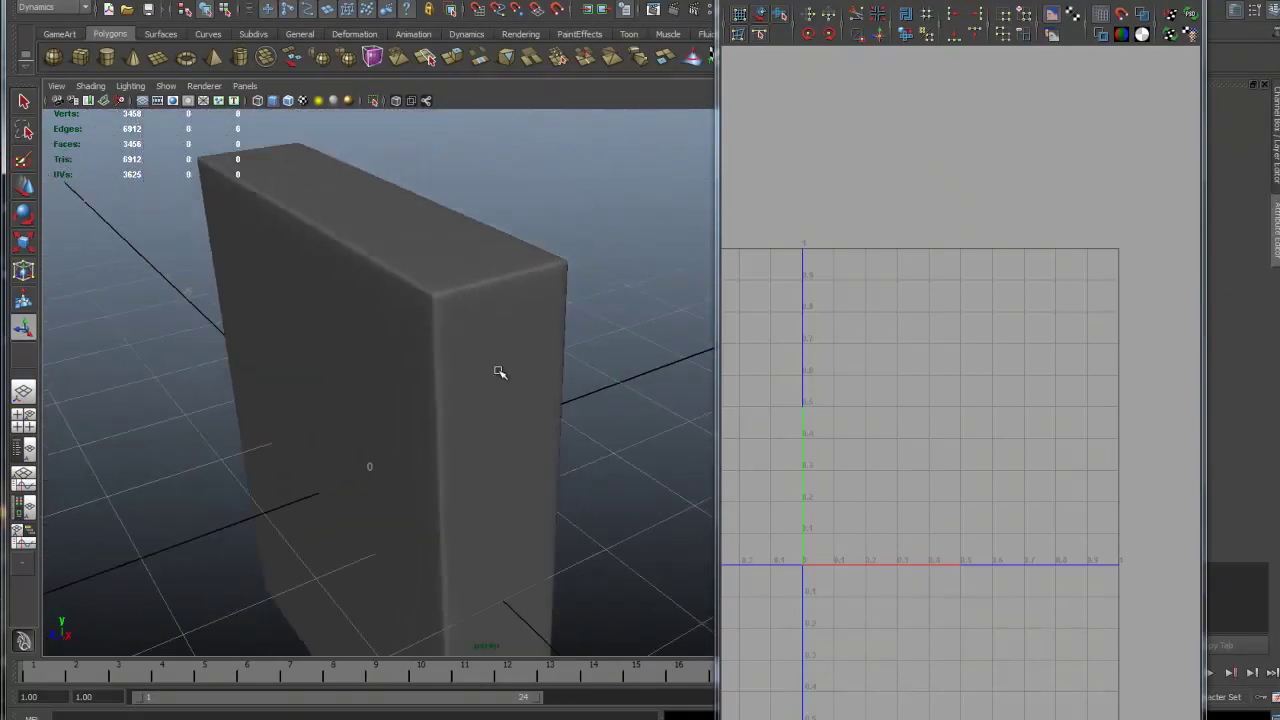
Select the smoothed box and examine its subdivided UV layout around the front face and caps
click(500, 372)
key(f)
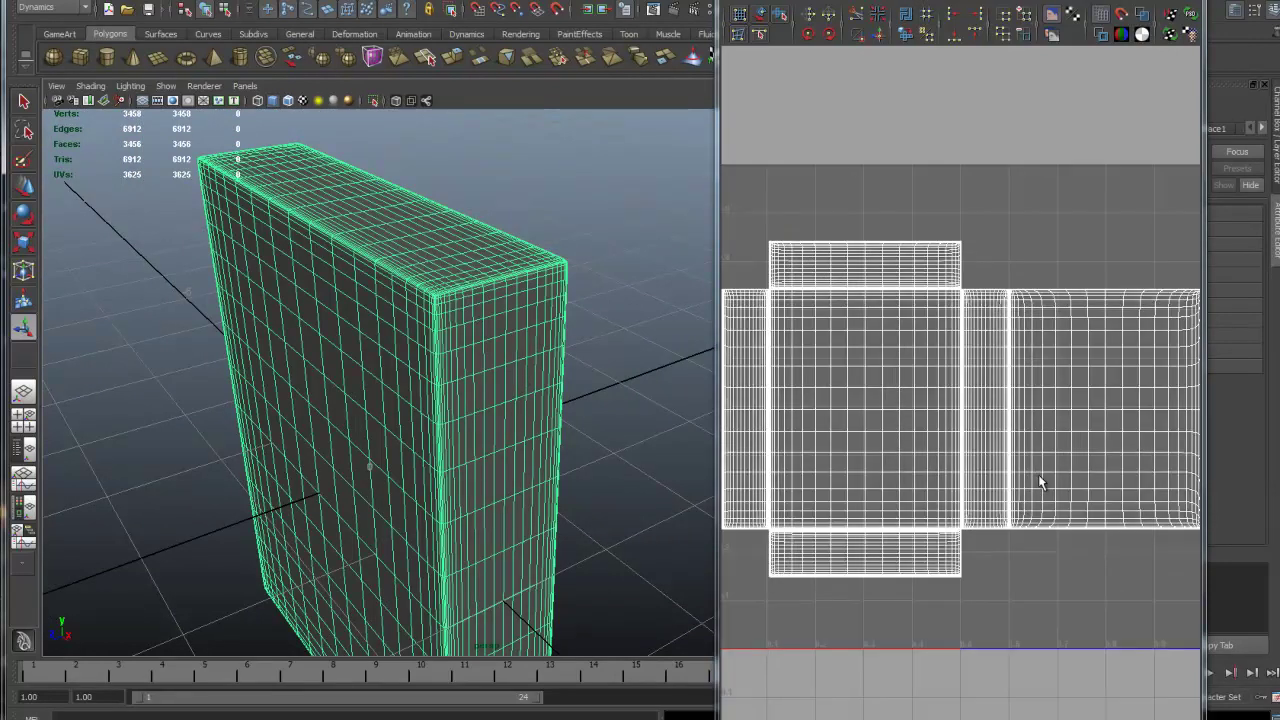
scroll(1040, 482, up, 2)
alt+middle_drag(917, 416, 1047, 464)
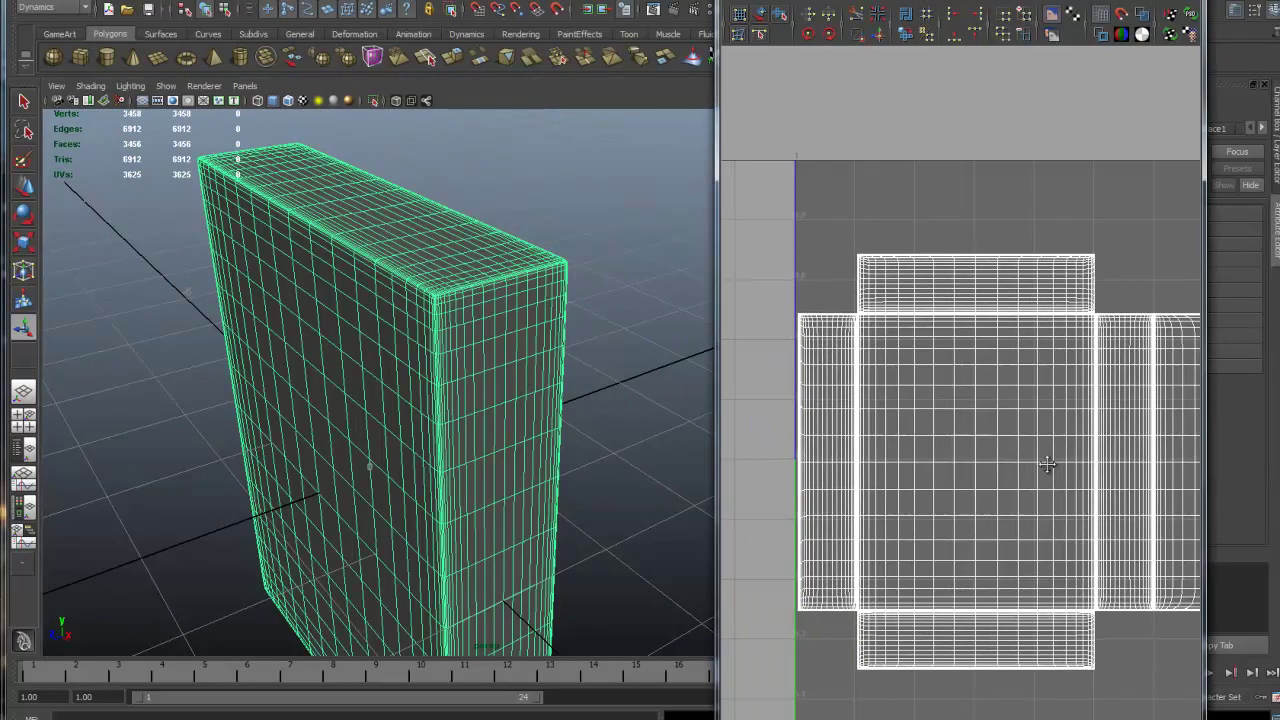
scroll(1047, 464, up, 1)
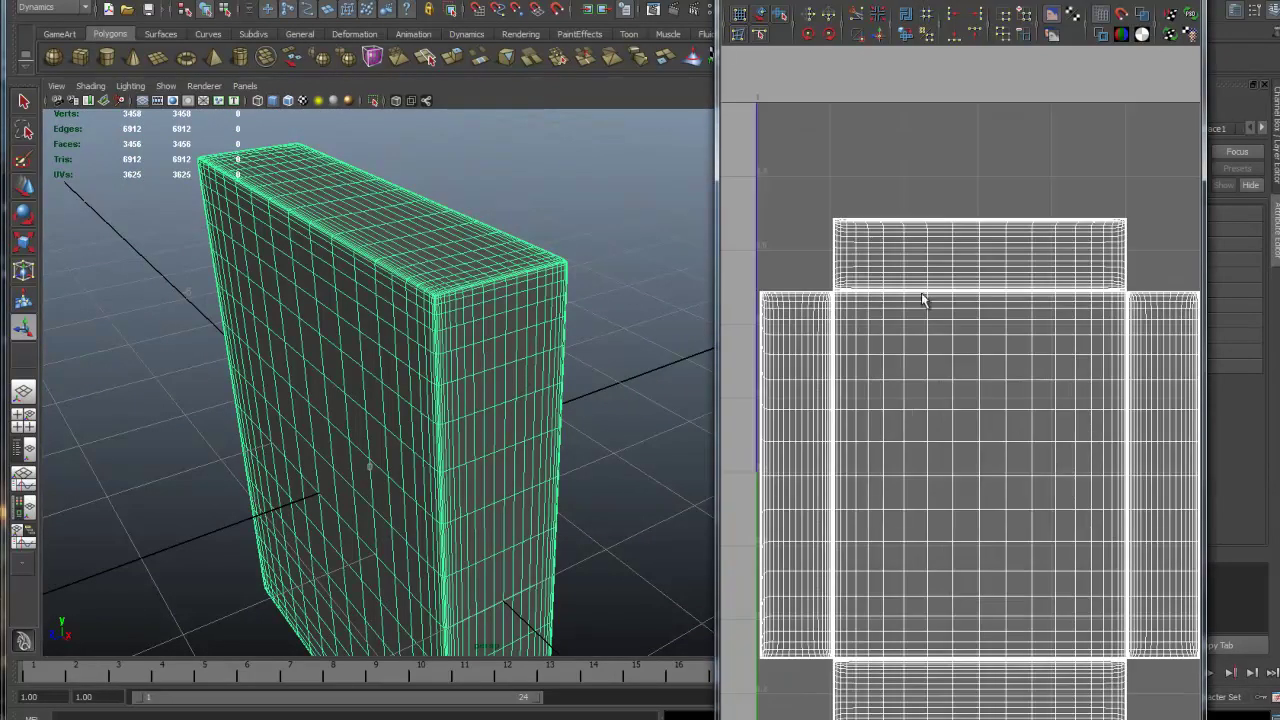
Undo and redo the smoothing to compare the box mesh and its UV layout before and after subdivision
key(ctrl+z)
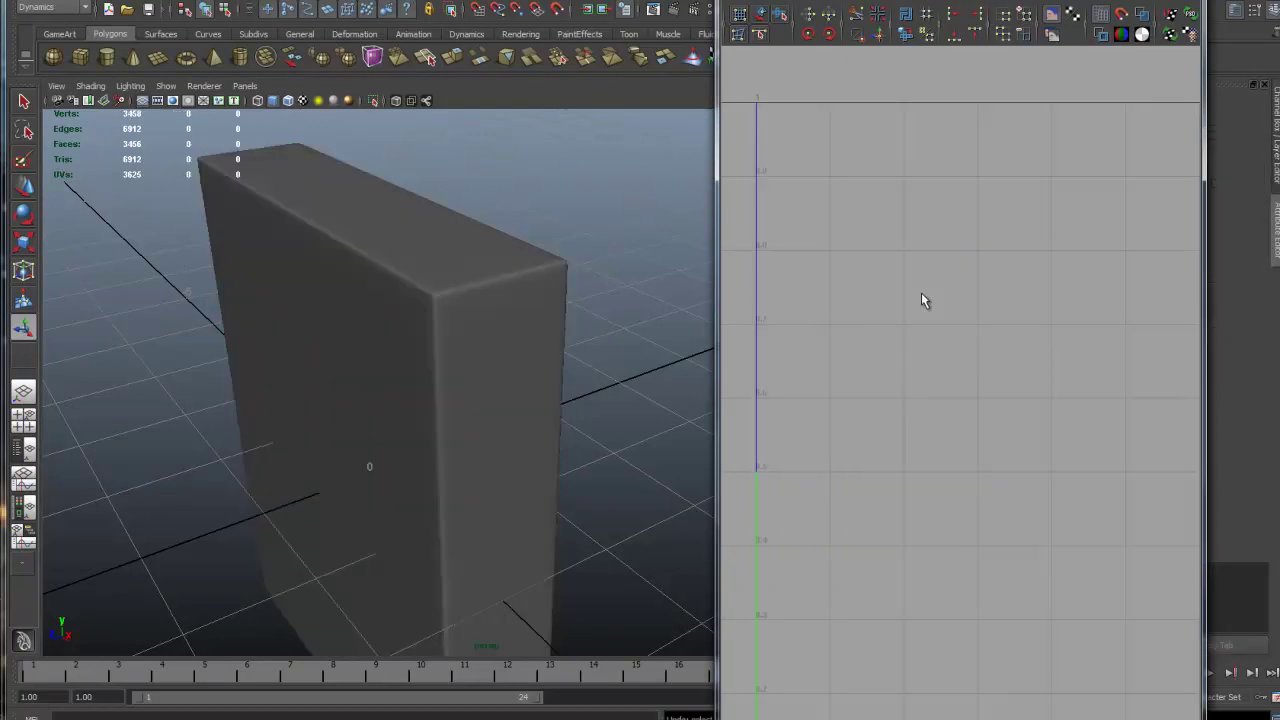
key(ctrl+z)
key(ctrl+z)
key(ctrl+z)
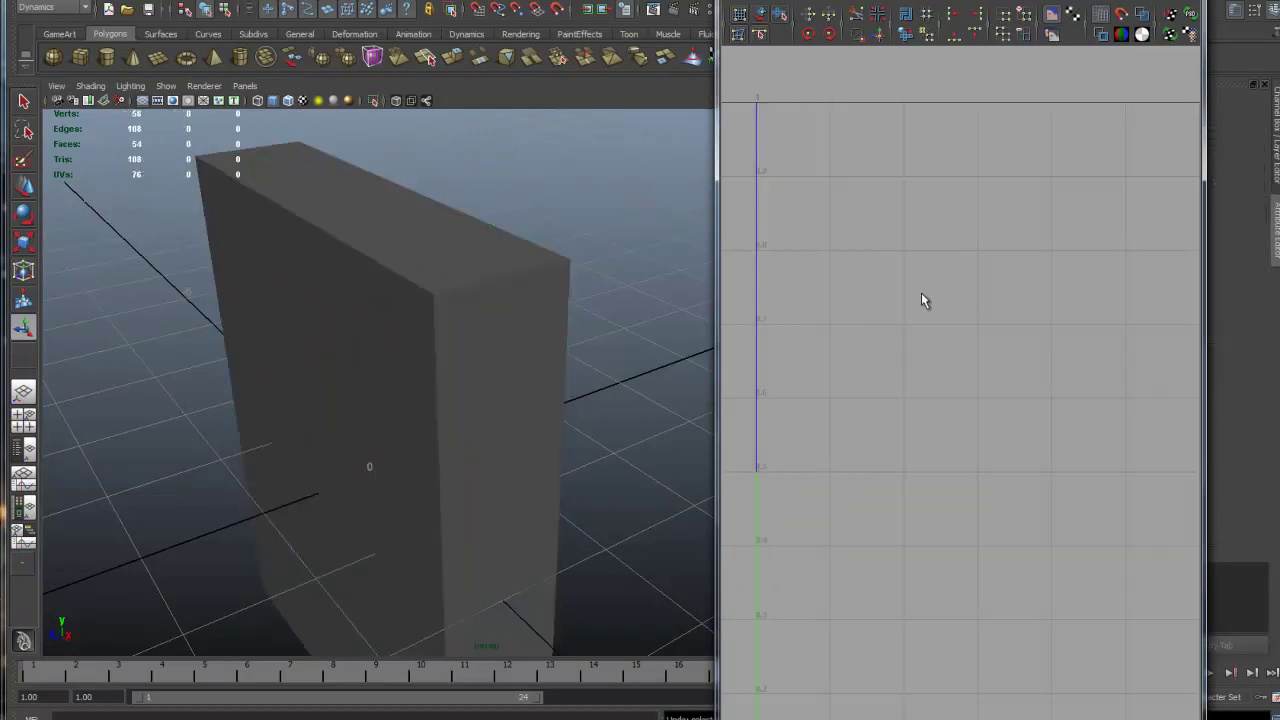
key(shift+z)
key(shift+z)
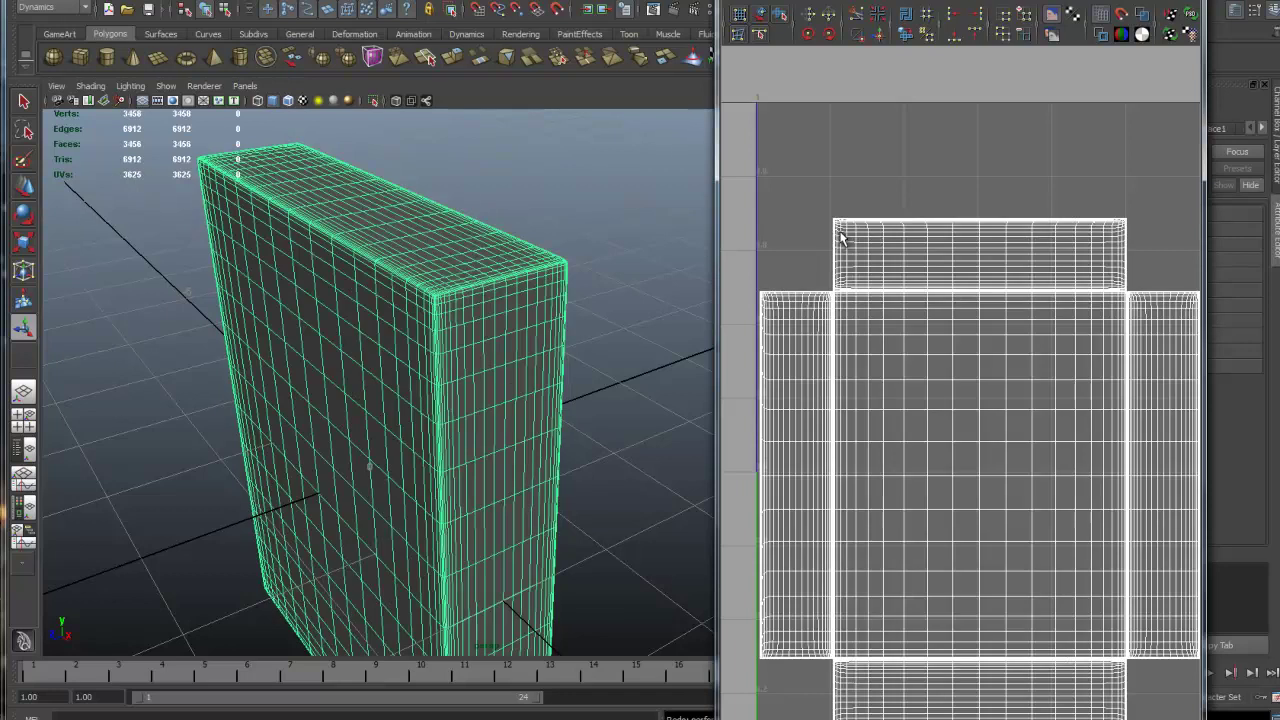
key(ctrl+z)
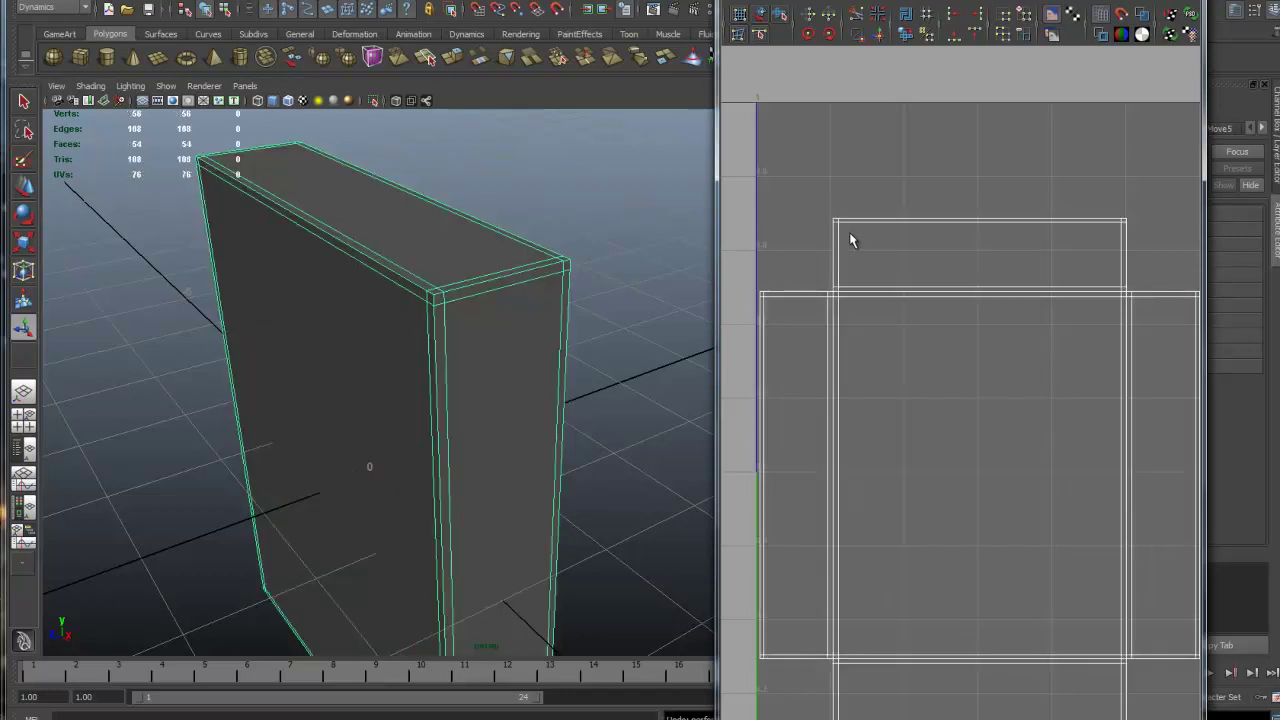
key(shift+z)
scroll(998, 339, down, 3)
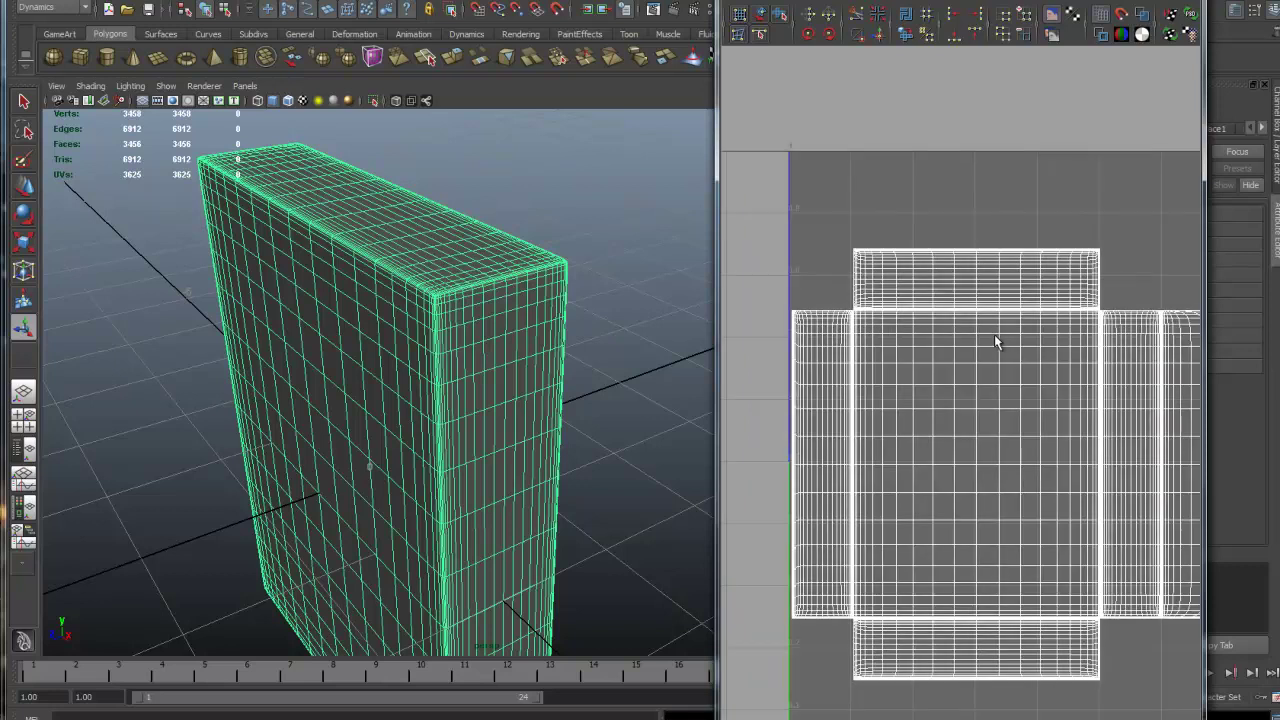
scroll(998, 339, up, 2)
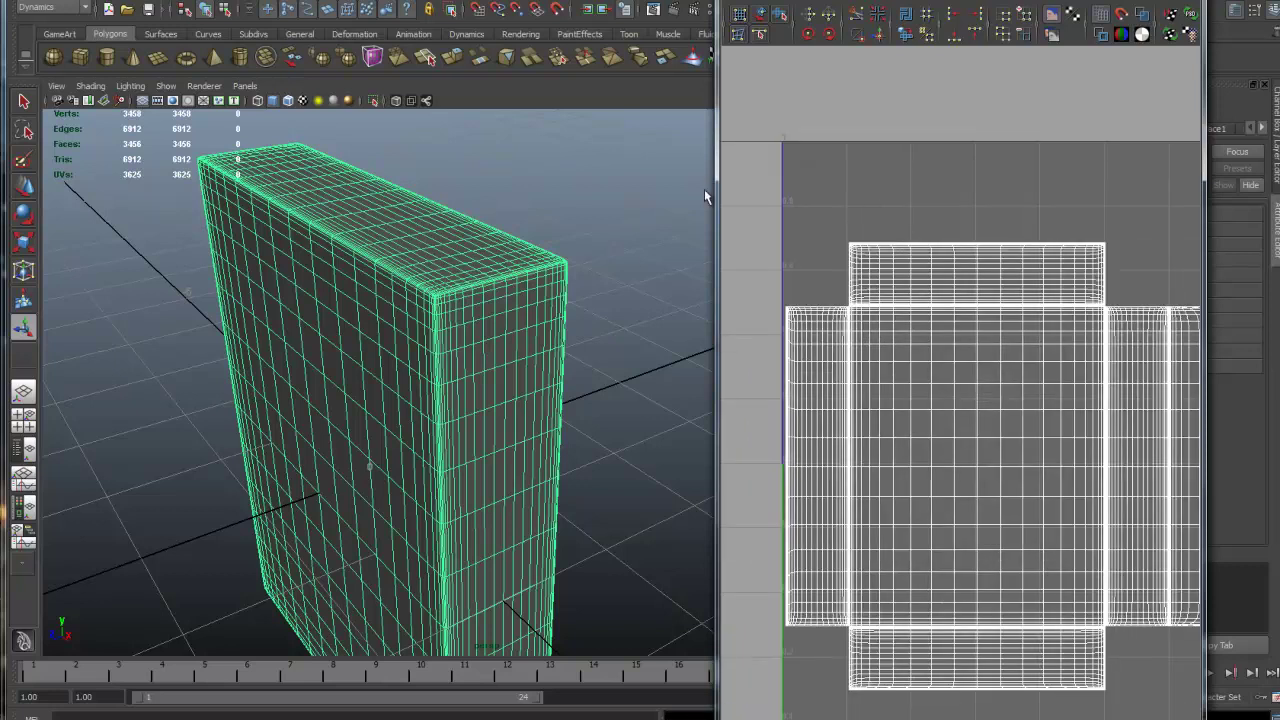
Shift the UV Texture Editor over the viewport's edge and examine the smoothed box's upper edges with it deselected, keeping it selected at the end
drag(950, 2, 876, 1)
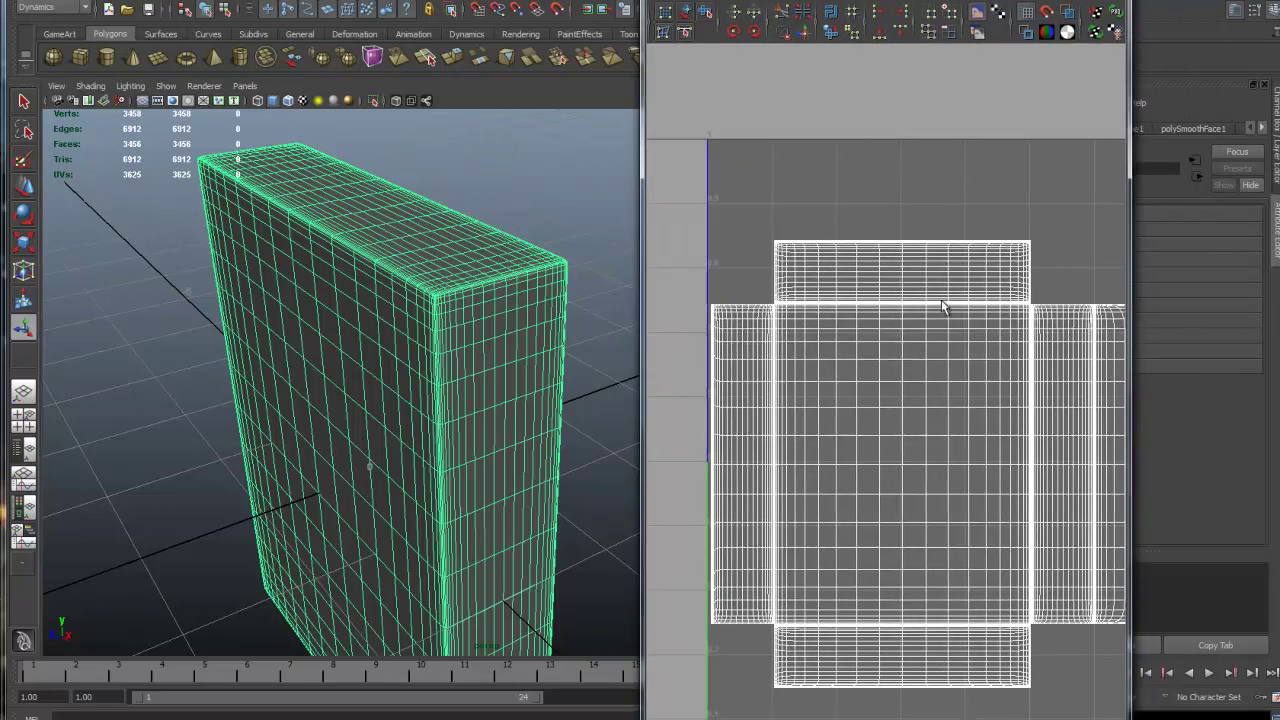
scroll(943, 306, down, 3)
alt+drag(404, 366, 440, 353)
click(498, 183)
click(505, 239)
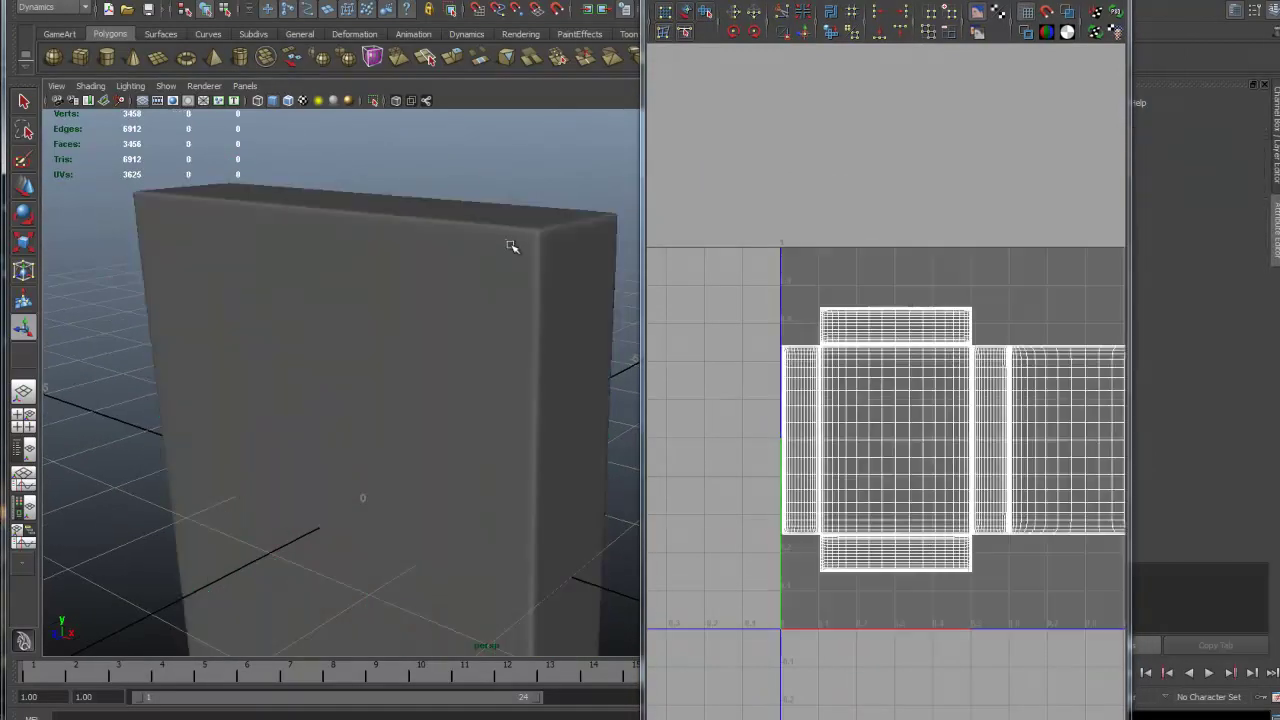
Open the UV Snapshot options for the smoothed box and review the image size, format and UV range settings
drag(820, 4, 784, 14)
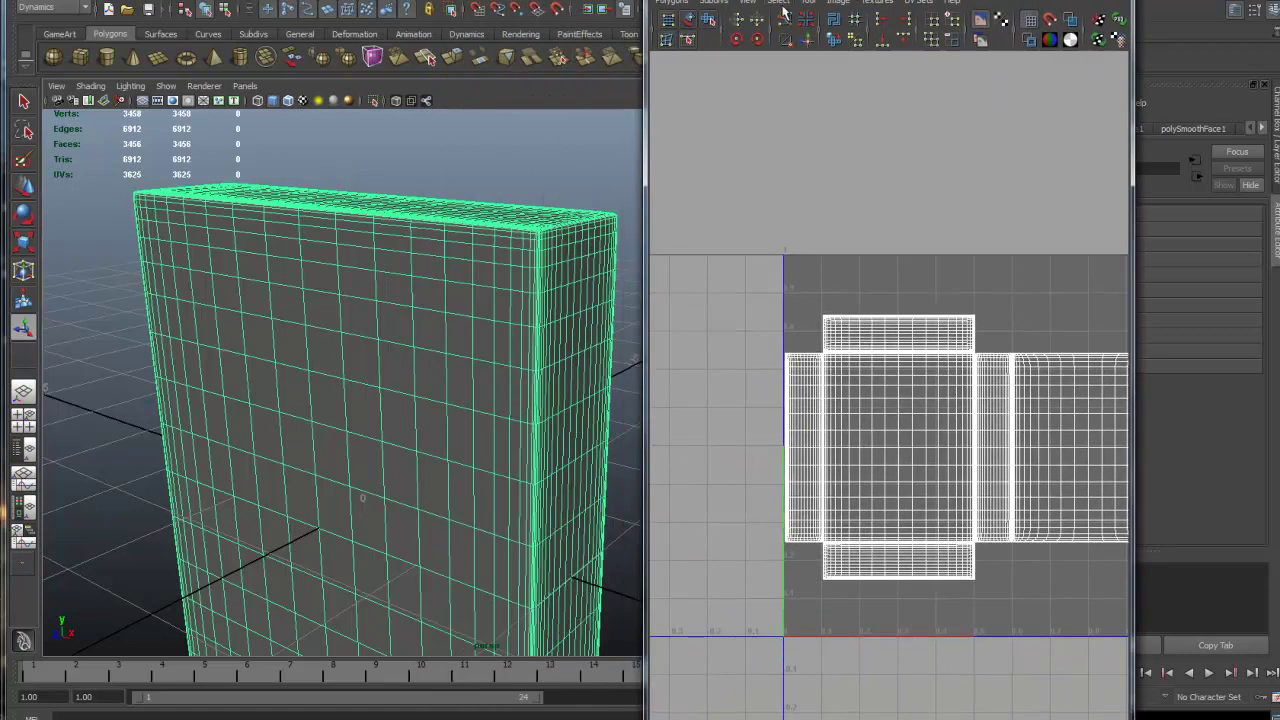
click(676, 4)
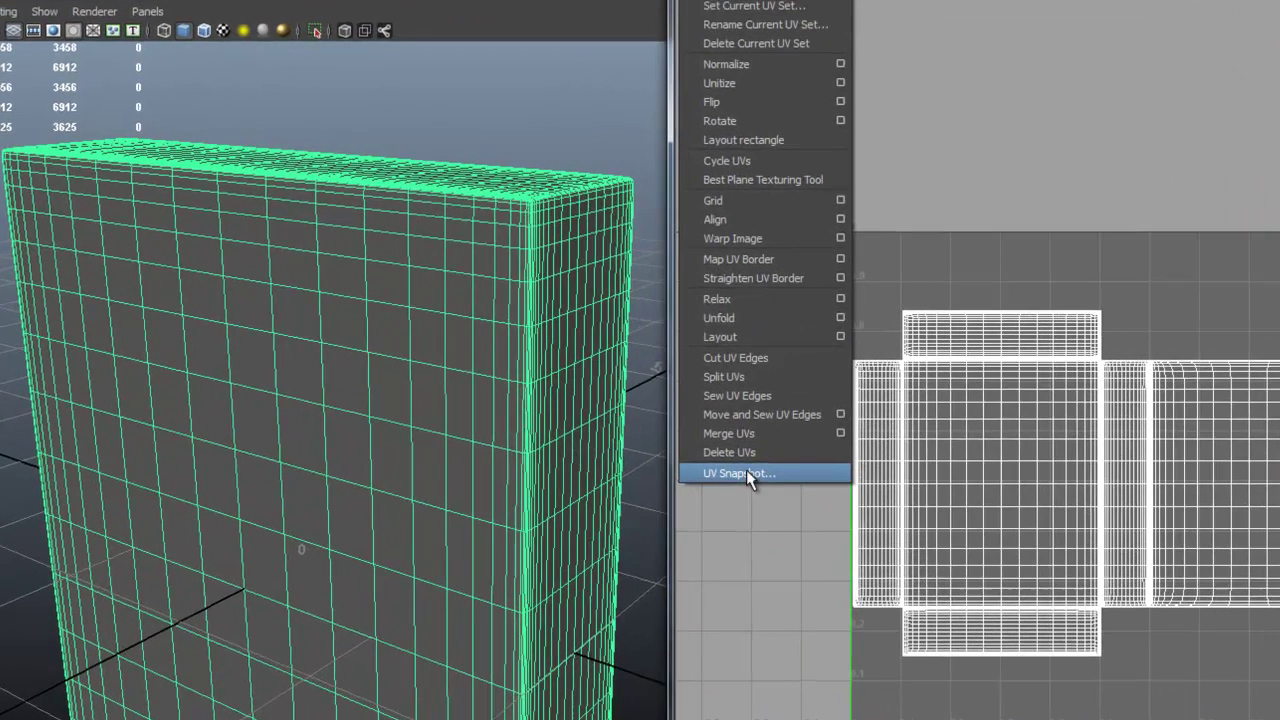
click(700, 439)
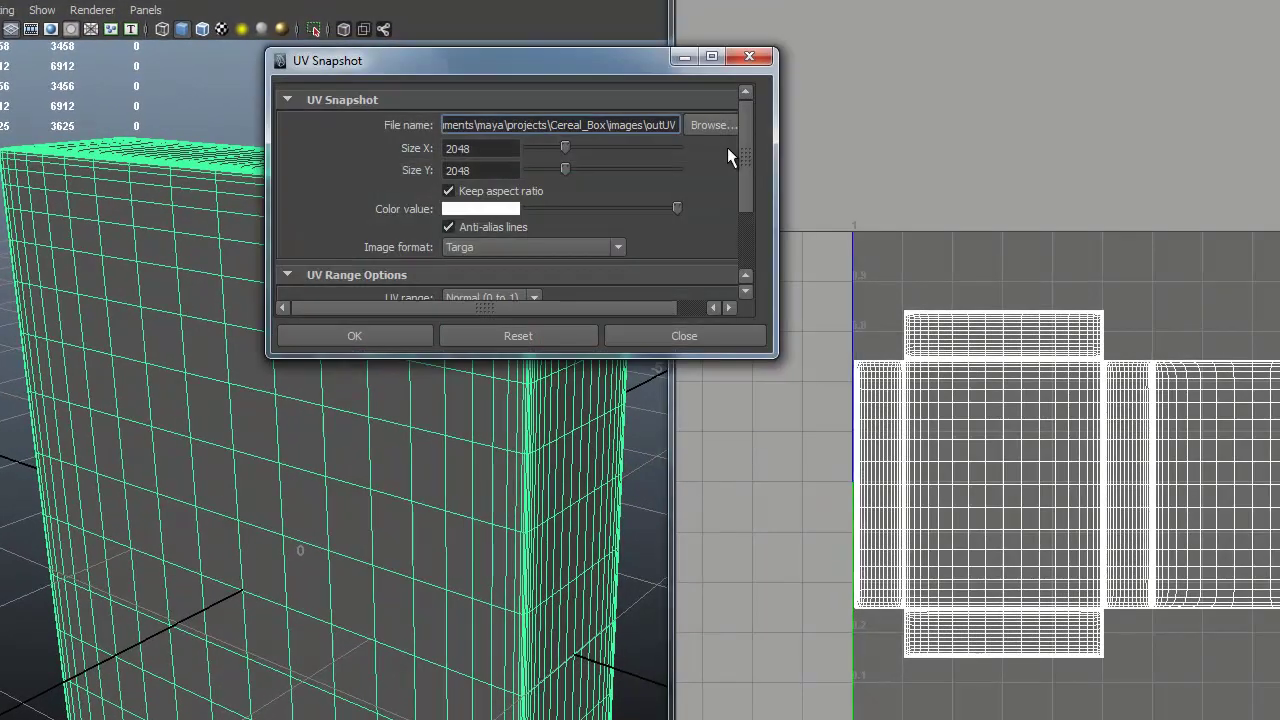
mouse_move(450, 150)
mouse_down()
mouse_move(421, 151)
mouse_move(440, 149)
mouse_move(443, 172)
mouse_up()
click(501, 149)
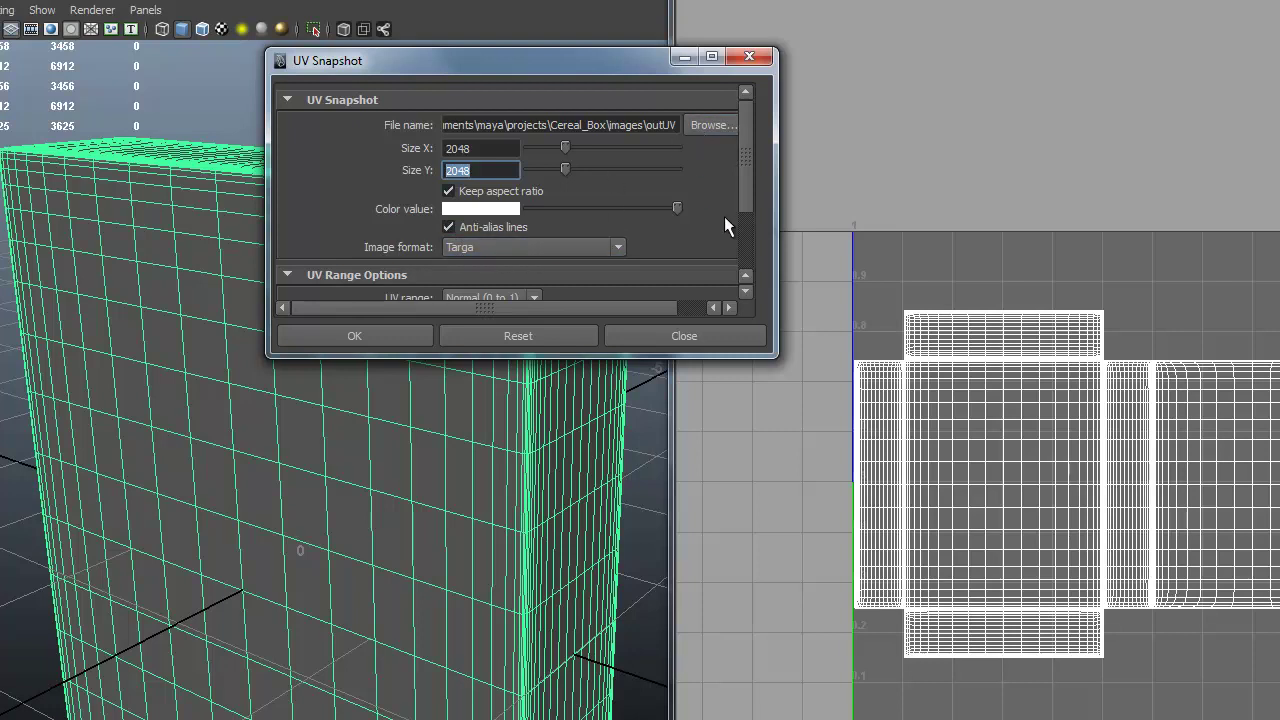
scroll(725, 218, down, 3)
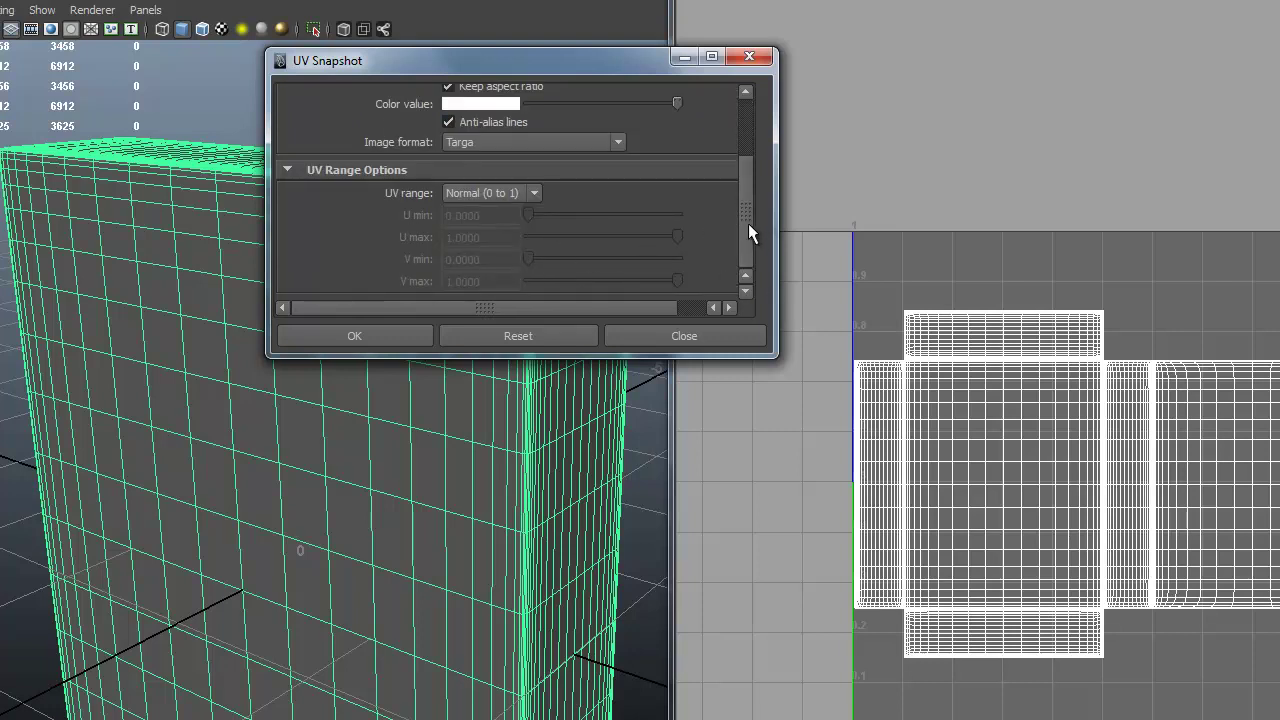
drag(748, 225, 757, 119)
Export the UV snapshot as a 2048 × 2048 Targa, overwriting Cereal_Box_UV.tga in the Cereal_Box project's images folder
click(708, 125)
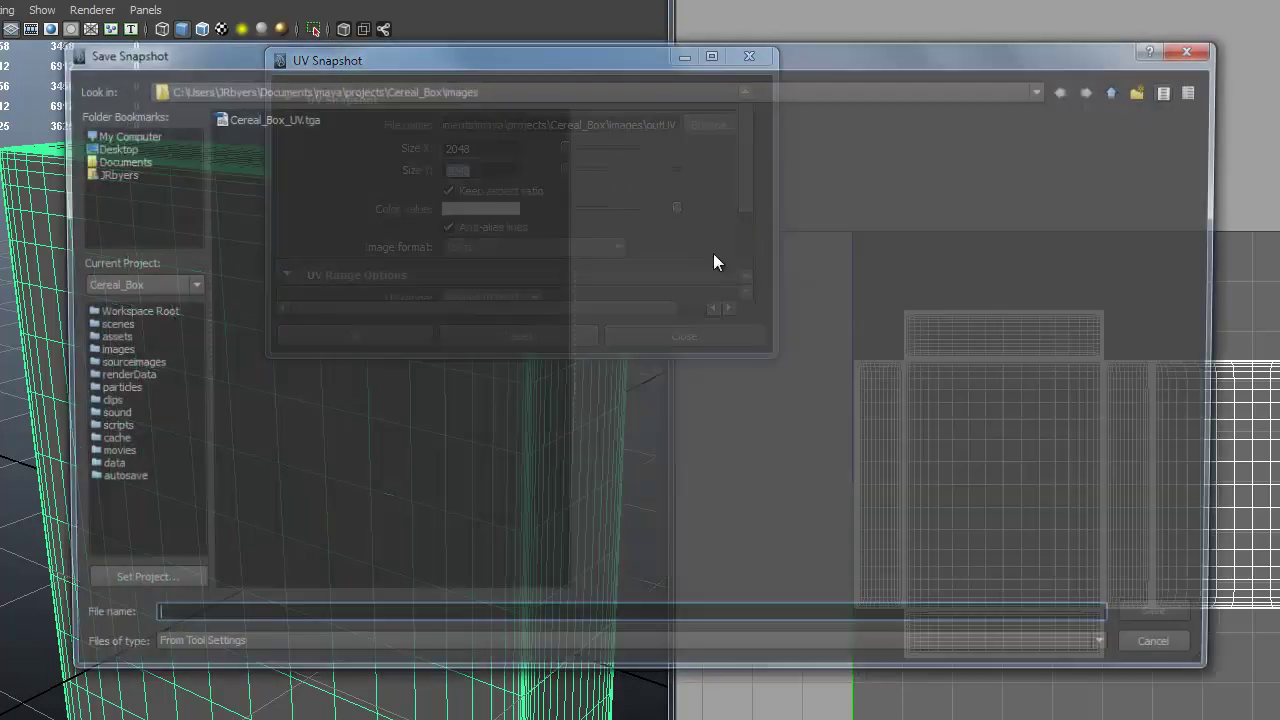
click(268, 118)
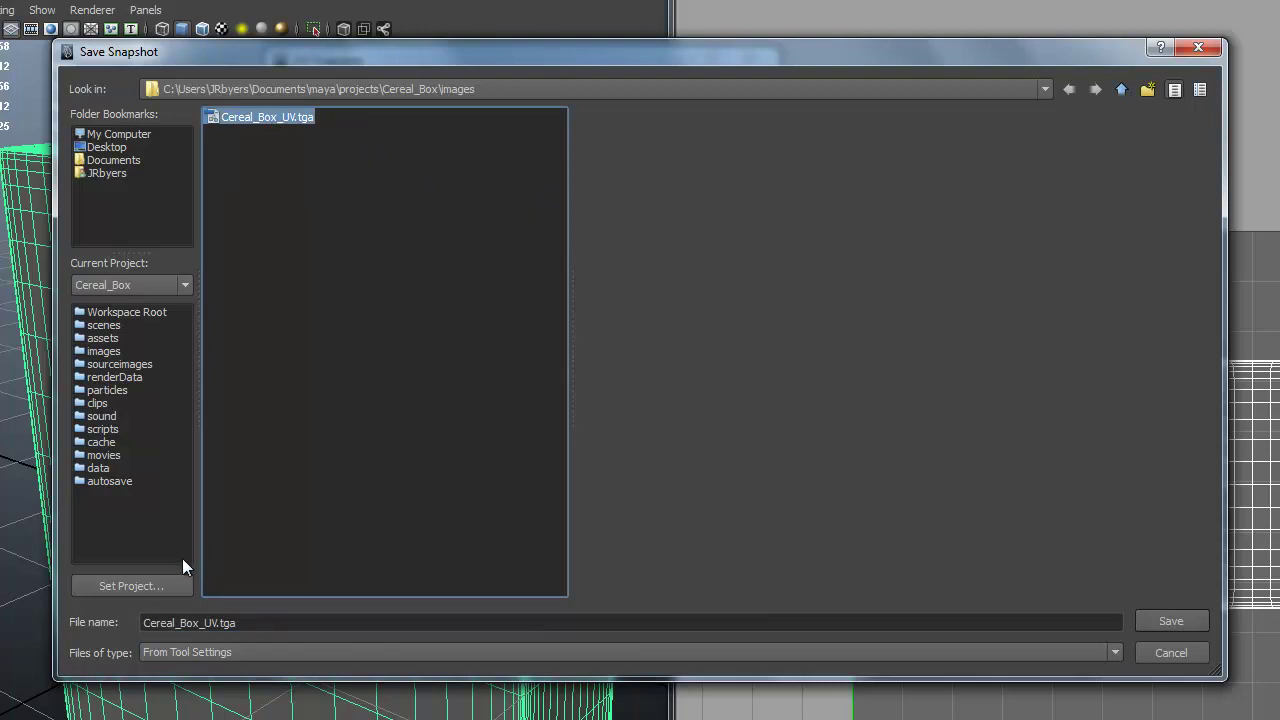
click(1172, 621)
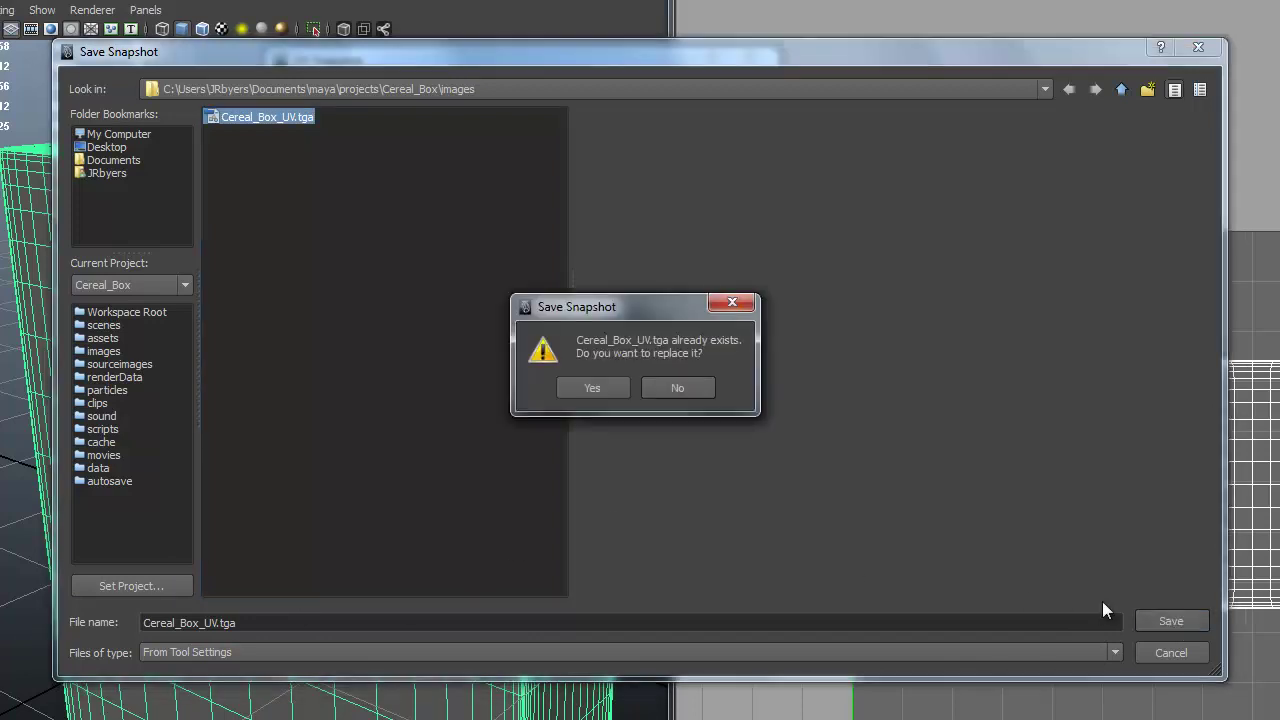
click(602, 386)
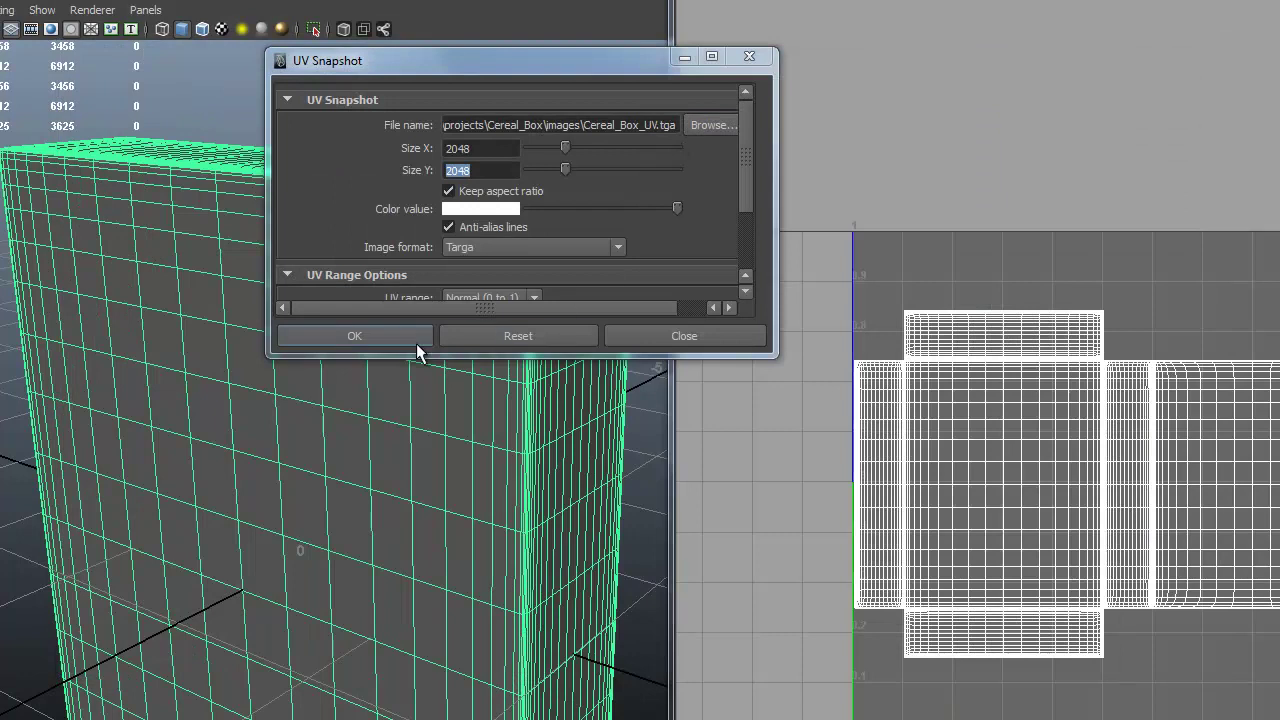
click(382, 336)
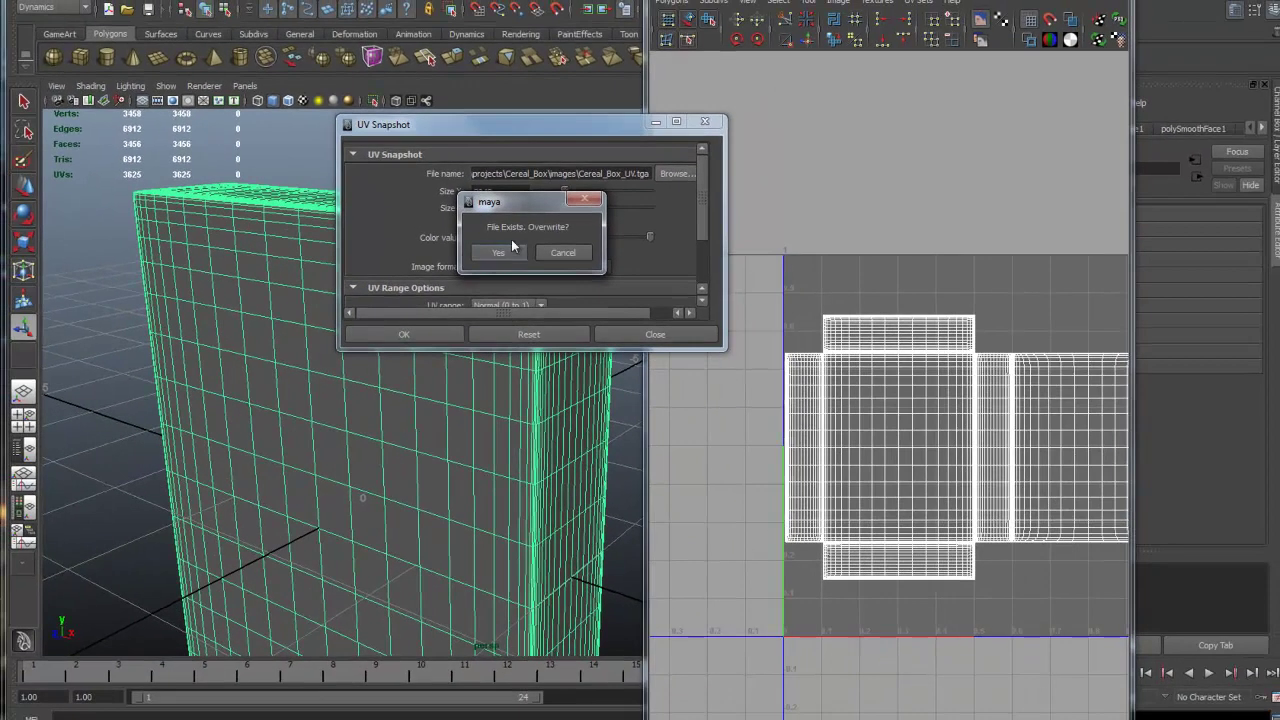
click(506, 248)
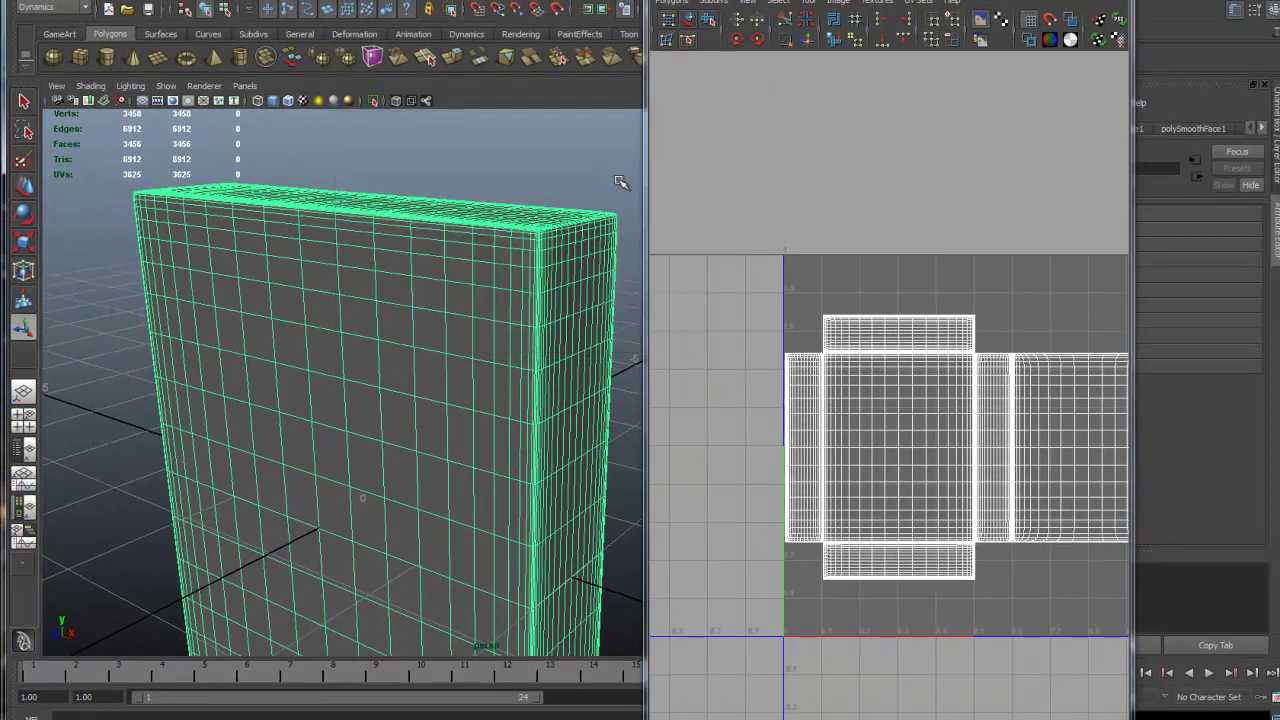
Move the UV Texture Editor away from the viewport and switch the smoothed box to component selection mode
mouse_move(889, 2)
mouse_down()
mouse_move(929, 2)
mouse_move(885, 6)
mouse_up()
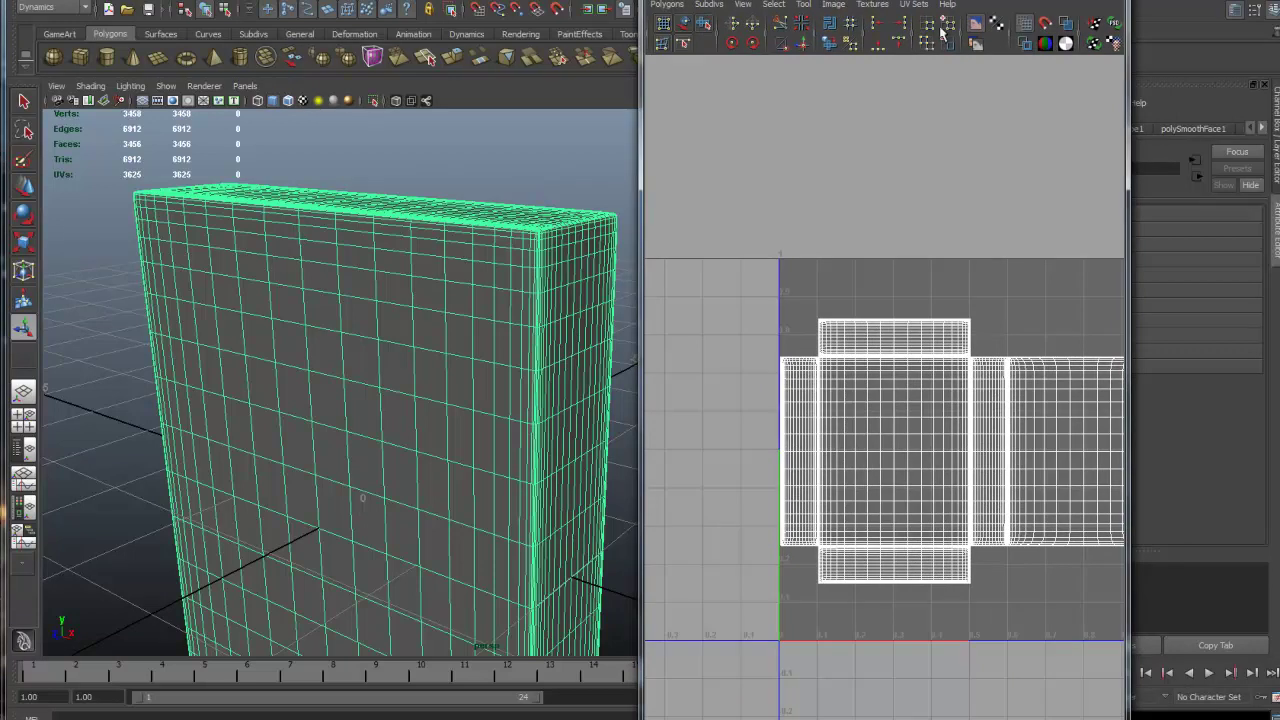
drag(762, 2, 836, 0)
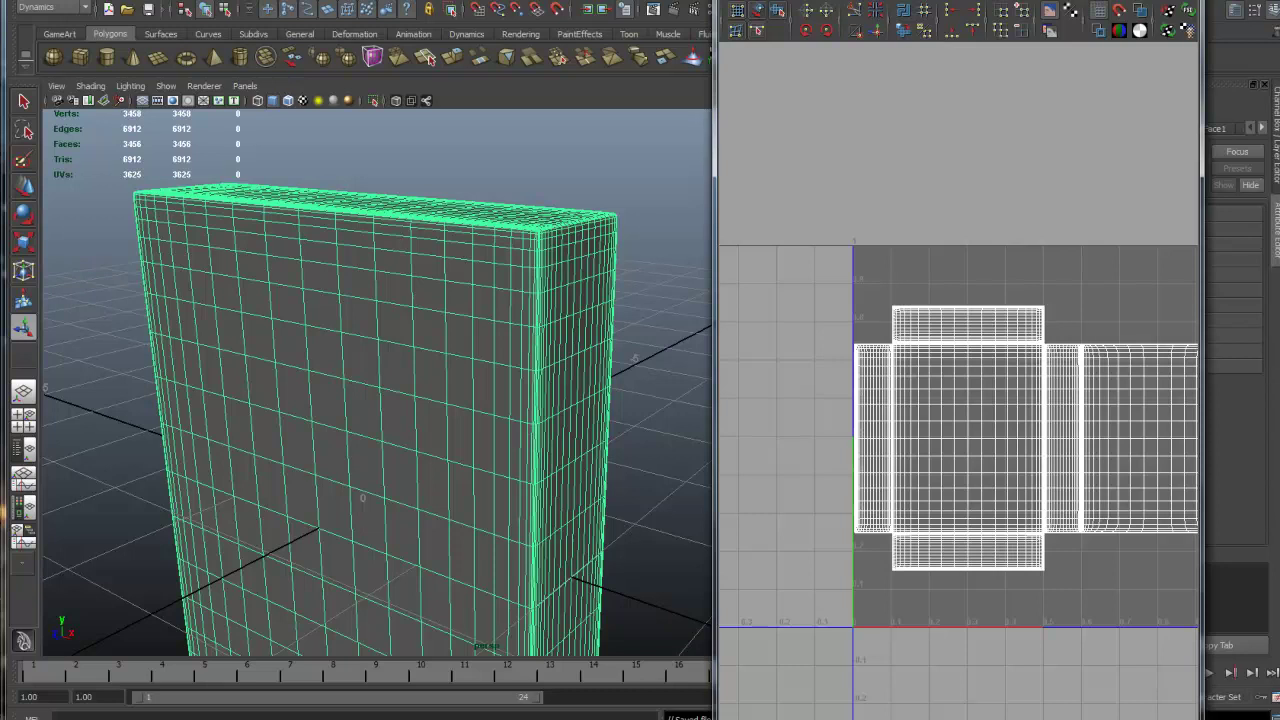
key(F8)
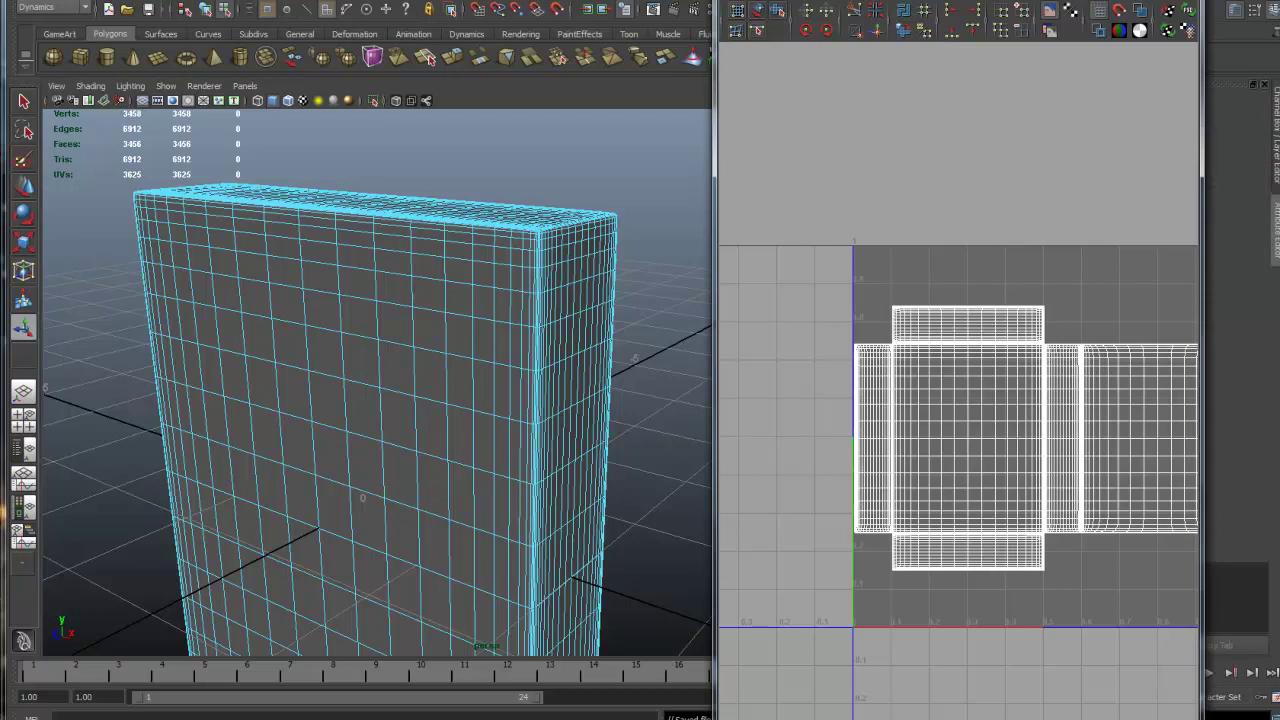